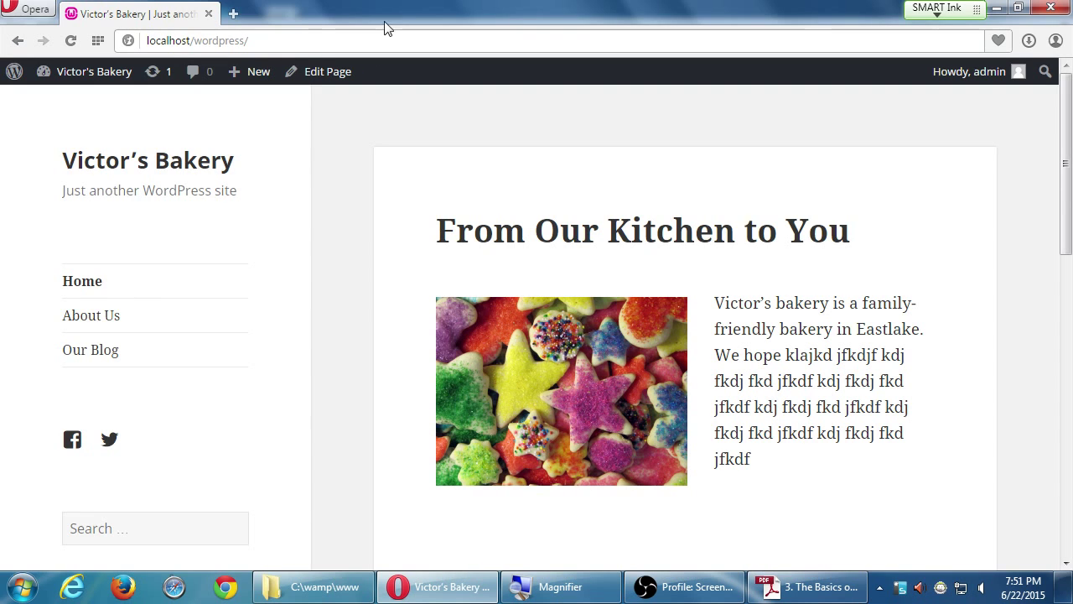
- Go to the site's admin Dashboard from the site-name dropdown
scroll(361, 291, down, 1)
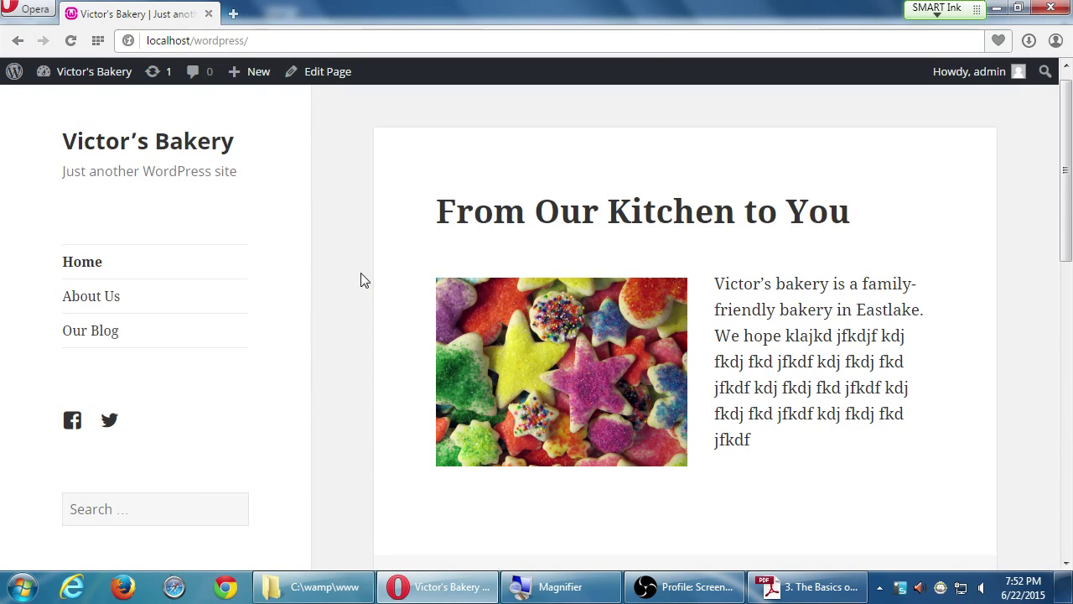
scroll(361, 280, down, 2)
scroll(362, 280, down, 3)
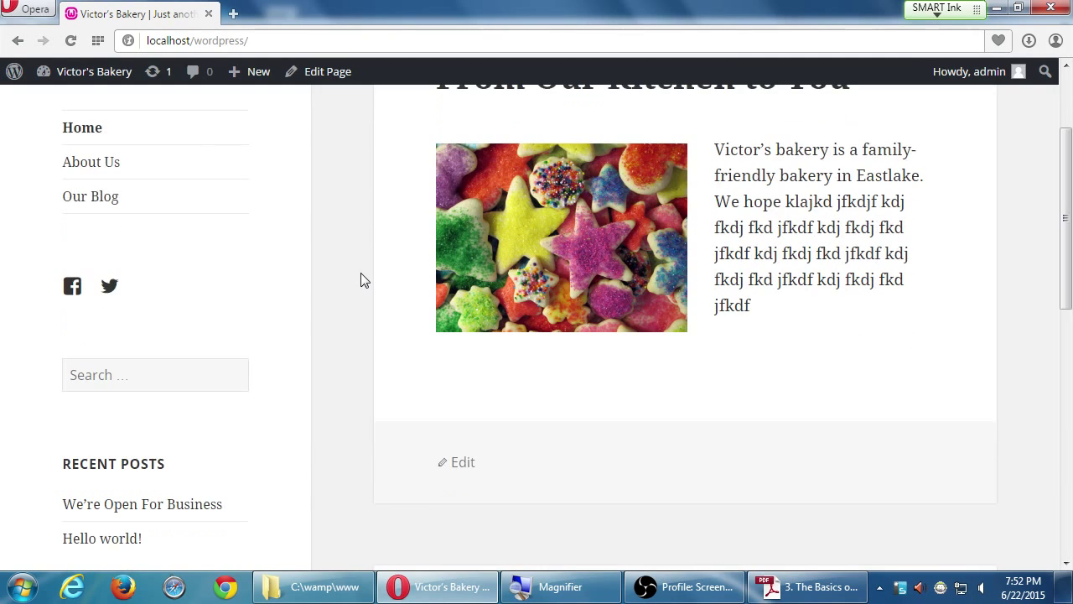
scroll(362, 280, down, 2)
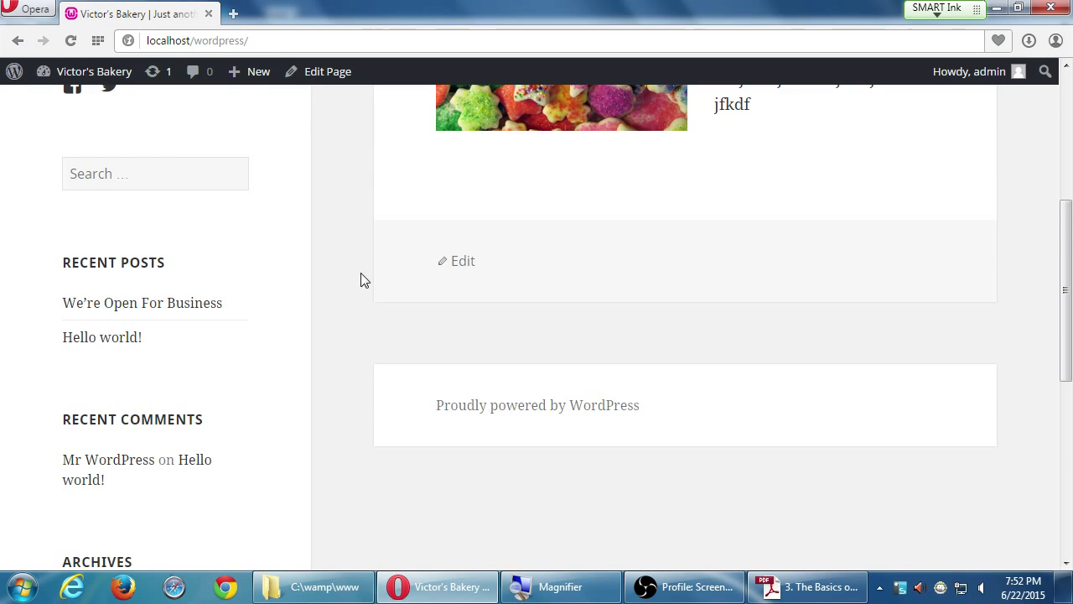
scroll(362, 279, down, 5)
scroll(361, 280, down, 3)
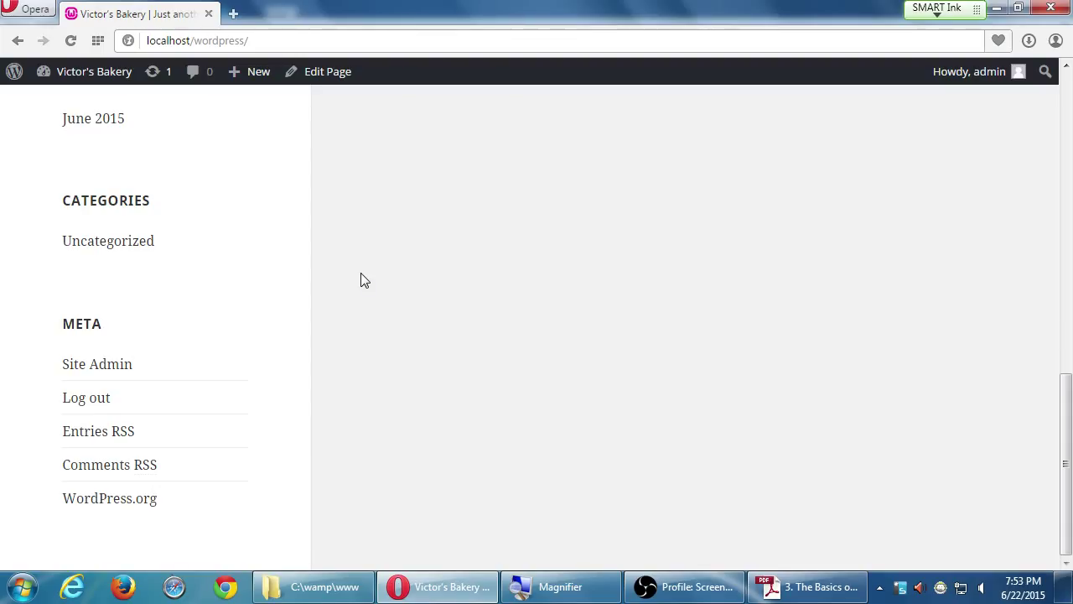
scroll(365, 280, up, 10)
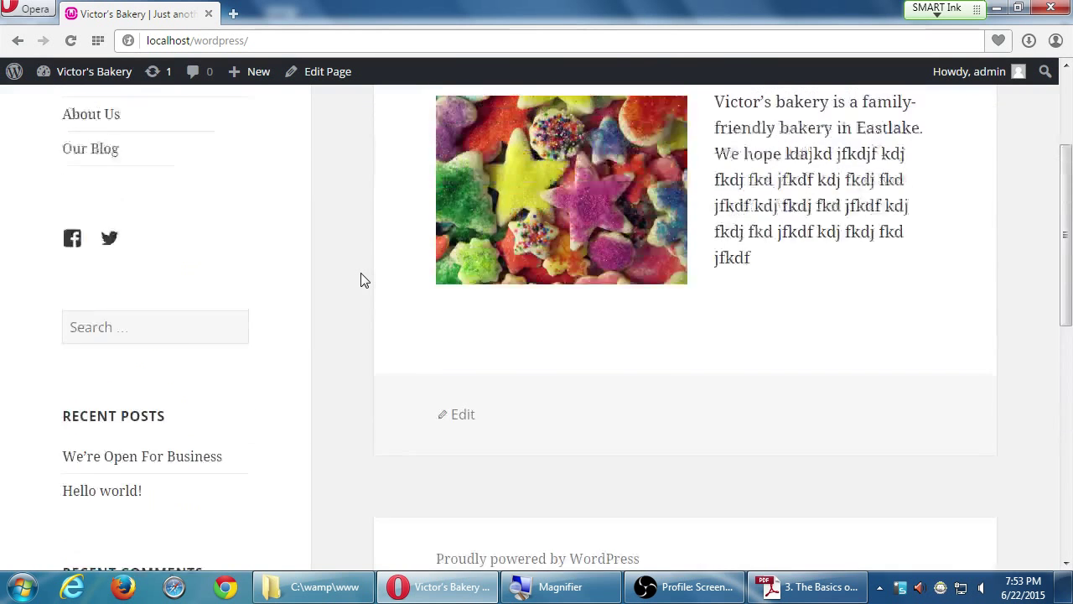
scroll(365, 280, up, 3)
scroll(365, 281, down, 15)
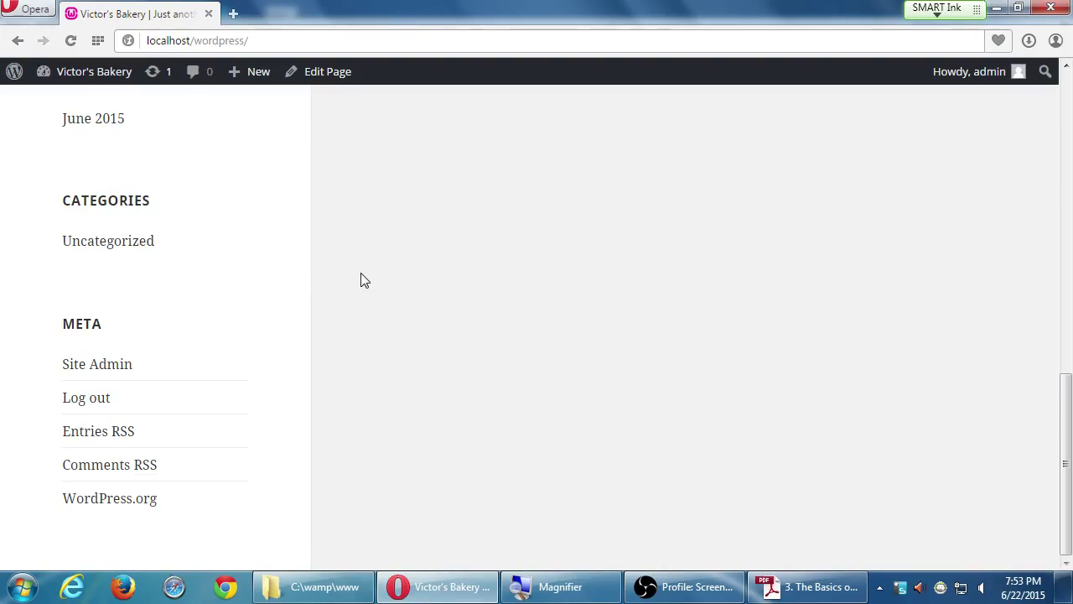
scroll(361, 274, up, 4)
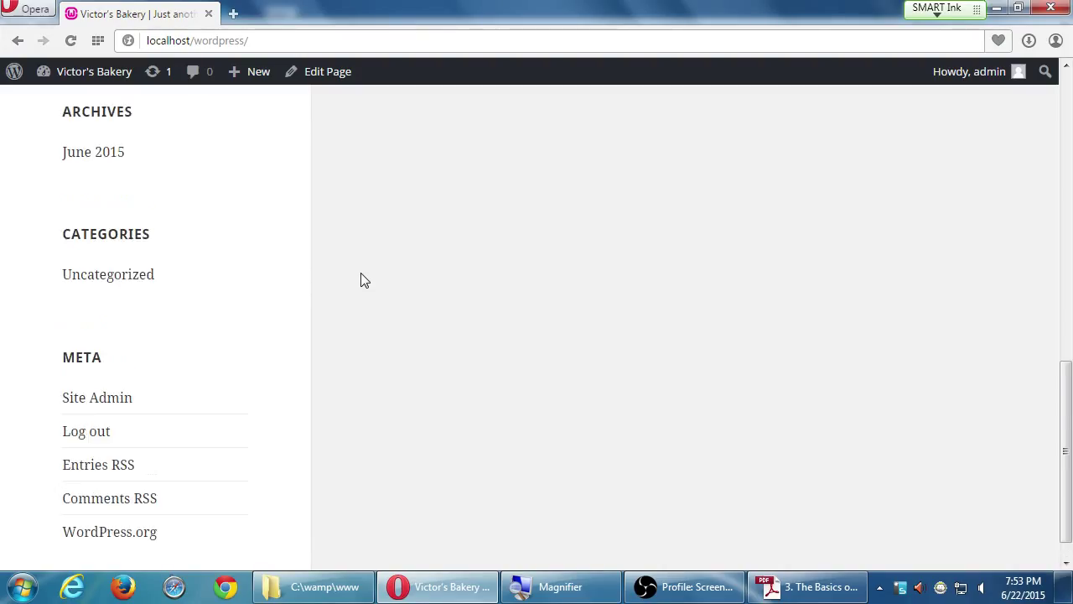
scroll(360, 279, up, 5)
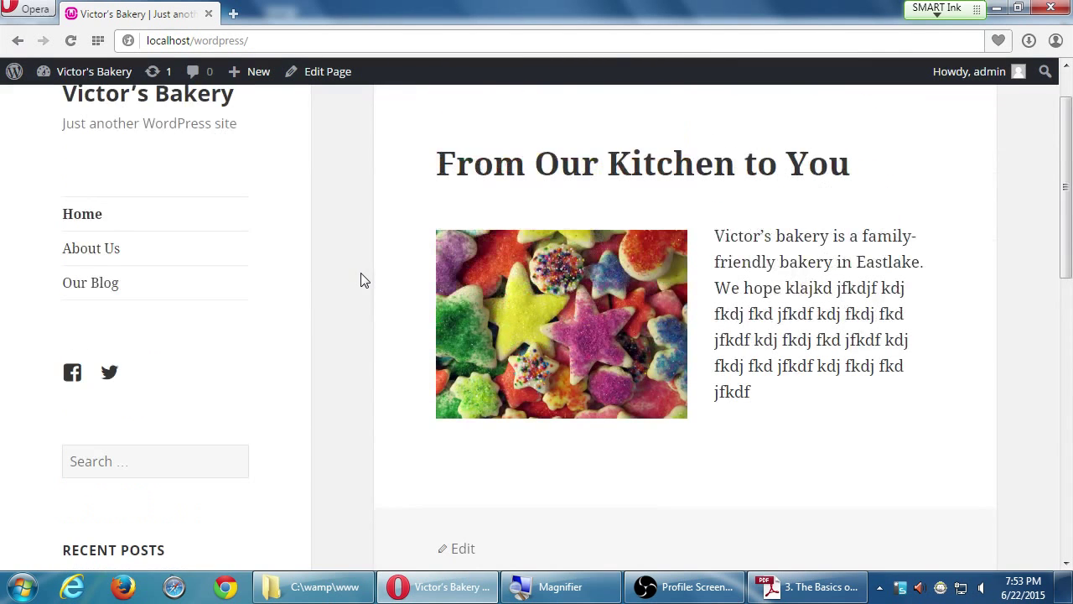
scroll(360, 279, down, 3)
scroll(361, 280, down, 3)
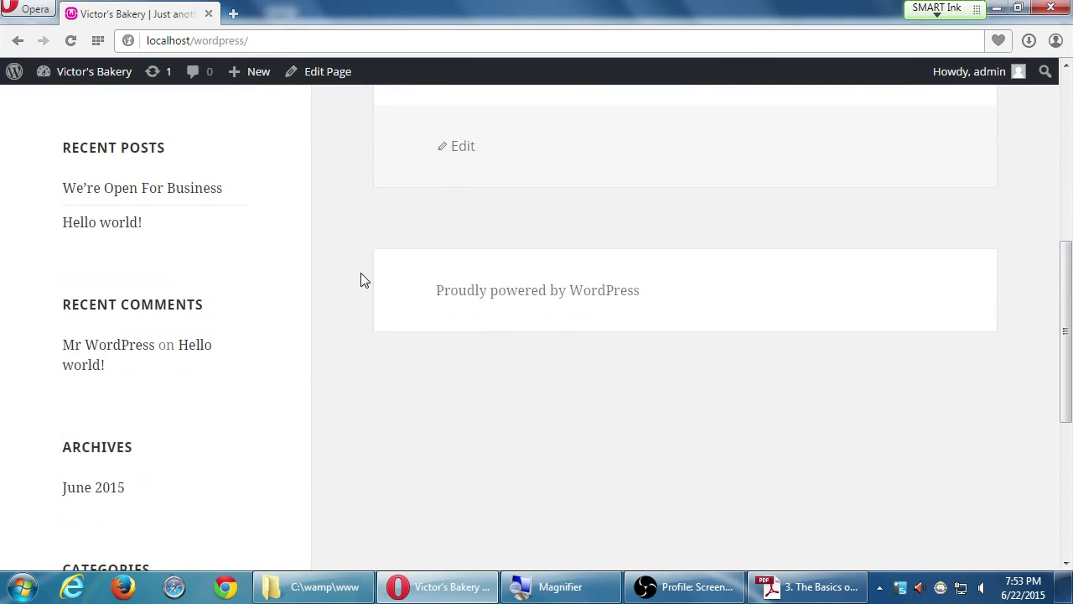
scroll(361, 280, down, 1)
scroll(364, 279, down, 5)
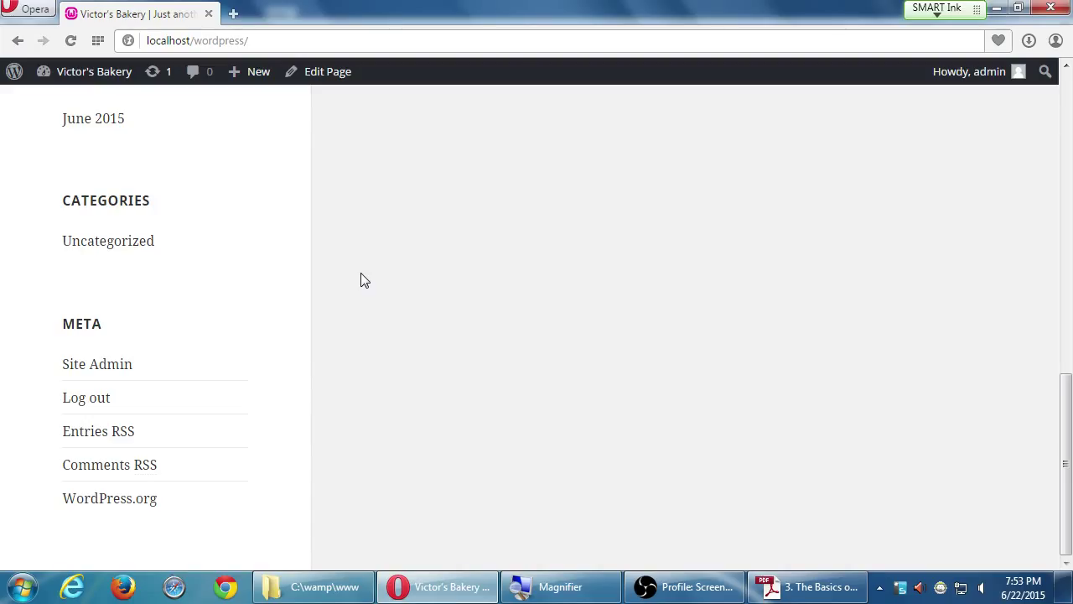
mouse_move(71, 74)
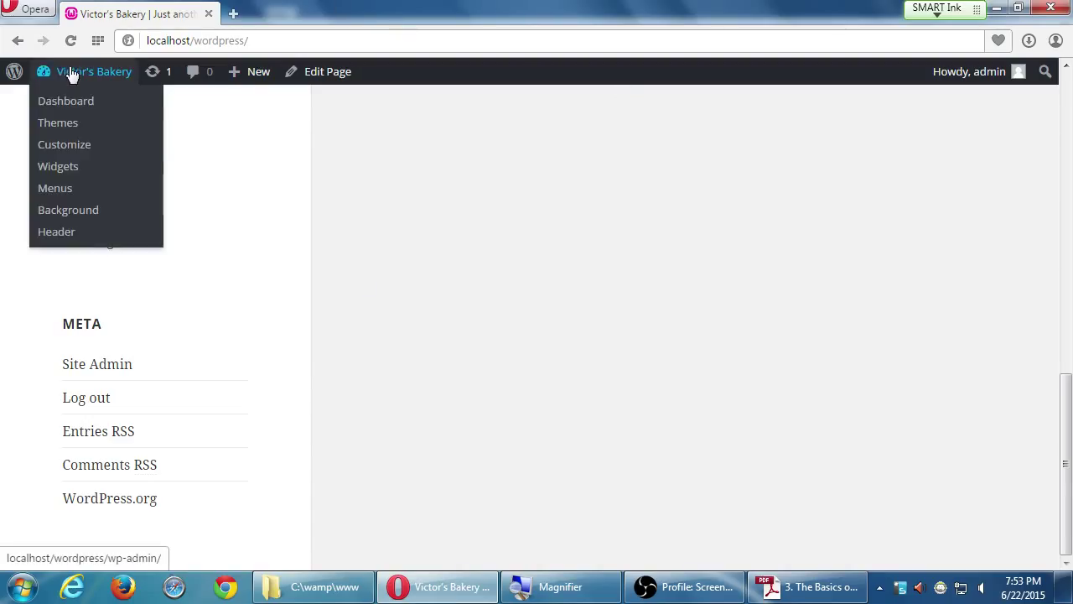
click(67, 104)
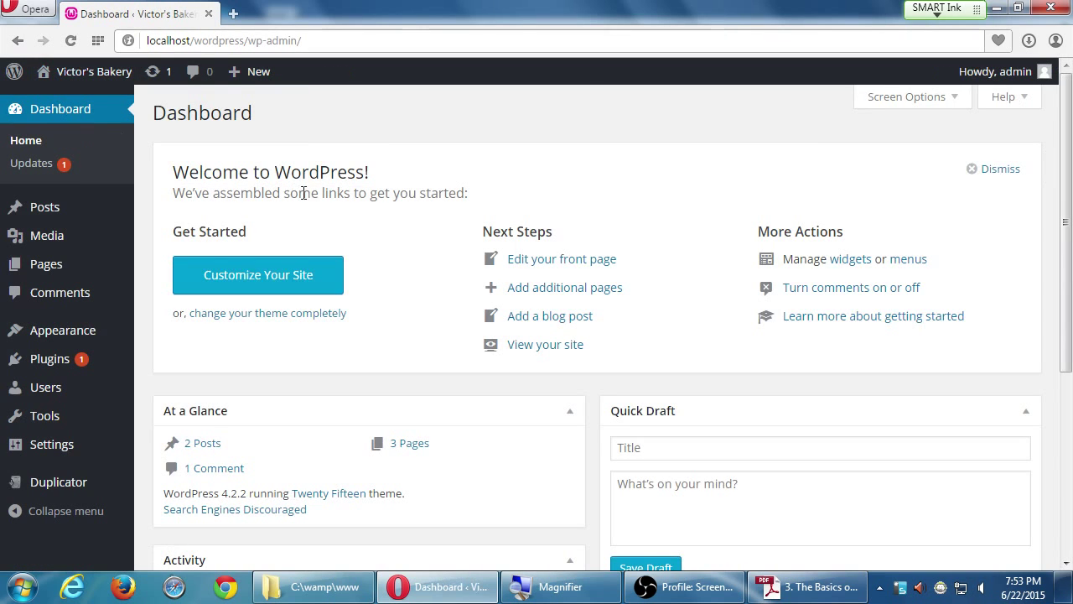
- Open Appearance > Widgets, showing Search, Recent Posts, Recent Comments, Archives, Categories and Meta
scroll(192, 379, down, 1)
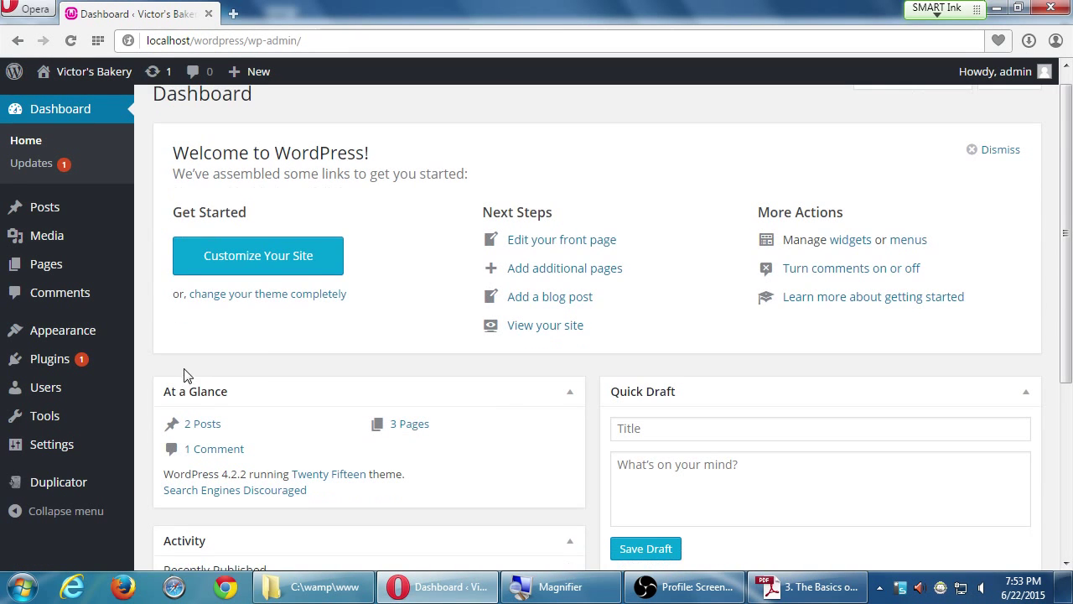
mouse_move(87, 340)
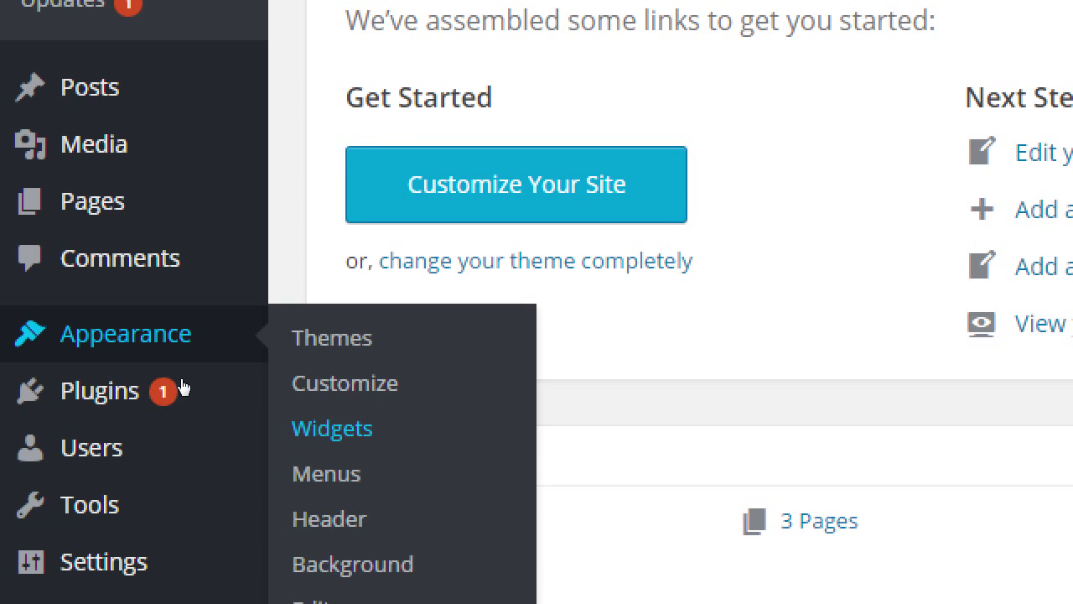
key(Return)
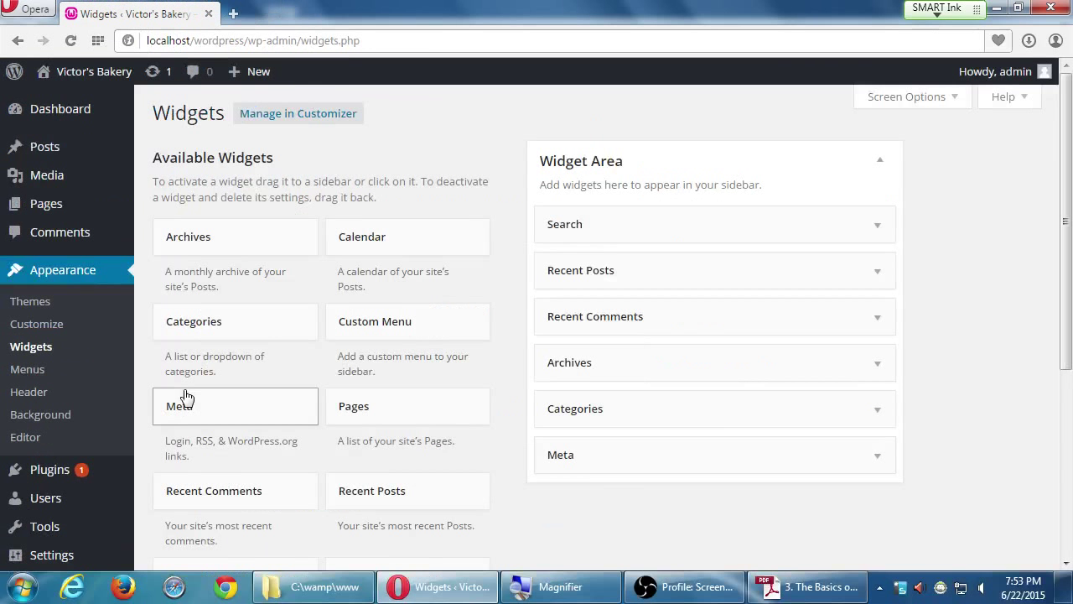
scroll(911, 439, down, 4)
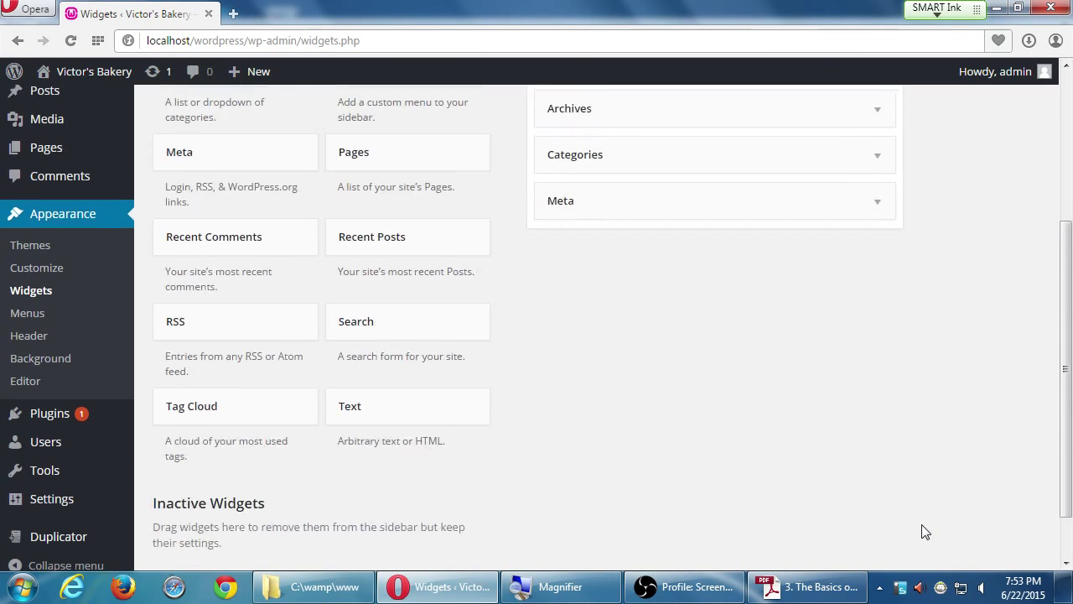
scroll(872, 520, up, 5)
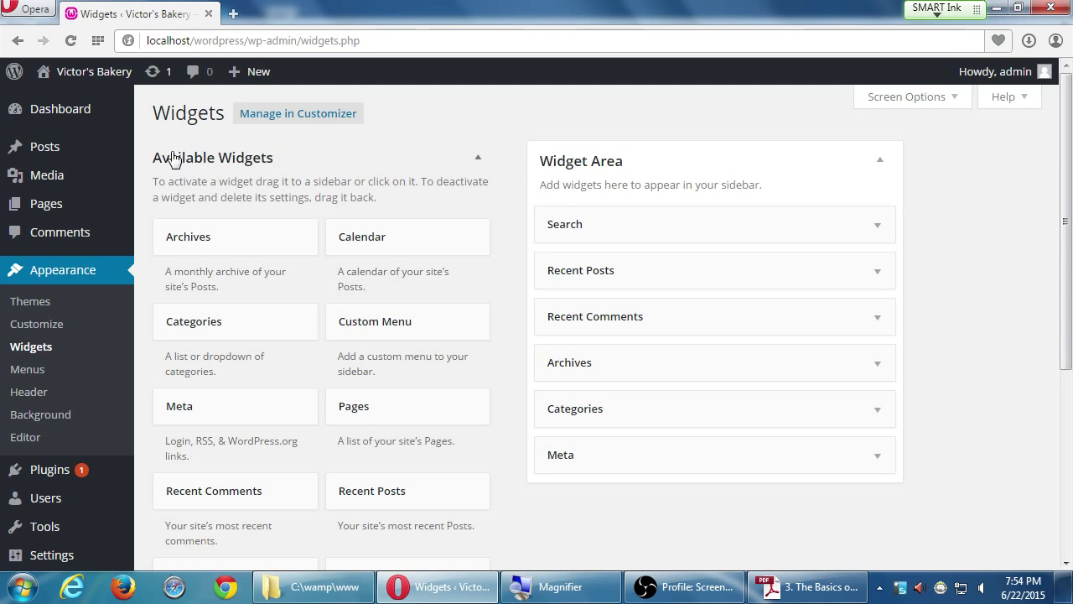
scroll(324, 175, down, 1)
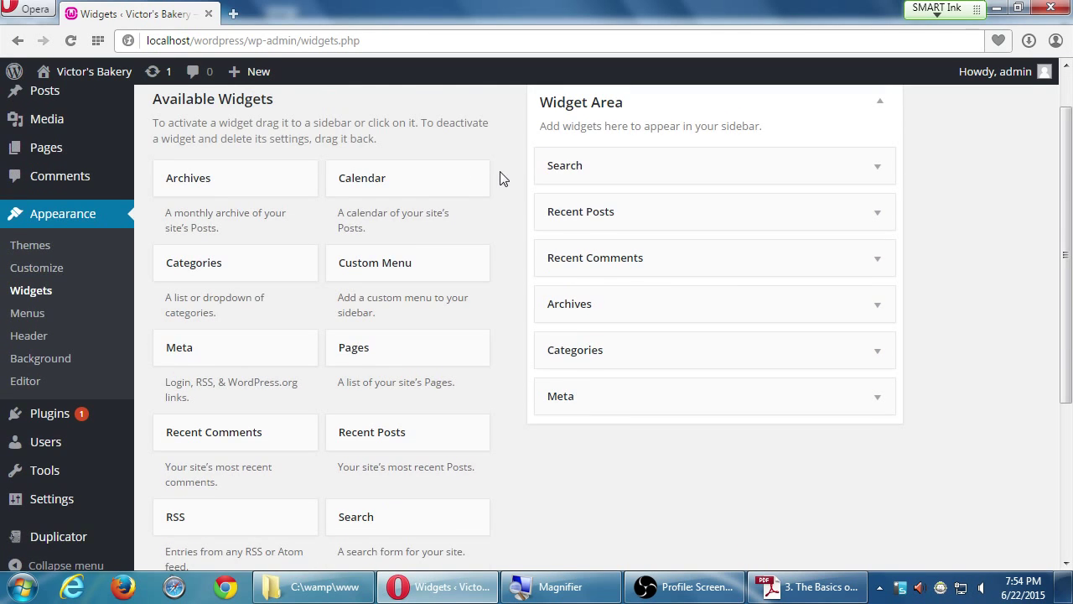
scroll(514, 176, down, 2)
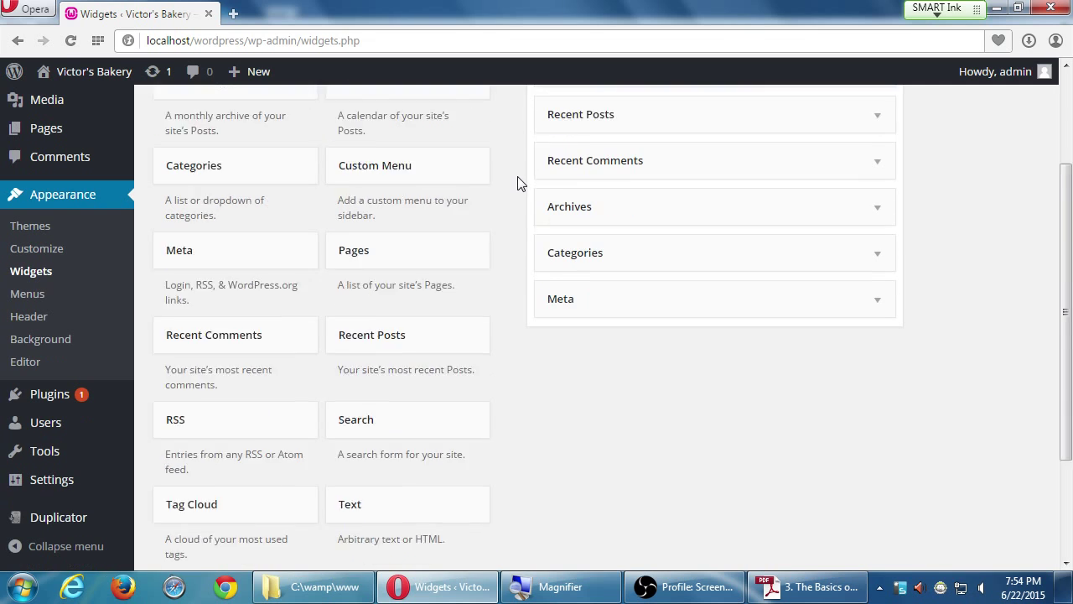
scroll(517, 180, down, 1)
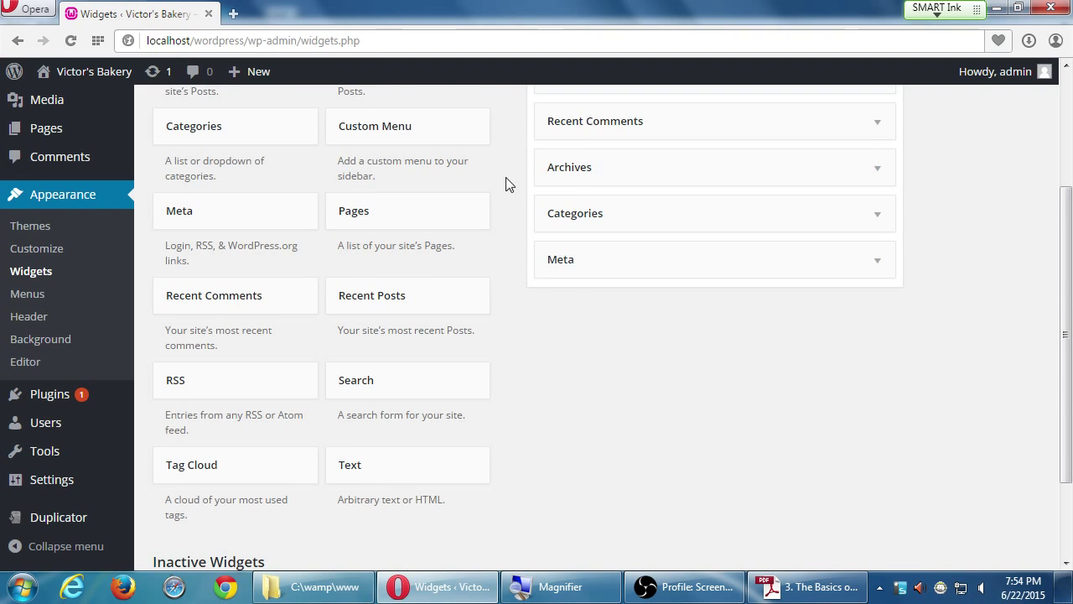
scroll(505, 184, up, 5)
scroll(508, 190, down, 1)
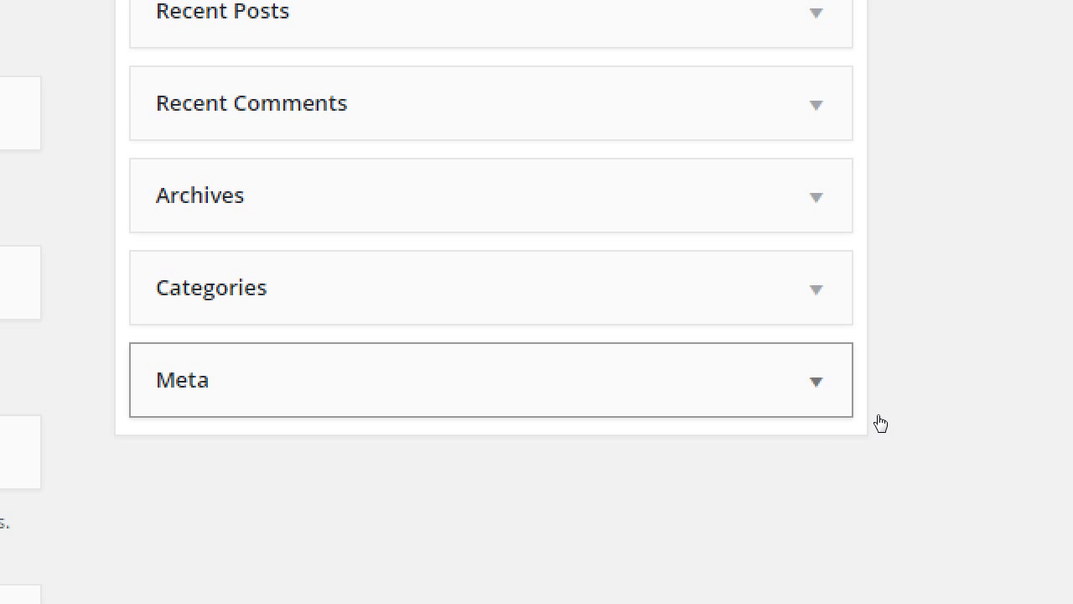
- Expand and collapse the Meta widget's settings a few times, leaving them open
click(881, 423)
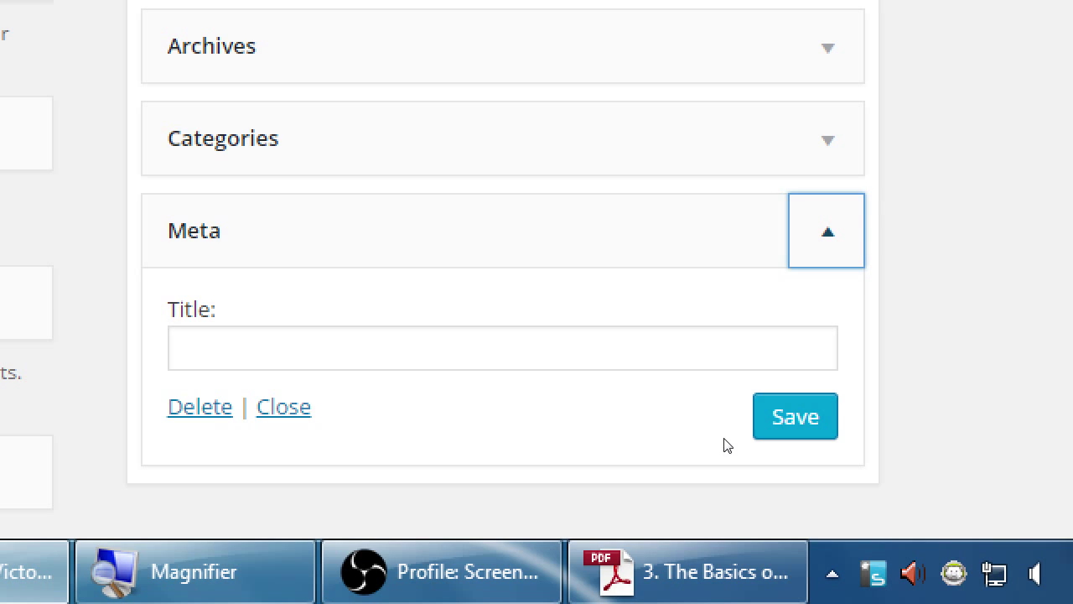
key(super+minus)
click(878, 419)
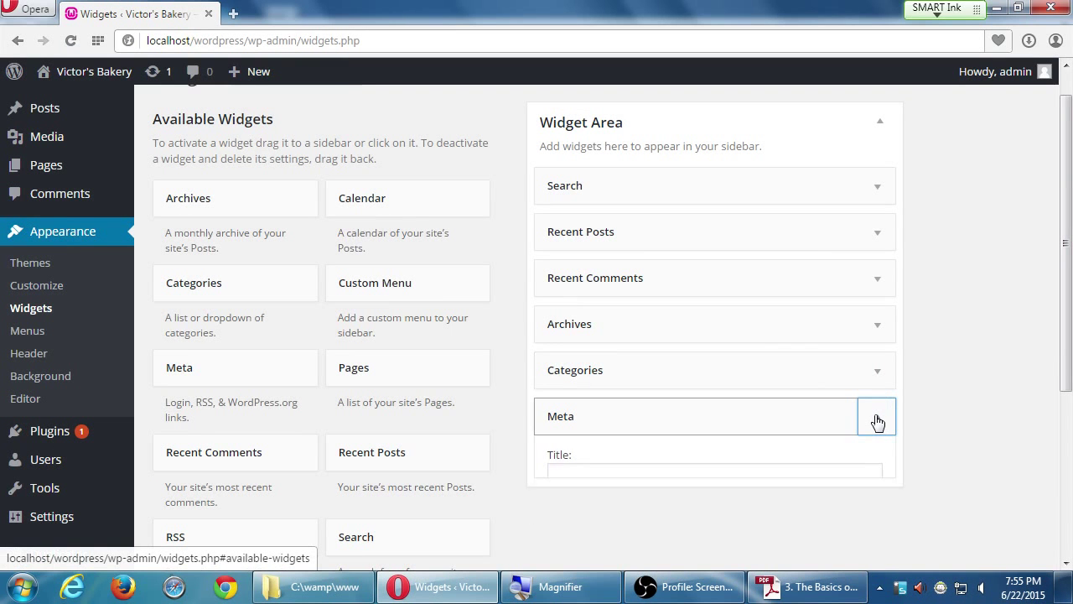
click(878, 419)
click(879, 419)
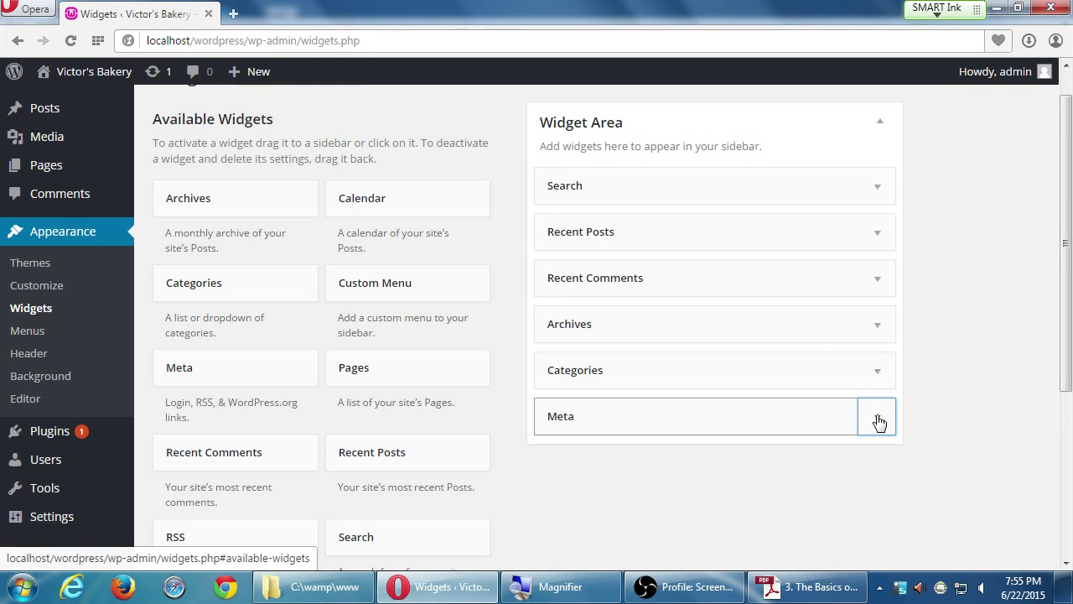
click(879, 420)
key(super+plus)
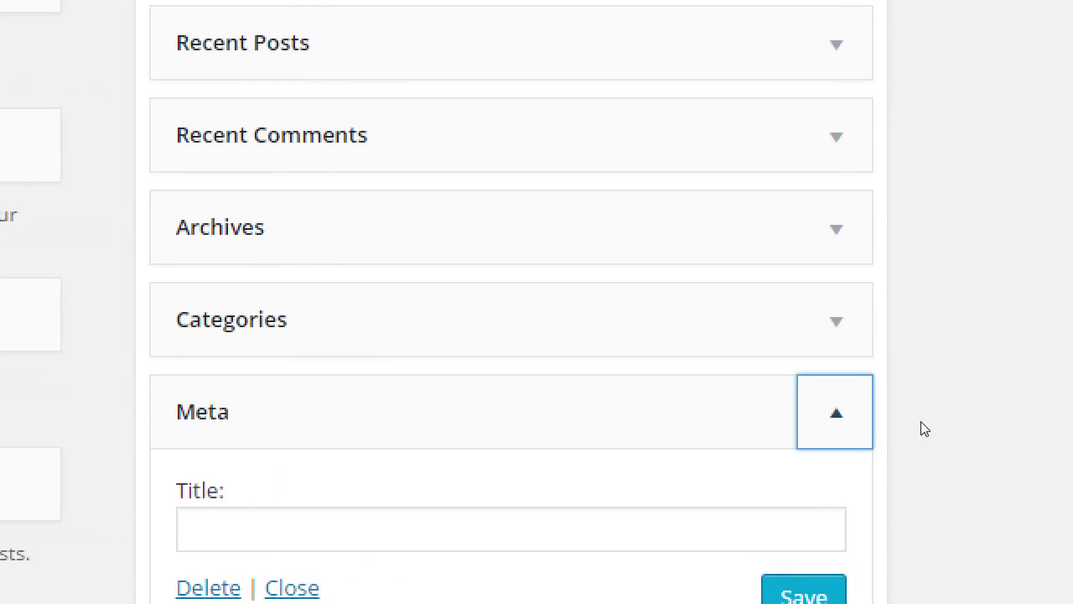
- Open the Victor's Bakery front page in a second tab and switch to it
key(super+minus)
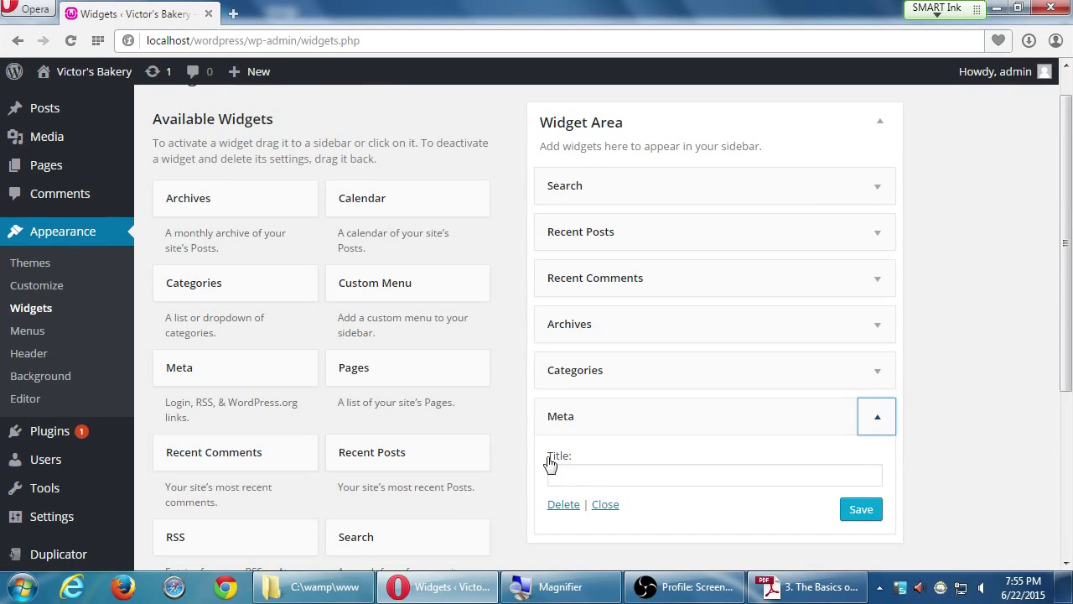
middle_click(83, 73)
click(252, 18)
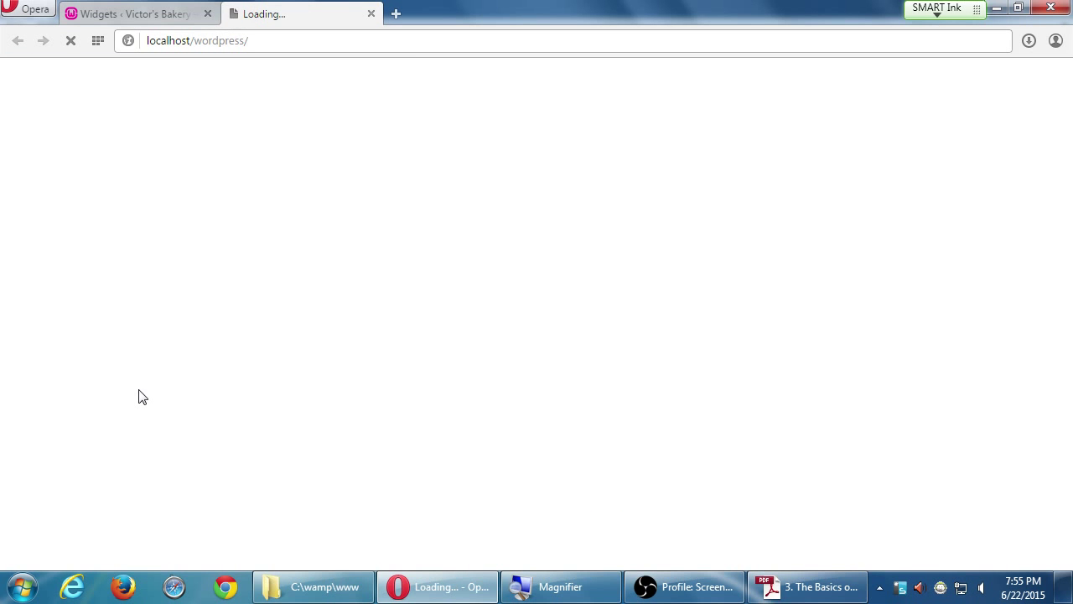
- Scroll the front page to the sidebar's Meta links: Site Admin, Log out, RSS feeds, WordPress.org
scroll(139, 397, down, 5)
scroll(129, 486, down, 5)
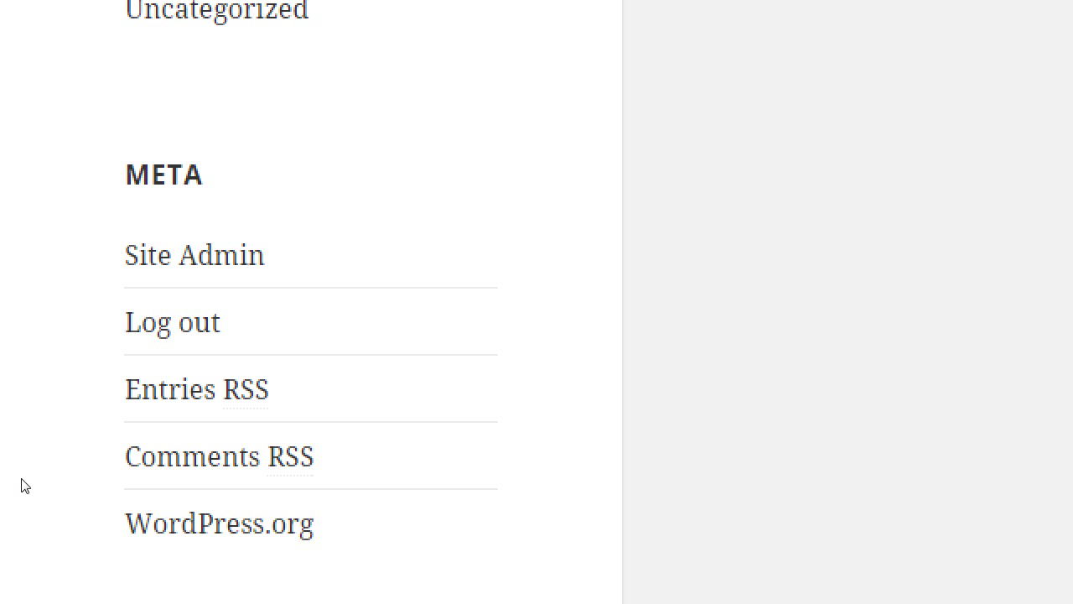
key(super+minus)
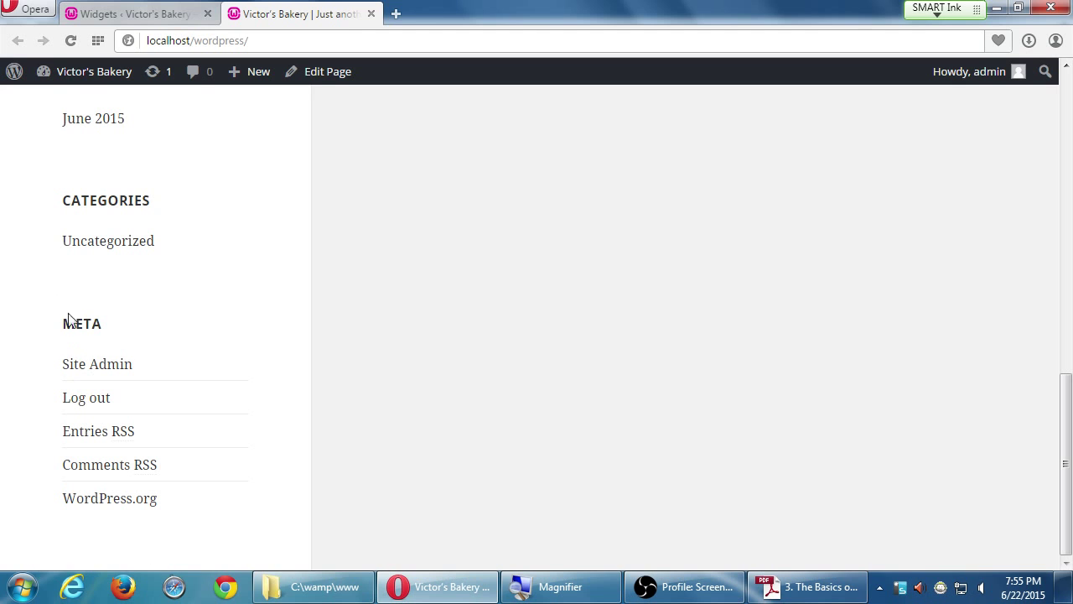
- Back on the Widgets tab, collapse the Meta widget and delete it from the Widget Area
click(168, 14)
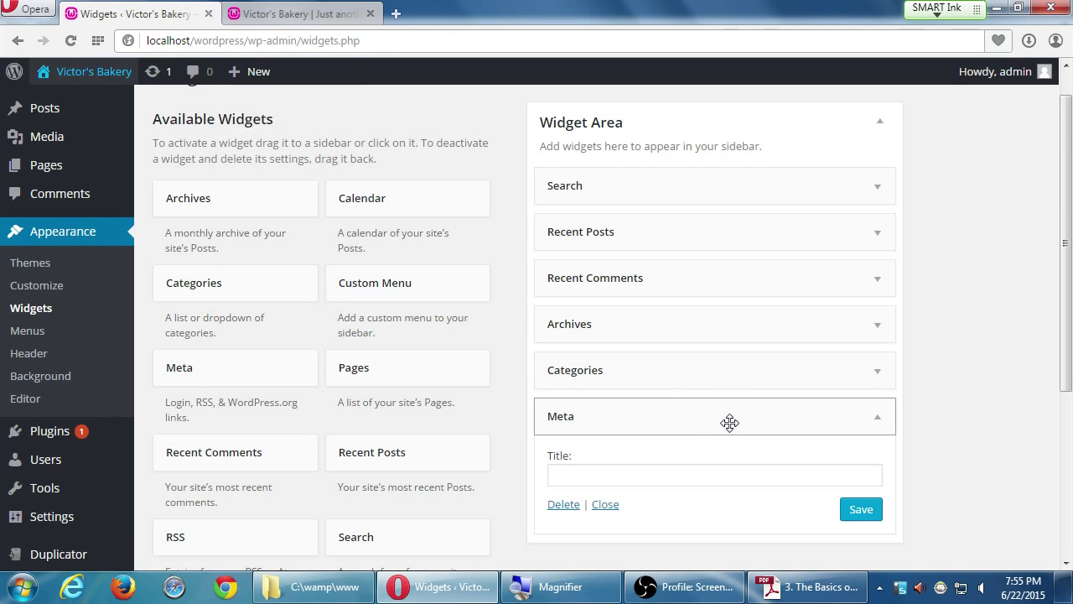
key(super+plus)
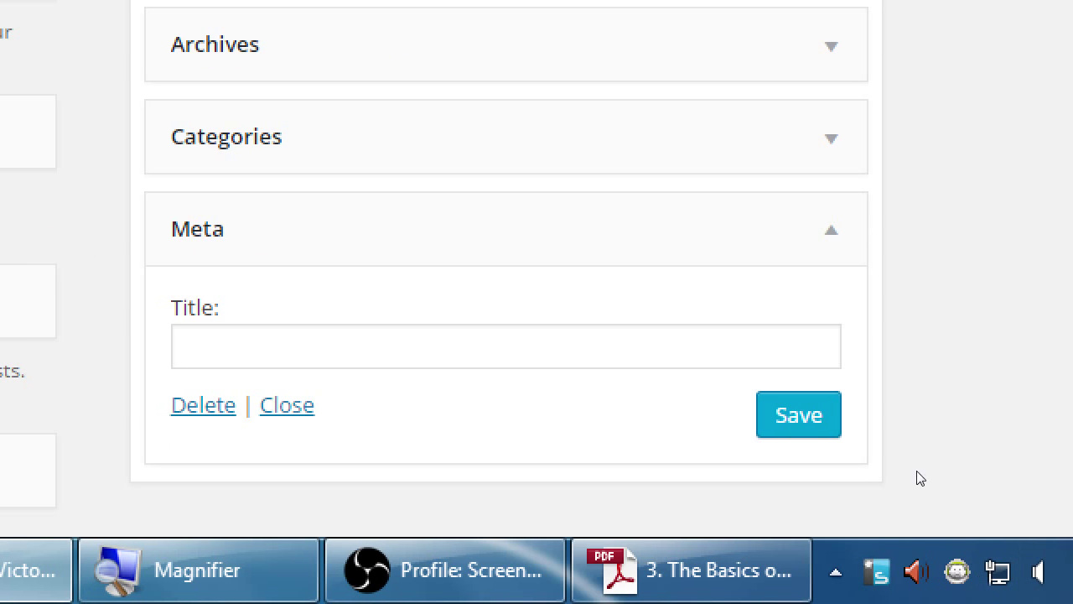
key(Return)
key(Return)
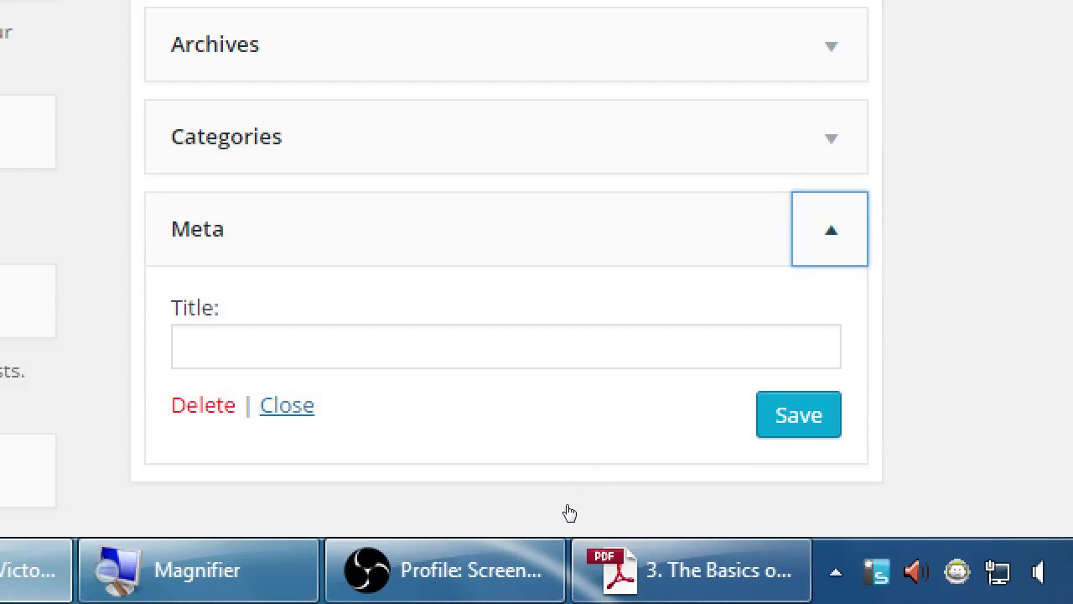
key(Tab)
key(Tab)
key(Return)
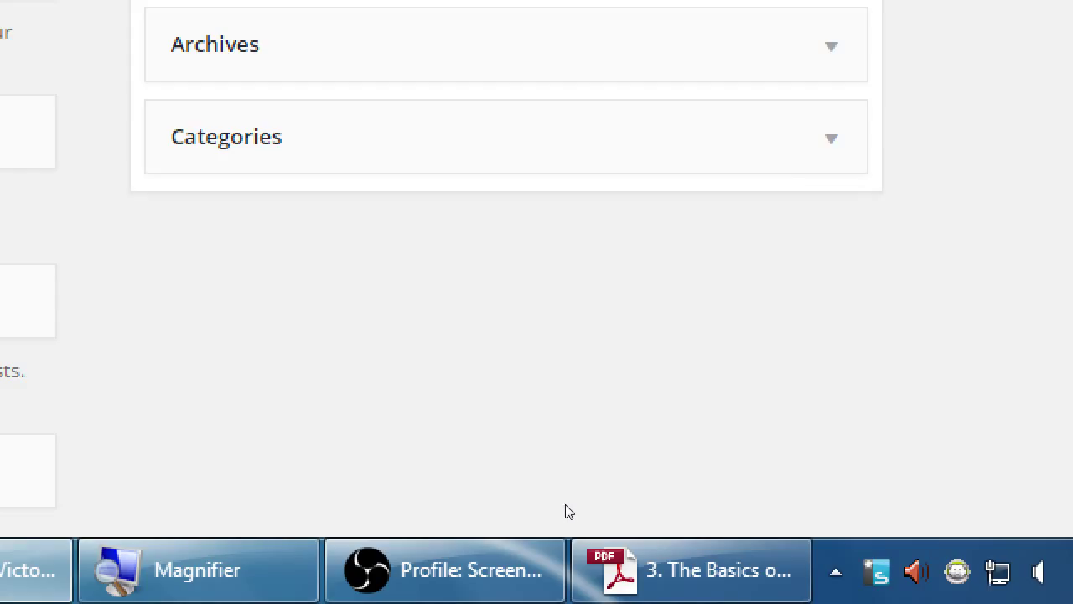
key(super)
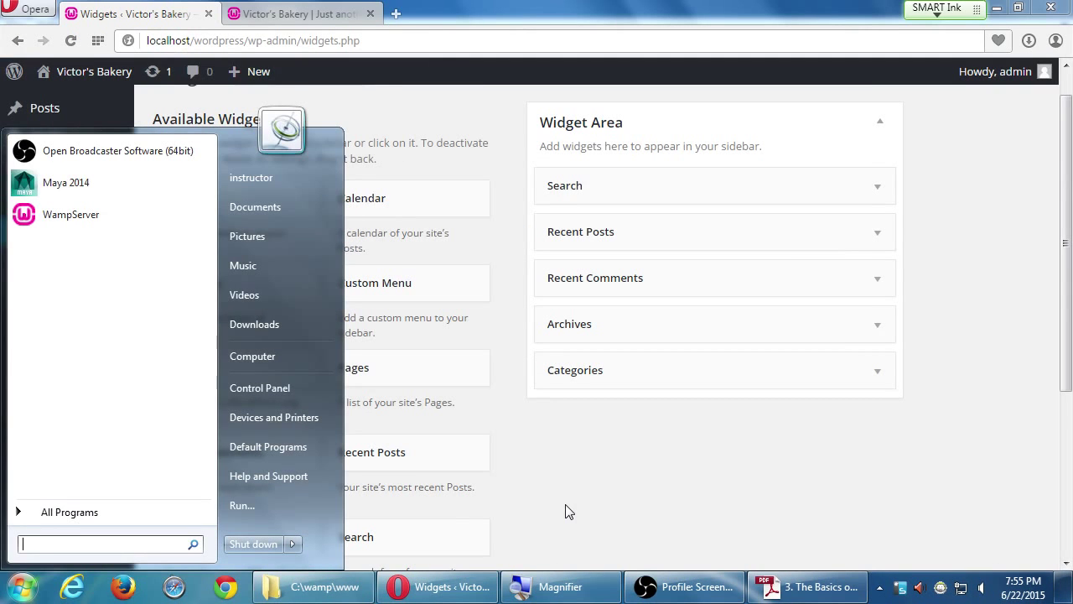
- Dismiss the Start menu to return to the Widgets page in Opera
click(546, 478)
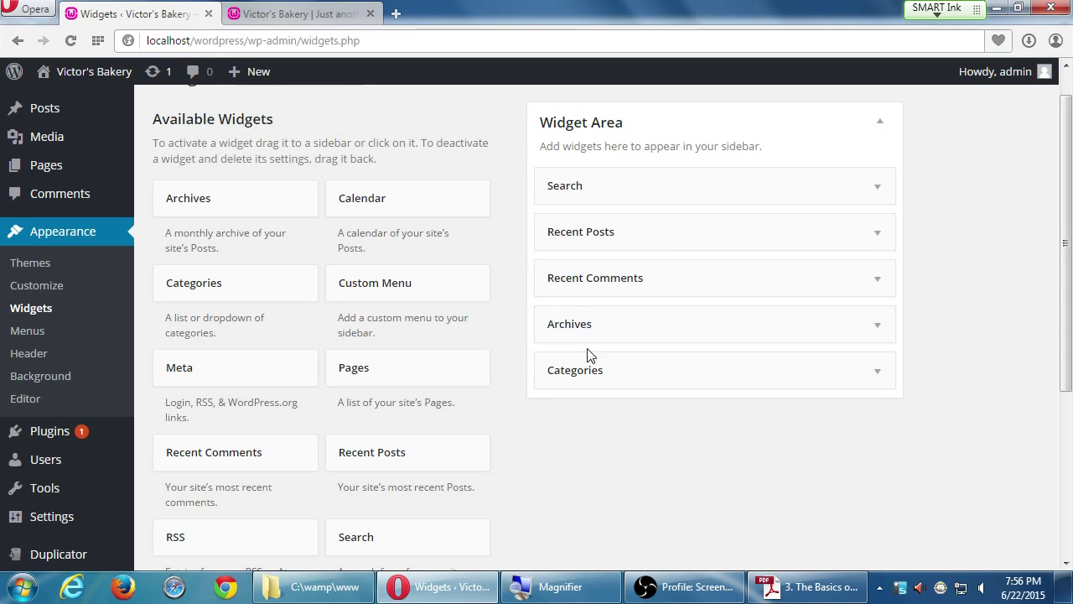
- Drag Categories, Recent Comments and Archives around to restore the original widget order
drag(575, 366, 582, 210)
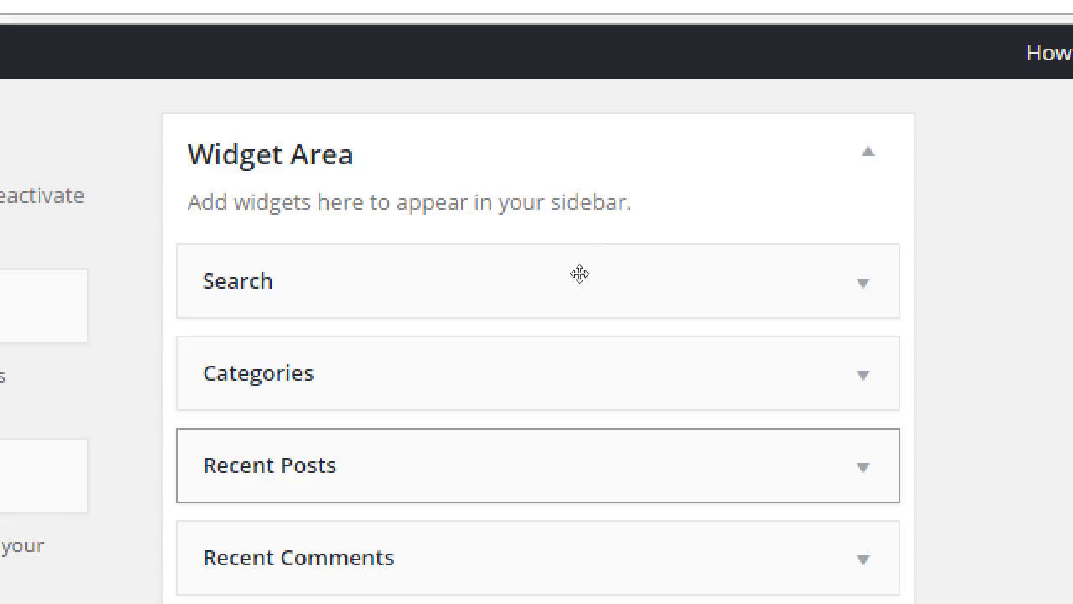
drag(536, 465, 536, 373)
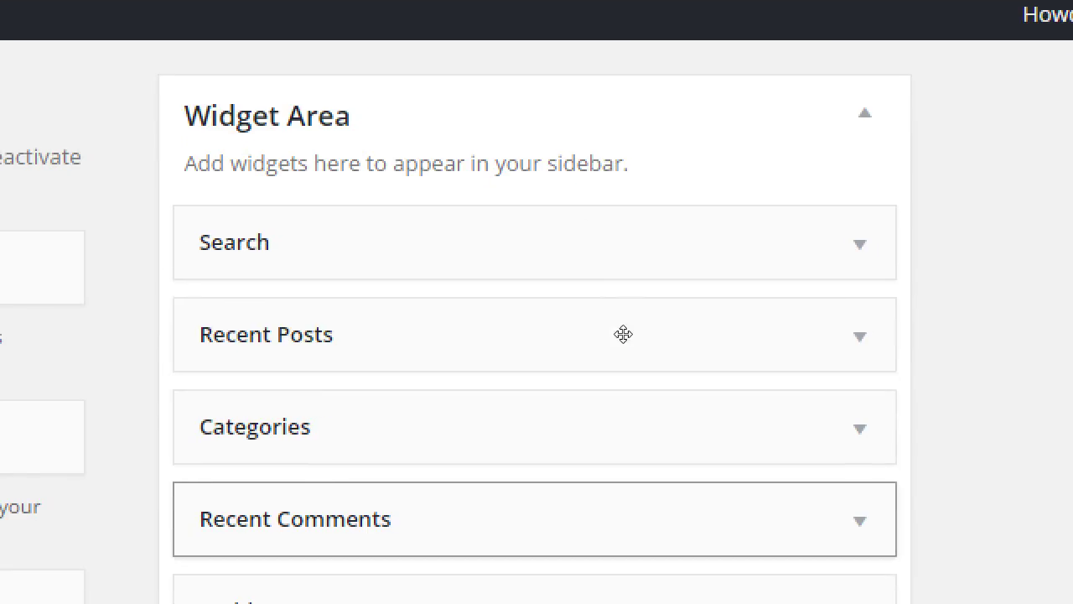
drag(537, 558, 537, 465)
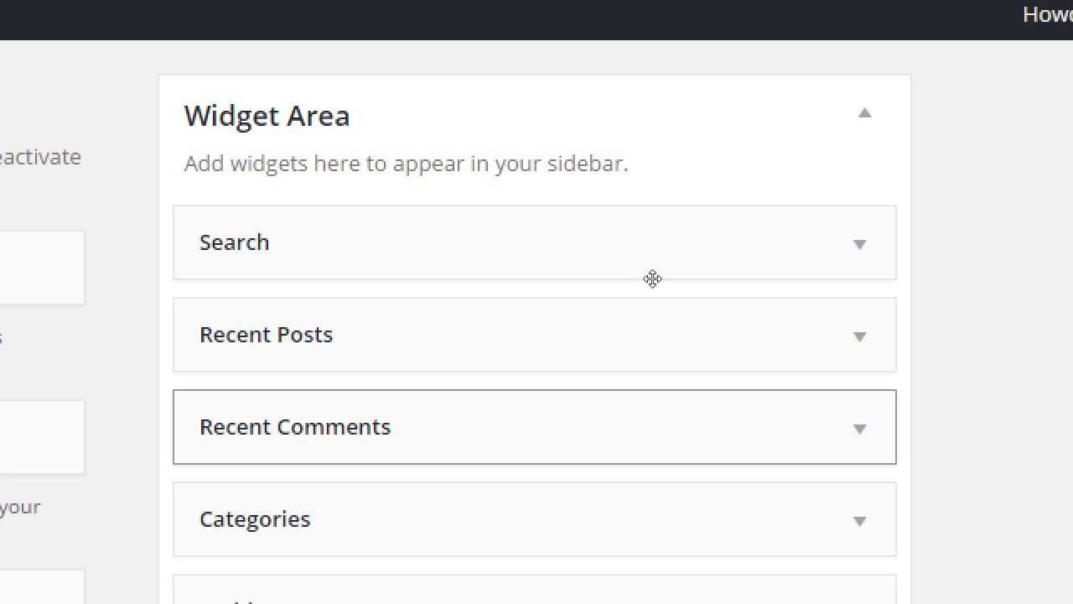
drag(621, 520, 631, 390)
drag(632, 312, 760, 338)
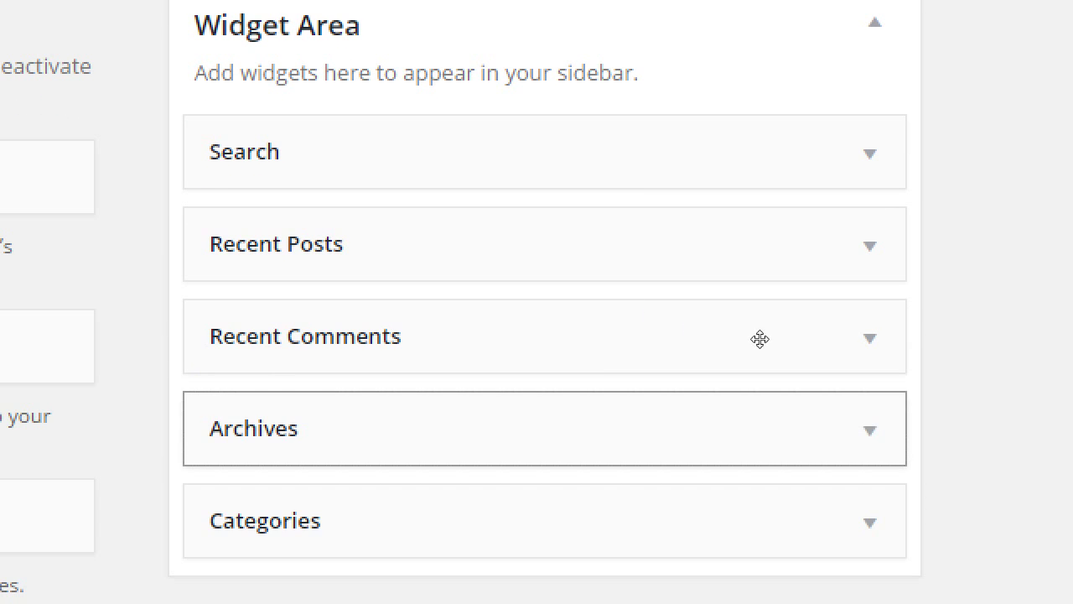
- Peek into the Categories and Search widgets, then leave the Recent Posts settings expanded
click(869, 521)
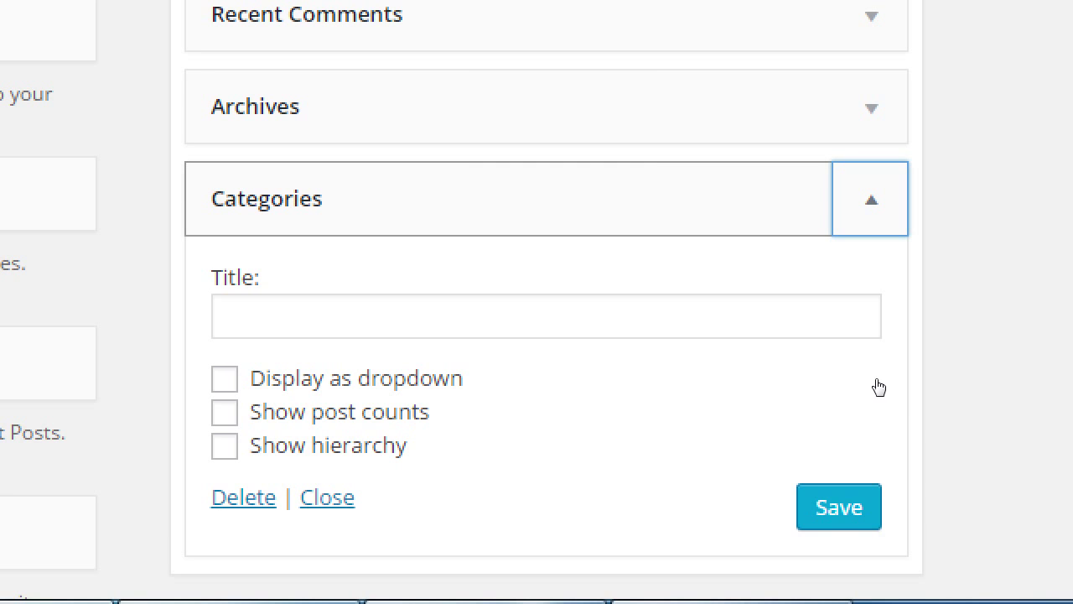
key(Return)
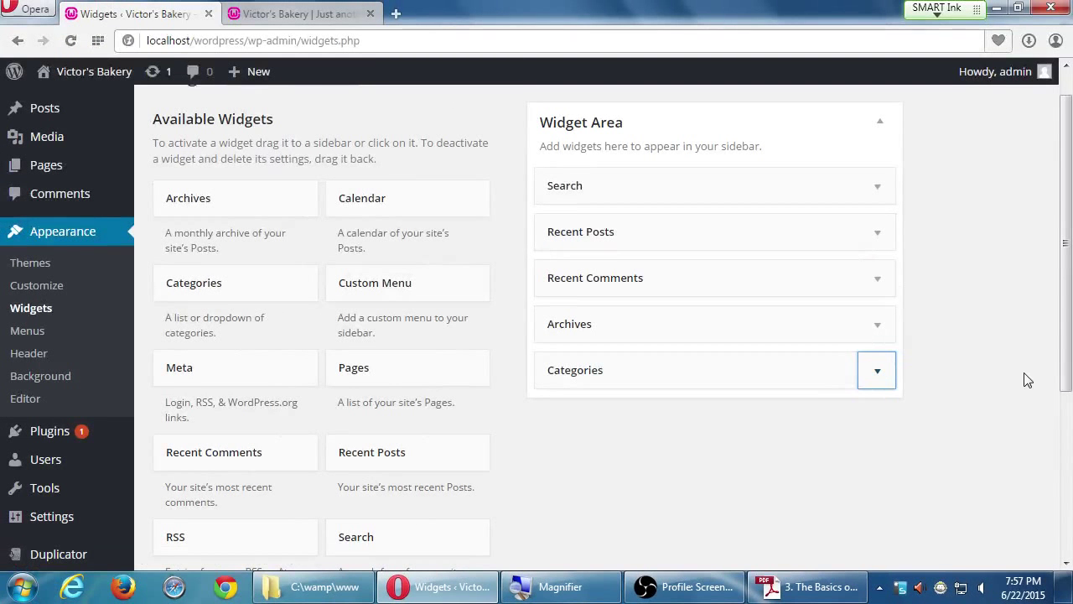
click(880, 198)
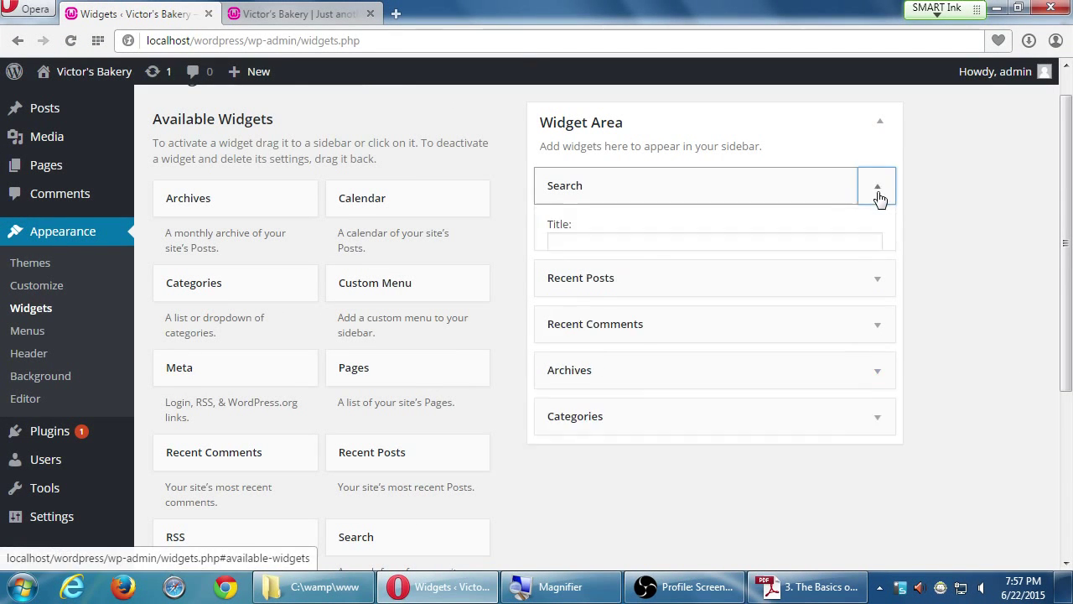
click(881, 198)
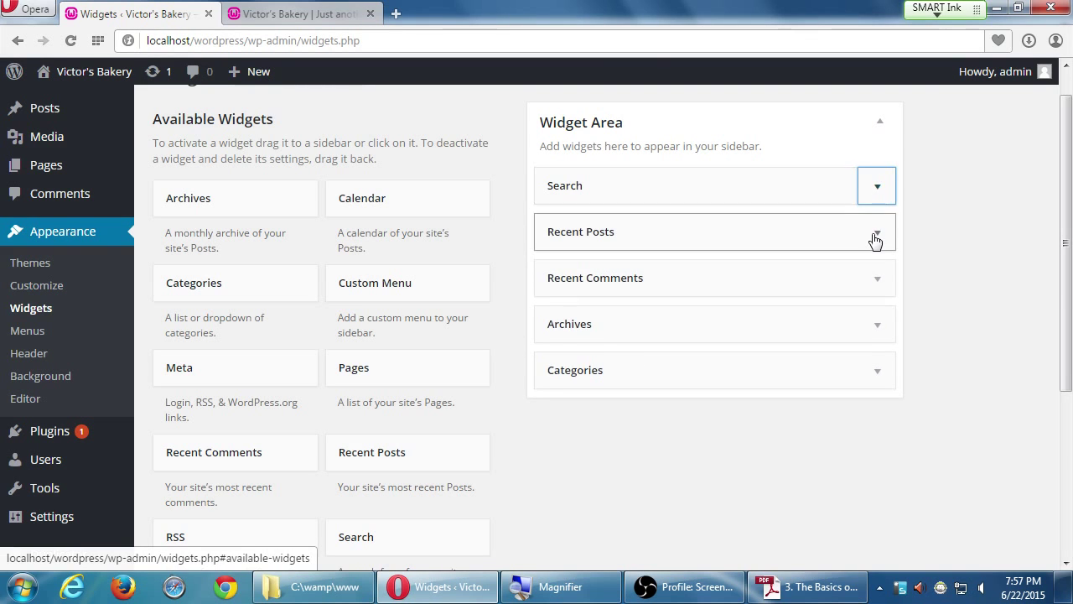
click(875, 238)
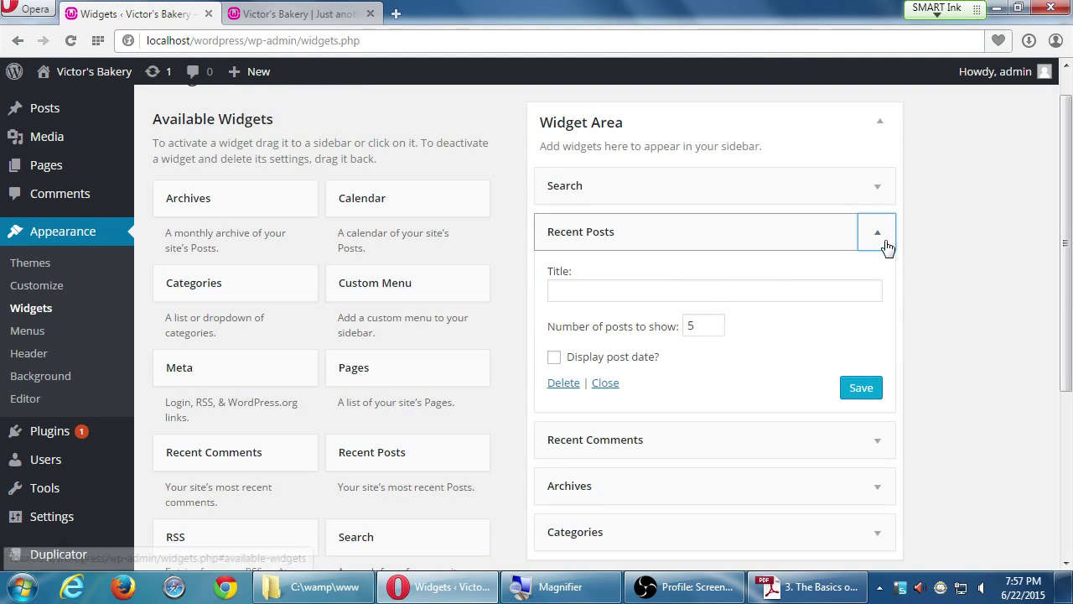
click(874, 241)
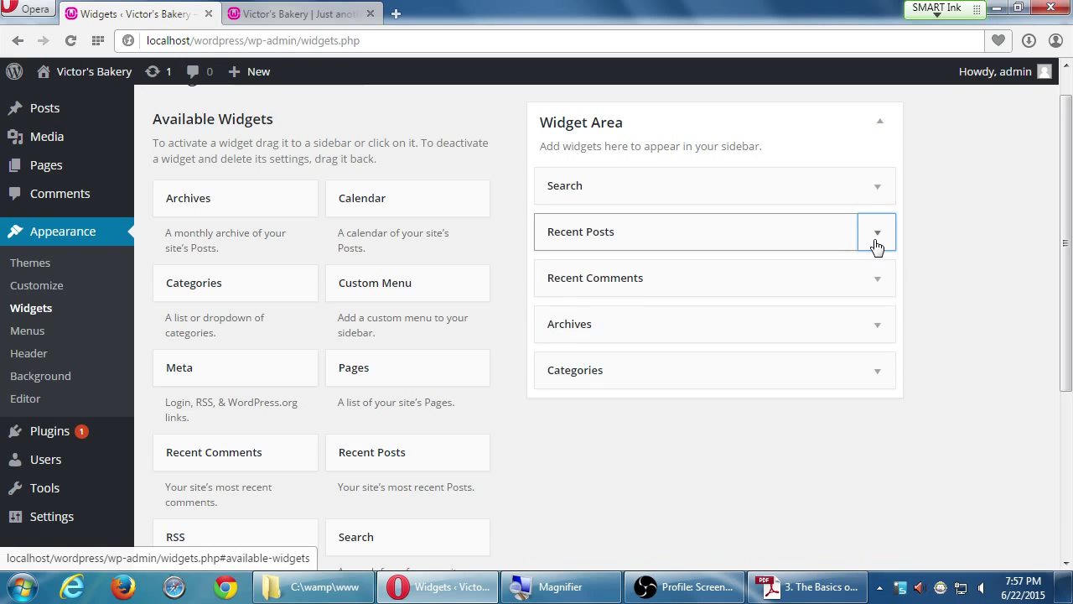
click(874, 243)
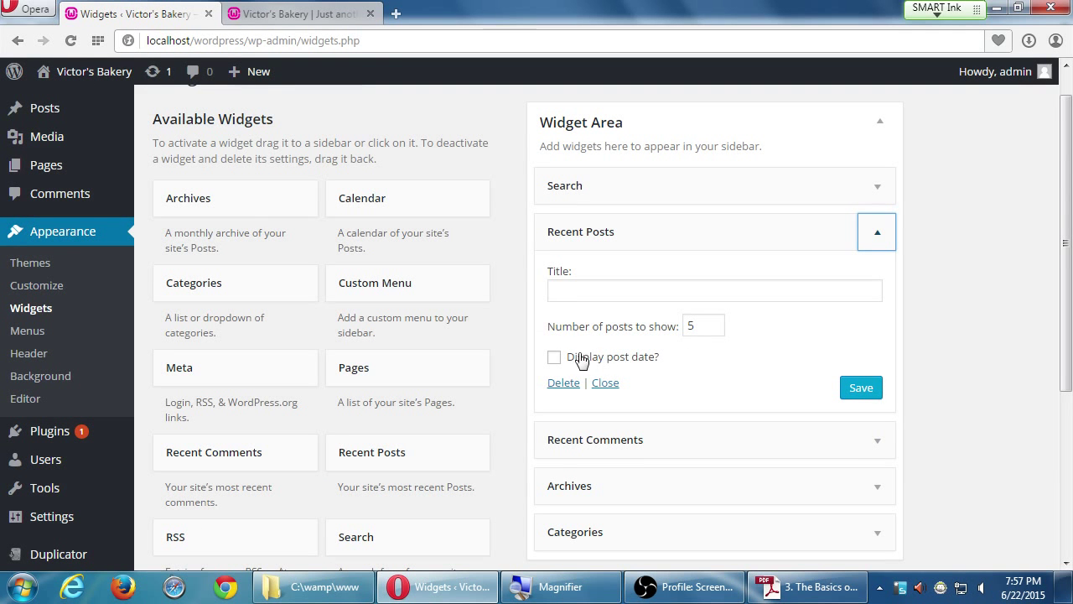
- Tick 'Display post date?' on Recent Posts, save, and reload the front page to check
click(574, 359)
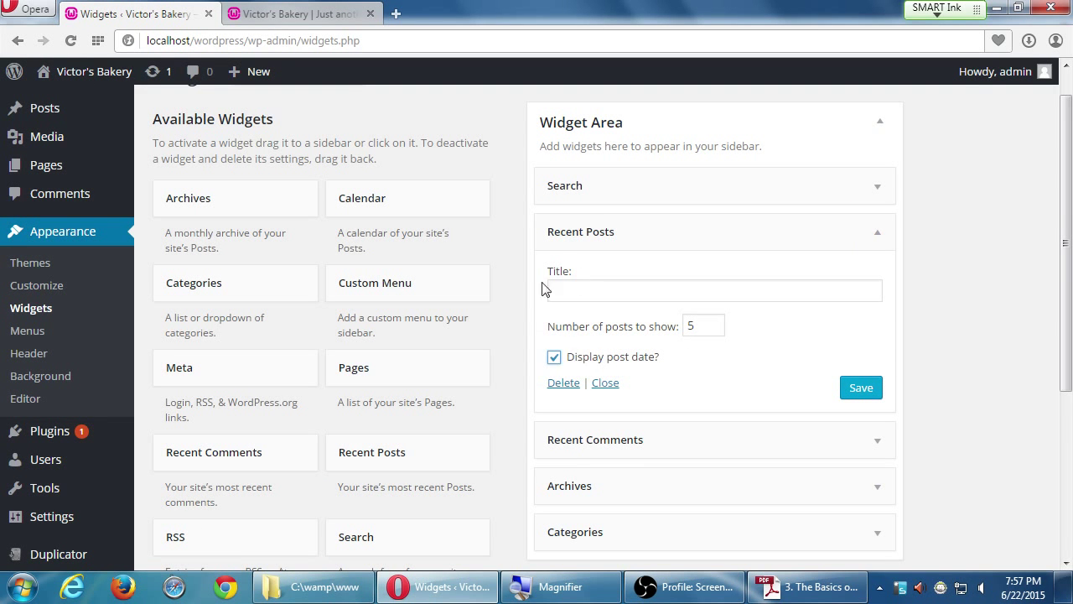
click(861, 389)
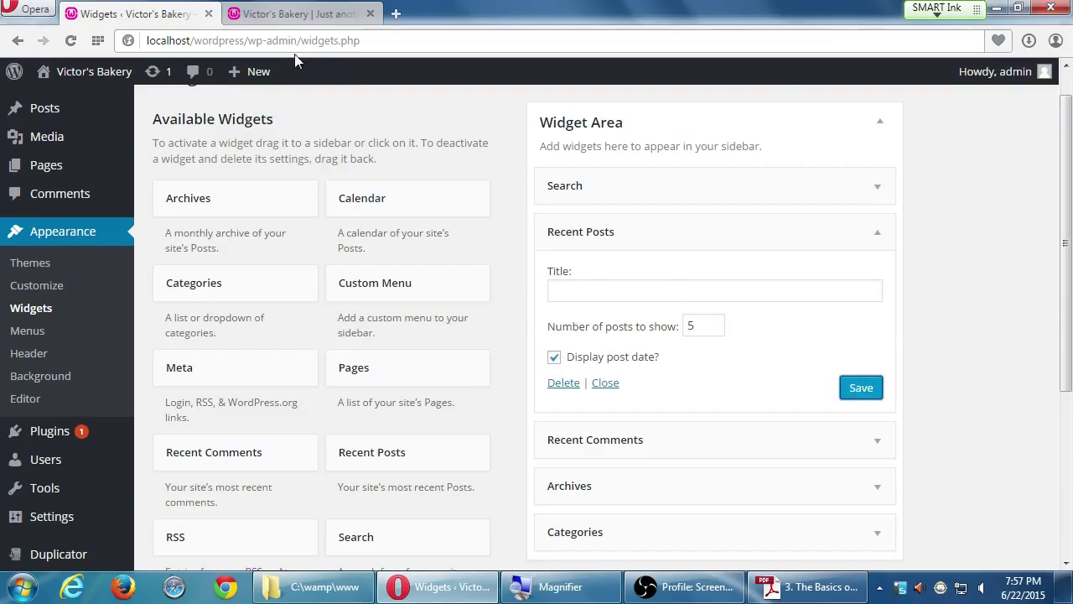
click(279, 22)
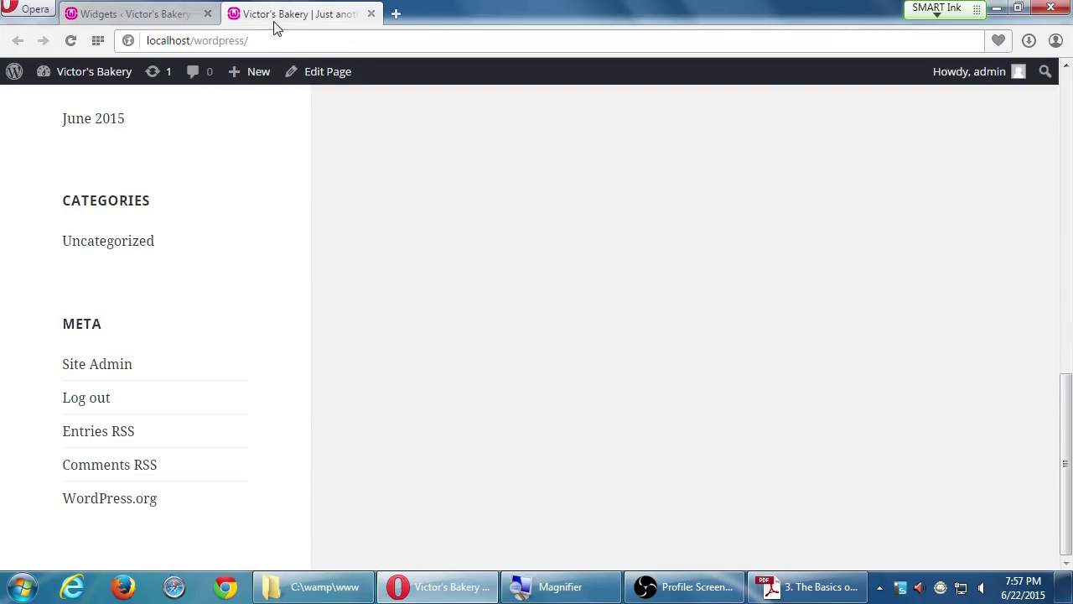
key(F5)
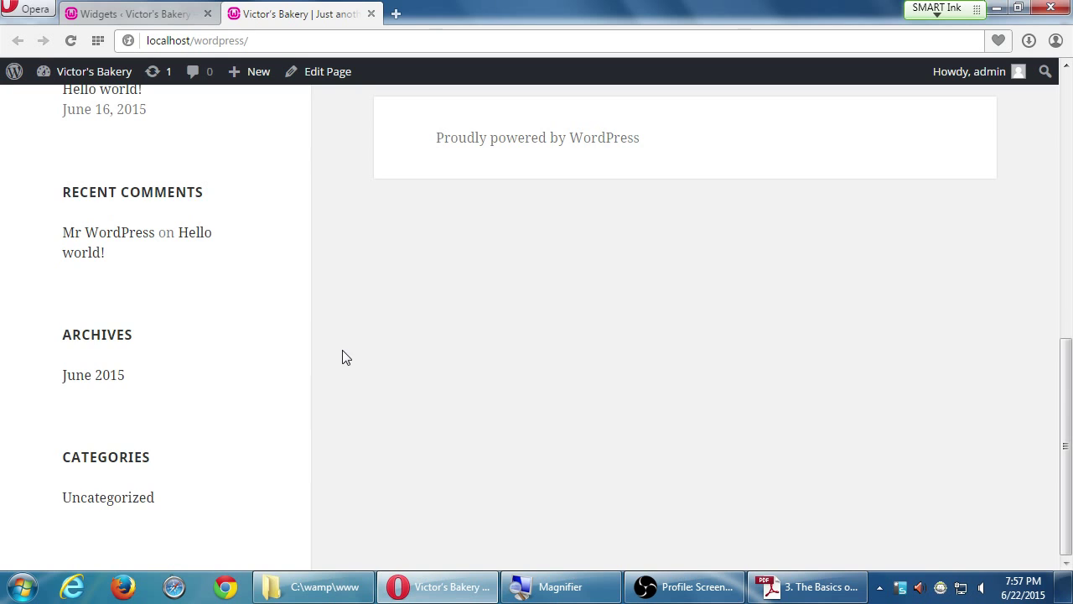
scroll(230, 321, up, 1)
scroll(243, 304, up, 1)
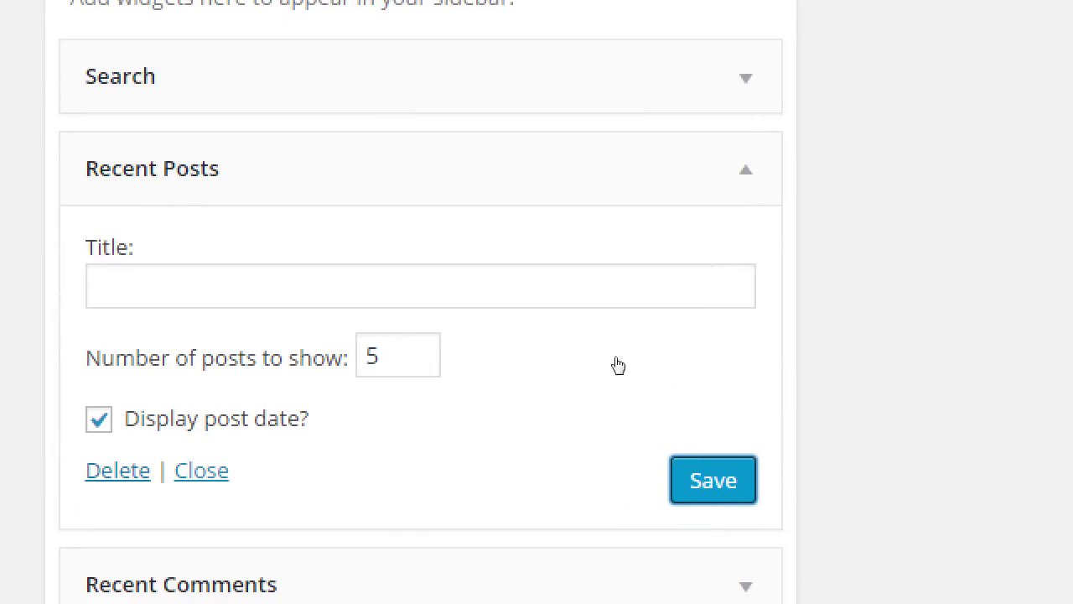
- Enter 'Latest News' as the Recent Posts widget title and save it with Enter
key(shift+Tab)
key(shift+Tab)
key(shift+Tab)
key(shift+Tab)
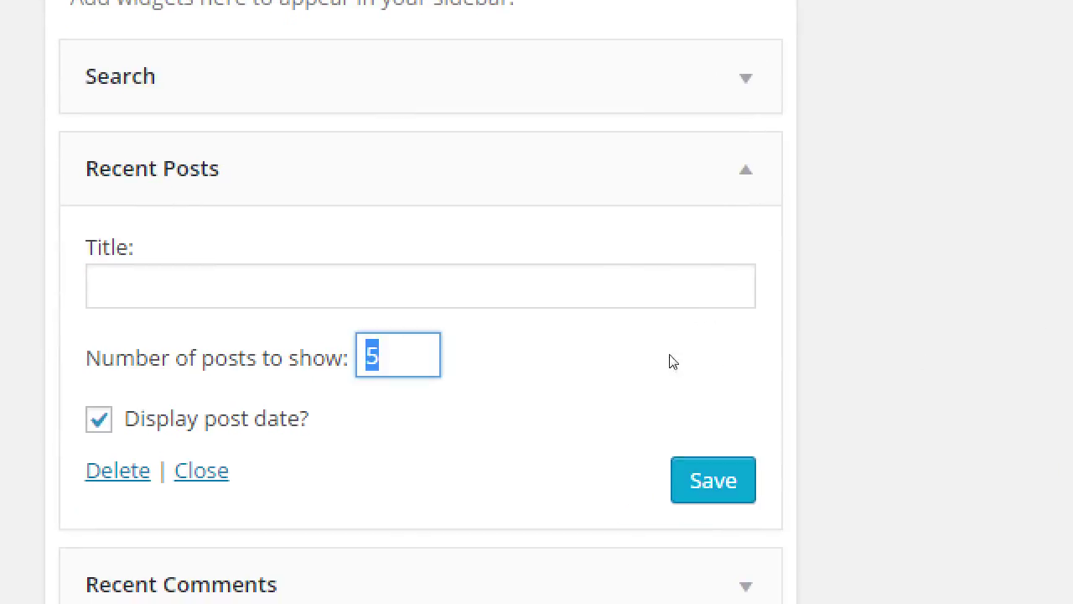
click(629, 287)
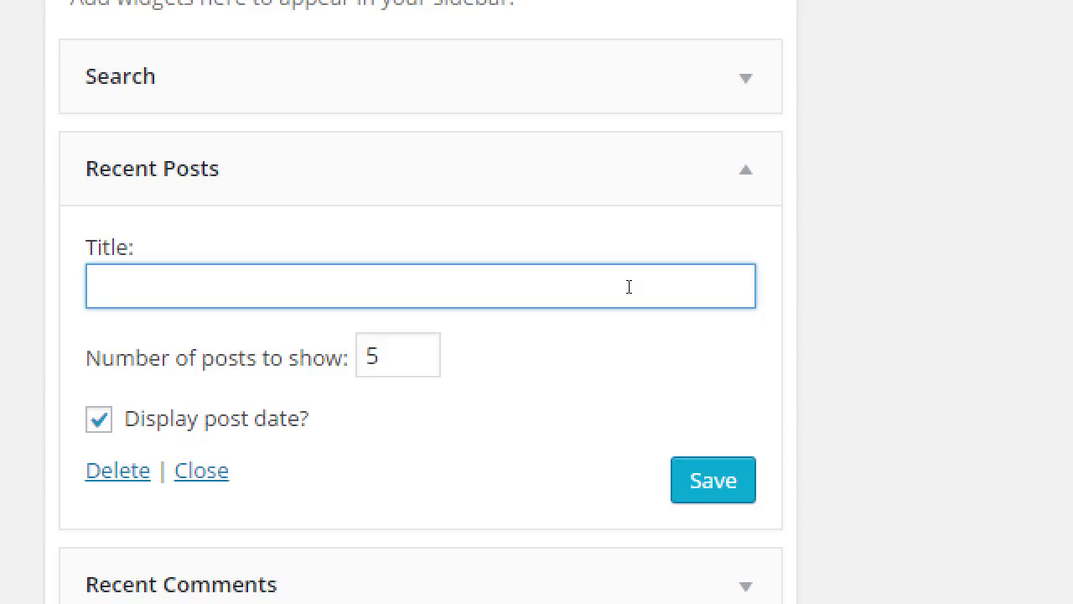
text(Latest News)
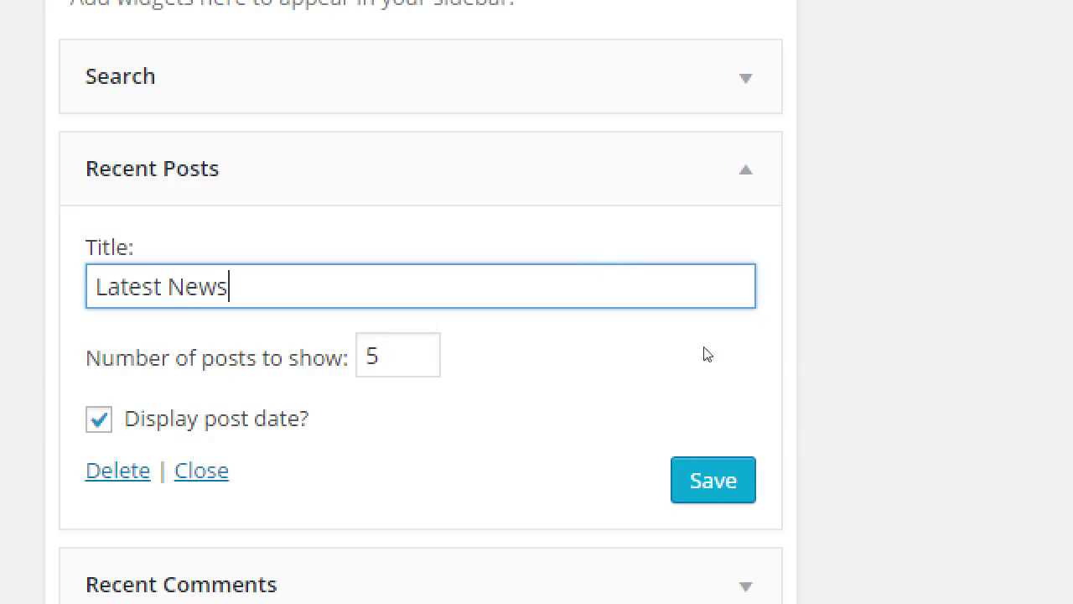
key(Return)
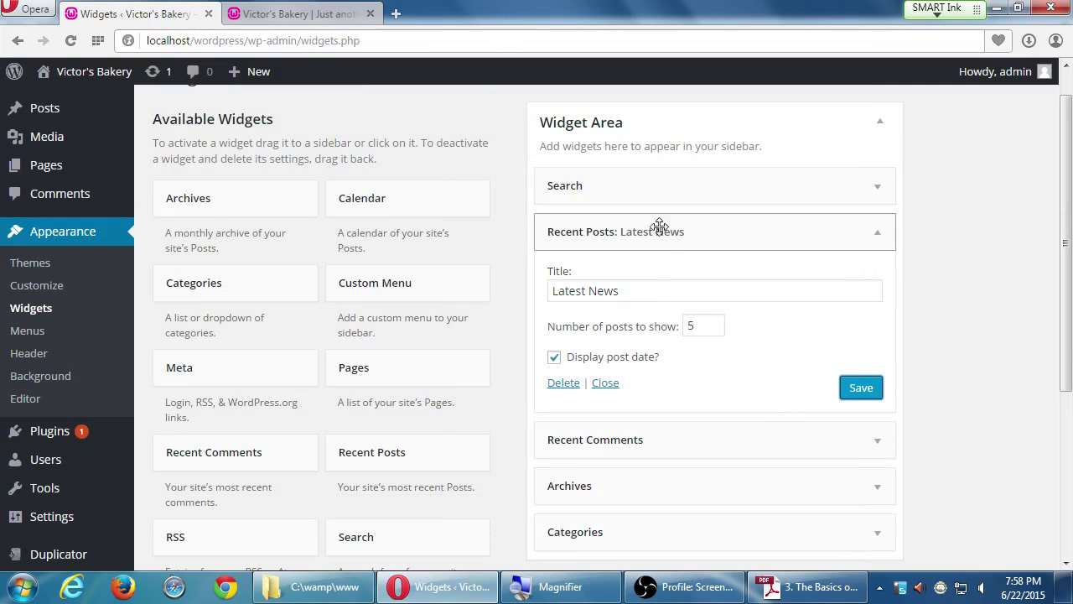
- Reload the front page to check the Latest News title, then return to the Widgets page
click(288, 15)
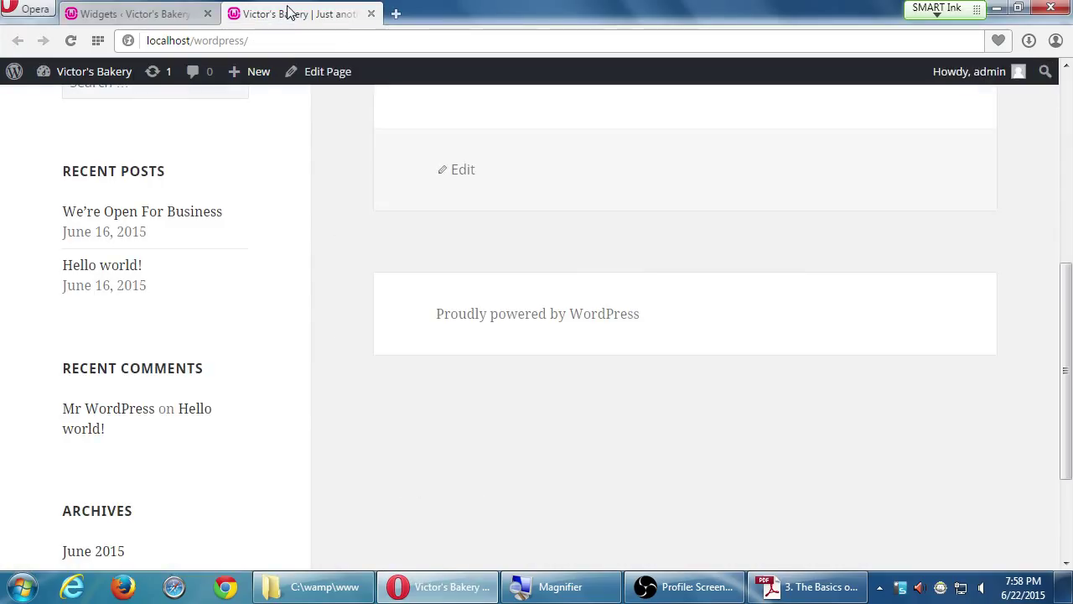
key(F5)
scroll(335, 297, down, 1)
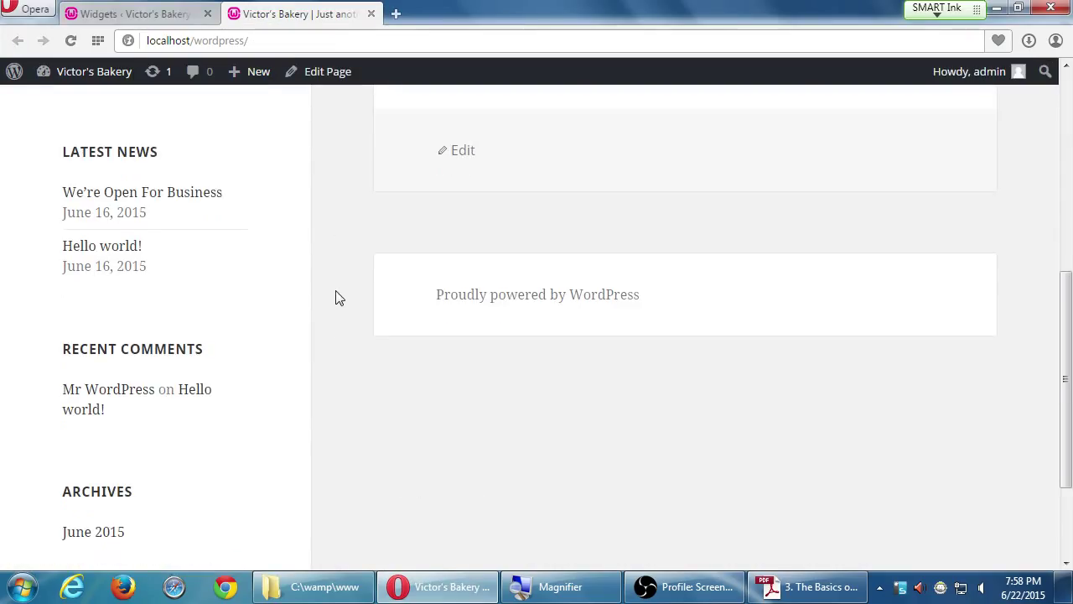
scroll(336, 298, up, 1)
drag(87, 170, 120, 170)
click(177, 174)
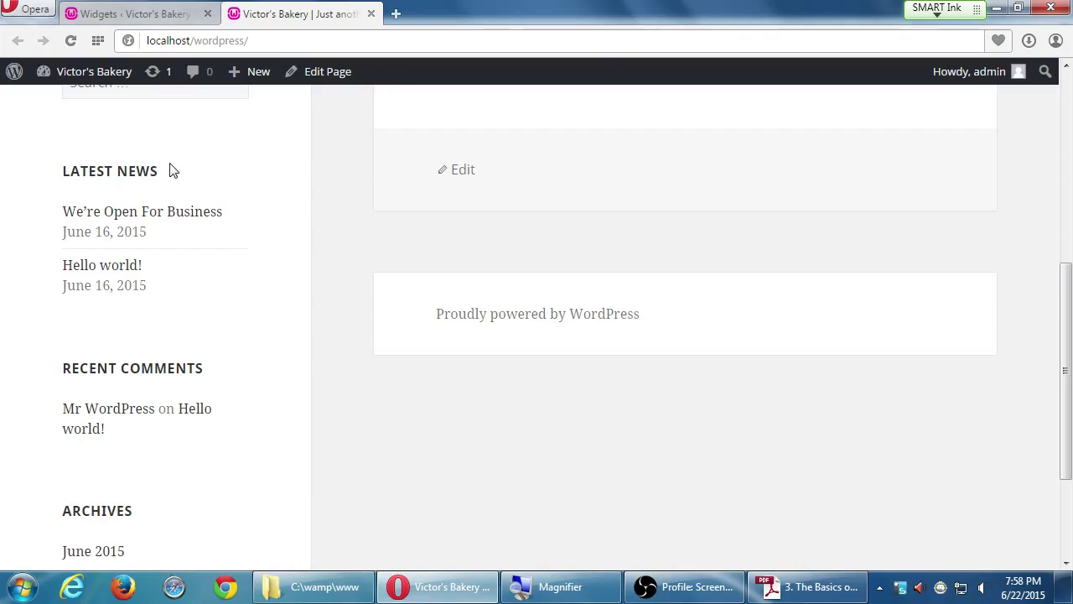
click(168, 14)
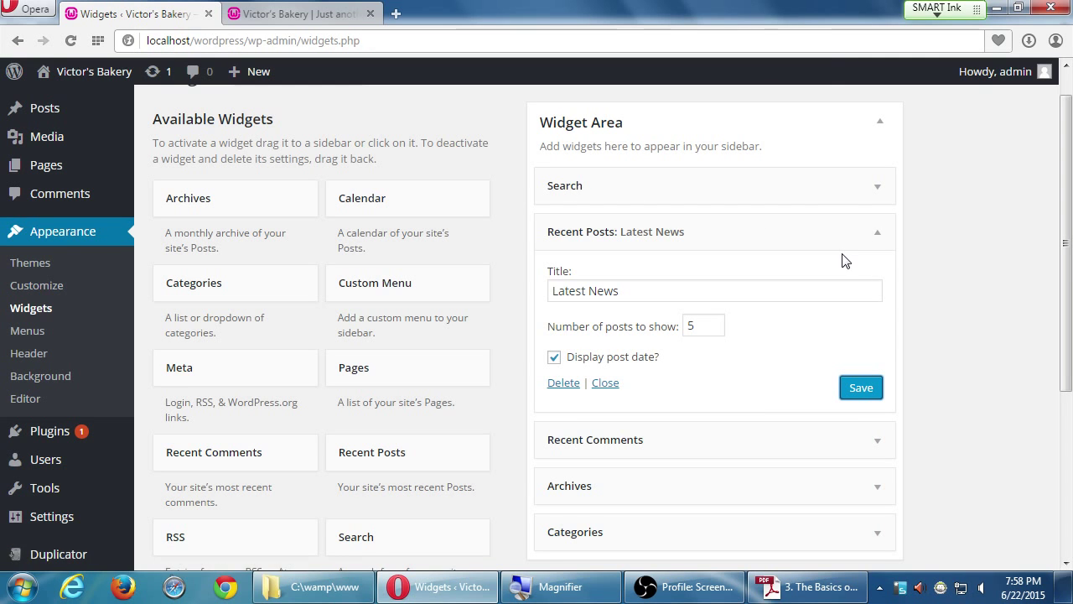
key(super+plus)
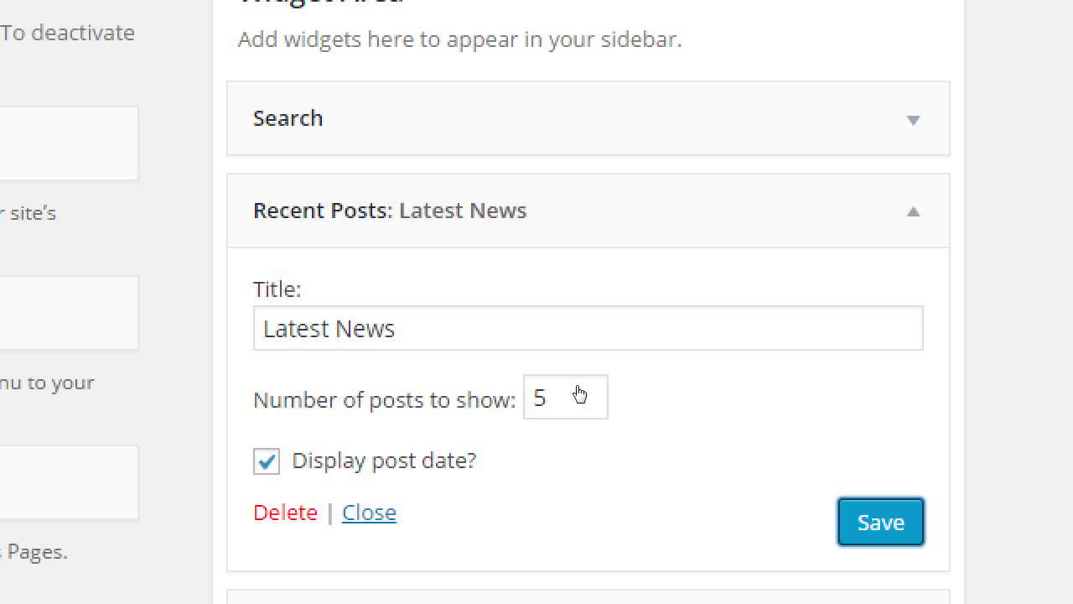
key(super+minus)
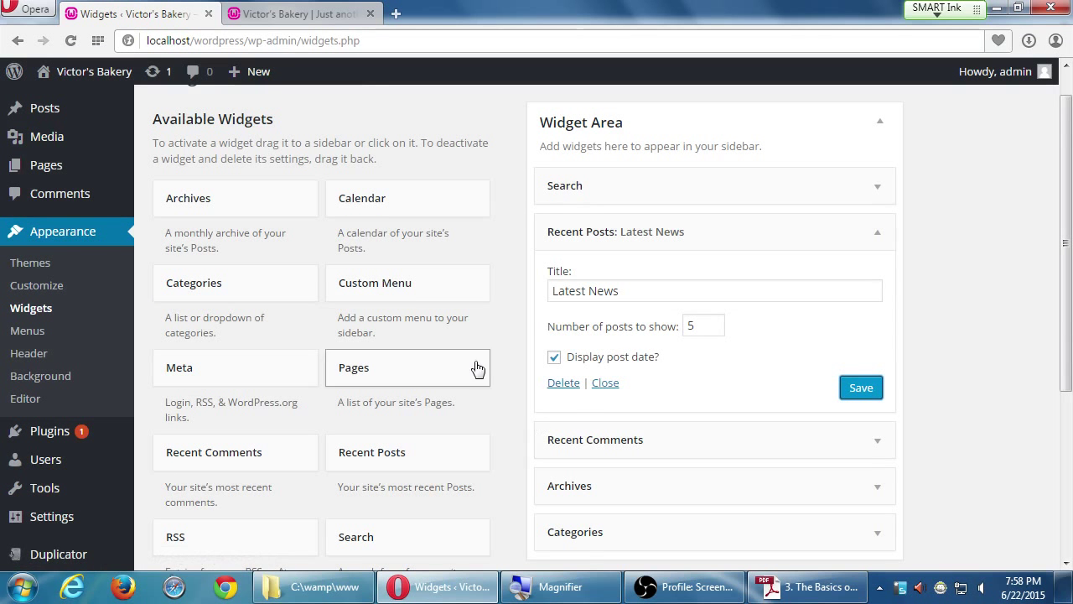
scroll(459, 411, up, 1)
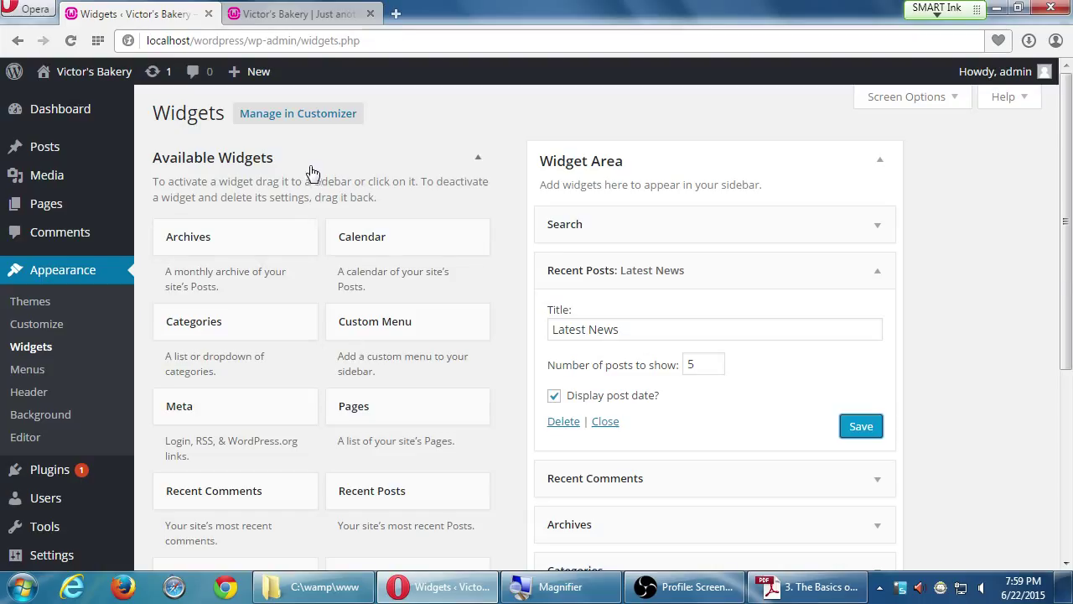
- Save the Latest News widget and drag it from the Widget Area into Inactive Widgets
click(307, 166)
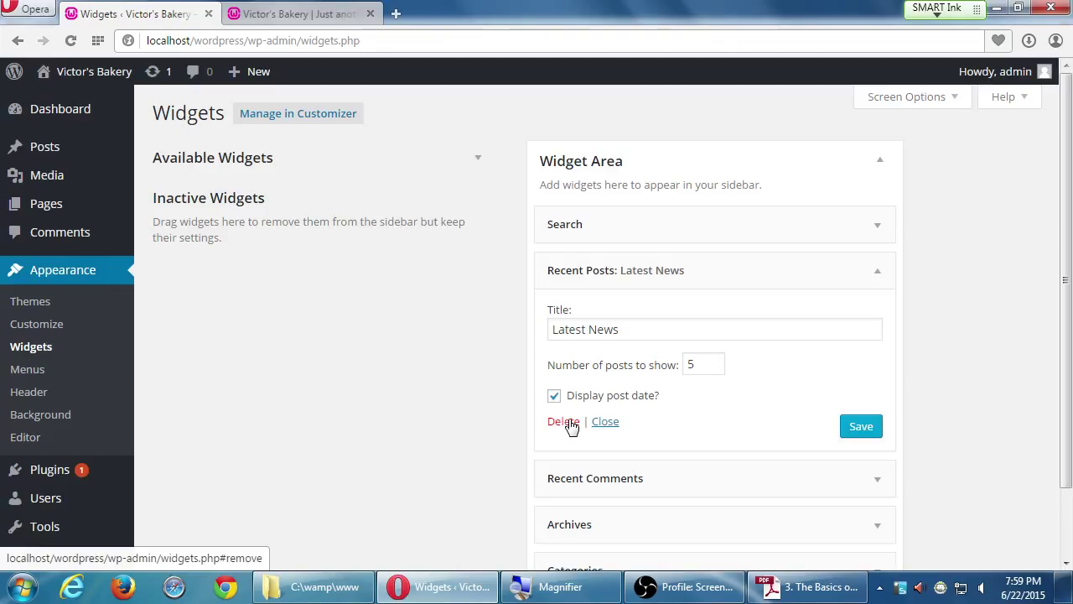
click(848, 426)
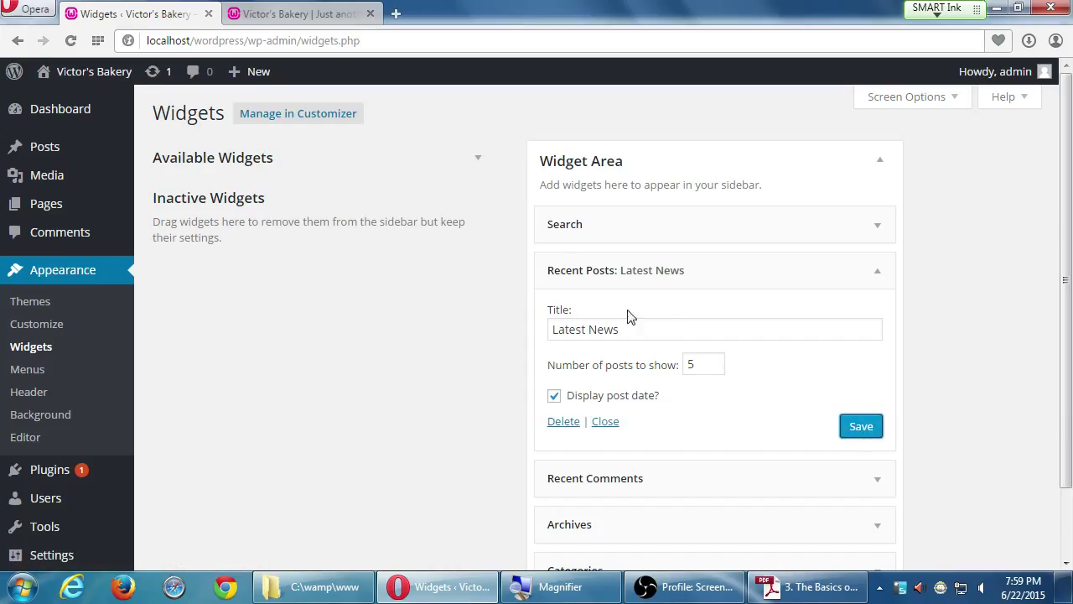
drag(653, 273, 300, 284)
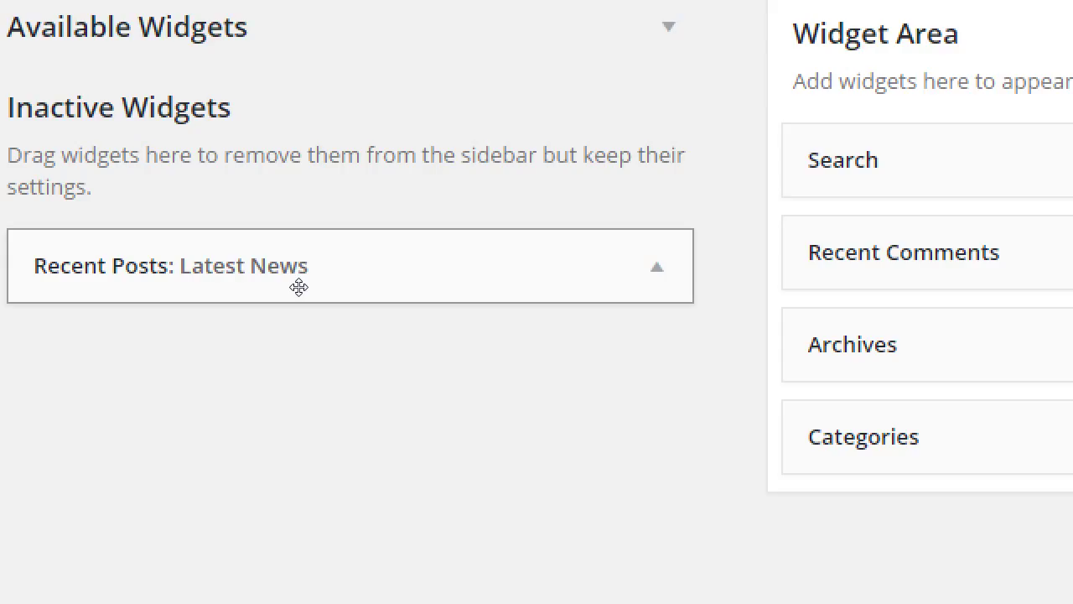
drag(299, 288, 645, 313)
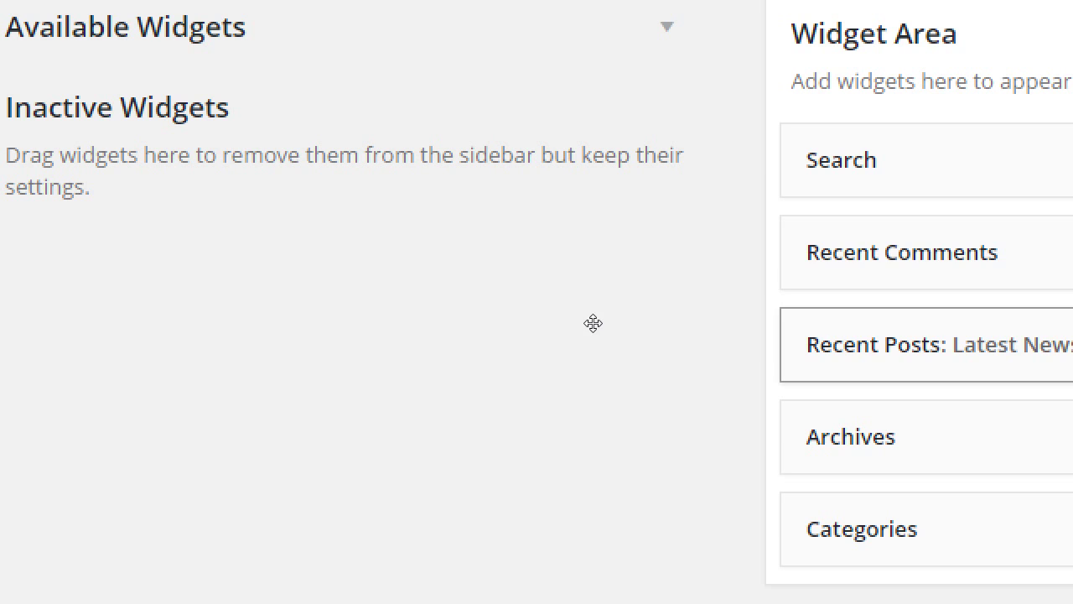
drag(824, 339, 134, 290)
drag(232, 286, 265, 290)
drag(581, 318, 207, 263)
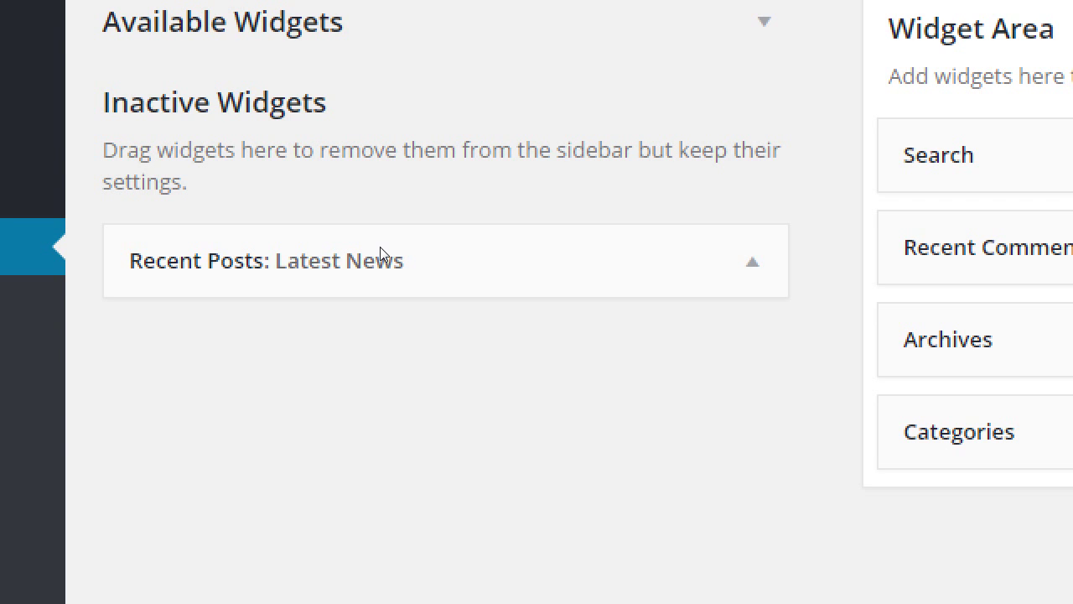
key(super+minus)
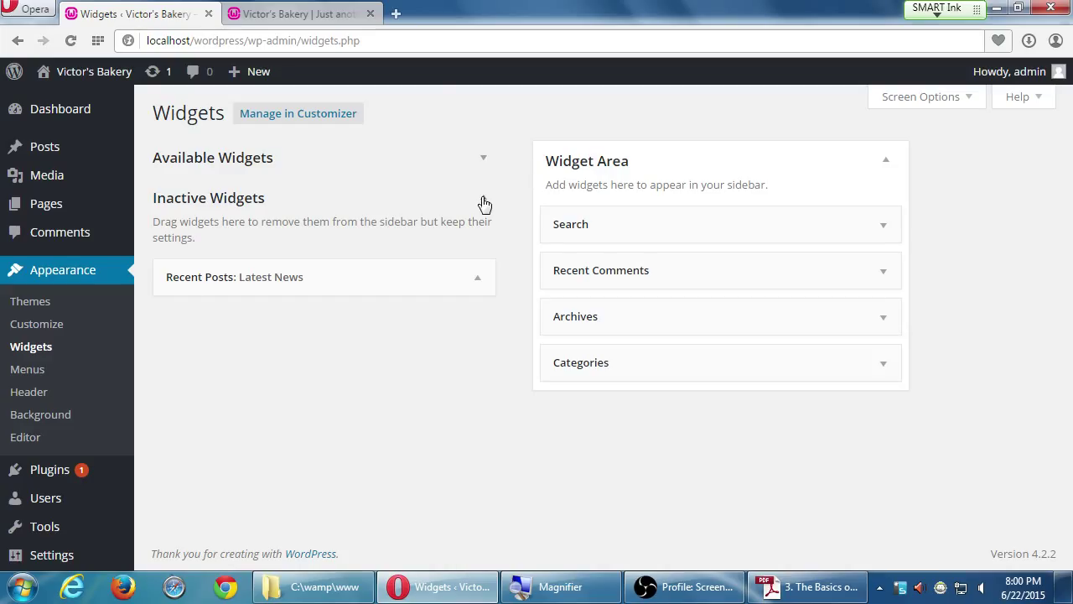
- Expand the Available Widgets panel so the full widget list shows again
click(483, 165)
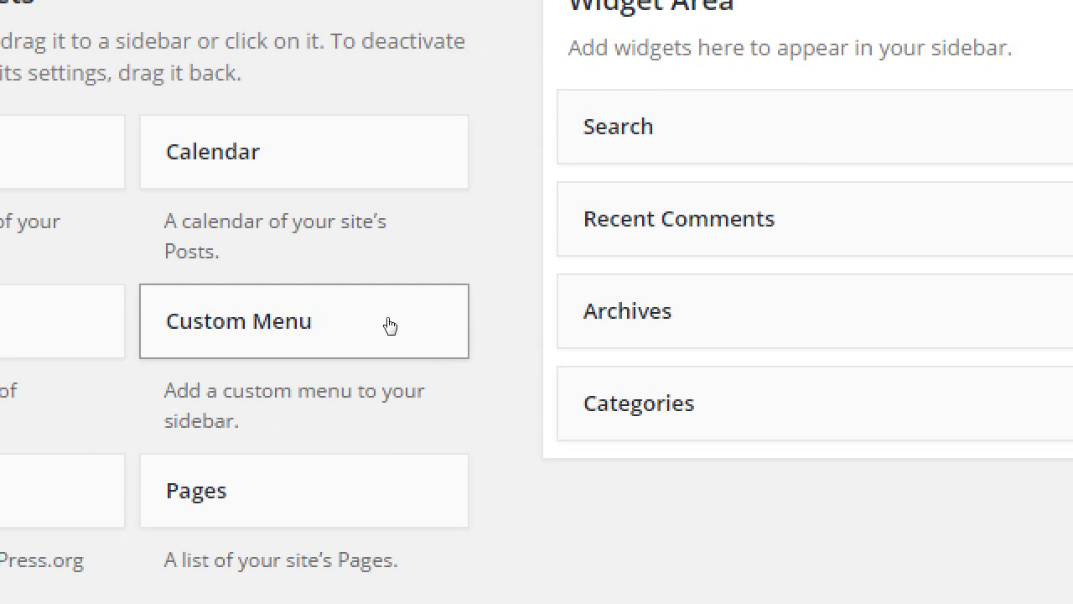
- Place a Custom Menu widget below Search, set it to Main Menu, and save
drag(383, 327, 596, 249)
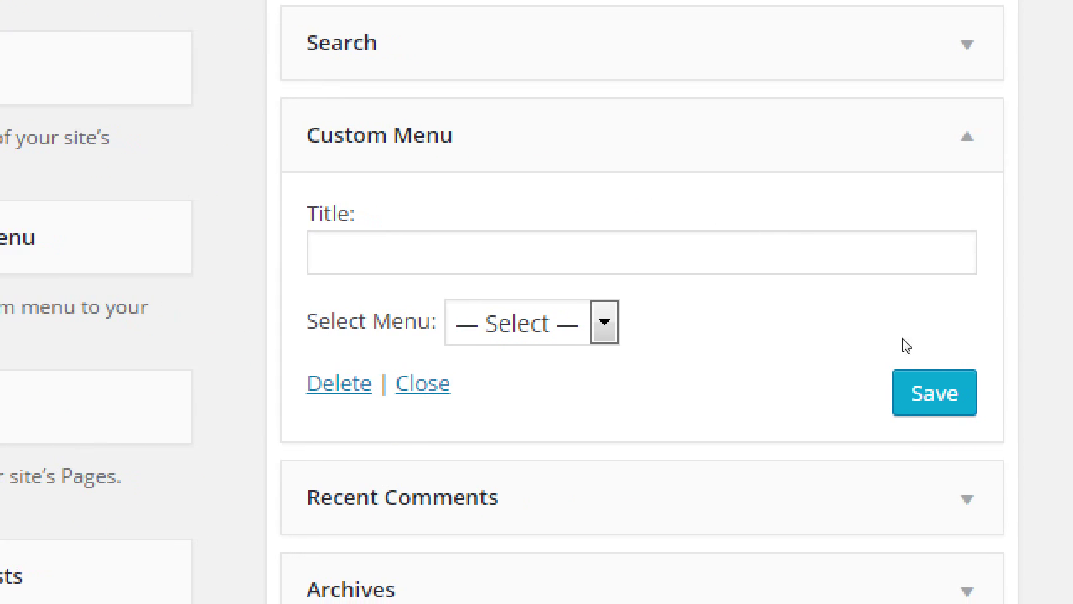
click(573, 322)
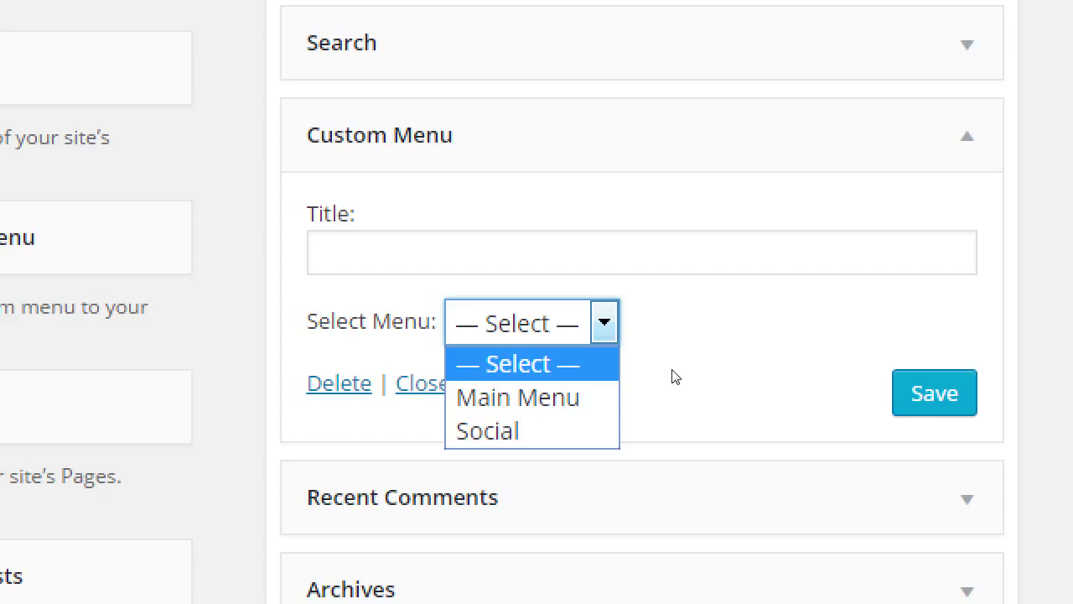
key(Down)
key(Return)
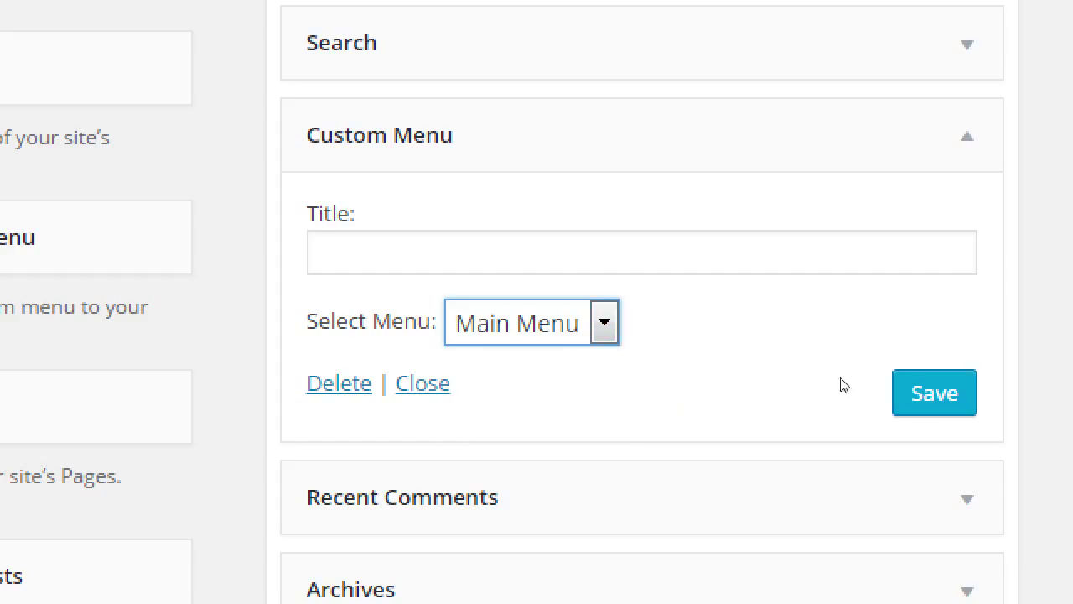
click(882, 402)
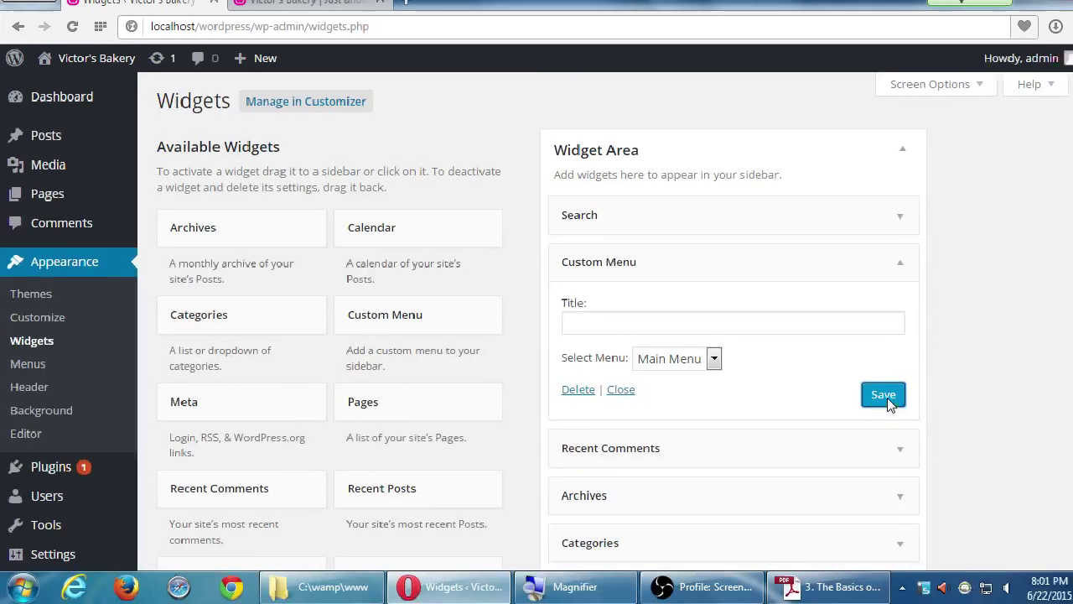
click(327, 14)
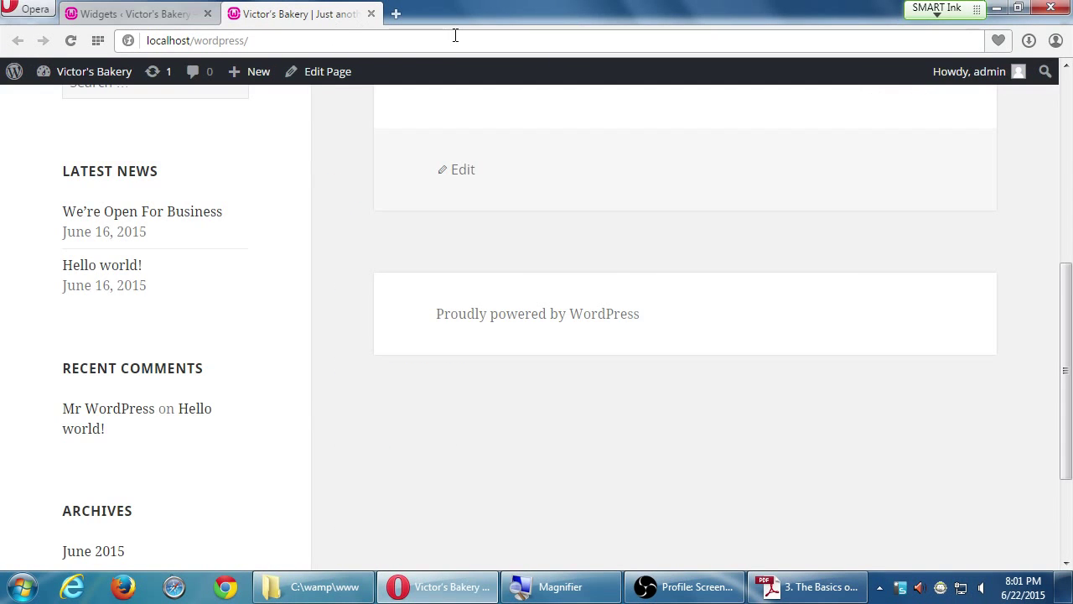
scroll(447, 227, up, 10)
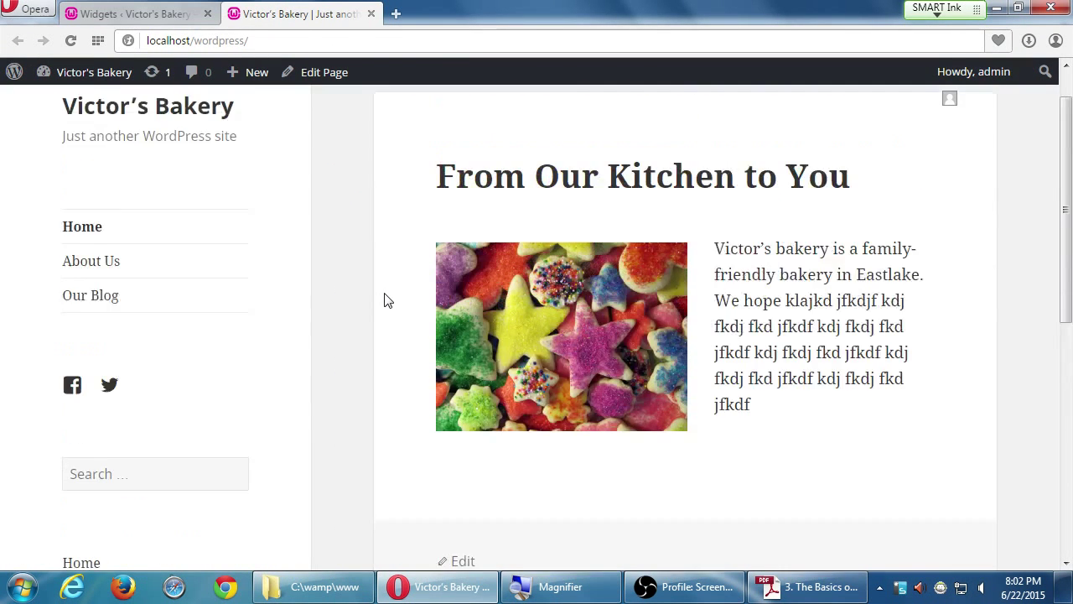
scroll(384, 300, down, 3)
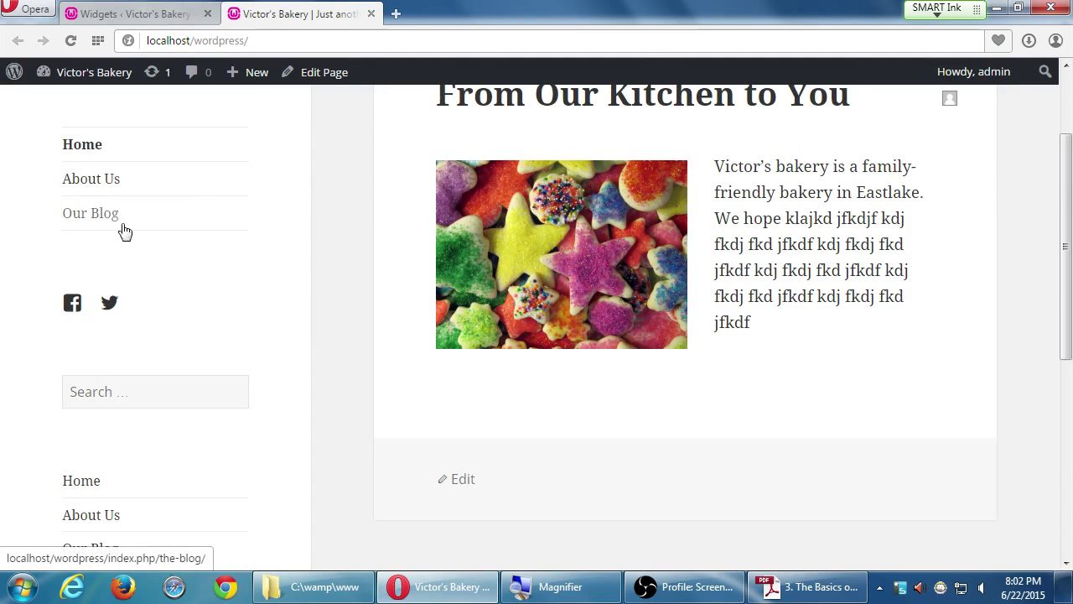
scroll(125, 232, down, 2)
scroll(98, 424, down, 1)
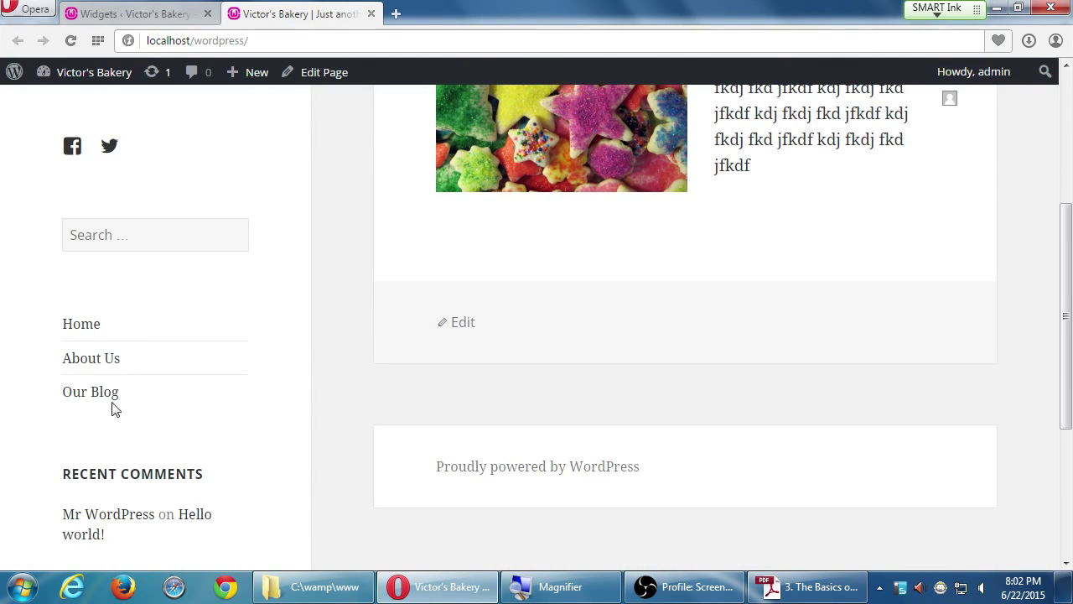
scroll(106, 374, up, 4)
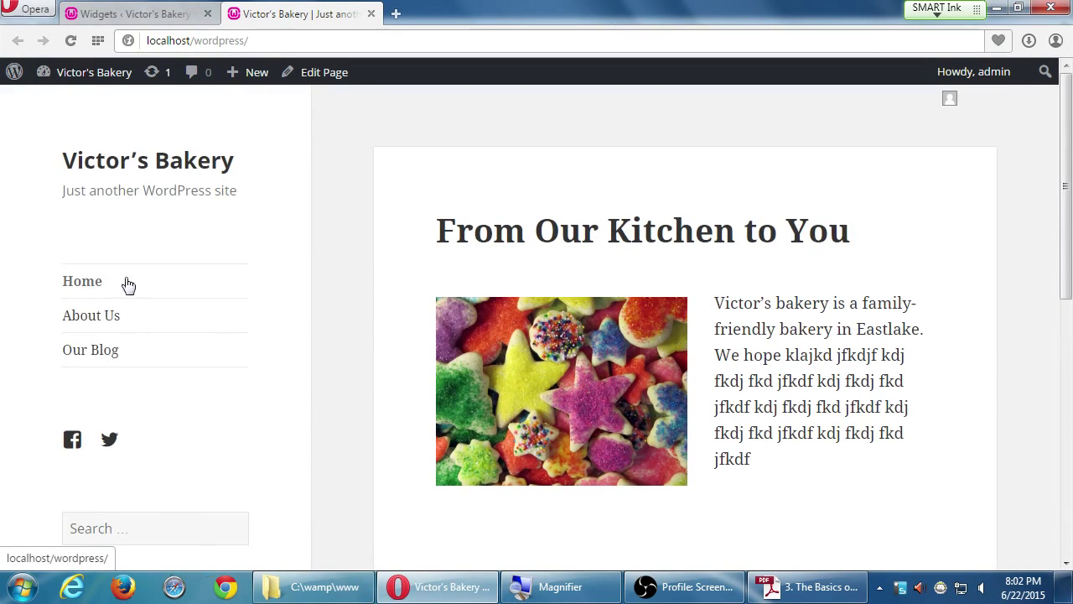
click(167, 8)
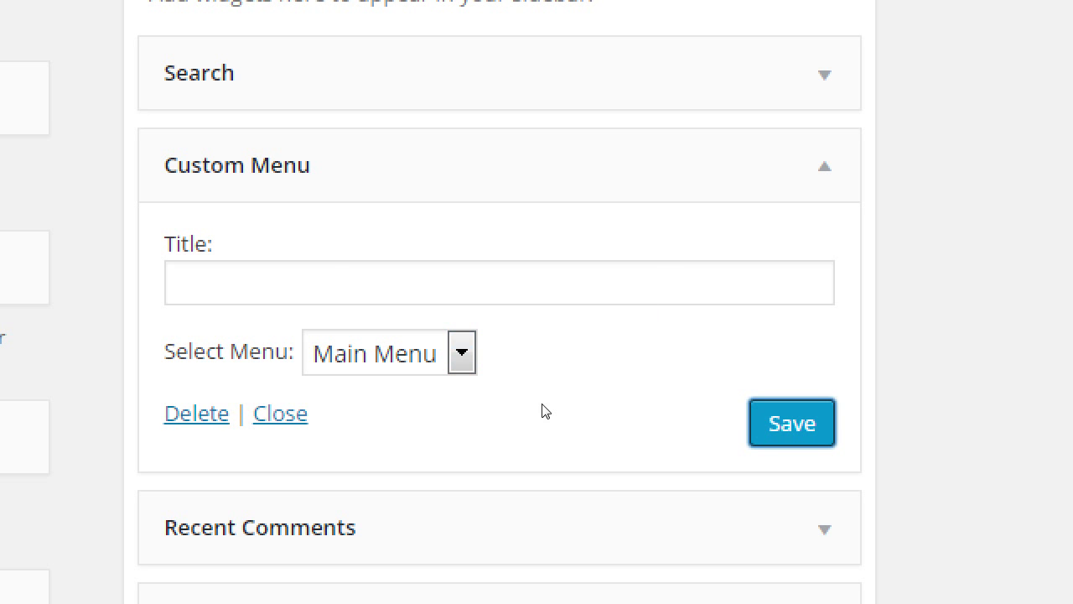
- Delete the Custom Menu widget using its Delete link
key(shift+Tab)
key(shift+Tab)
key(Return)
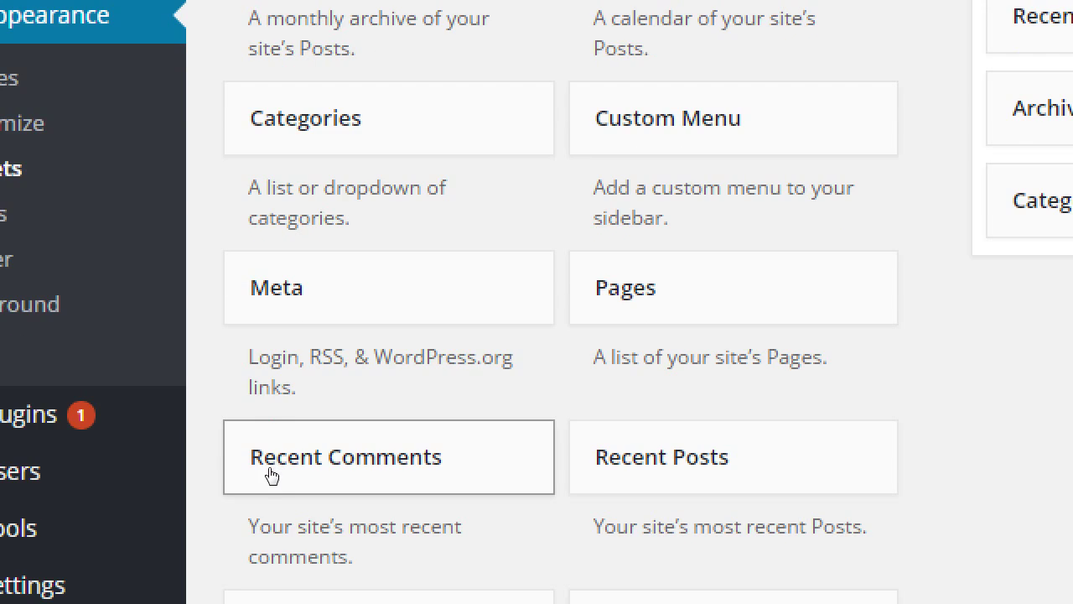
scroll(271, 474, down, 5)
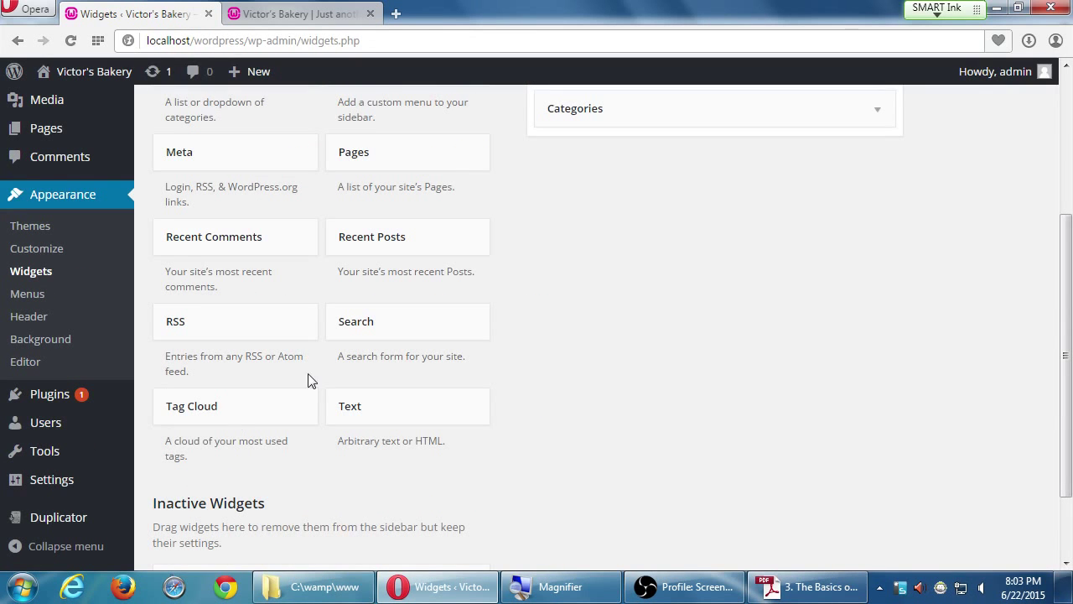
scroll(480, 274, up, 1)
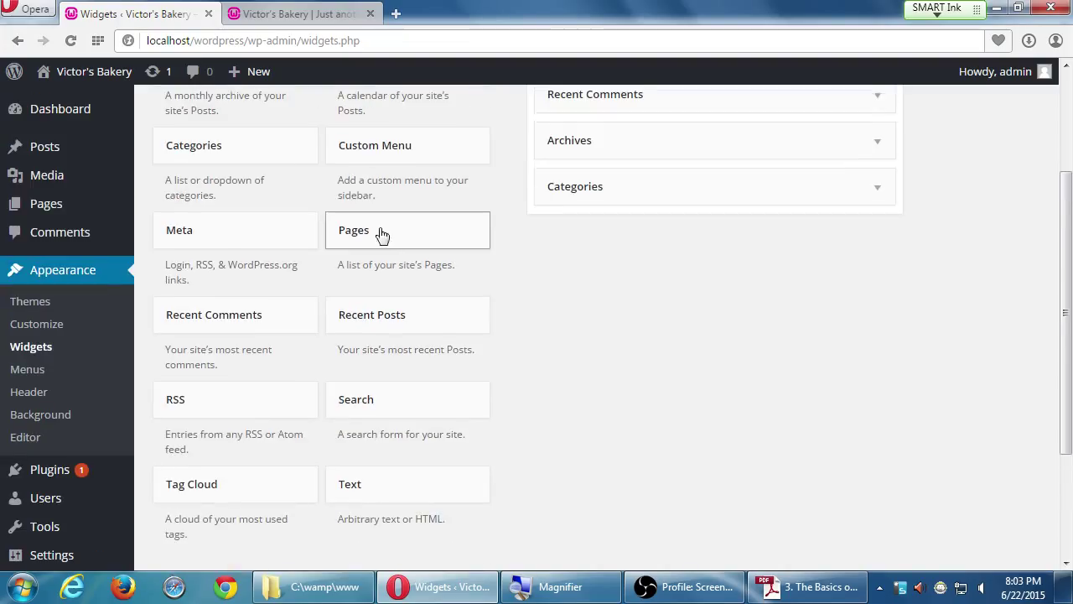
drag(378, 233, 623, 201)
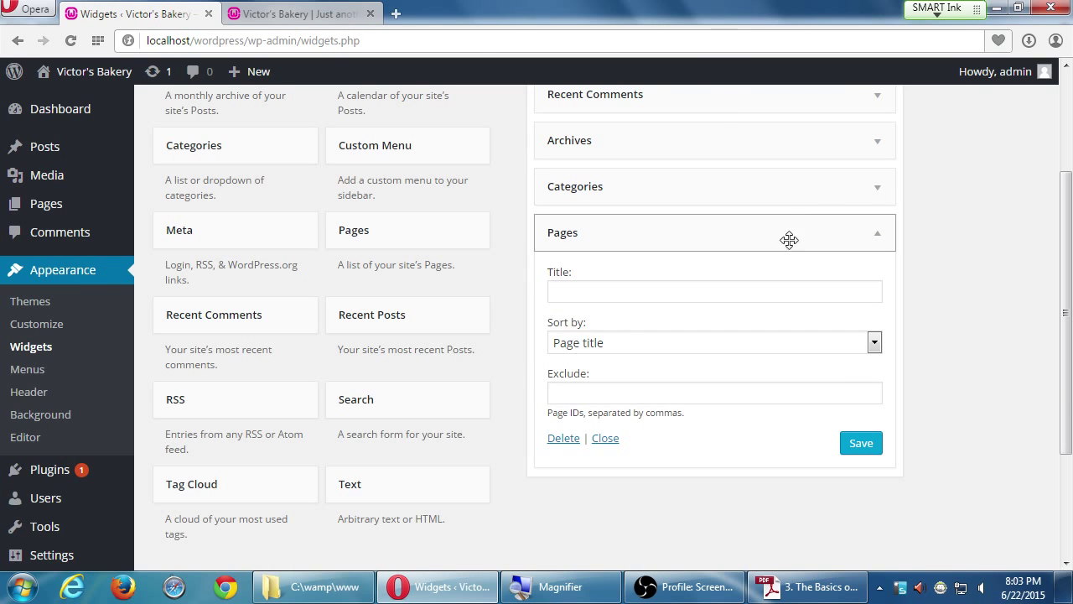
click(560, 440)
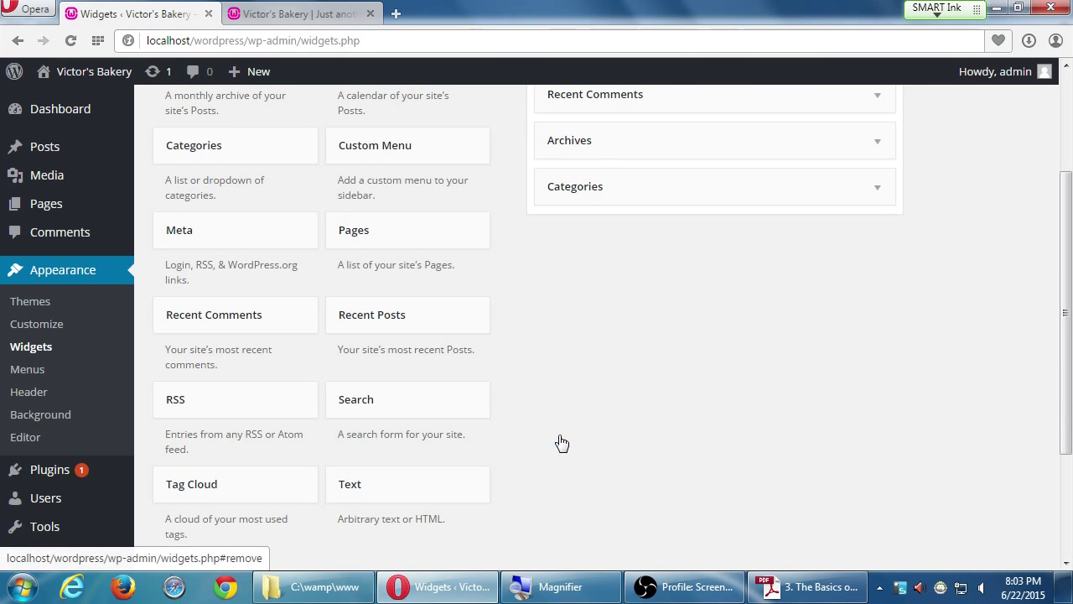
scroll(426, 347, up, 3)
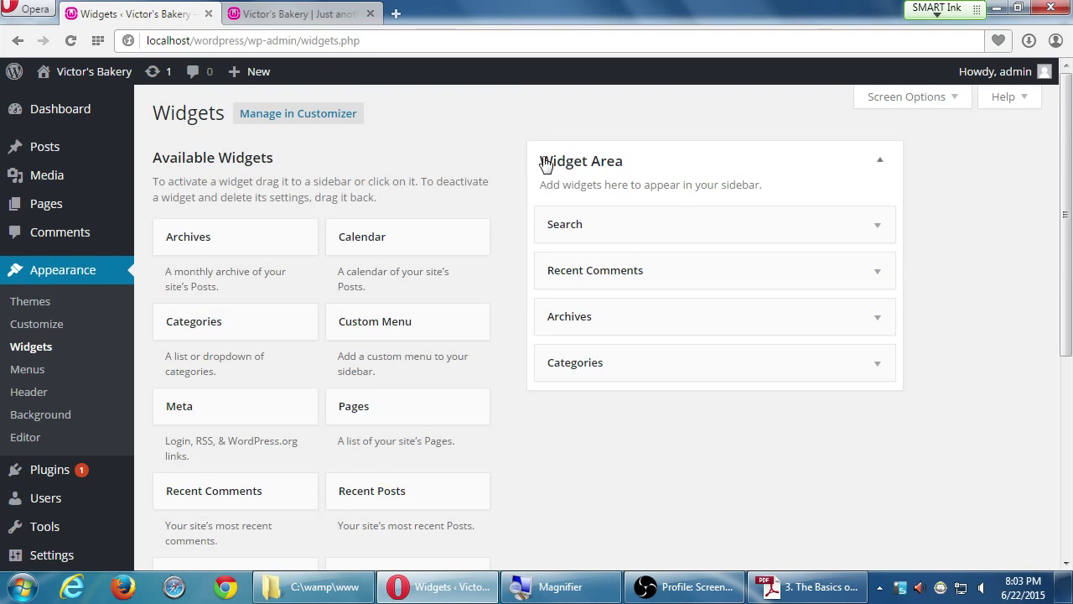
scroll(513, 398, down, 2)
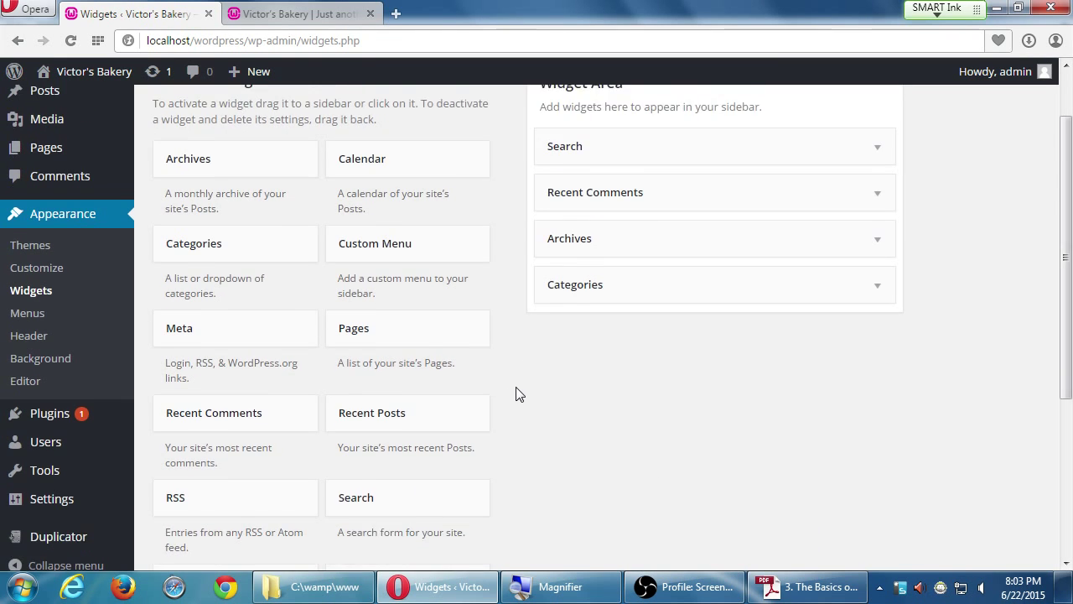
scroll(515, 391, up, 1)
scroll(520, 393, down, 2)
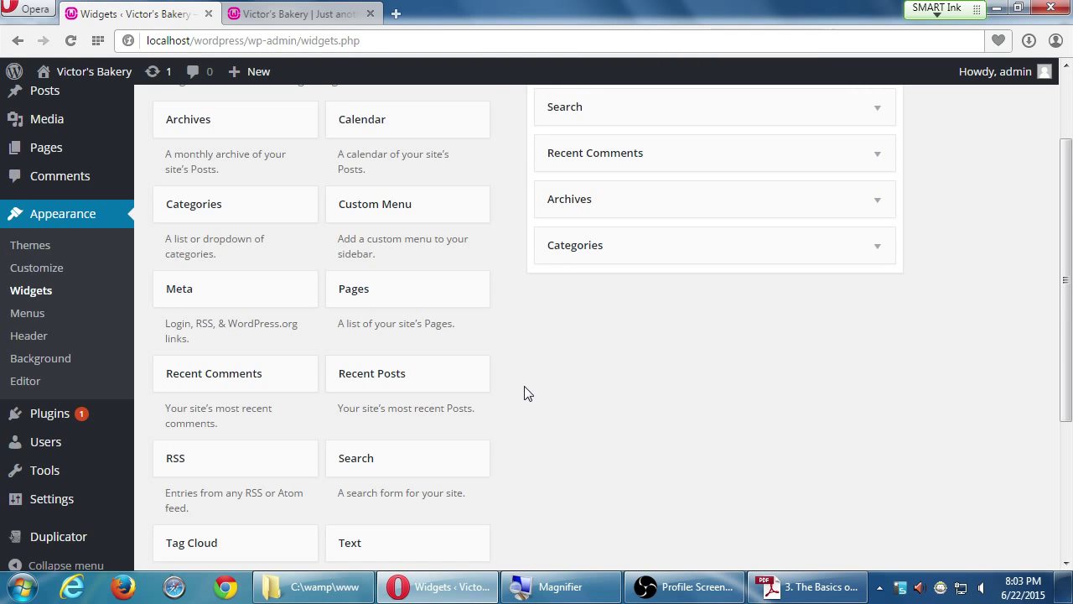
scroll(524, 394, down, 3)
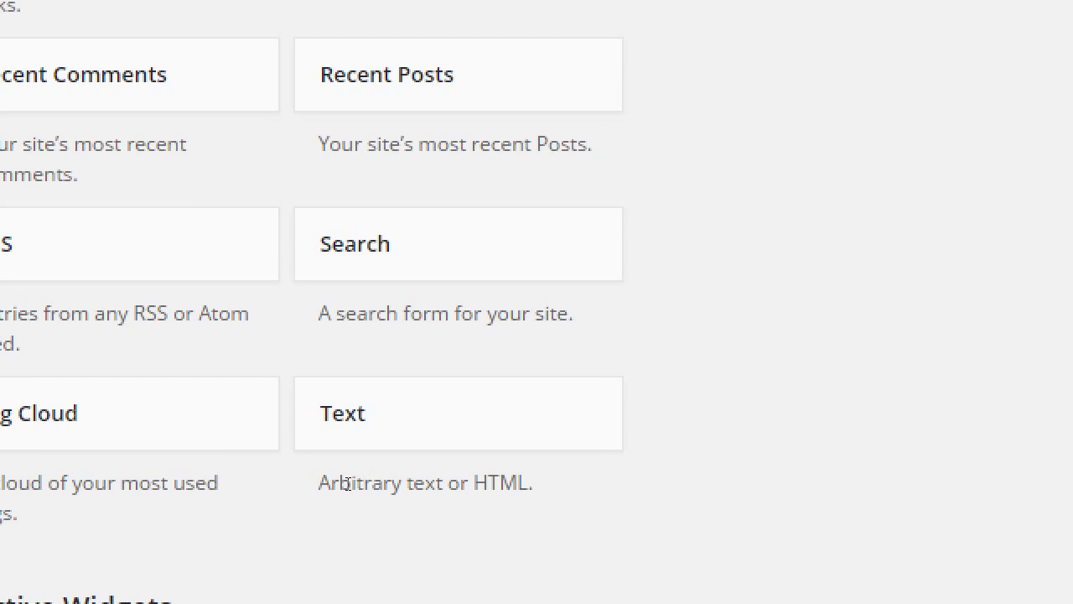
drag(345, 484, 414, 482)
click(399, 476)
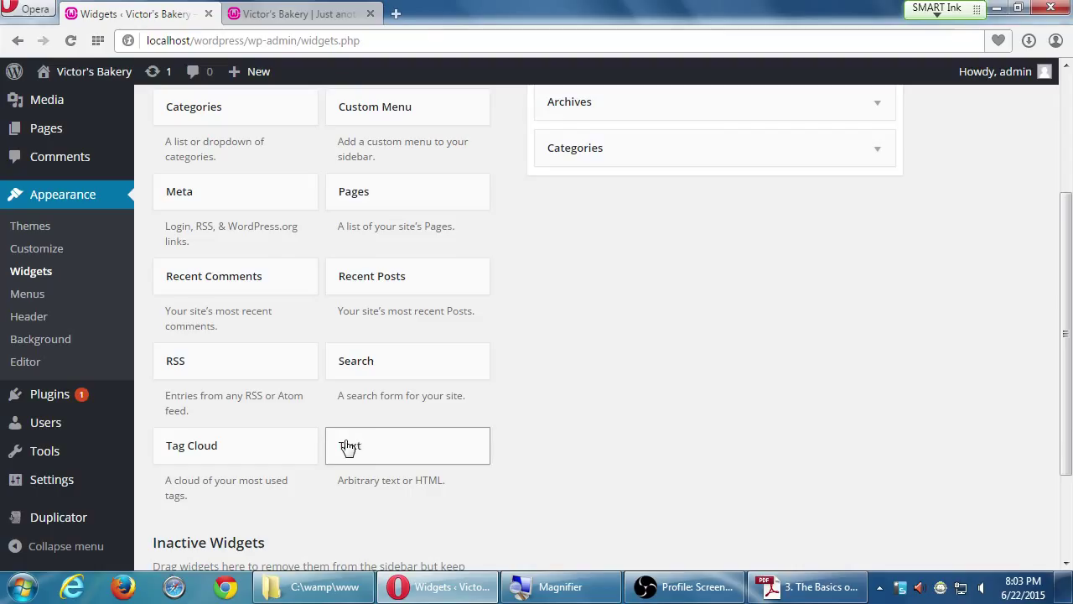
- Add a Text widget below Categories containing 'Join us on Monday for a sale.'
drag(350, 445, 616, 197)
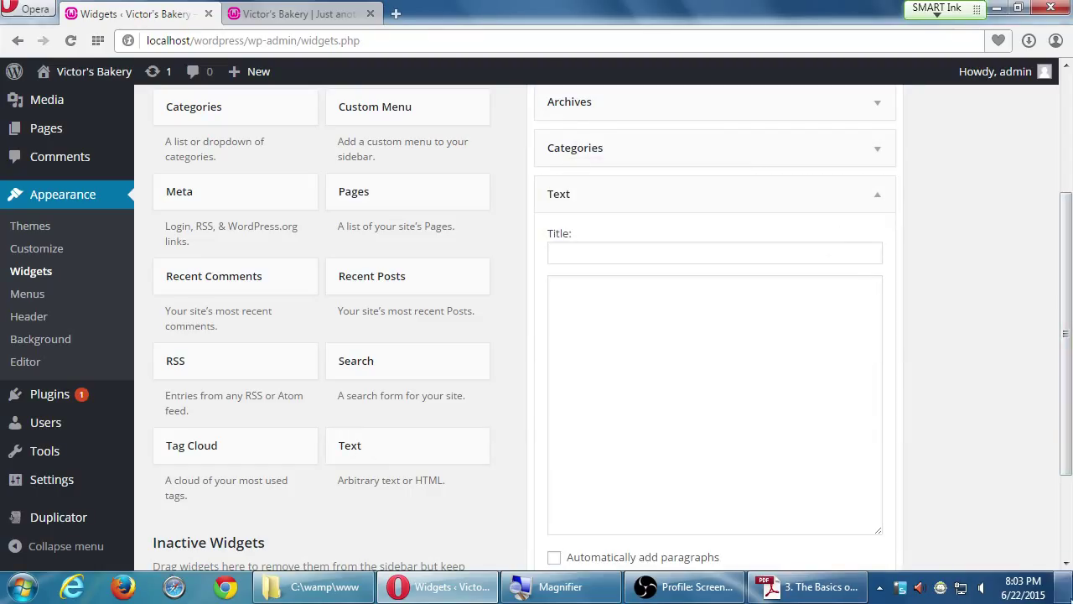
click(666, 369)
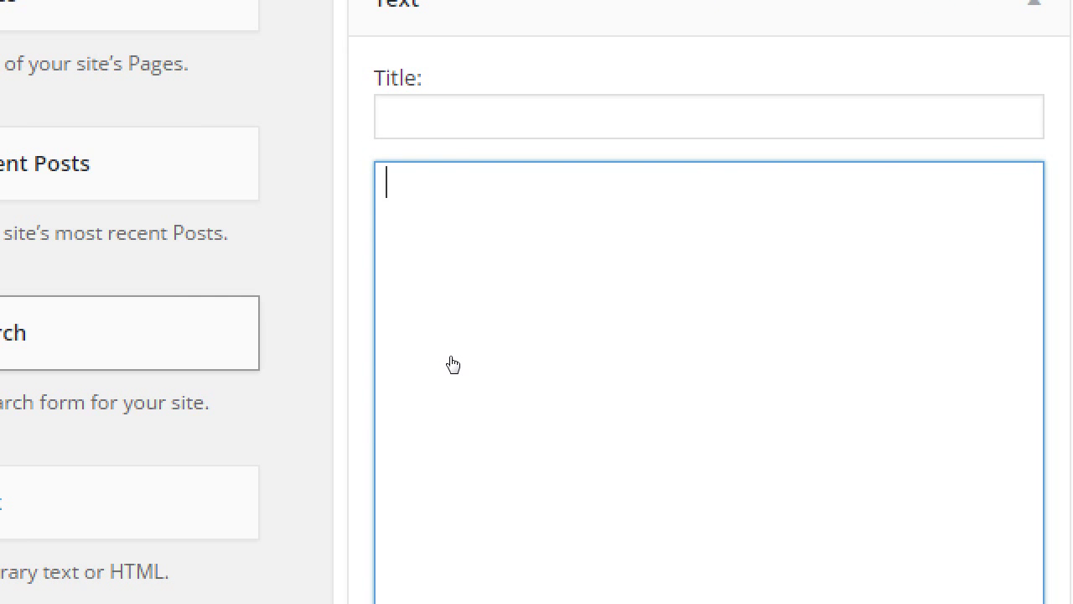
text(Join us on Monday for a)
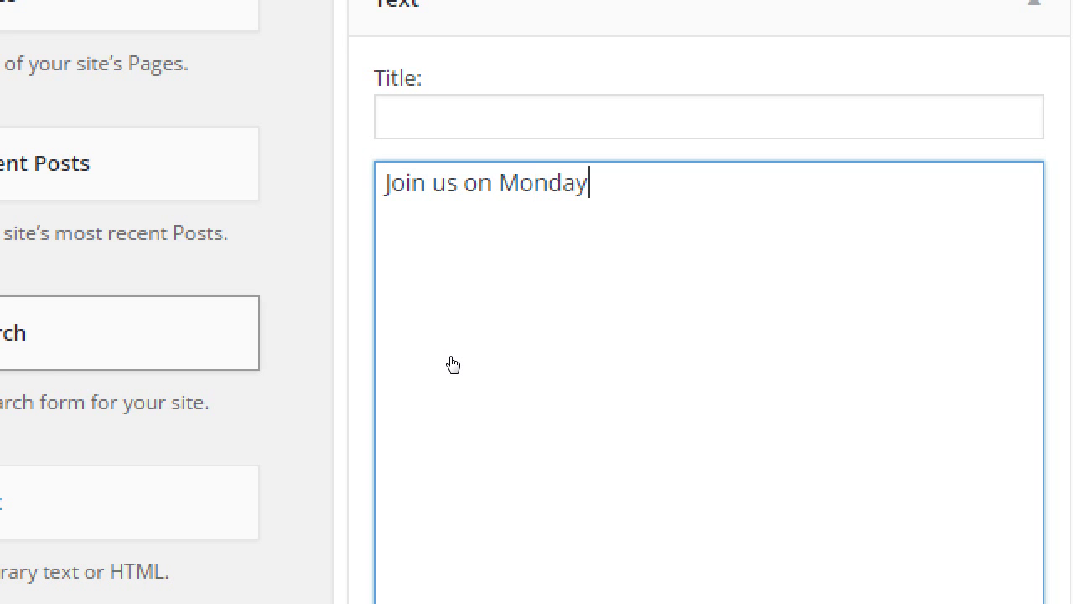
text( sale.)
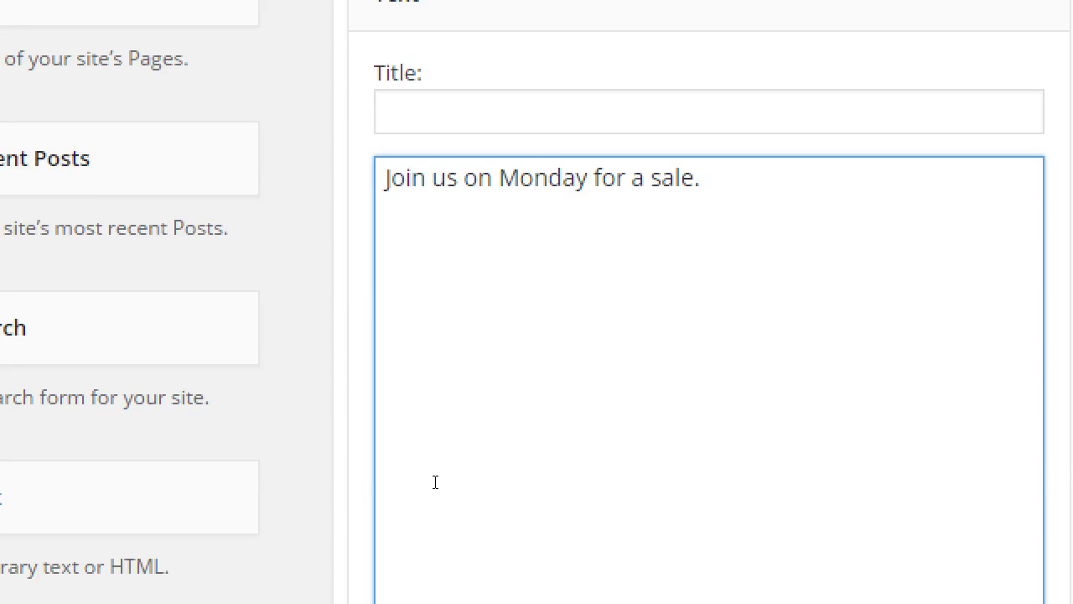
key(Left)
key(Left)
key(Left)
key(Left)
key(Left)
text(<a>)
key(Right)
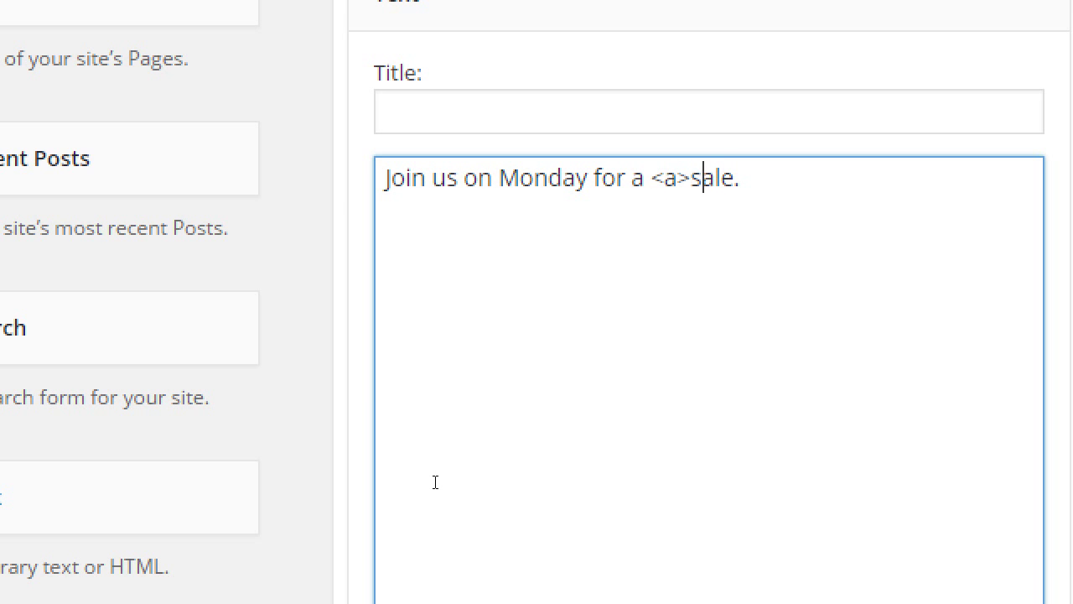
key(Right)
key(Right)
key(Right)
text(</a>)
key(ctrl+Left)
key(ctrl+Left)
key(Left)
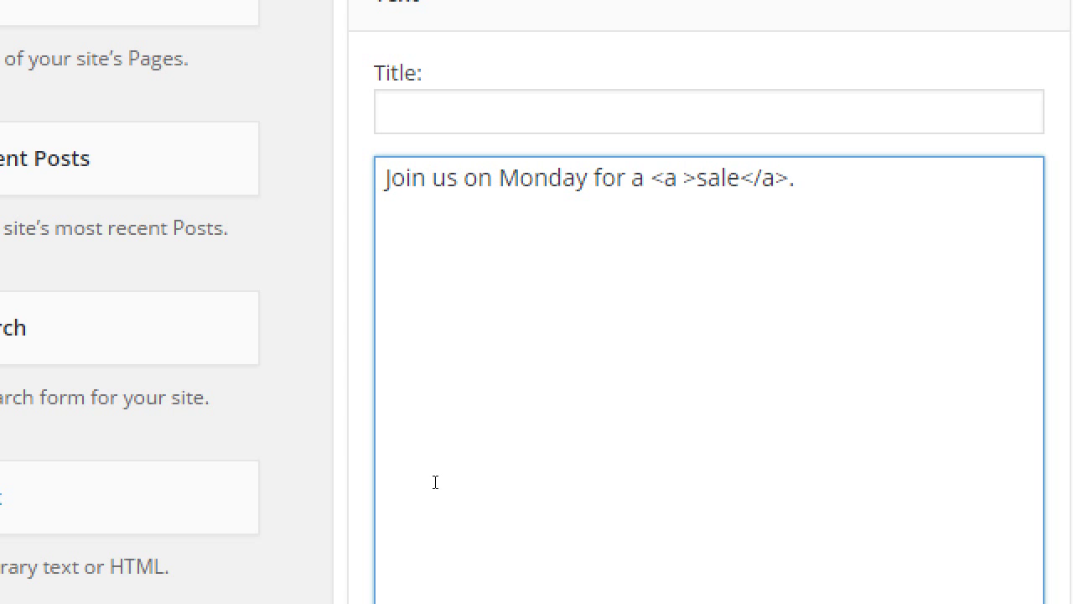
text(href="")
key(Left)
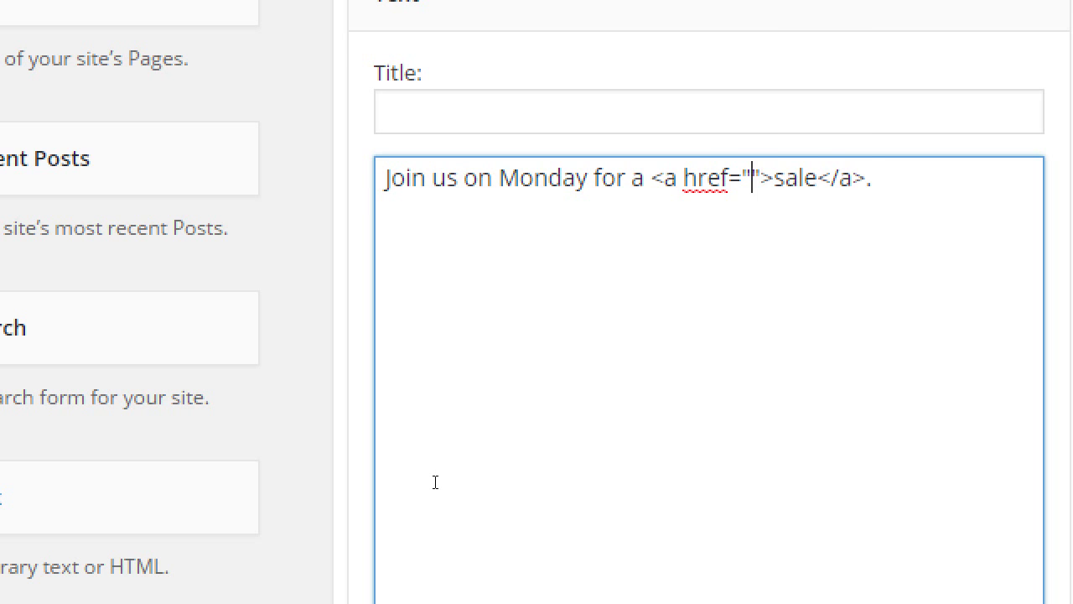
text(http://l)
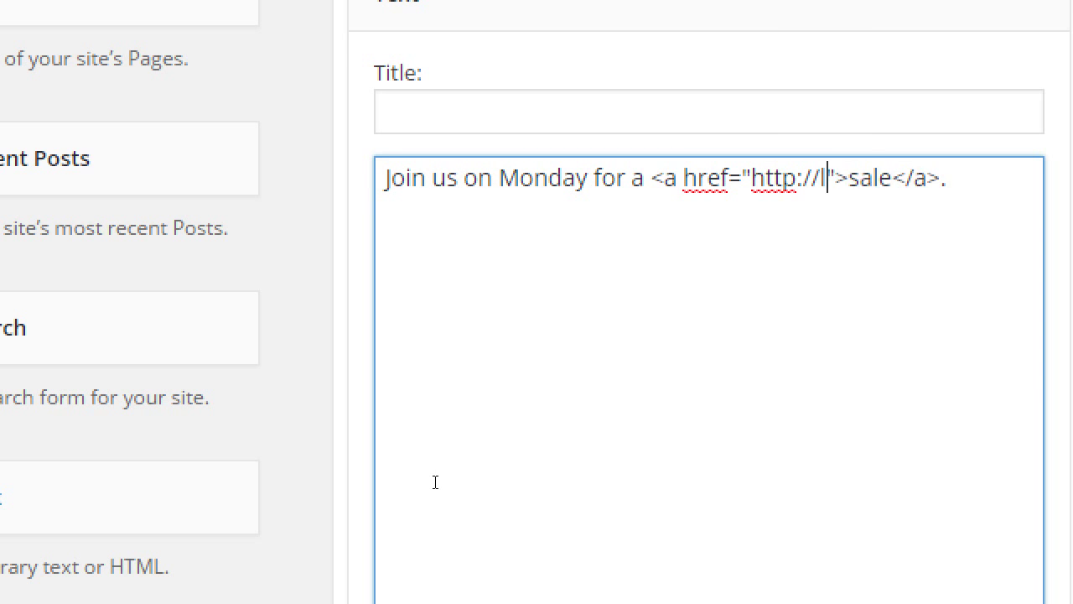
text(ink.com)
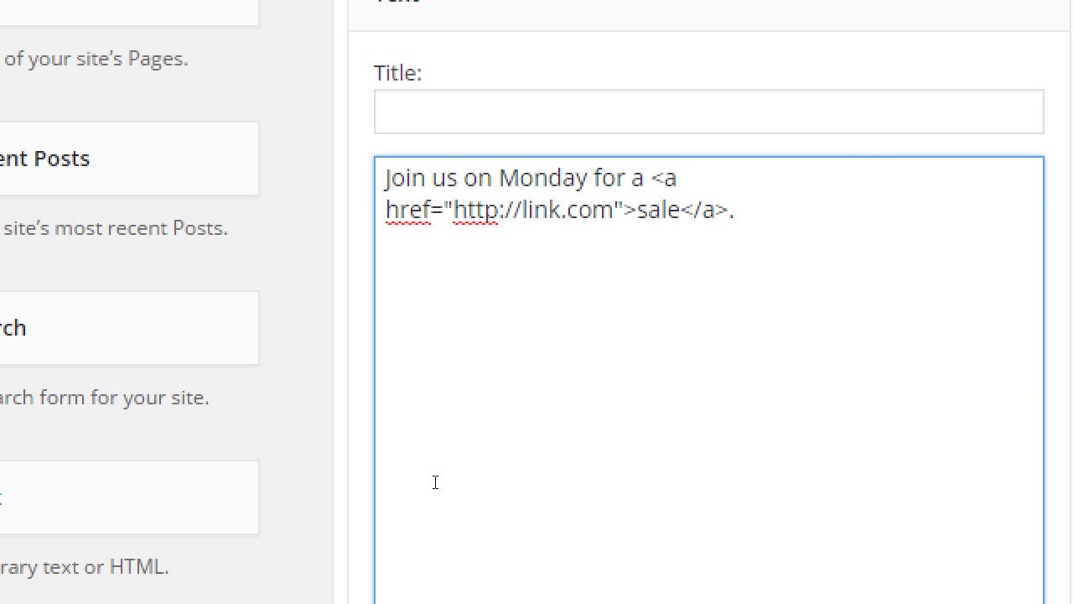
- Break the line before the opening link tag and highlight that tag
key(Up)
key(Right)
key(Right)
key(Right)
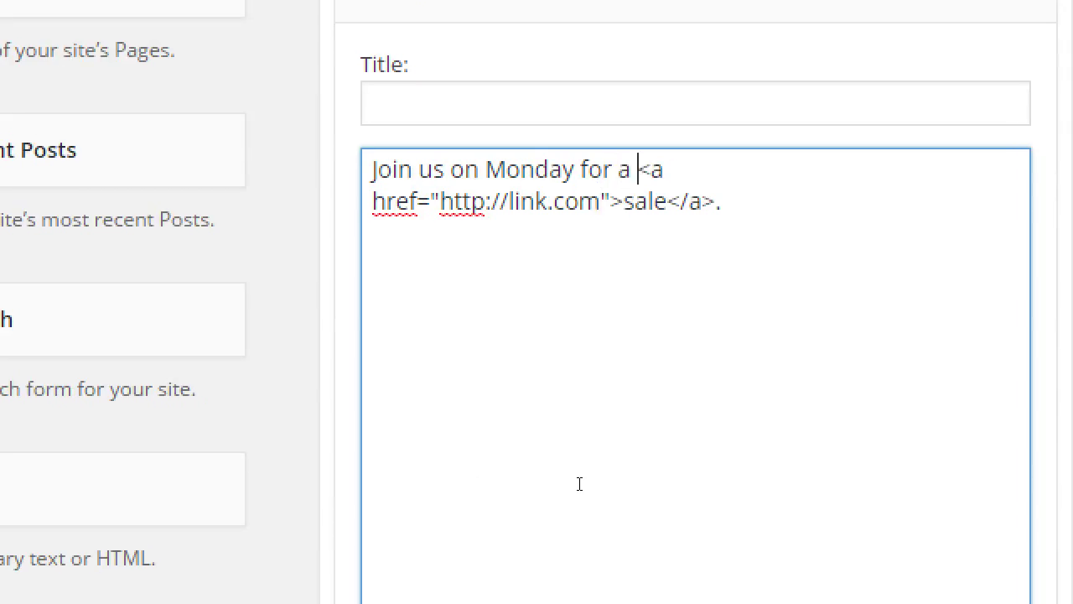
key(Return)
key(shift+Right)
key(shift+Right)
key(shift+Right)
key(shift+Right)
key(shift+Right)
key(shift+Right)
key(shift+Right)
key(shift+Right)
key(shift+Right)
key(shift+Right)
key(shift+Right)
key(shift+Right)
key(shift+Right)
key(shift+Right)
key(shift+Right)
key(shift+Right)
key(shift+Right)
key(shift+Right)
key(shift+Right)
key(shift+Right)
key(shift+Right)
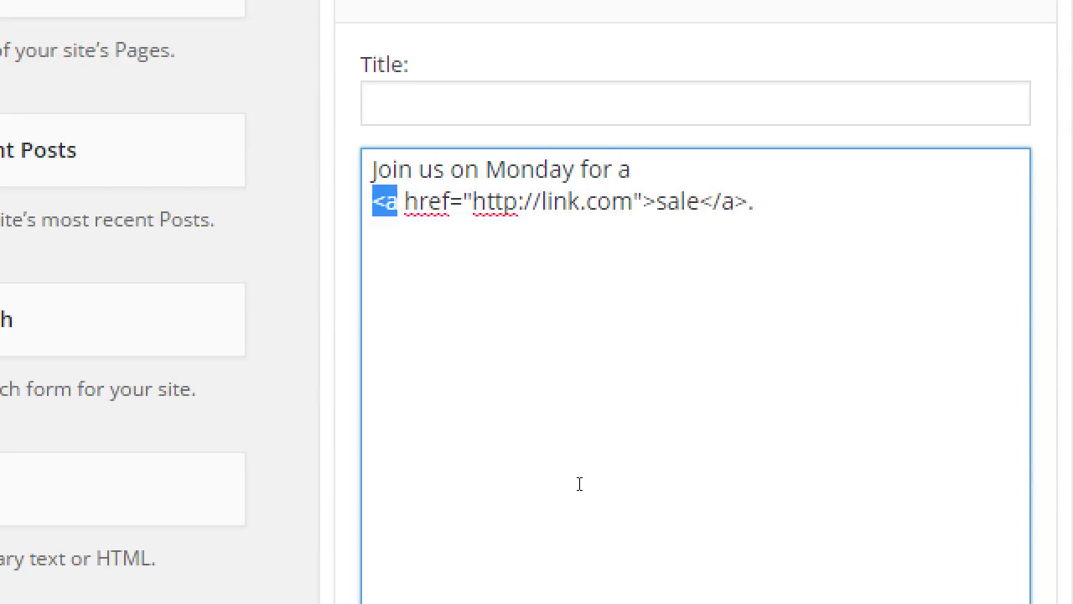
key(shift+Left)
key(shift+Left)
key(shift+Left)
key(shift+Left)
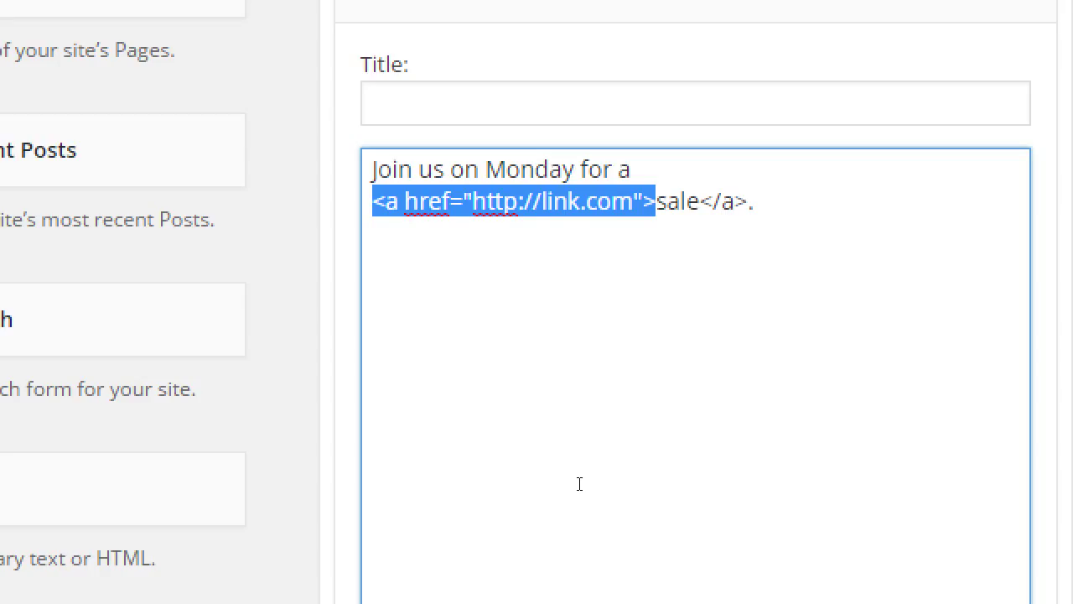
- Add an <hr> divider on a new line below the sale sentence
click(580, 484)
key(Return)
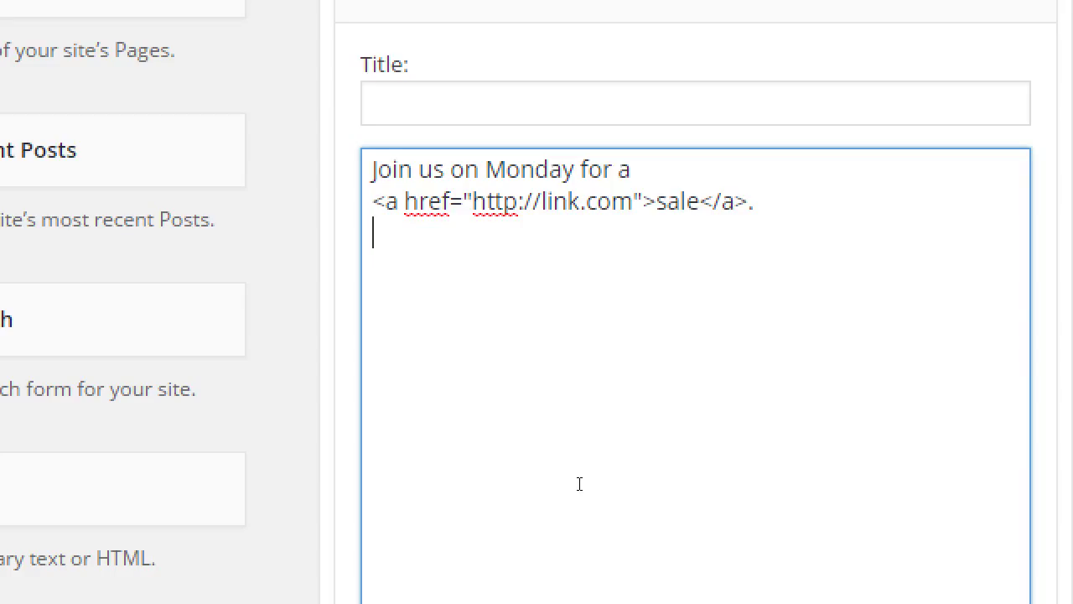
text(<hr>)
key(Return)
- Add a div reading 'One day only' styled with background-color: pink;
text(<div></div>)
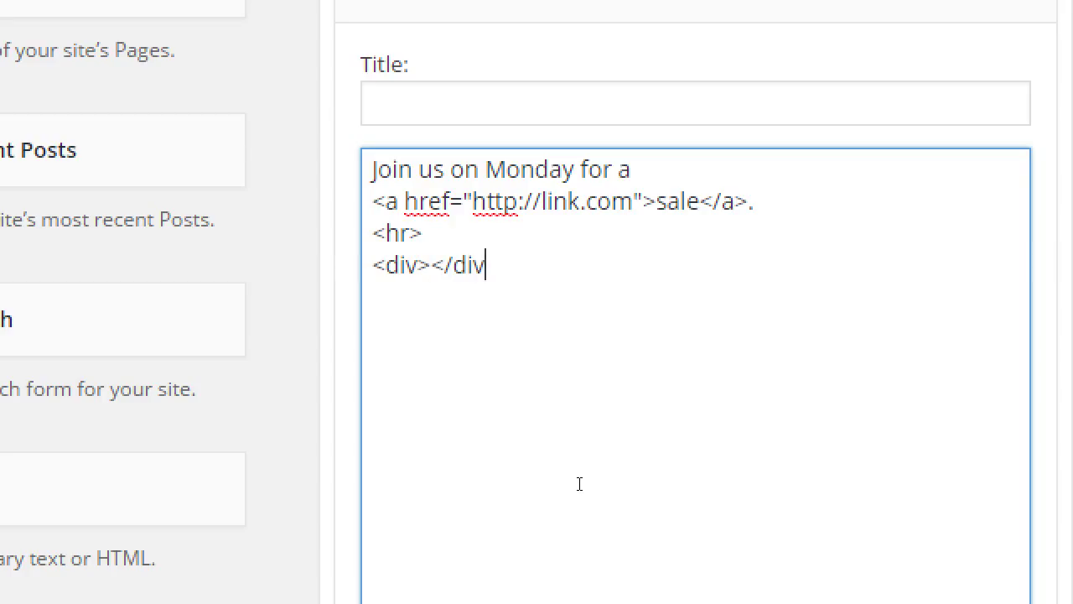
key(Left)
key(Left)
key(Left)
key(Left)
key(Left)
key(Left)
text(One day on)
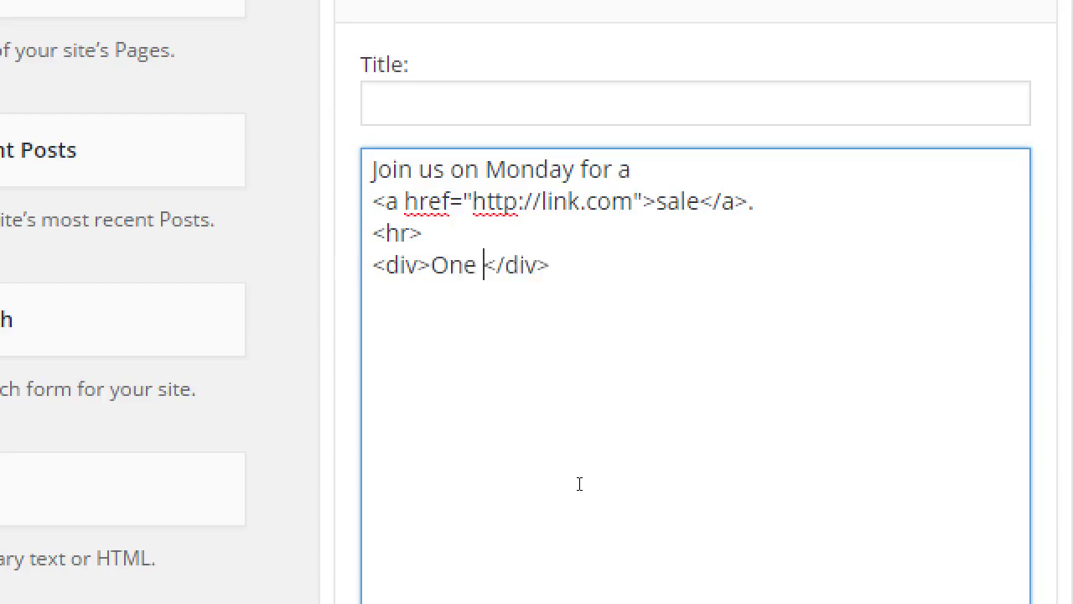
text(ly)
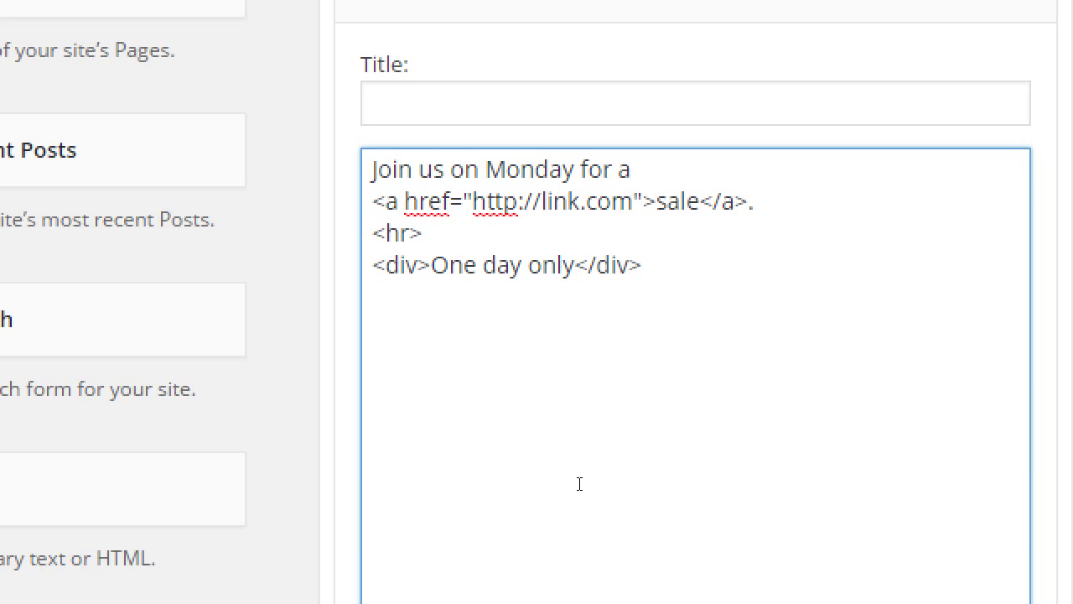
key(ctrl+Left)
key(ctrl+Left)
key(ctrl+Left)
key(ctrl+Left)
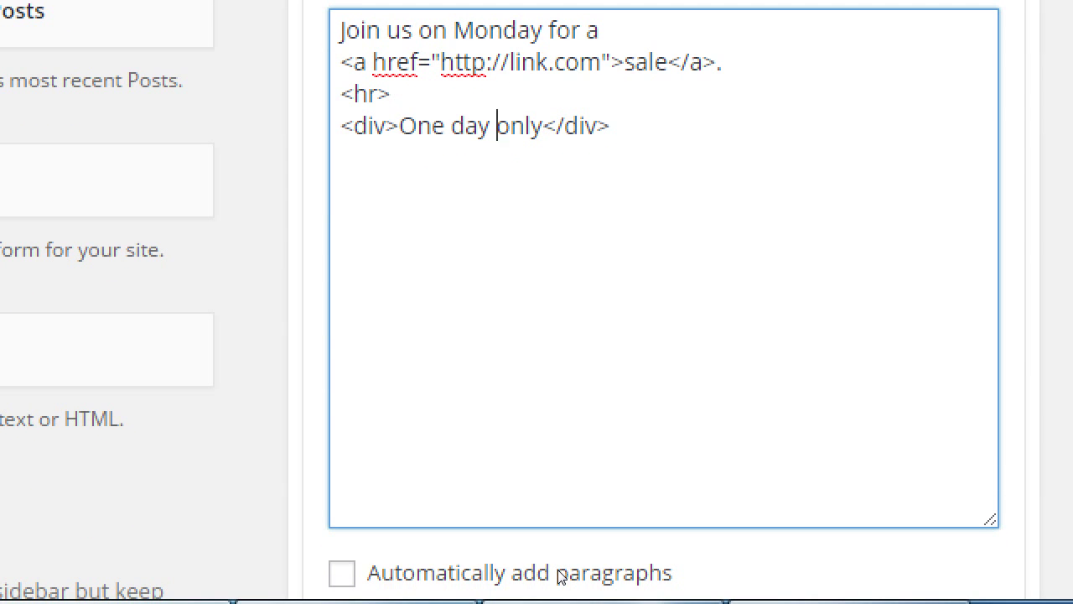
text(yl)
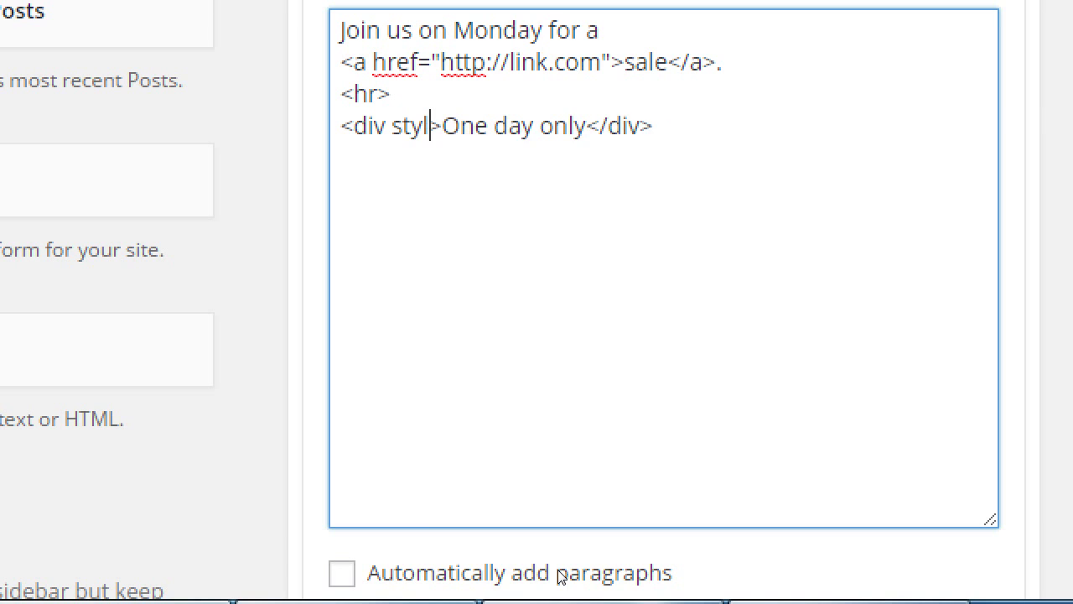
text(")
key(BackSpace)
text(e="")
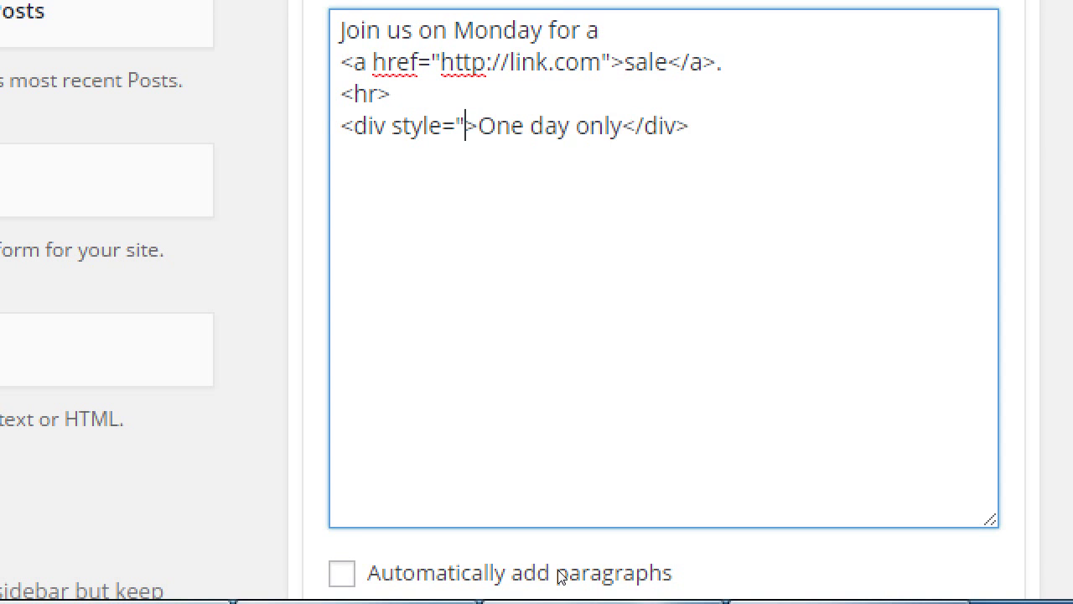
key(Left)
text(backg)
text(round-color:)
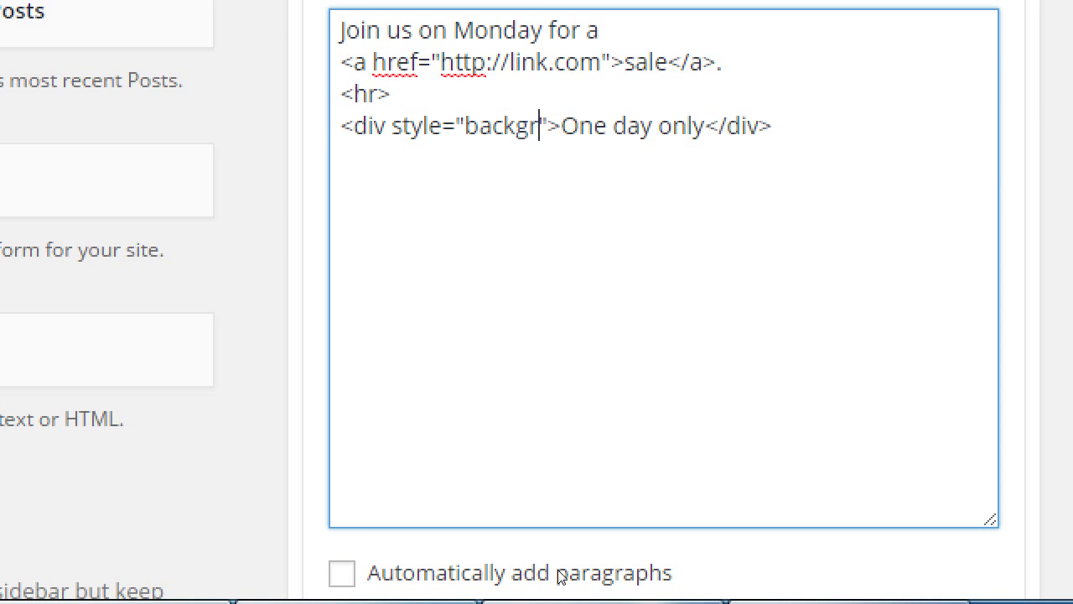
text( pink;)
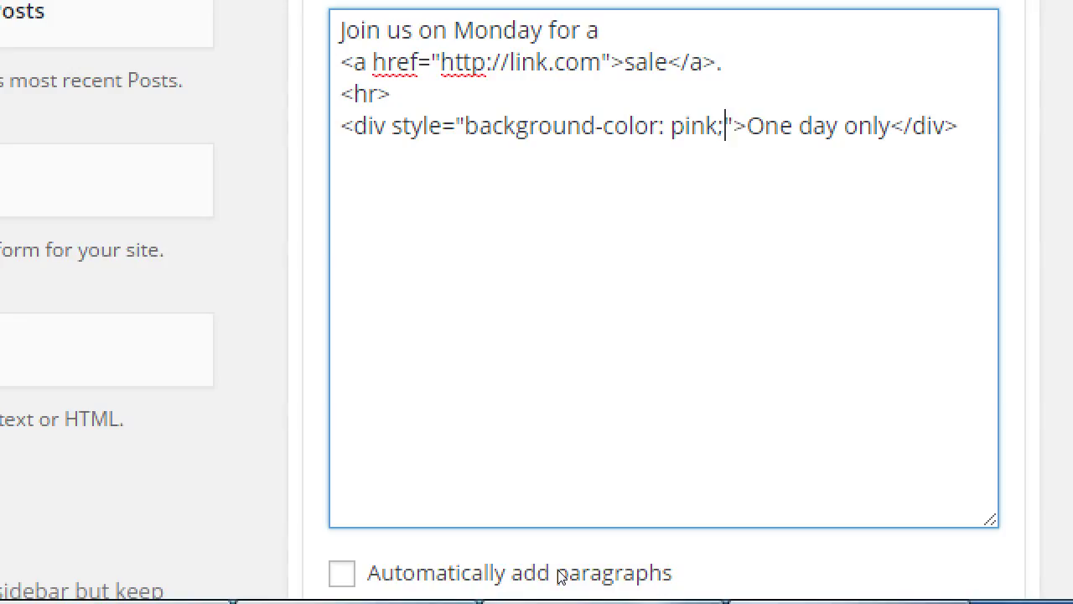
- Highlight the divider tag and step along the div line to the pink value
key(Up)
key(shift+Left)
key(shift+Left)
key(shift+Left)
key(shift+Left)
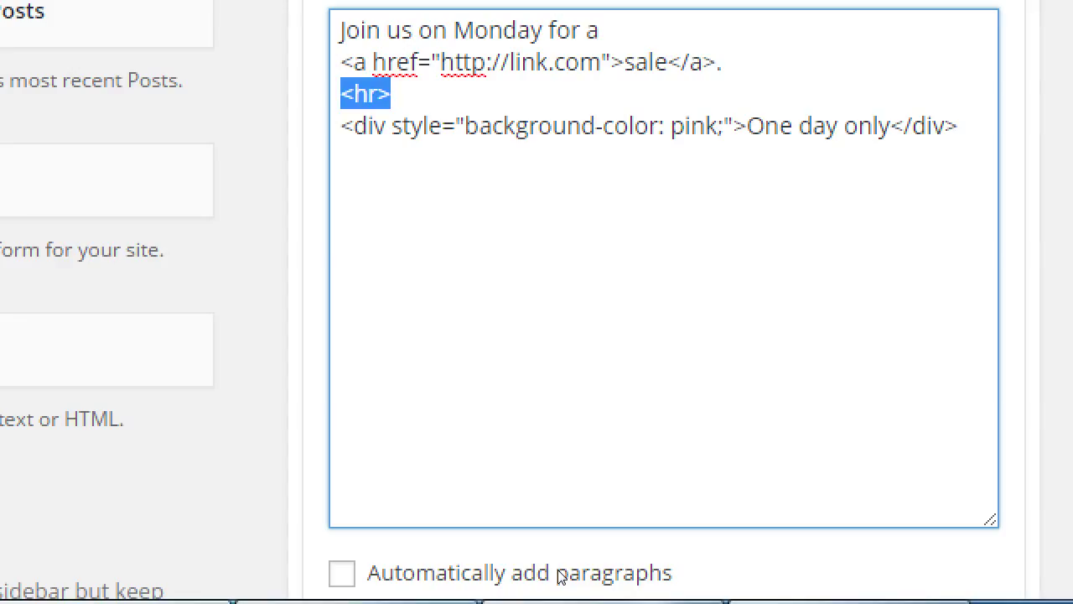
key(Down)
key(Right)
key(Right)
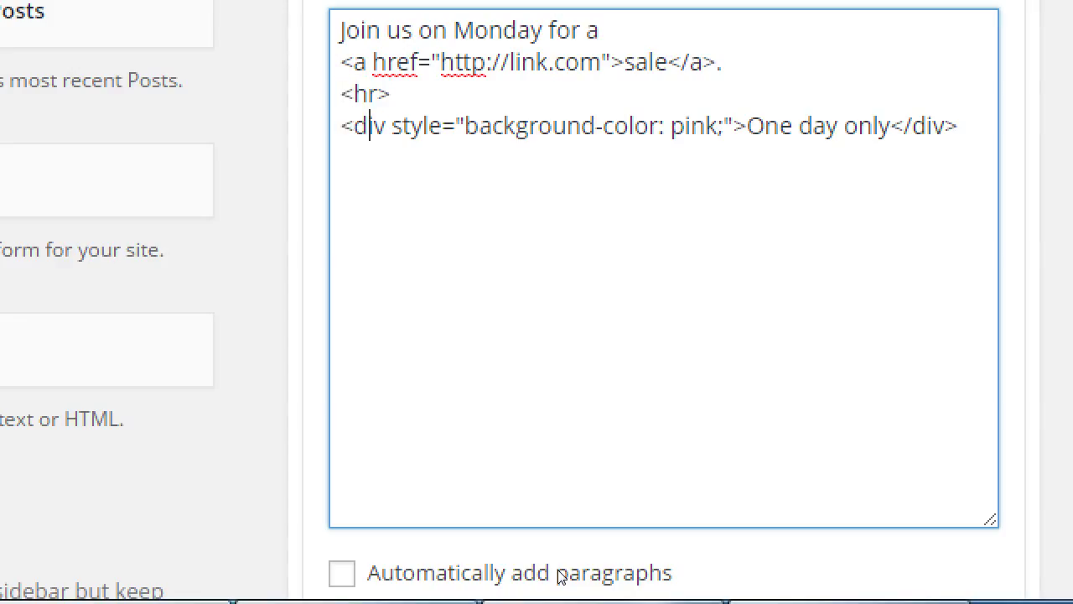
key(Right)
key(Right)
key(Right)
key(Right)
key(Right)
key(Right)
key(Right)
key(Right)
key(Right)
key(Right)
key(Right)
key(Right)
key(Right)
key(Right)
key(Right)
key(Right)
key(Right)
key(Right)
key(Right)
key(Right)
scroll(830, 374, down, 2)
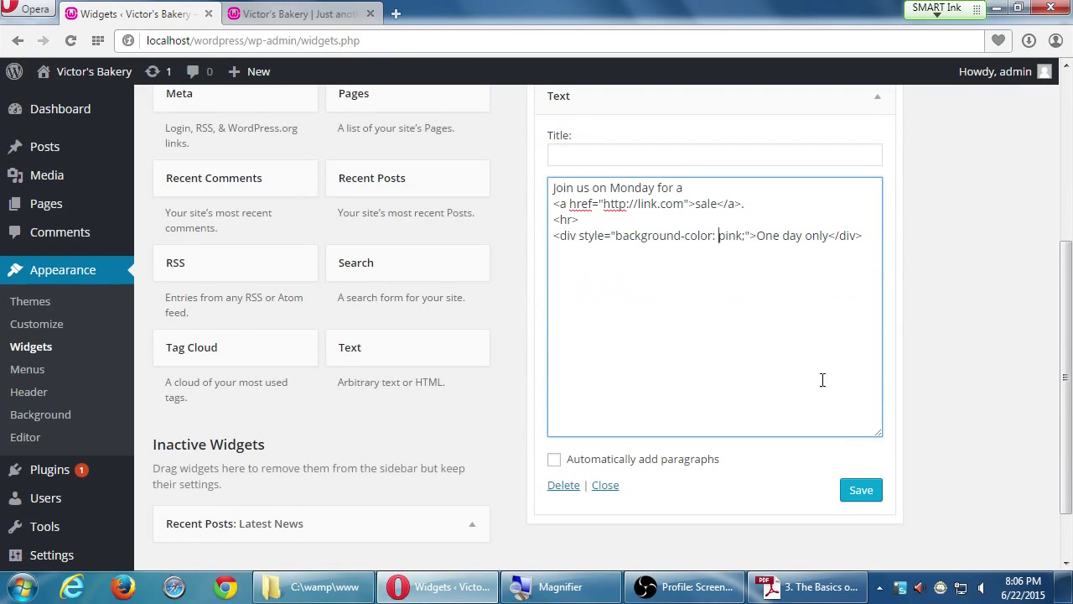
- Save the Text widget, then reload the bakery site tab to view the updated sidebar
click(861, 491)
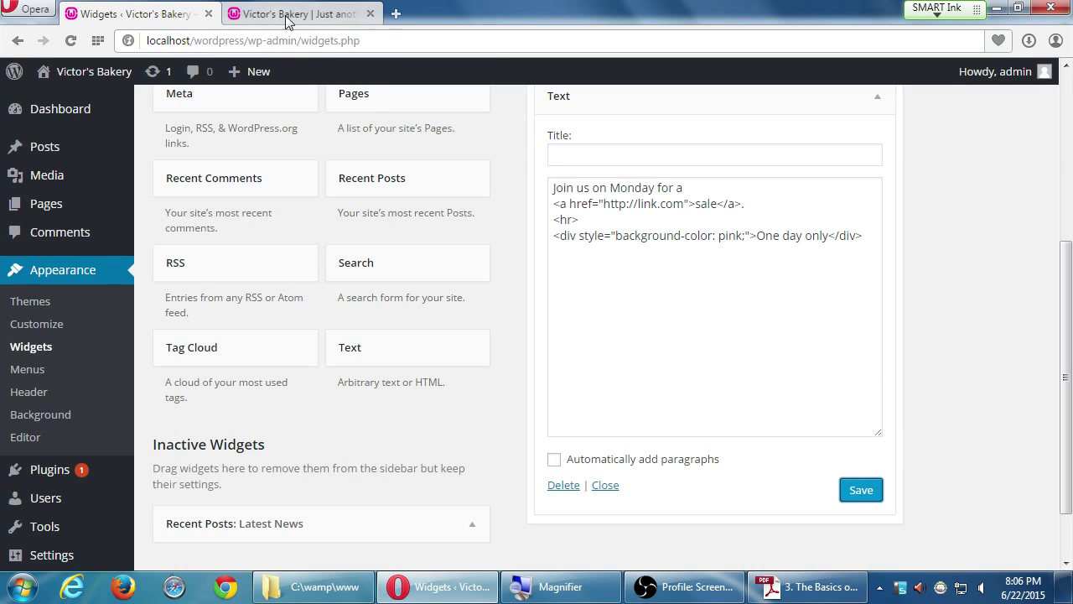
click(288, 14)
key(F5)
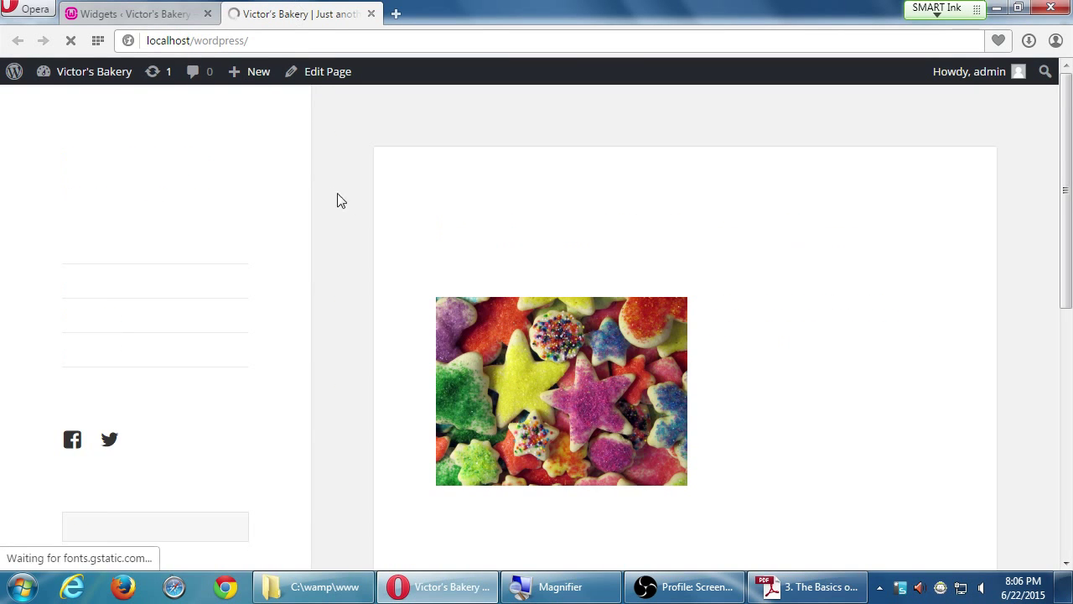
scroll(355, 201, down, 7)
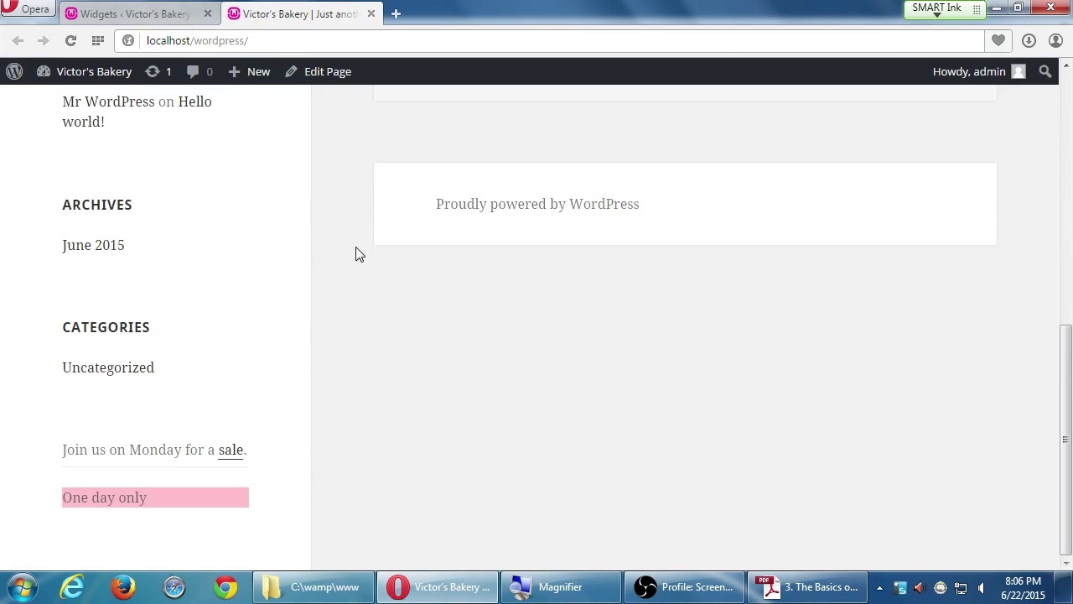
key(super+plus)
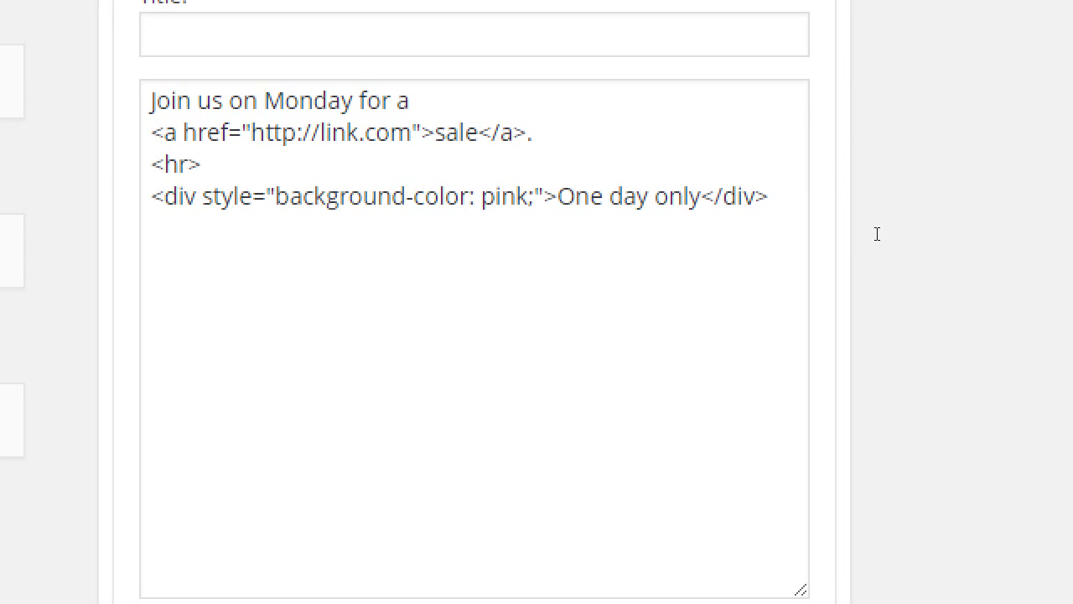
click(871, 235)
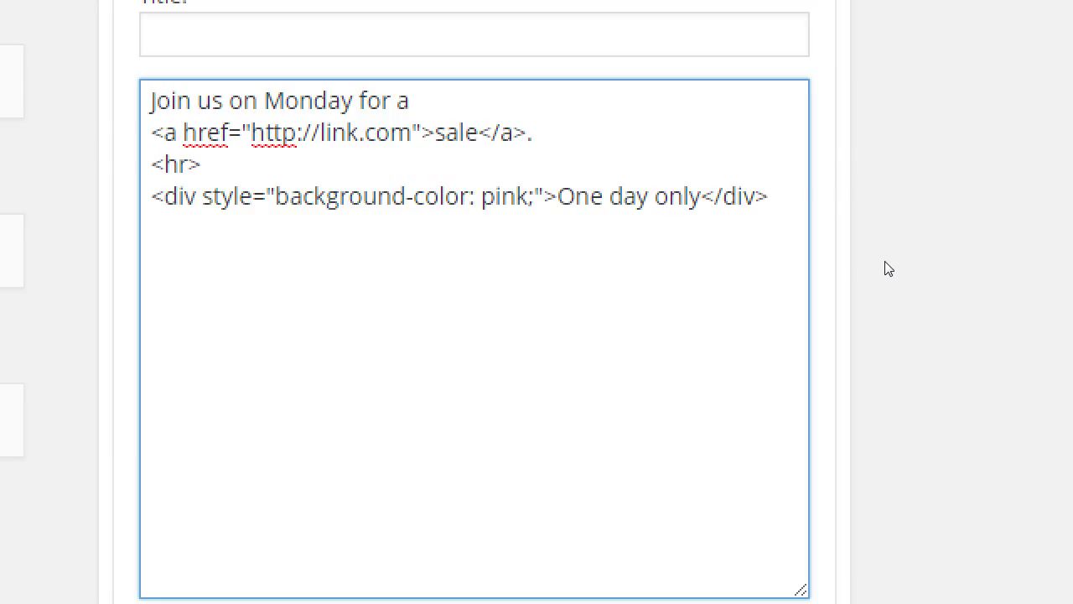
- Insert target="_blank" into the sale link's opening <a> tag
key(Up)
key(Up)
key(Up)
key(Down)
key(Left)
key(Left)
key(Left)
key(Left)
key(Left)
key(Left)
key(Left)
key(Left)
key(Left)
key(Left)
text(t)
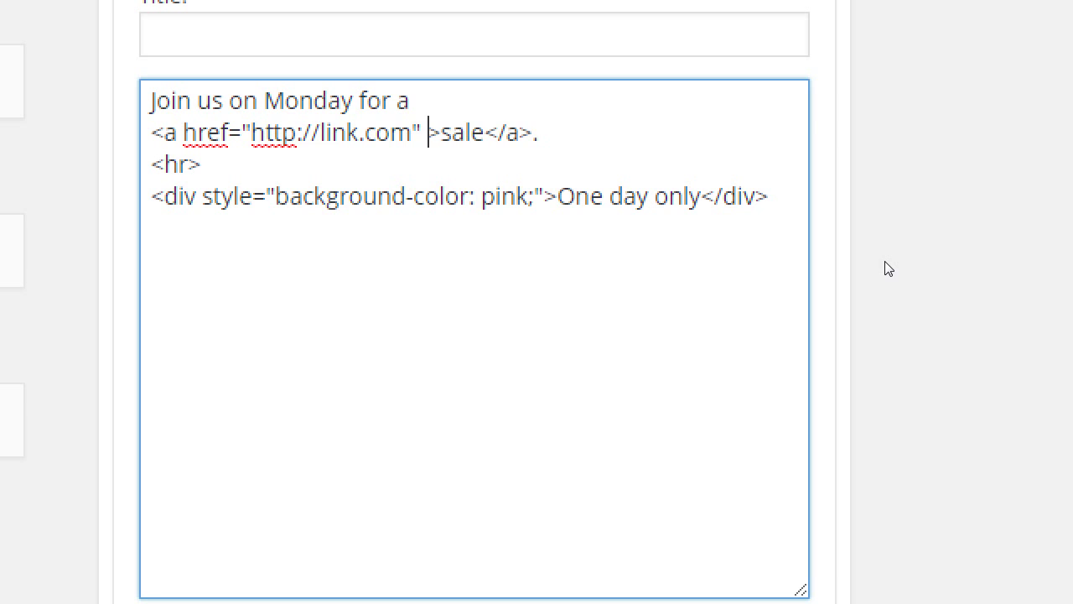
text(arget="")
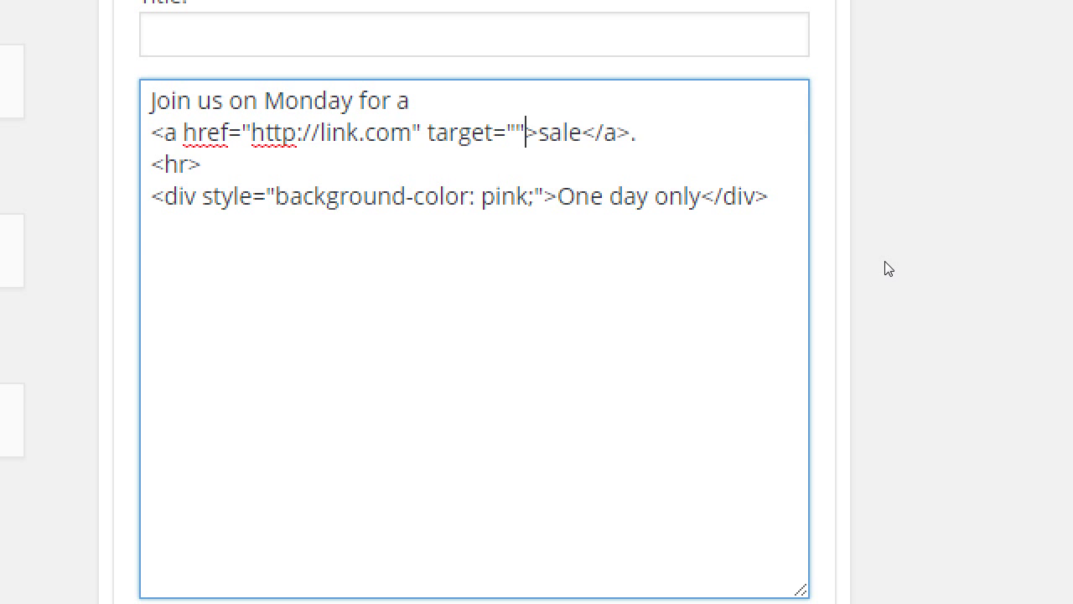
key(Left)
text(_blank)
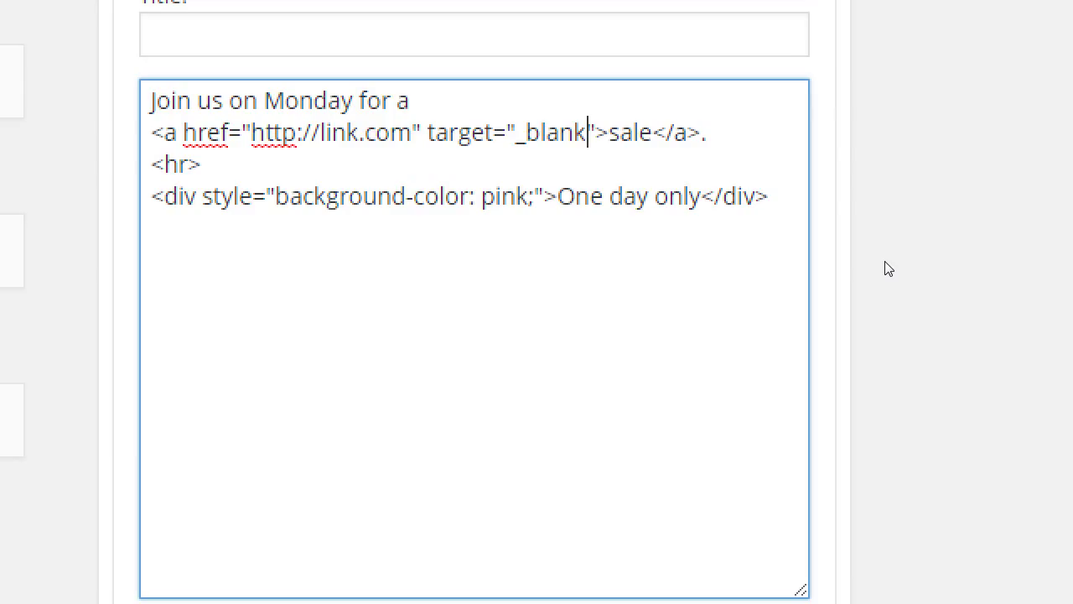
key(shift+Left)
key(shift+Left)
key(shift+Left)
key(shift+Left)
key(shift+Left)
key(shift+Left)
key(shift+Left)
key(shift+Left)
key(shift+Left)
key(shift+Left)
key(shift+Left)
key(shift+Left)
key(shift+Left)
key(shift+Left)
key(shift+Left)
key(shift+Left)
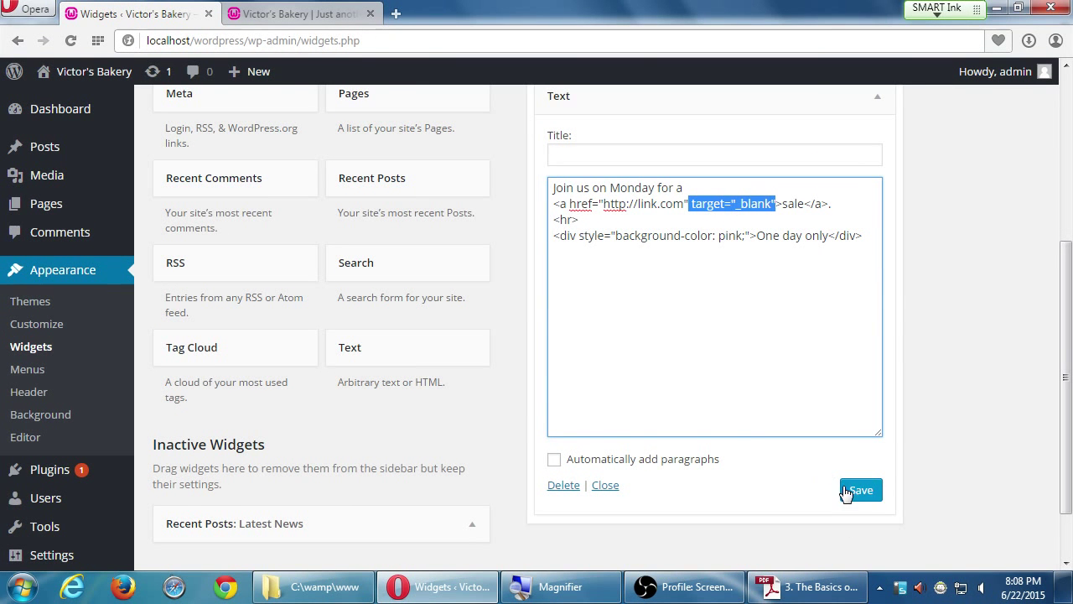
- Save the updated sale widget and collapse it
click(846, 490)
scroll(834, 466, up, 1)
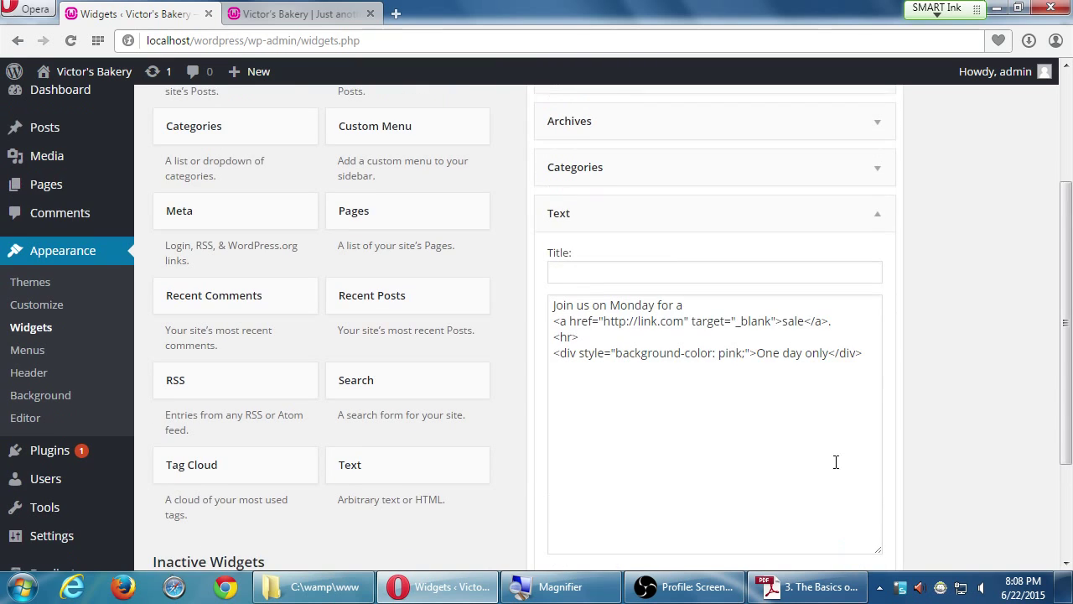
click(878, 220)
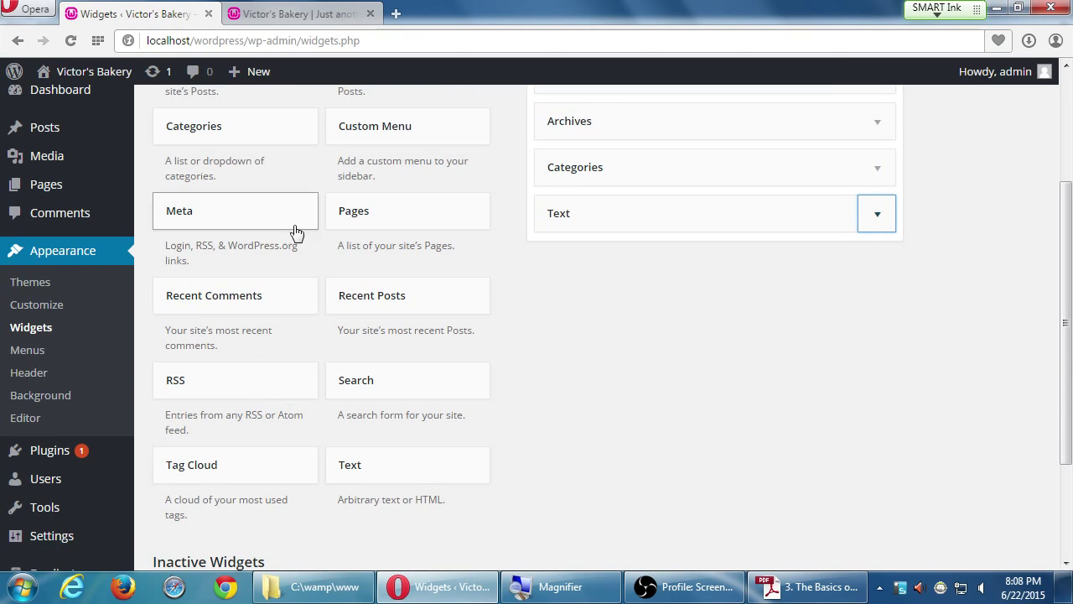
- Add a new Text widget to the sidebar titled 'Watch a video'
drag(341, 468, 582, 220)
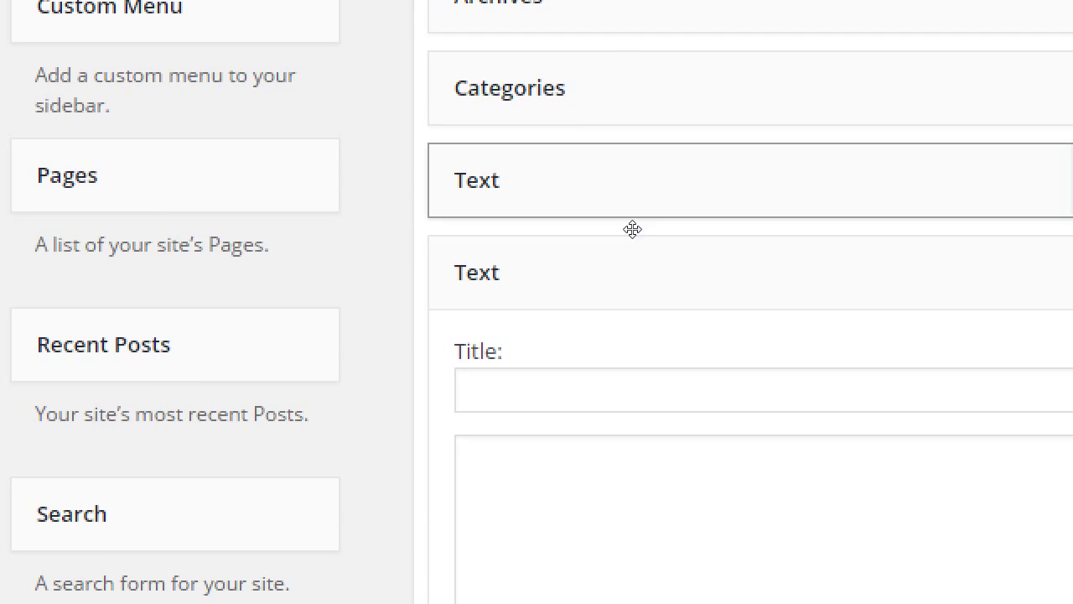
scroll(593, 159, up, 3)
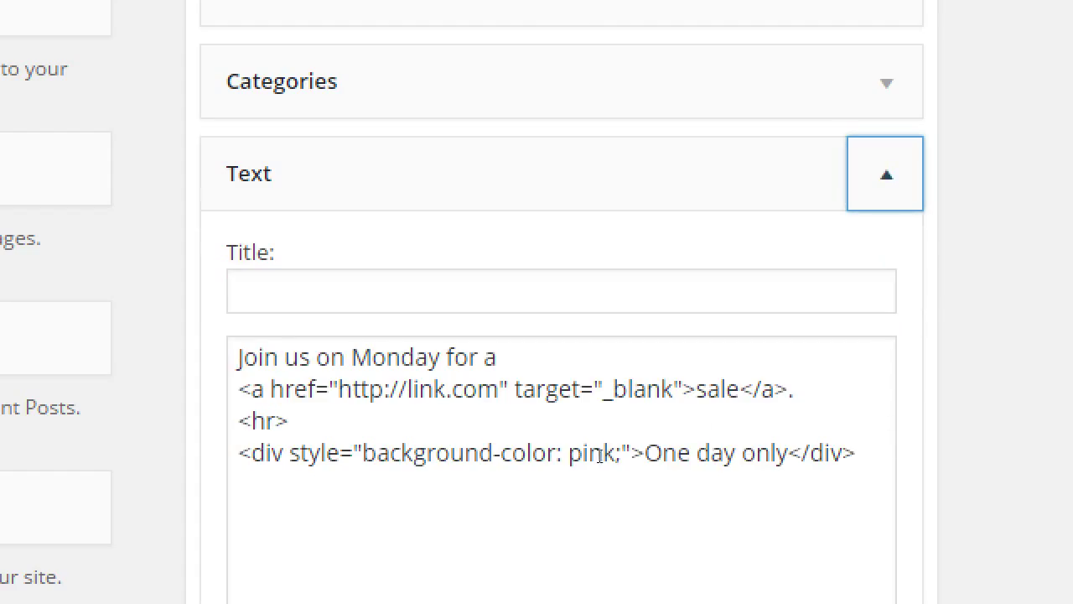
key(Return)
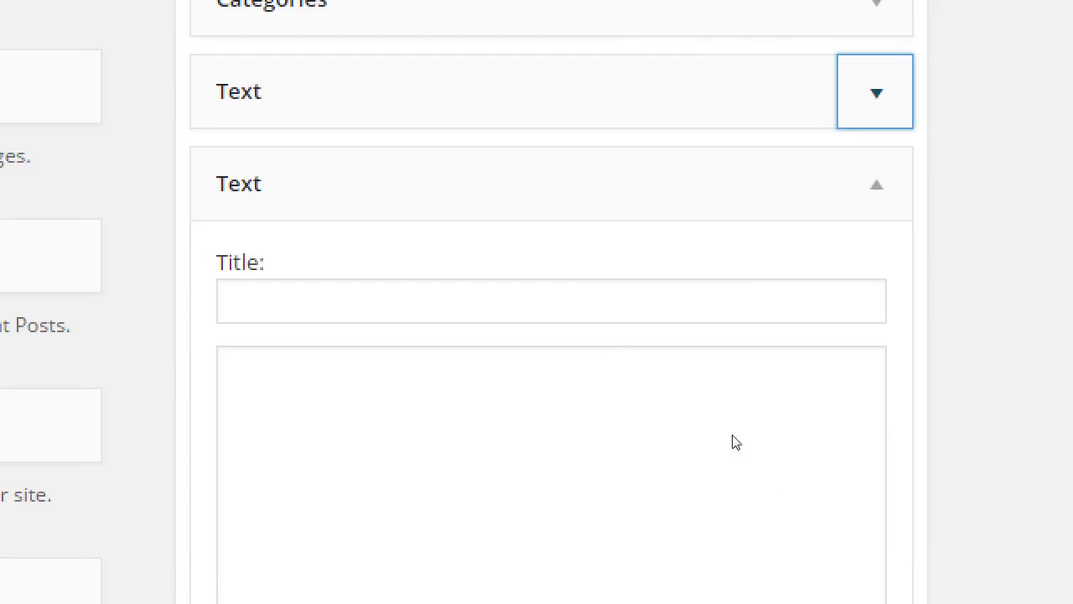
key(Tab)
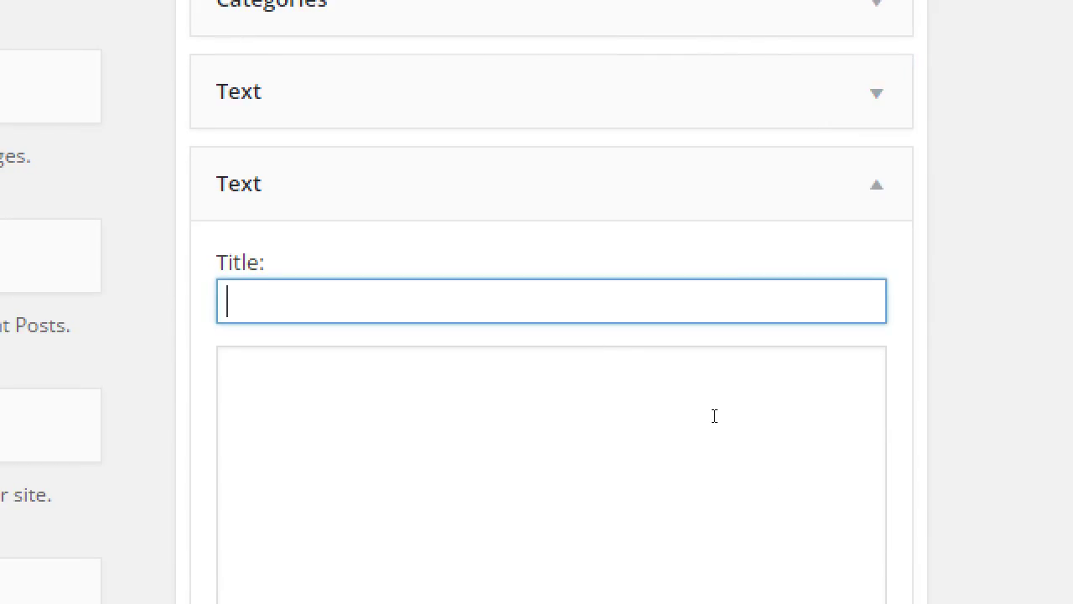
text(Watch a video)
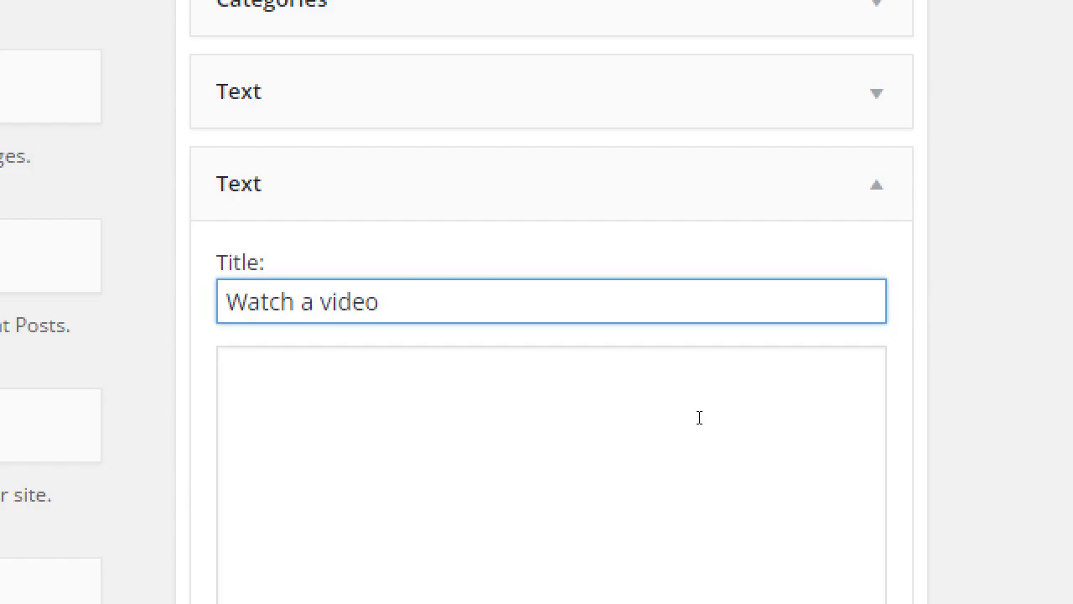
click(652, 491)
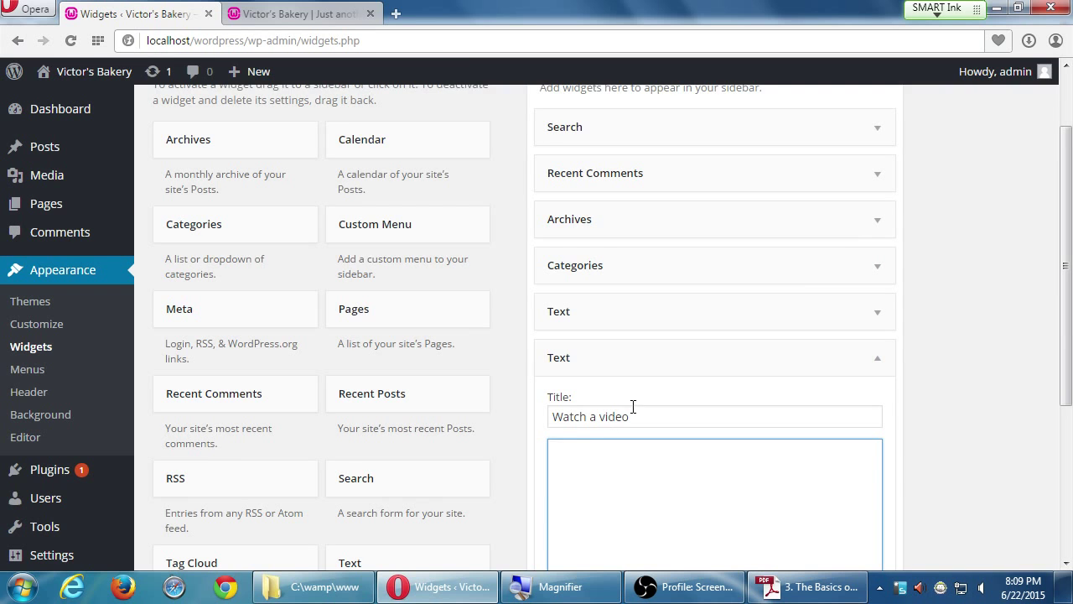
- Load youtube.com/instructorvictorc in a new Opera tab
click(396, 16)
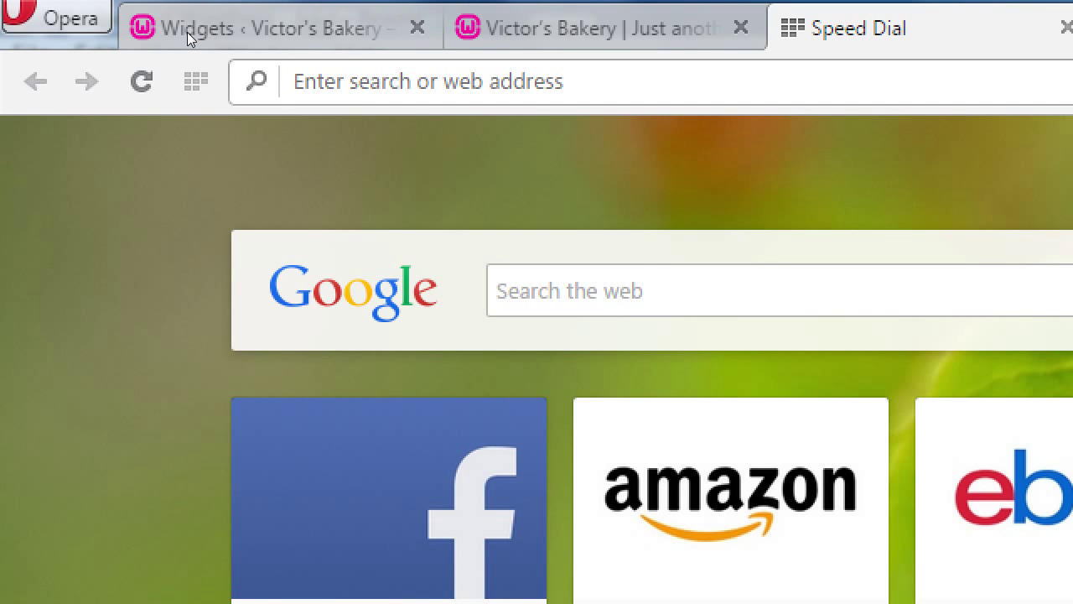
text(youtb)
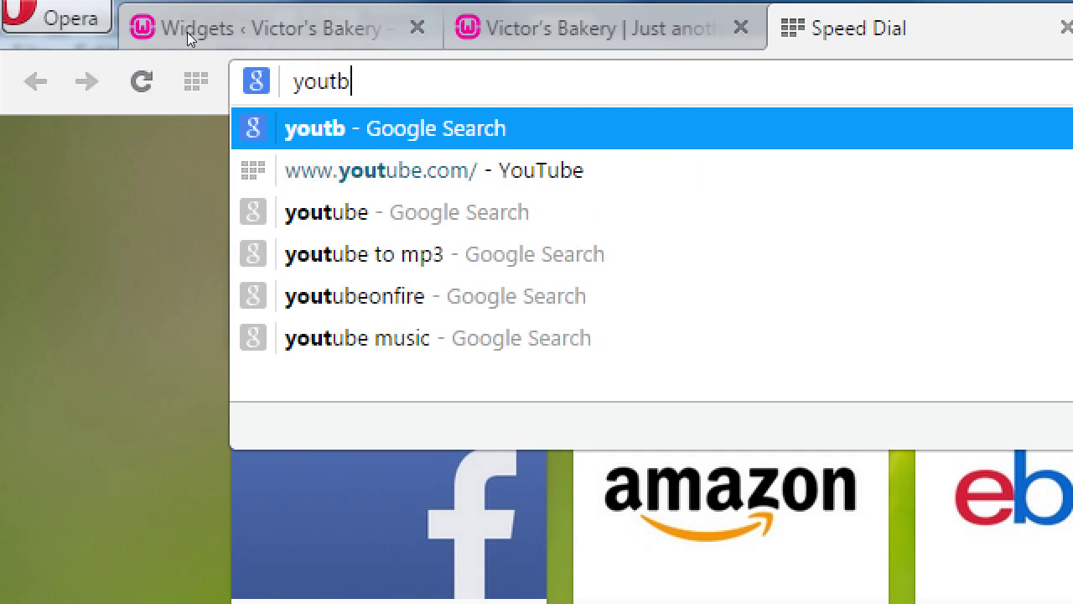
key(BackSpace)
text(ube.com)
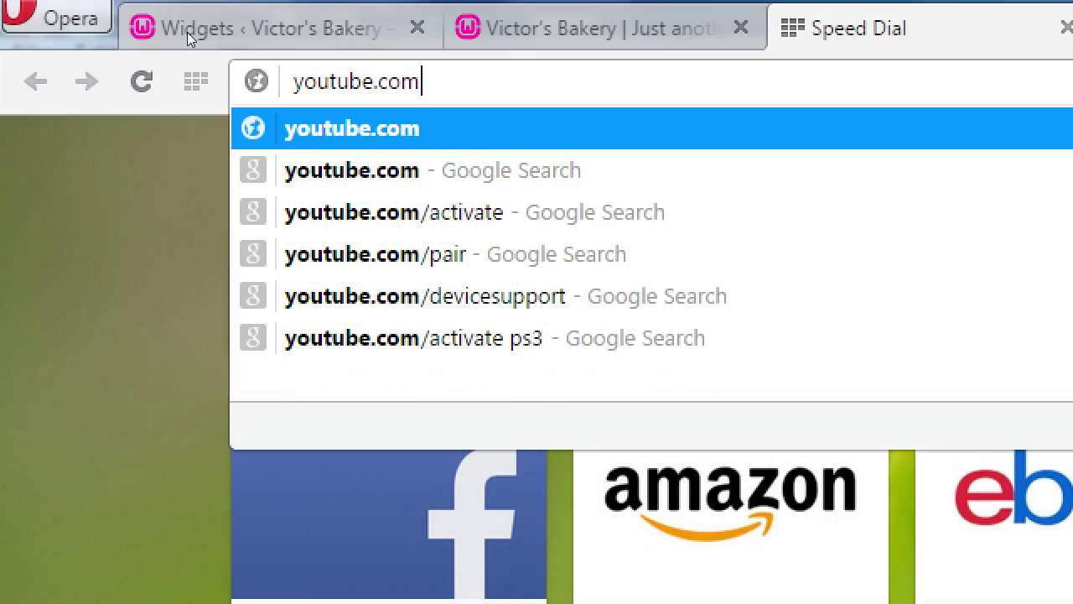
text(/instructorvictorc)
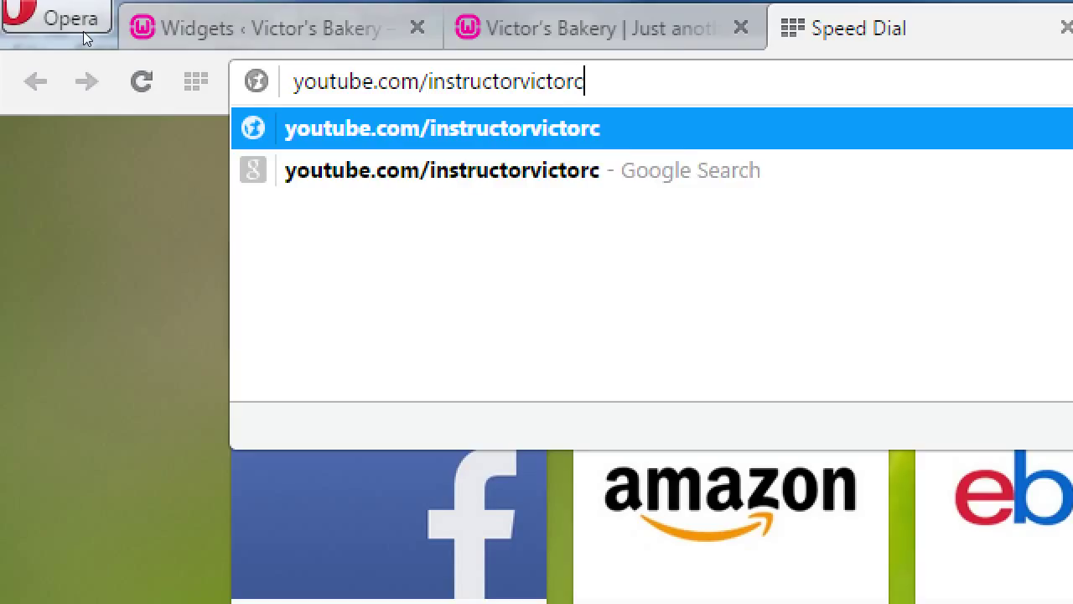
key(shift+Left)
key(Return)
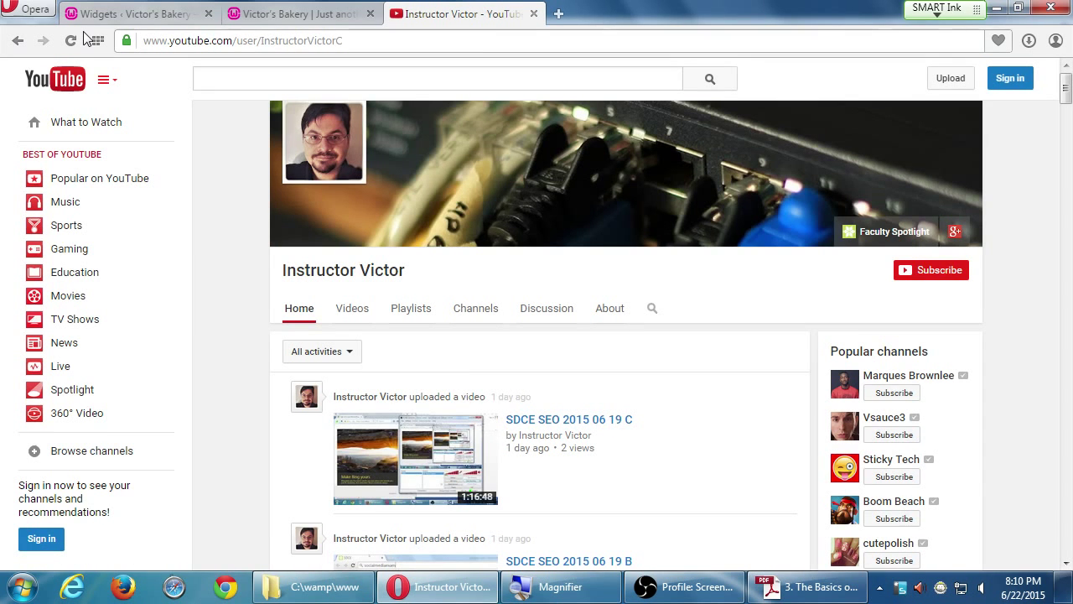
- Open the SDCE SEO 2015 06 19 C video and scroll down its page
key(super+plus)
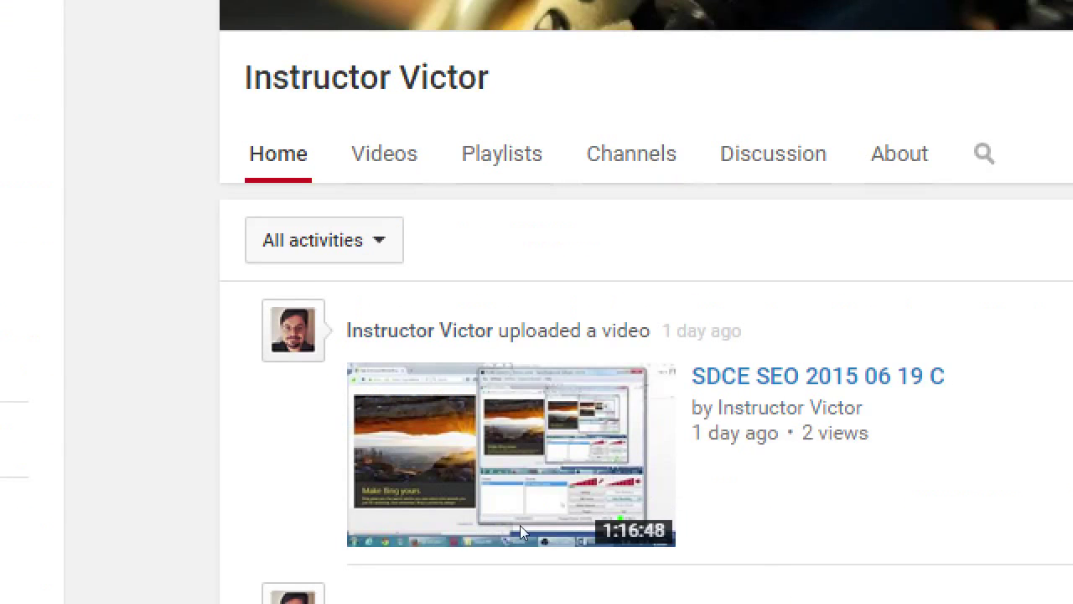
click(528, 423)
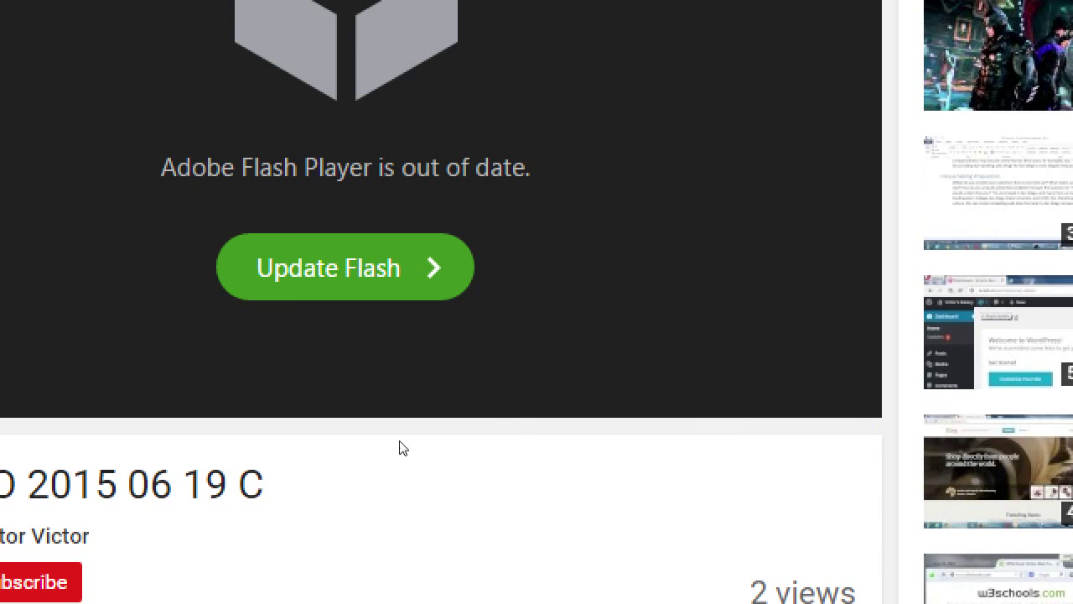
scroll(134, 419, down, 2)
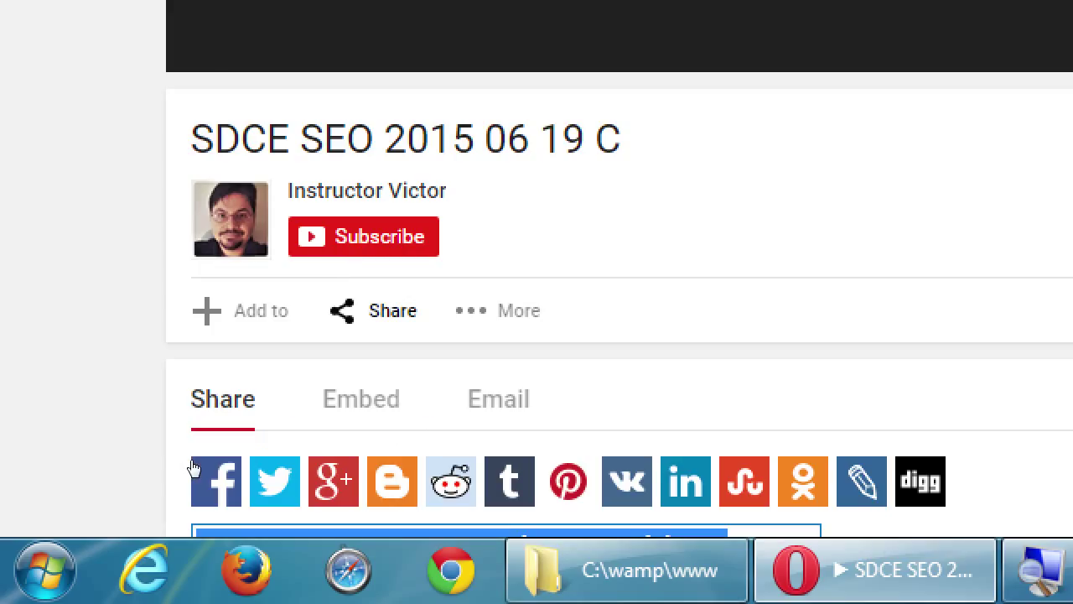
scroll(29, 481, down, 2)
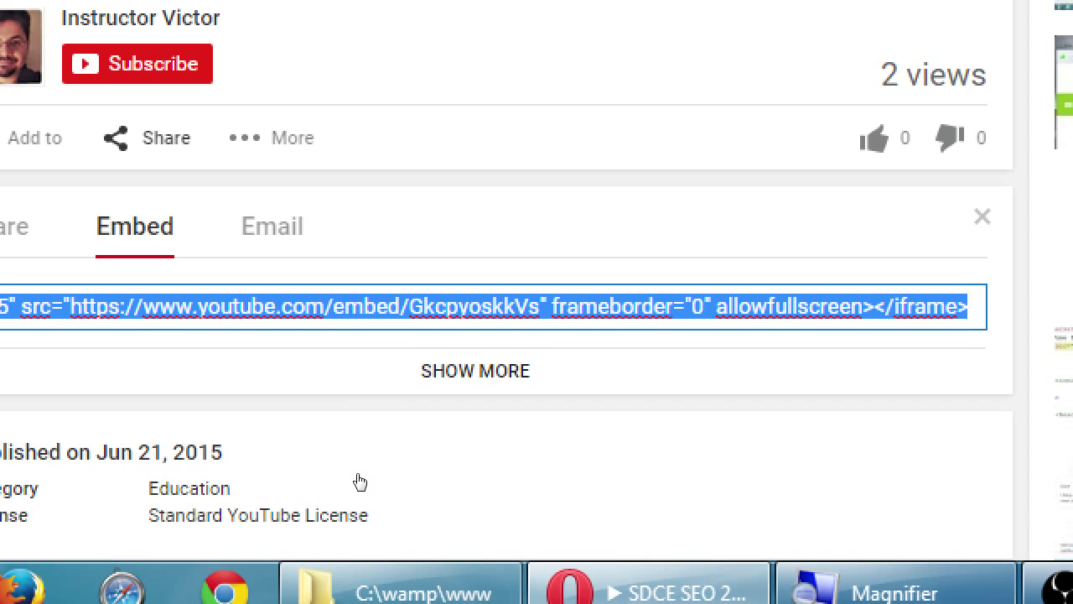
- Expand YouTube's embed options to review the 560 × 315 iframe code and preview
click(358, 483)
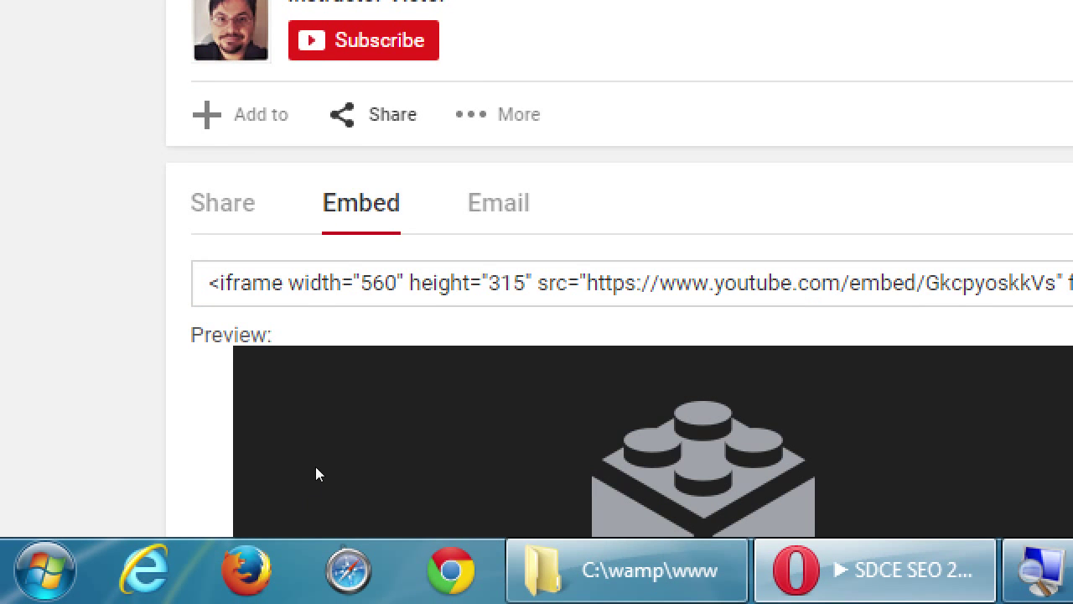
scroll(281, 529, down, 9)
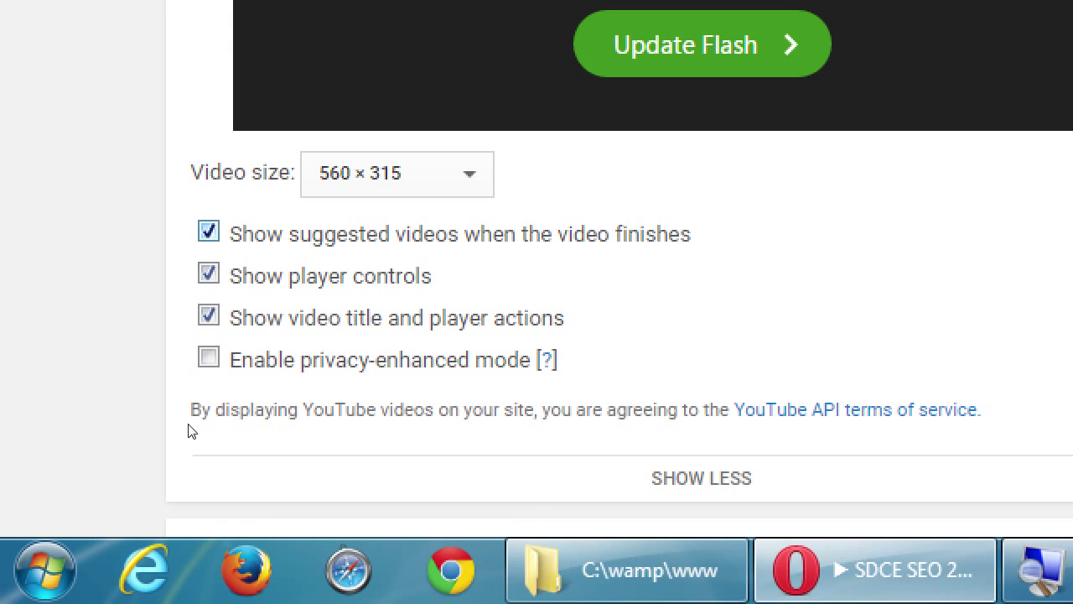
scroll(254, 216, up, 5)
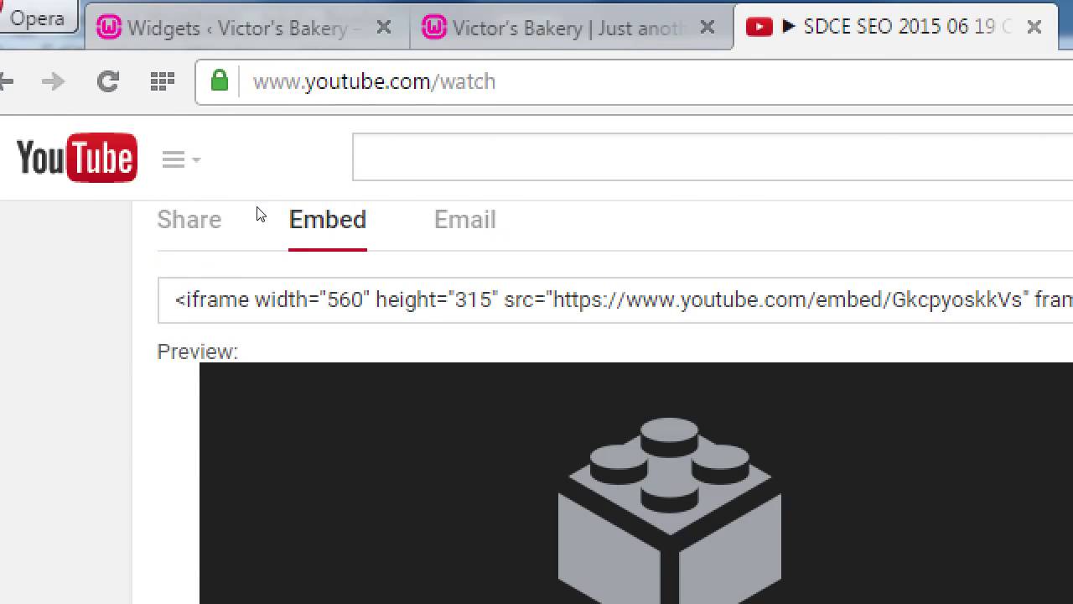
scroll(255, 216, down, 2)
- Select the entire iframe embed code and copy it to the clipboard
click(365, 573)
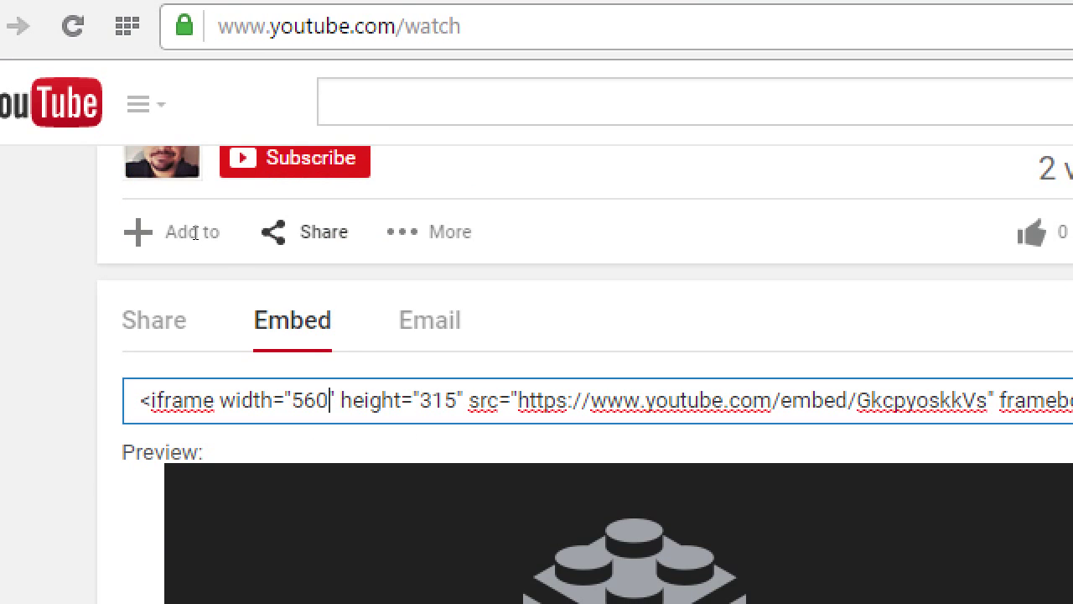
double_click(317, 400)
click(317, 400)
click(317, 400)
drag(120, 230, 300, 229)
click(302, 229)
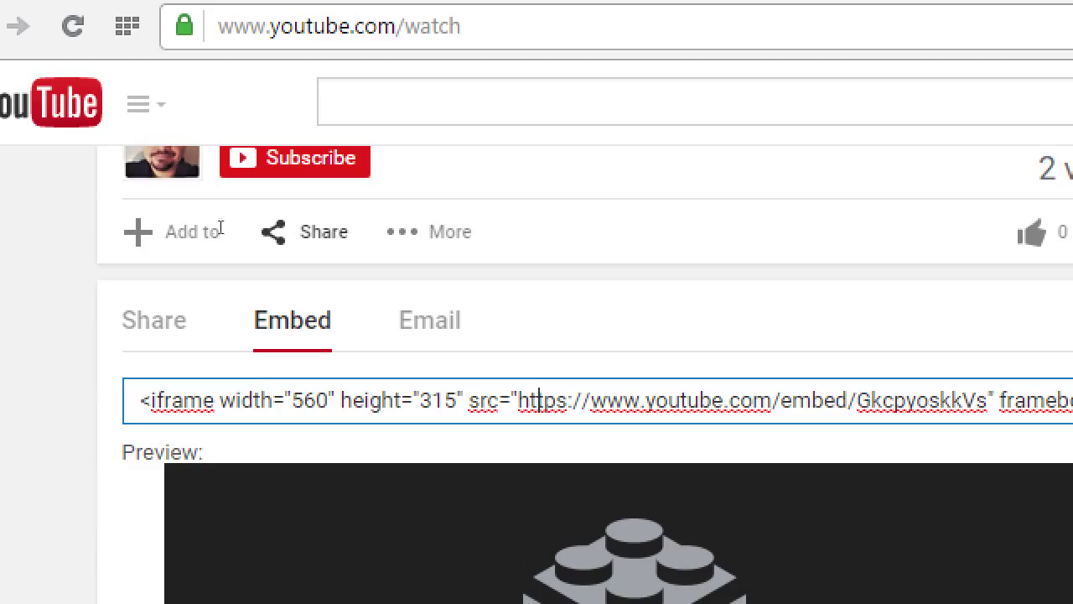
triple_click(167, 228)
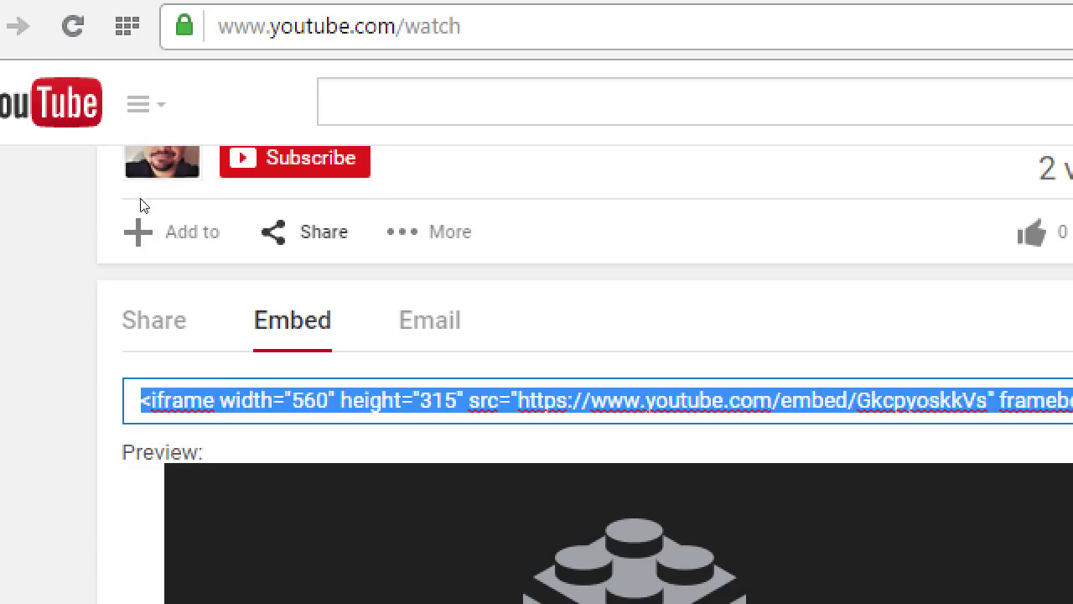
click(185, 230)
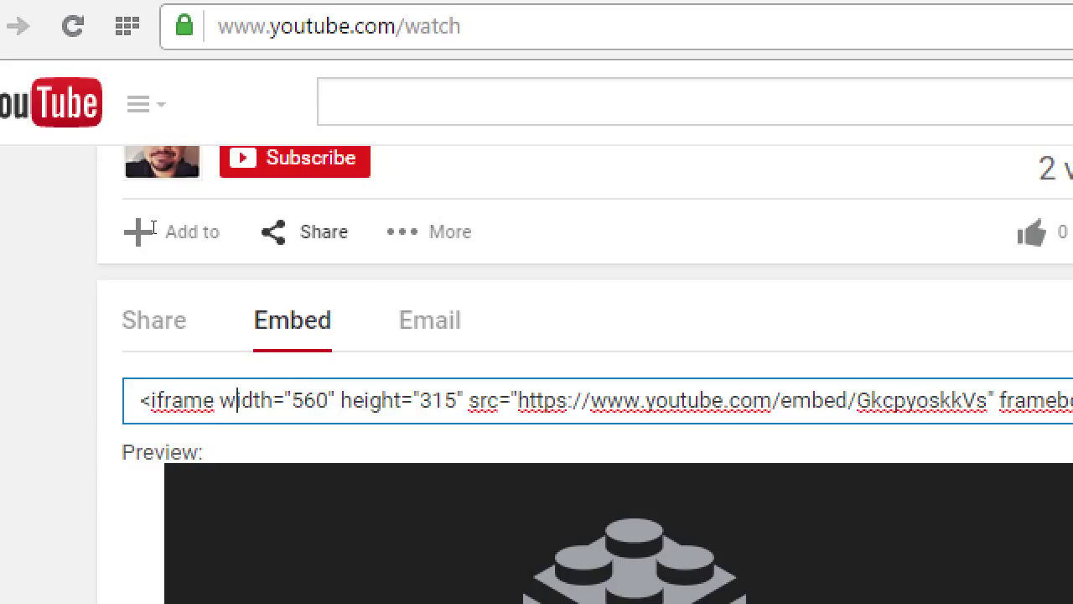
triple_click(153, 228)
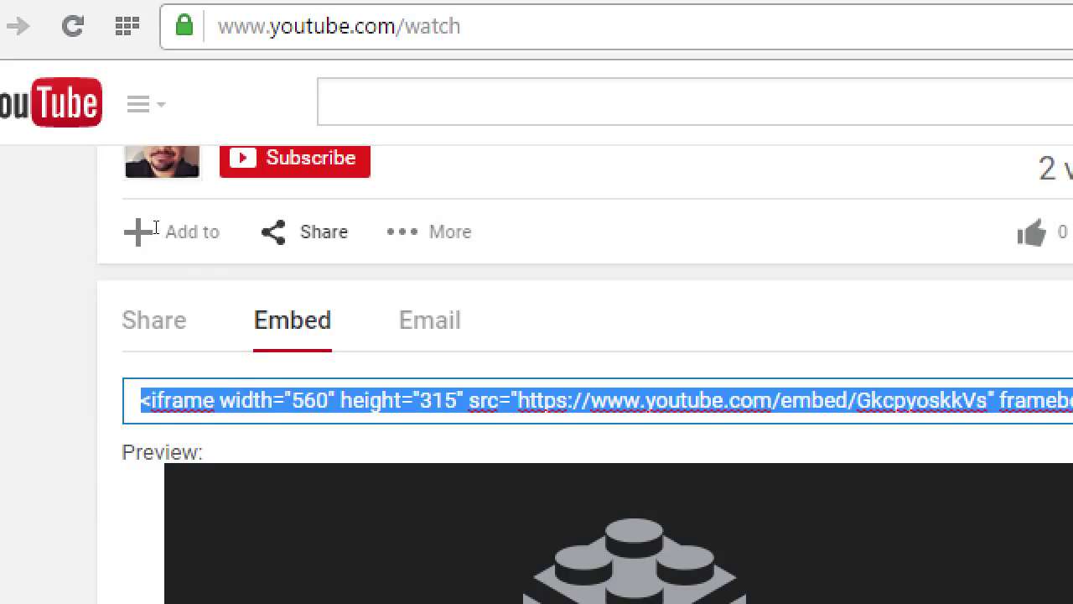
key(Menu)
key(Down)
key(Down)
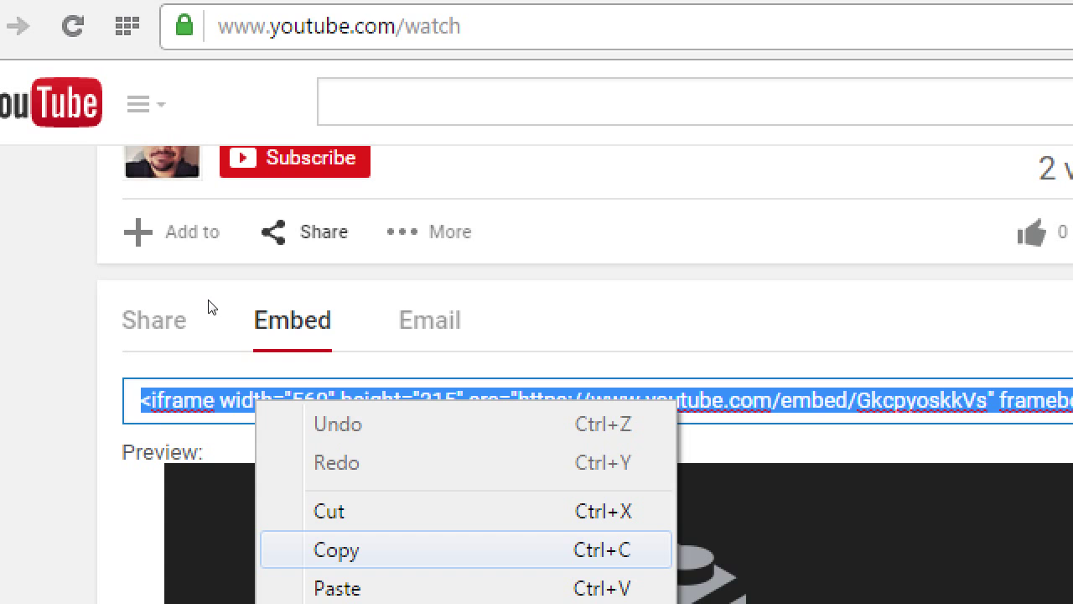
key(Down)
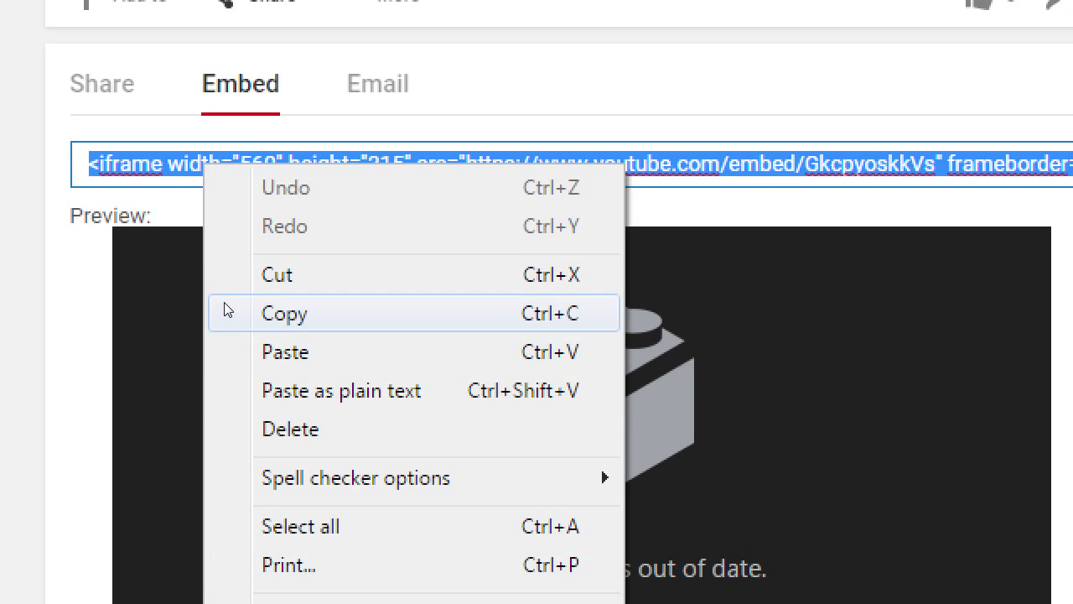
click(224, 305)
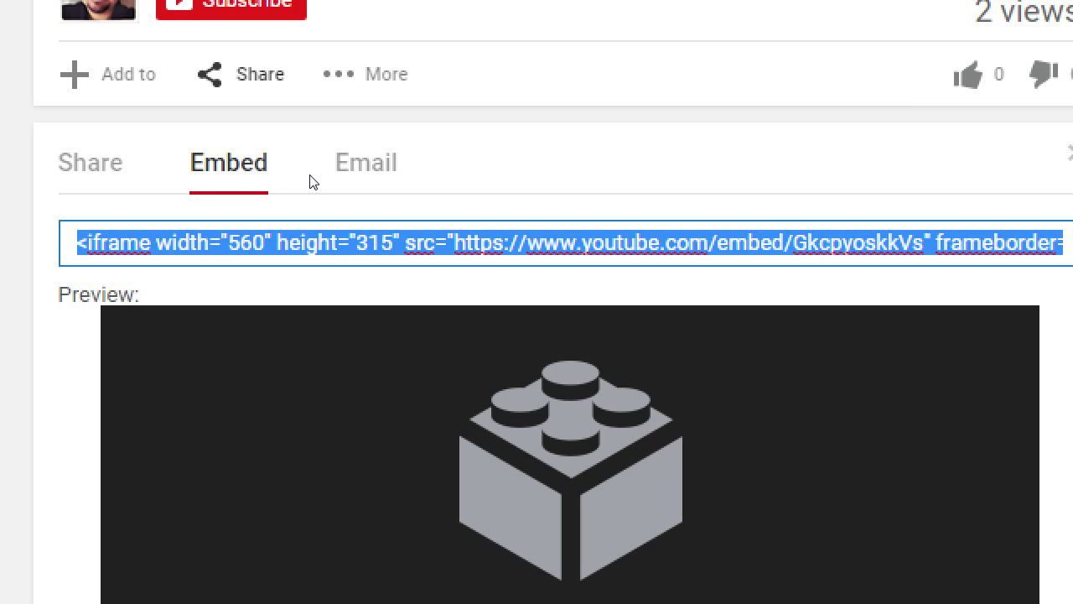
key(super+minus)
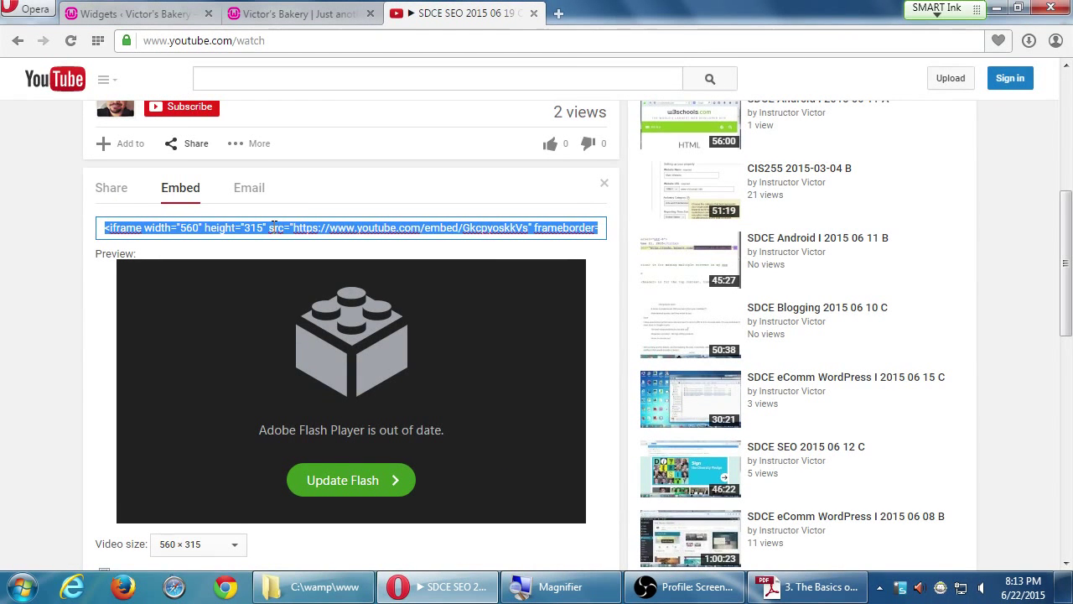
- Copy the selected YouTube embed code to the clipboard
right_click(273, 225)
click(312, 304)
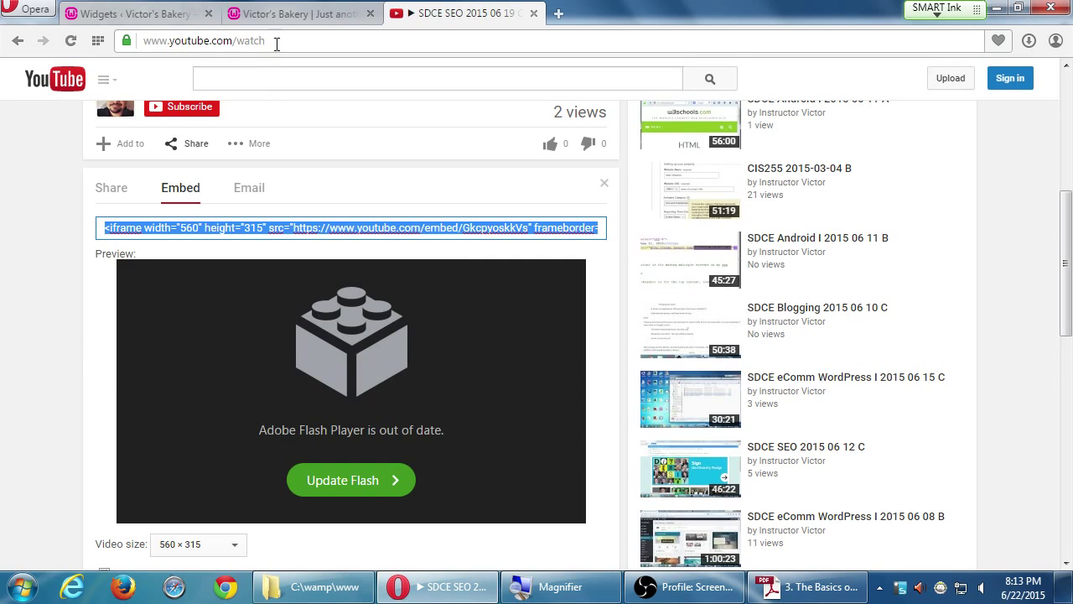
scroll(260, 281, up, 4)
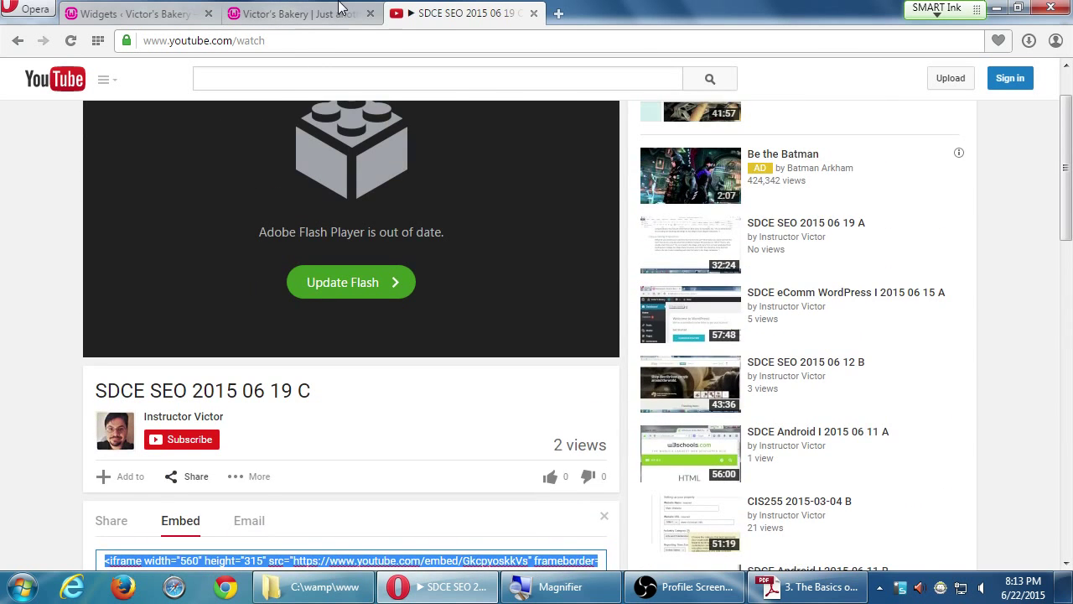
- Return to the WordPress Widgets page and reload it, showing two Text widgets in the sidebar
click(340, 10)
click(194, 15)
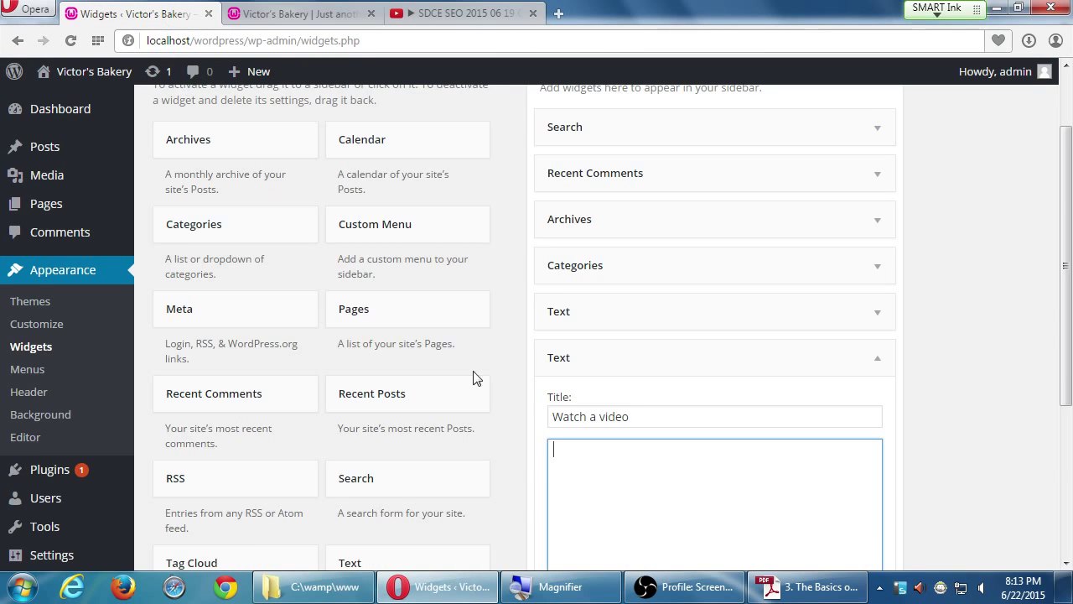
scroll(503, 394, down, 3)
right_click(525, 411)
scroll(600, 444, down, 4)
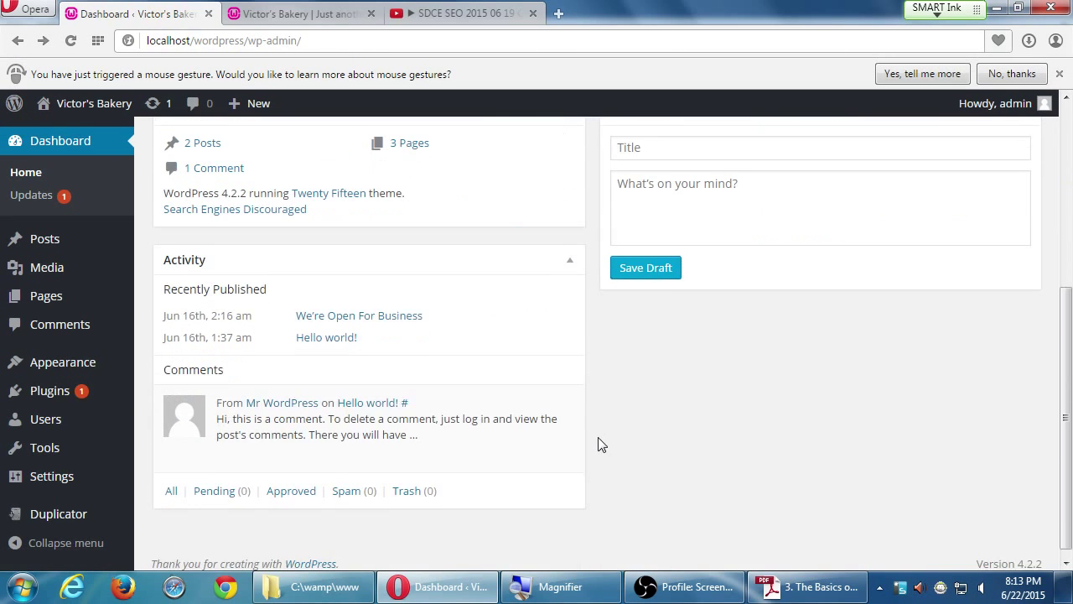
scroll(600, 444, up, 3)
right_click(596, 442)
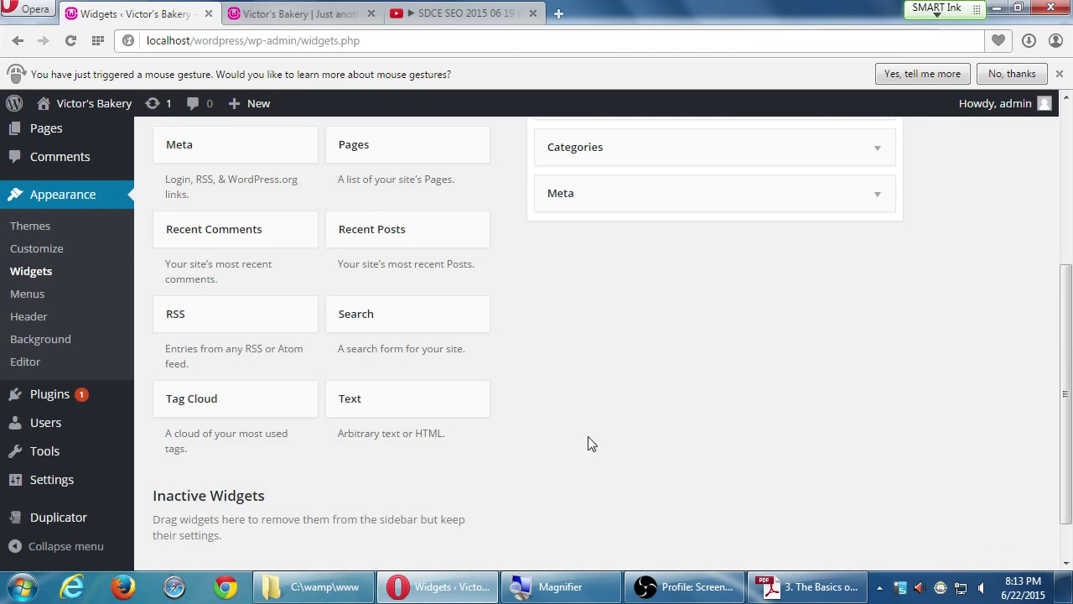
scroll(705, 317, up, 4)
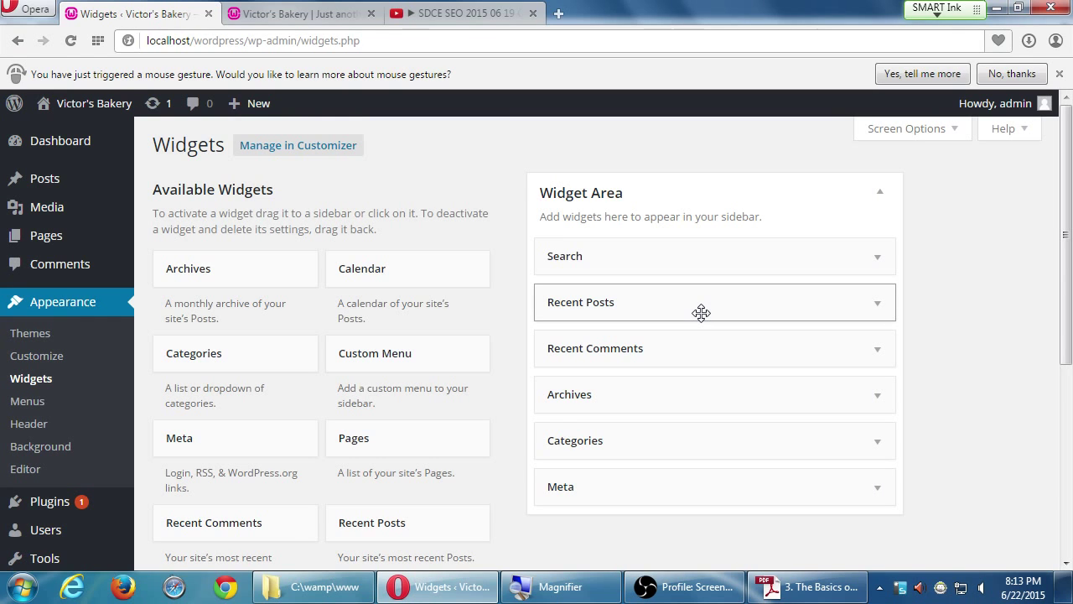
click(71, 40)
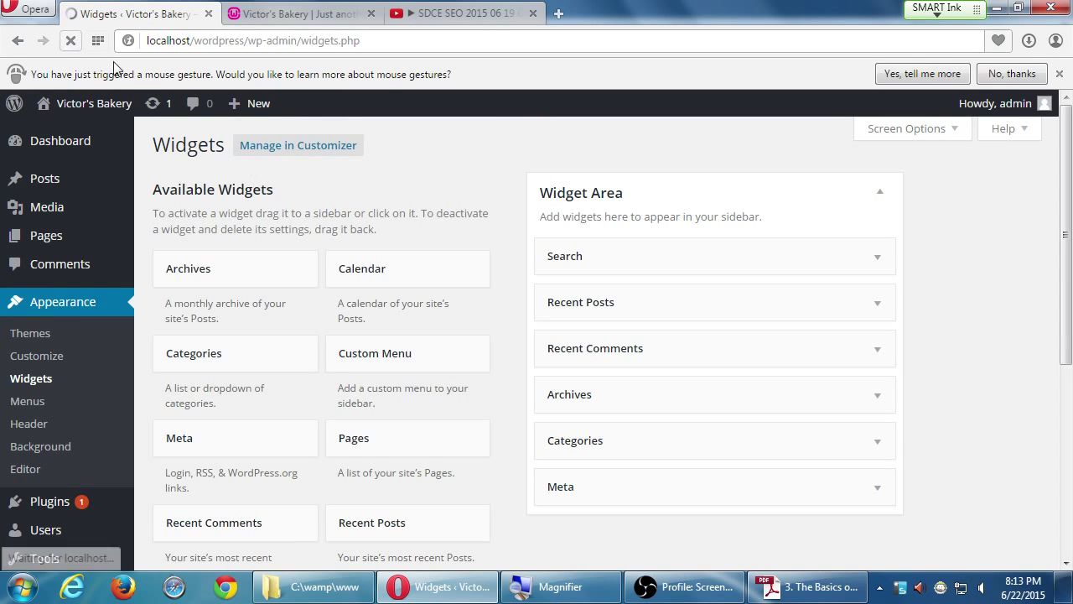
- Paste the YouTube iframe code into the second Text widget's content box
click(871, 497)
scroll(847, 500, down, 5)
click(644, 312)
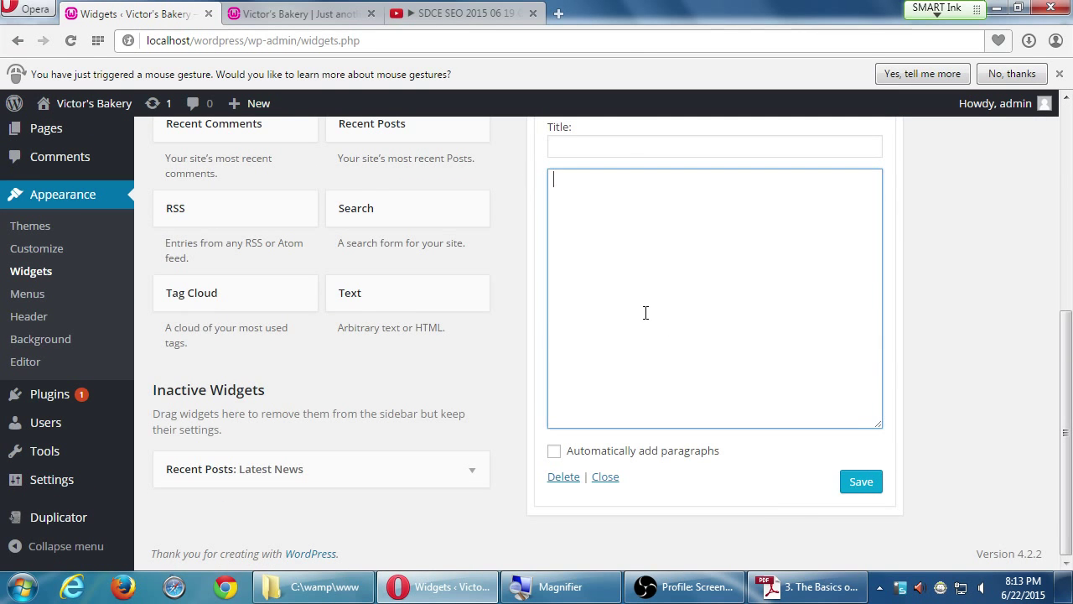
right_click(641, 318)
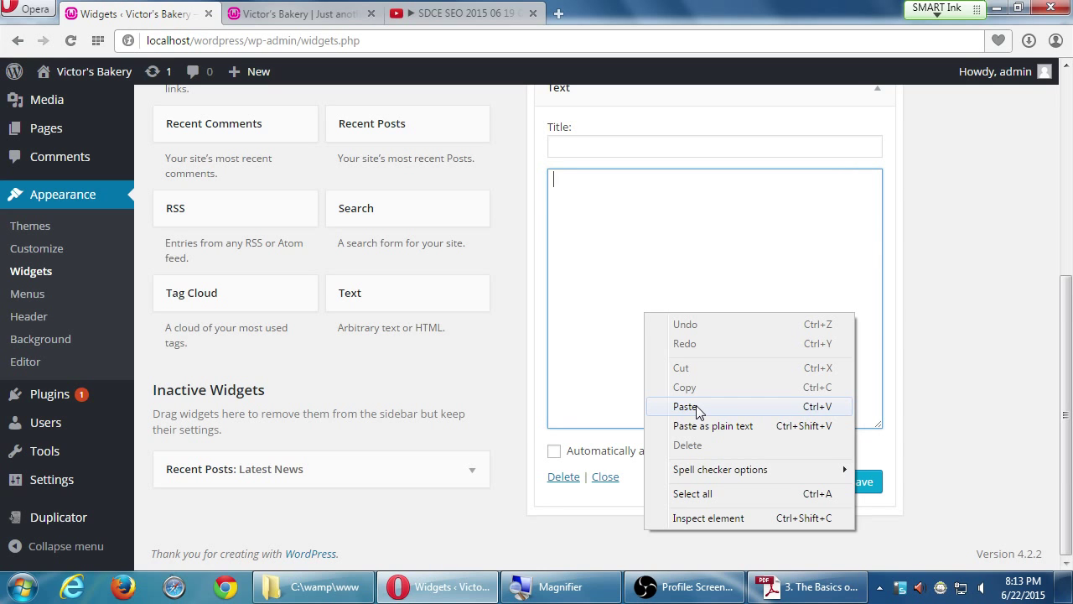
click(695, 409)
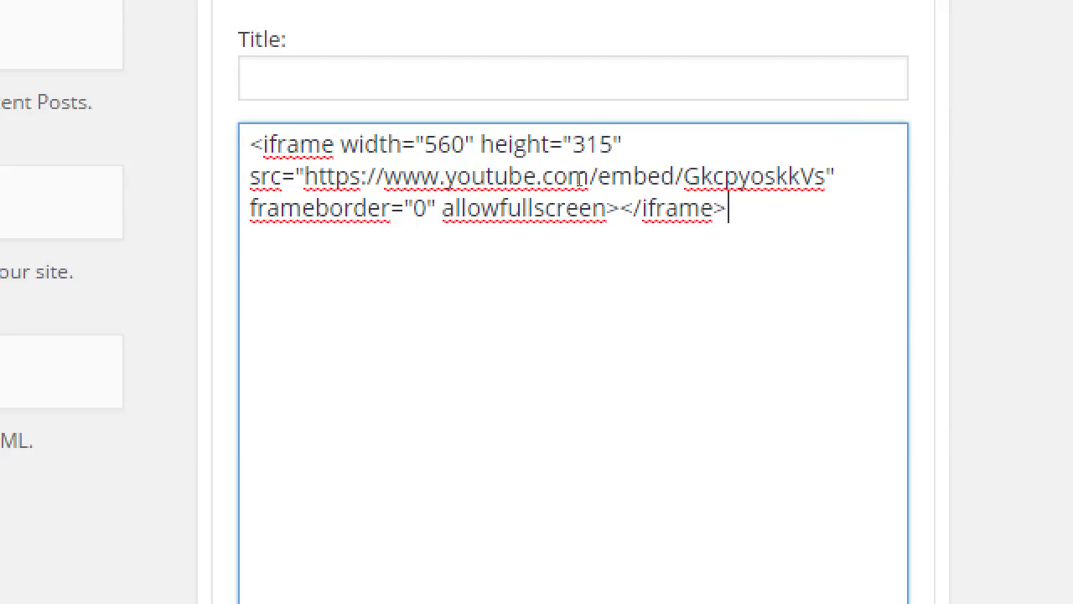
- Confirm the 560 width and 315 height in the code and save the widget
double_click(444, 144)
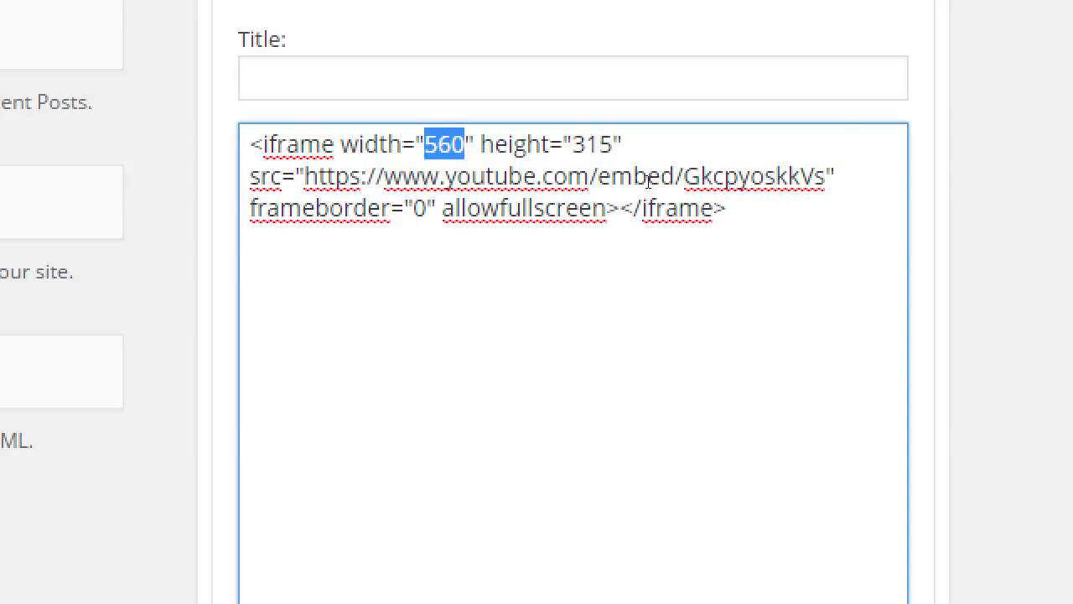
double_click(592, 144)
click(500, 208)
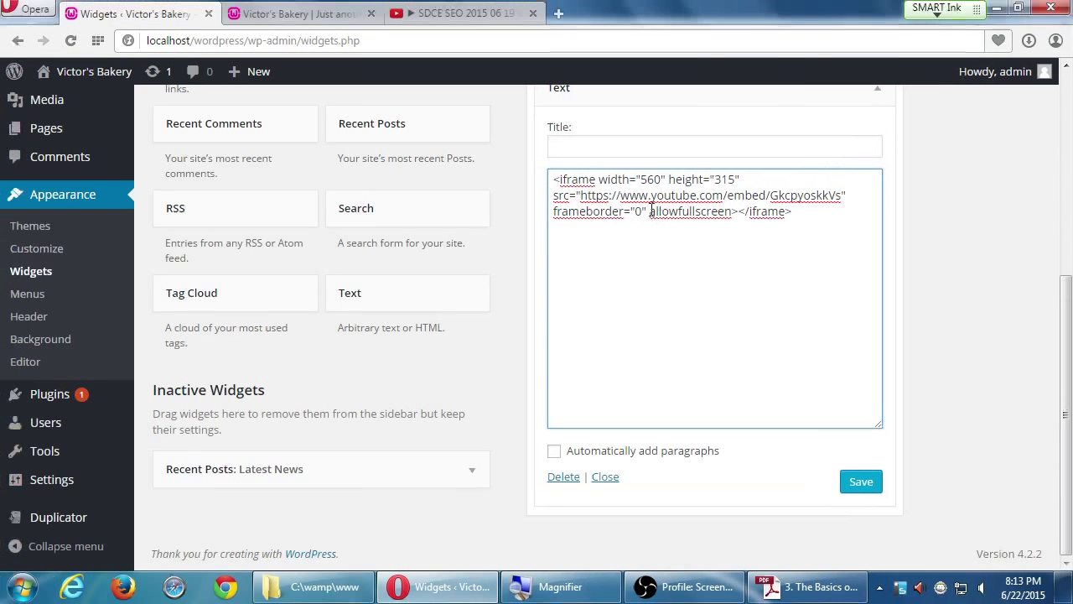
click(851, 483)
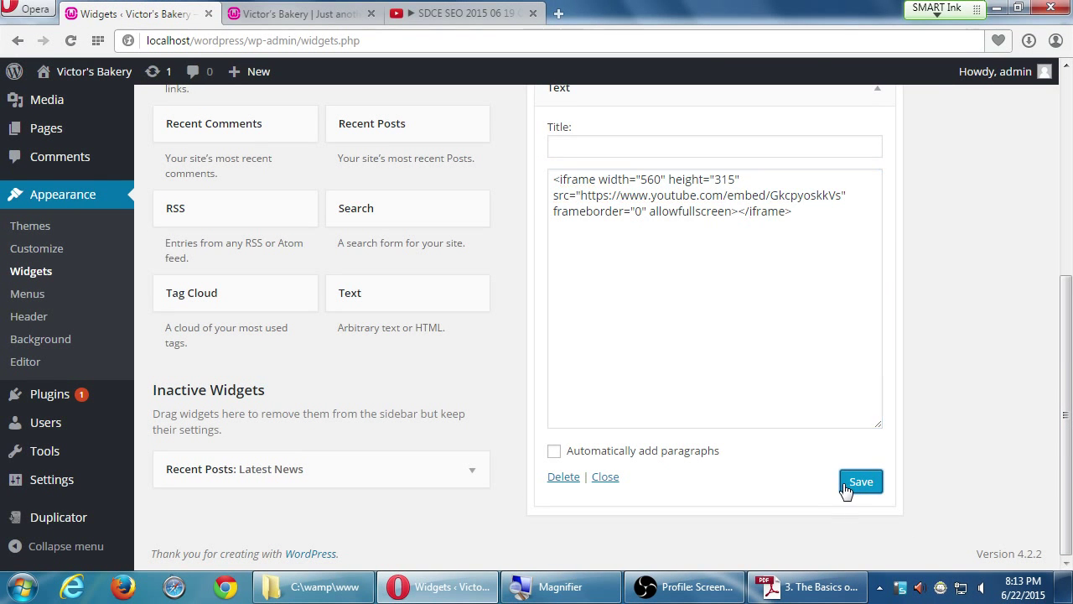
click(295, 15)
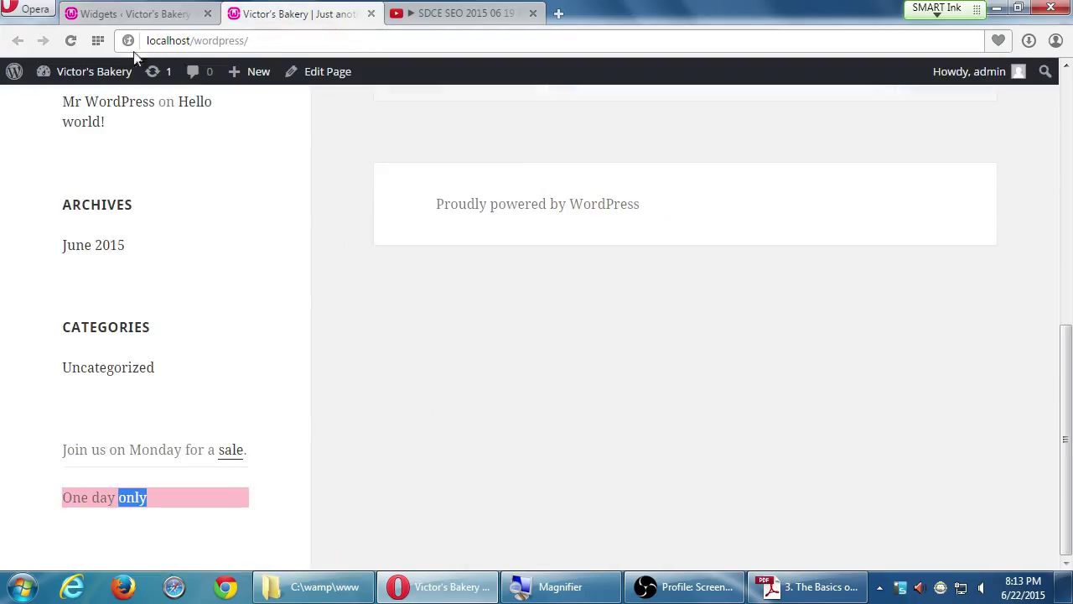
- Reload the site, find the sidebar video only offering Update Flash, and take the address to Chrome
click(71, 40)
scroll(305, 282, down, 4)
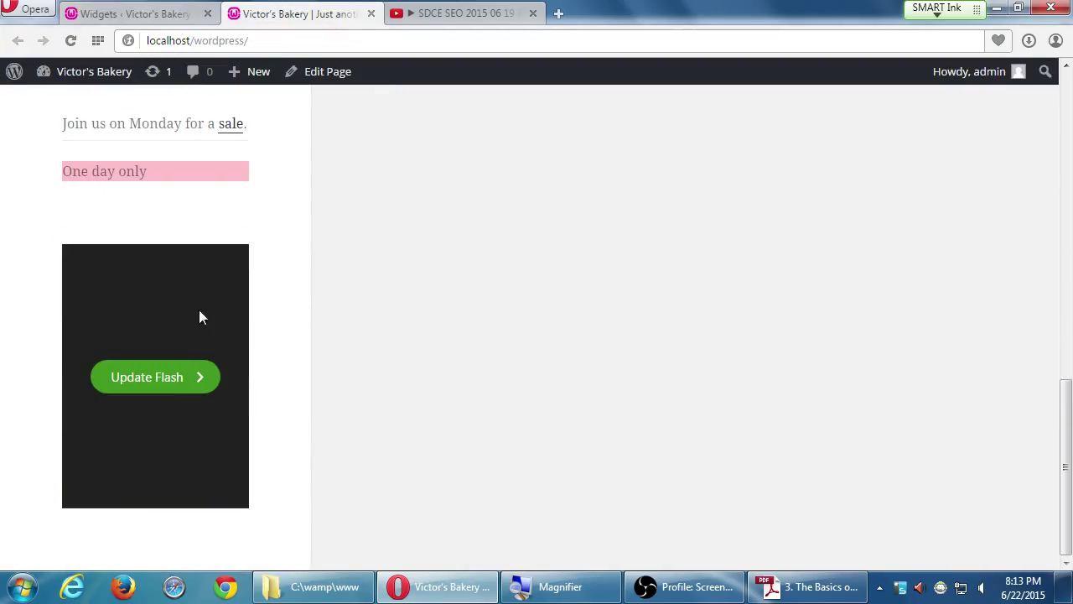
click(166, 378)
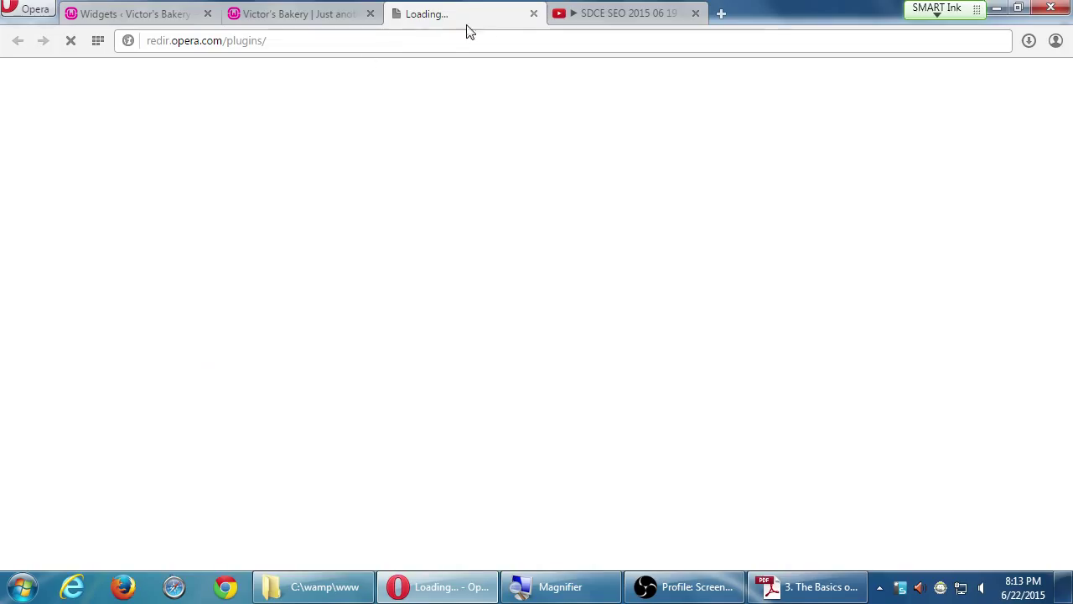
click(533, 14)
click(302, 34)
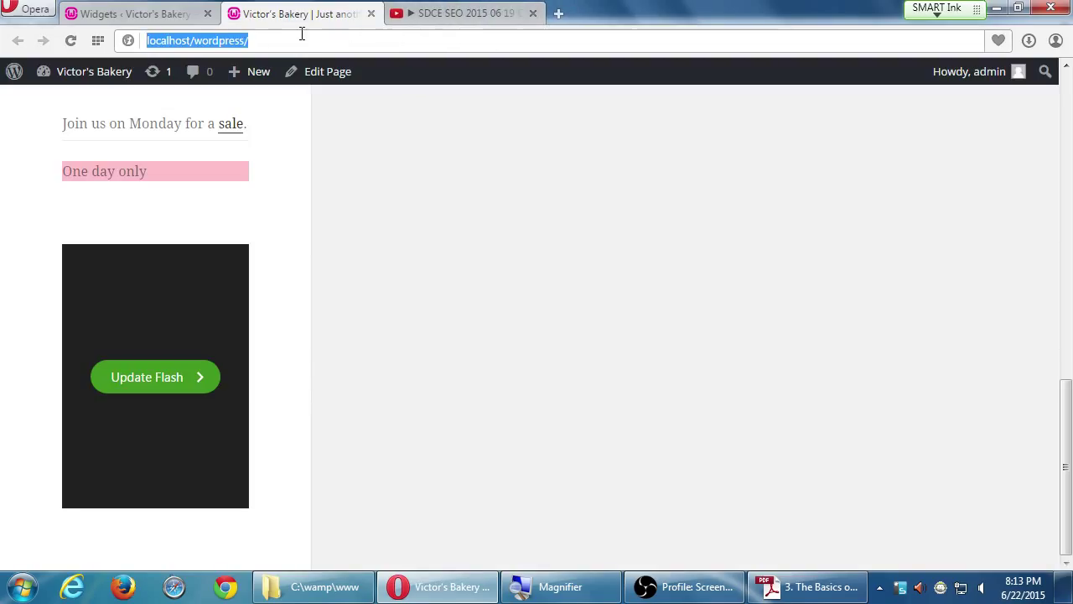
click(235, 589)
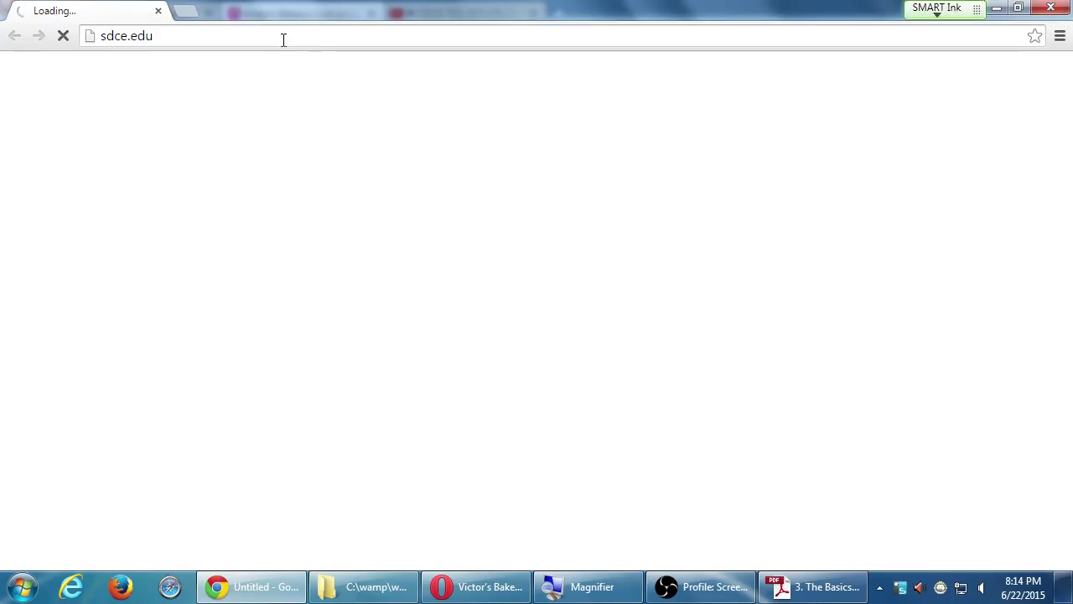
- Load localhost/wordpress/ in Chrome and scroll to the playable sidebar YouTube video
click(283, 40)
key(ctrl+v)
key(Return)
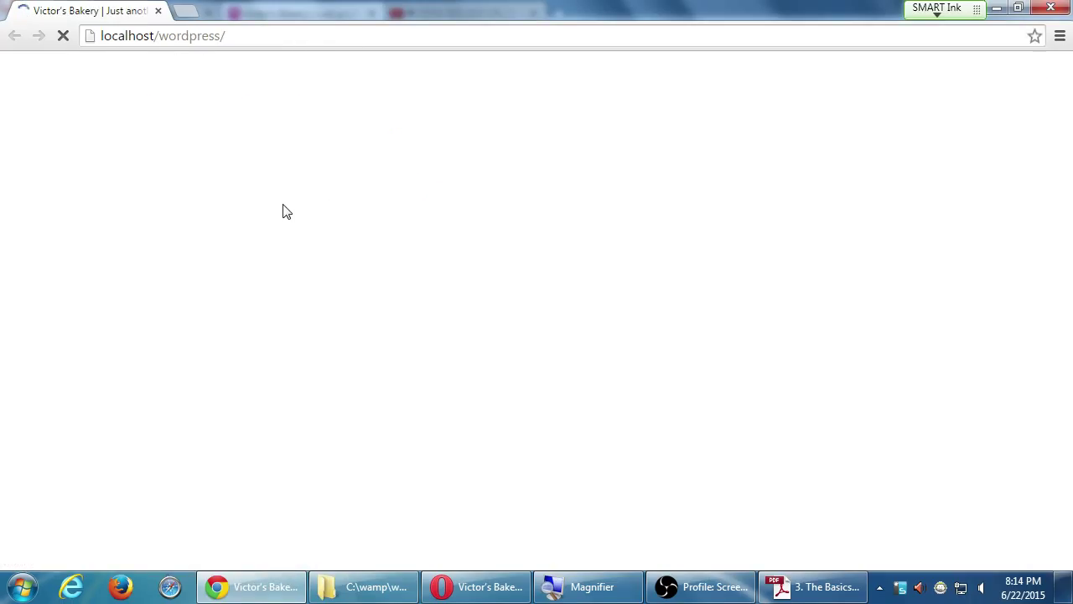
scroll(282, 214, down, 10)
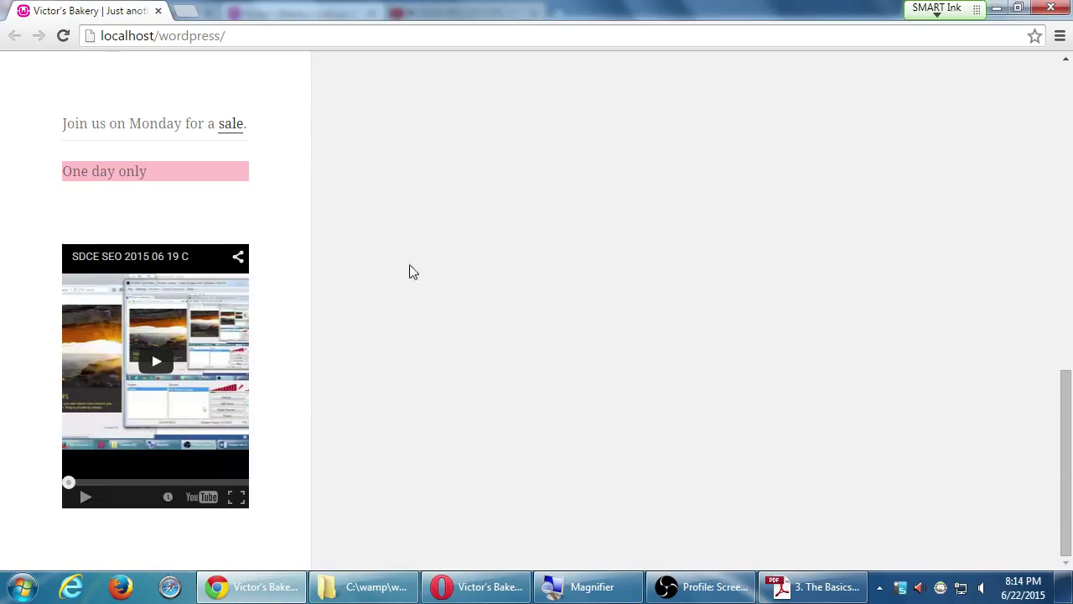
- Unmute the system sound and raise the volume
click(980, 587)
click(982, 410)
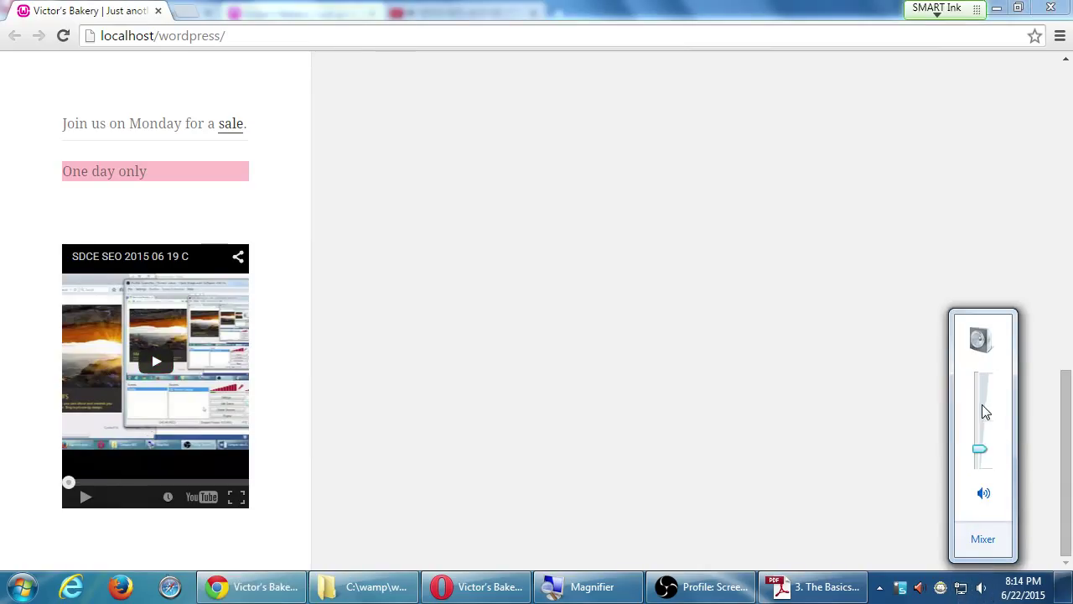
drag(981, 408, 981, 390)
- Play the sidebar video briefly, pause it, and minimize Chrome
click(86, 498)
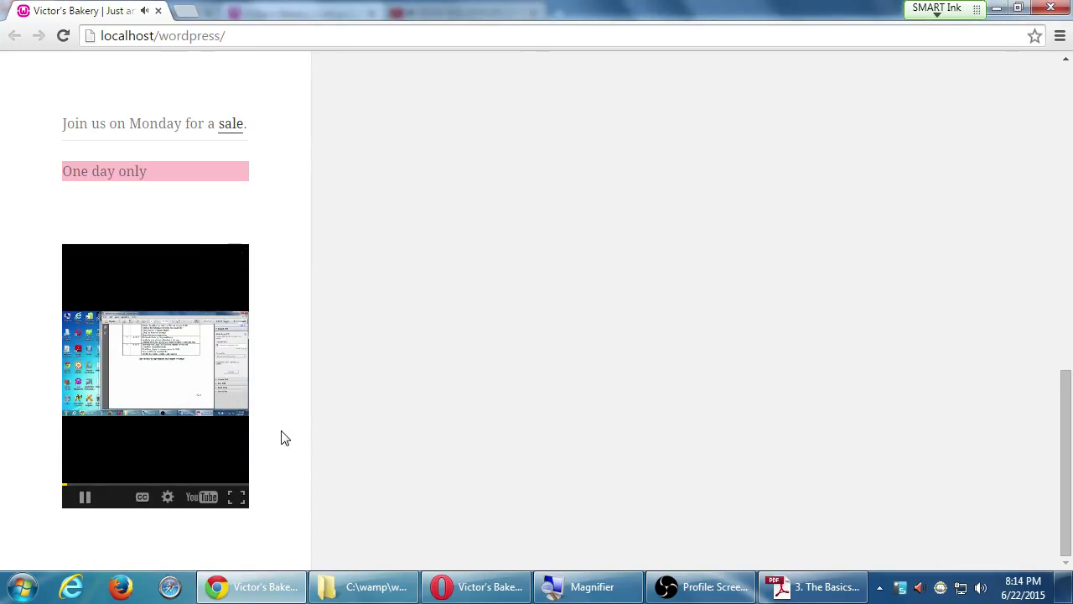
mouse_move(107, 454)
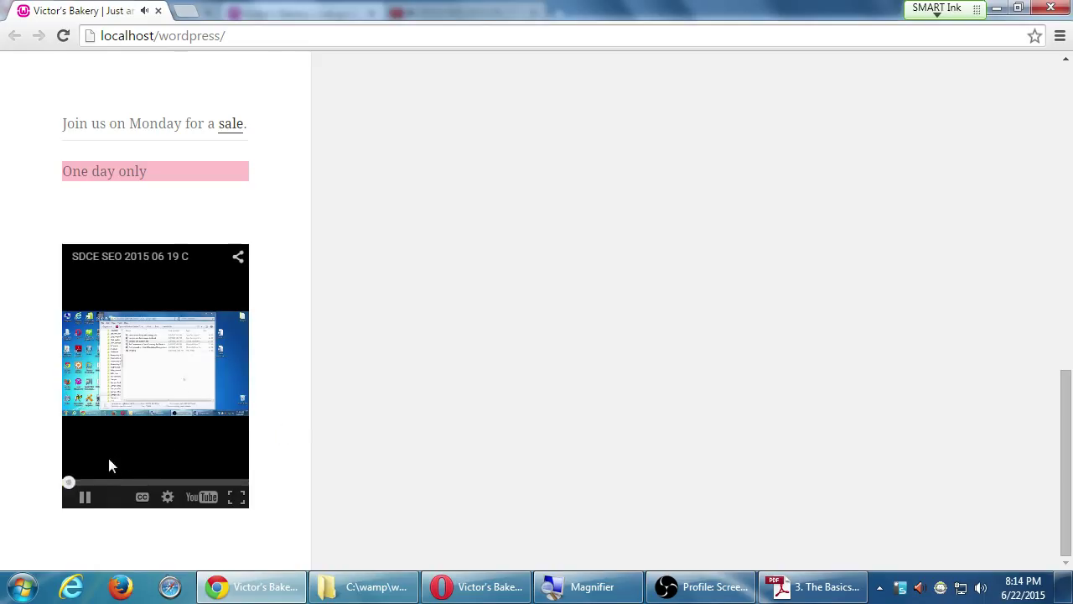
click(85, 497)
click(996, 9)
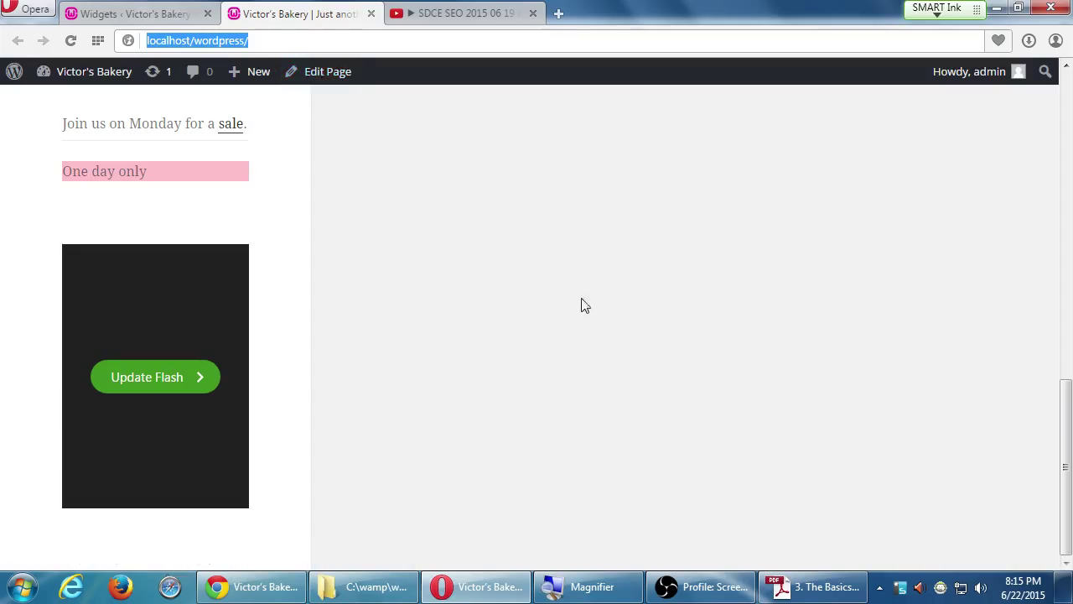
- Restore Chrome, watch the sidebar video full screen, exit full screen, and close Chrome
click(276, 586)
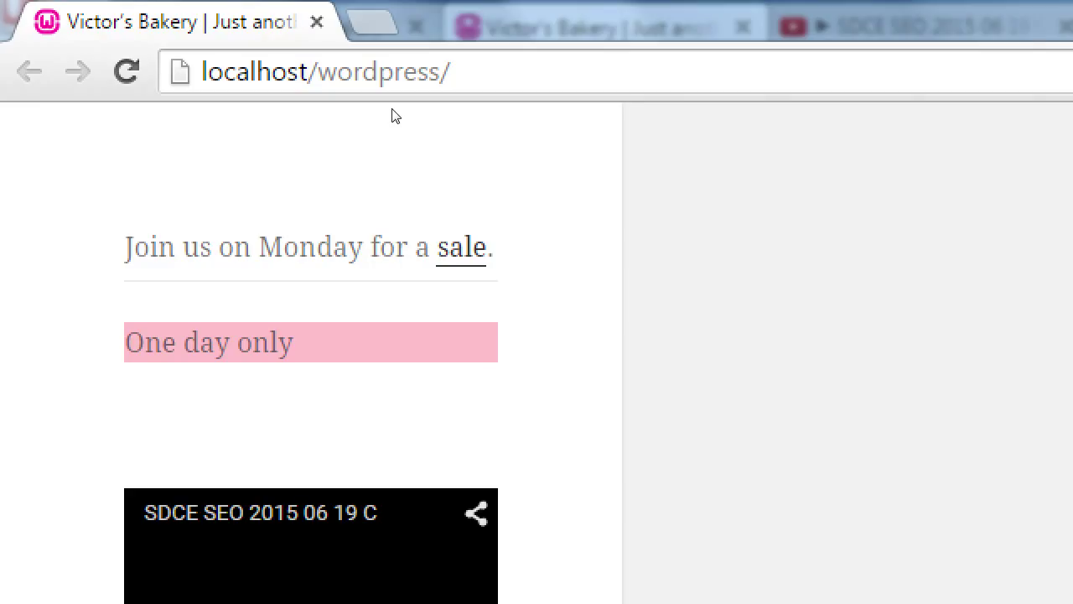
key(super+minus)
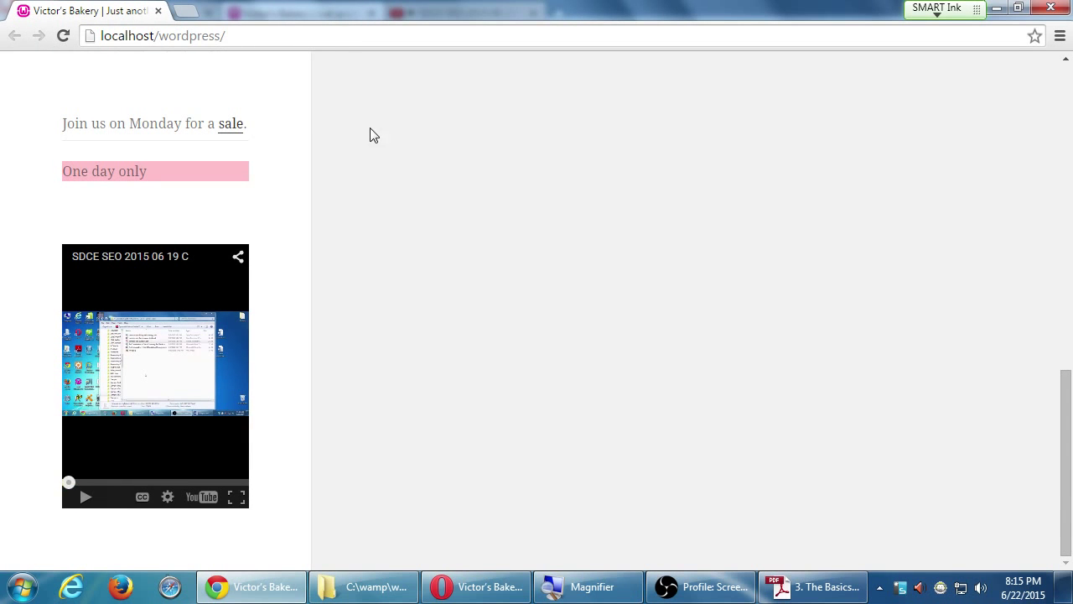
click(236, 496)
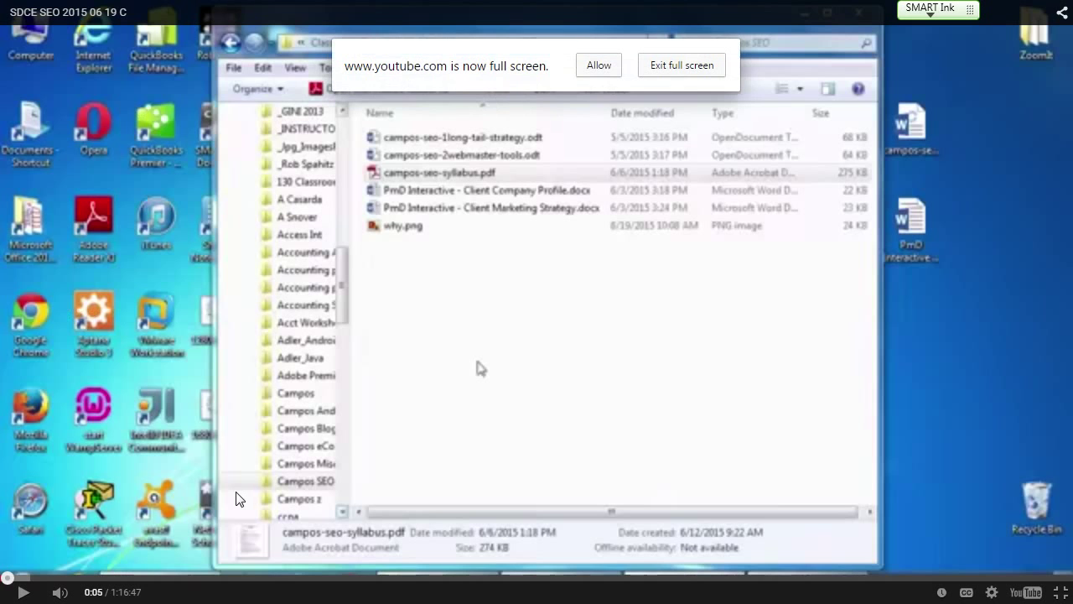
click(612, 66)
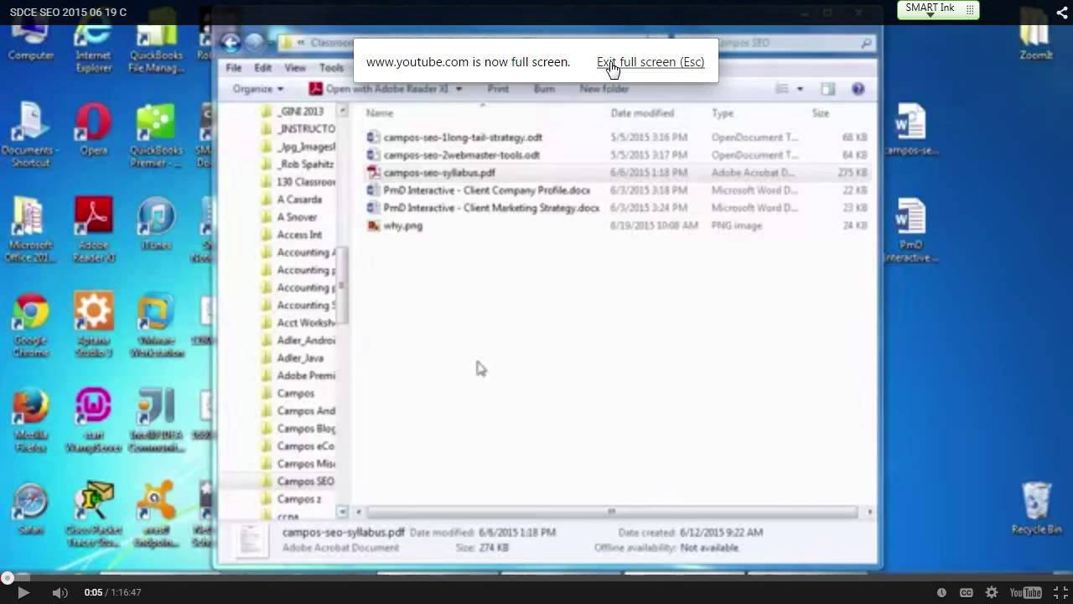
click(613, 64)
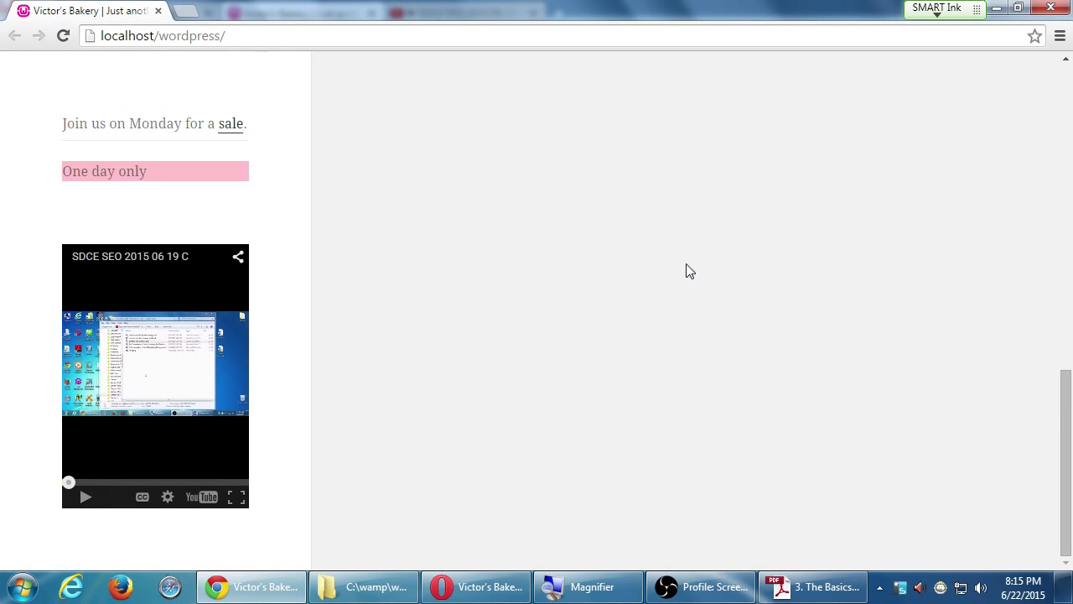
click(1053, 9)
- Switch to the WordPress Widgets tab and open a new blank Speed Dial tab
click(144, 12)
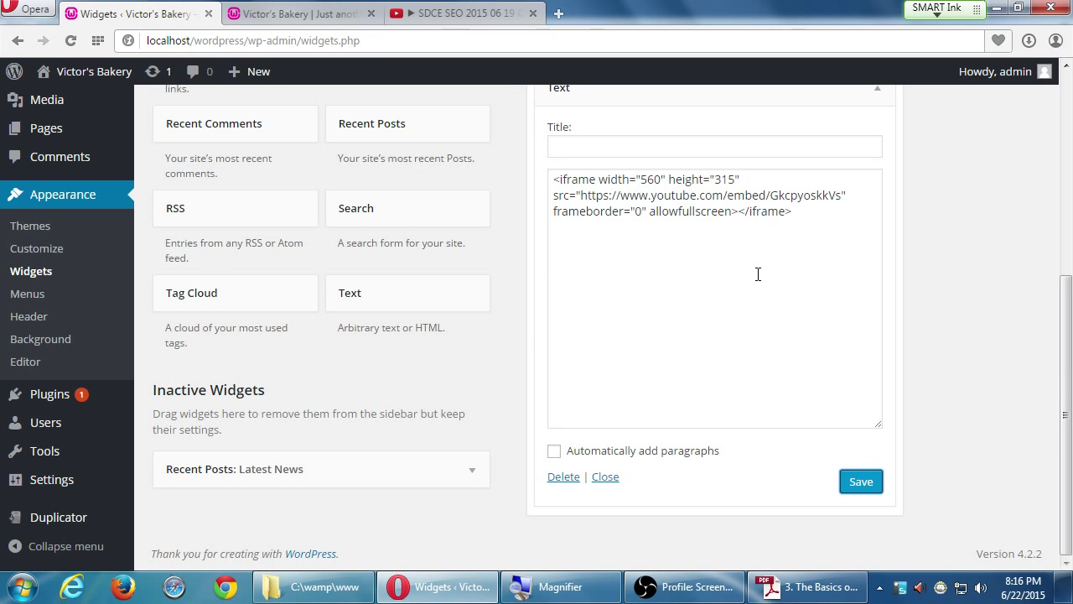
key(ctrl+t)
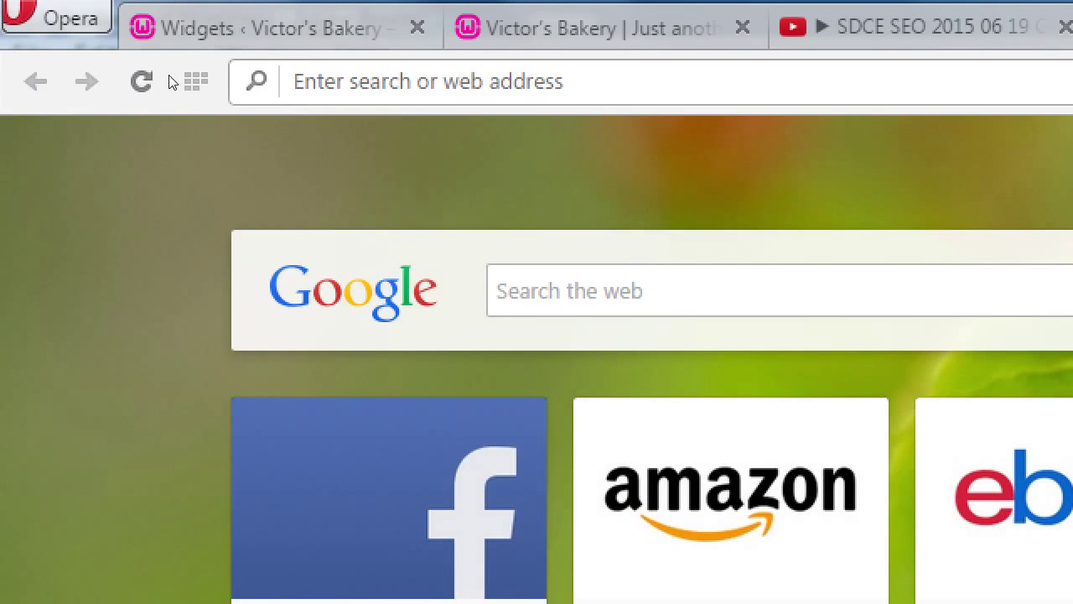
- Load the Vimeo home page in the new tab, then start another blank tab
text(vidmeo.com)
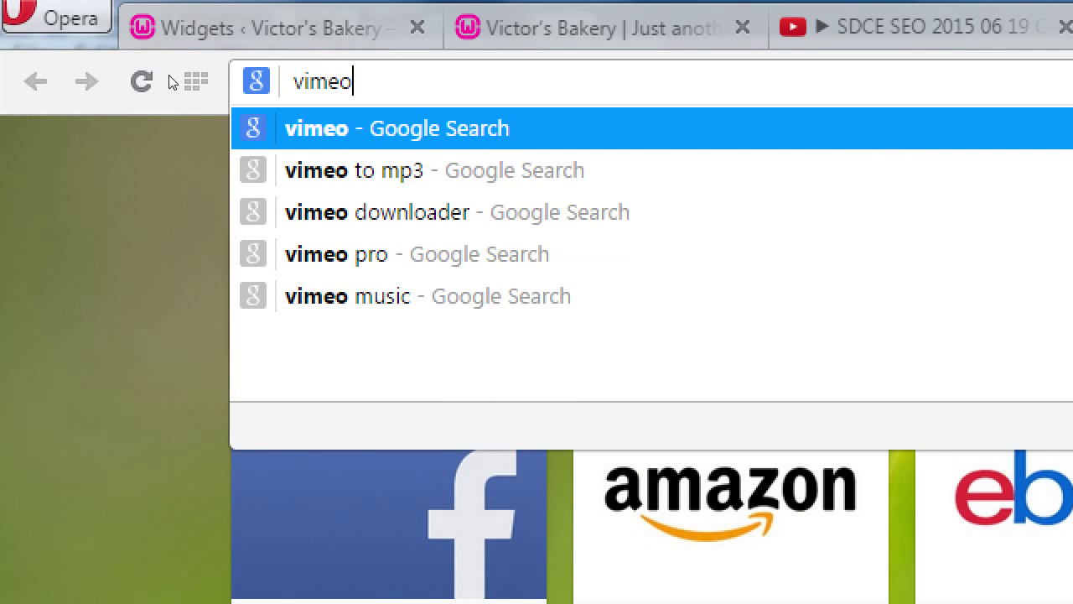
key(Return)
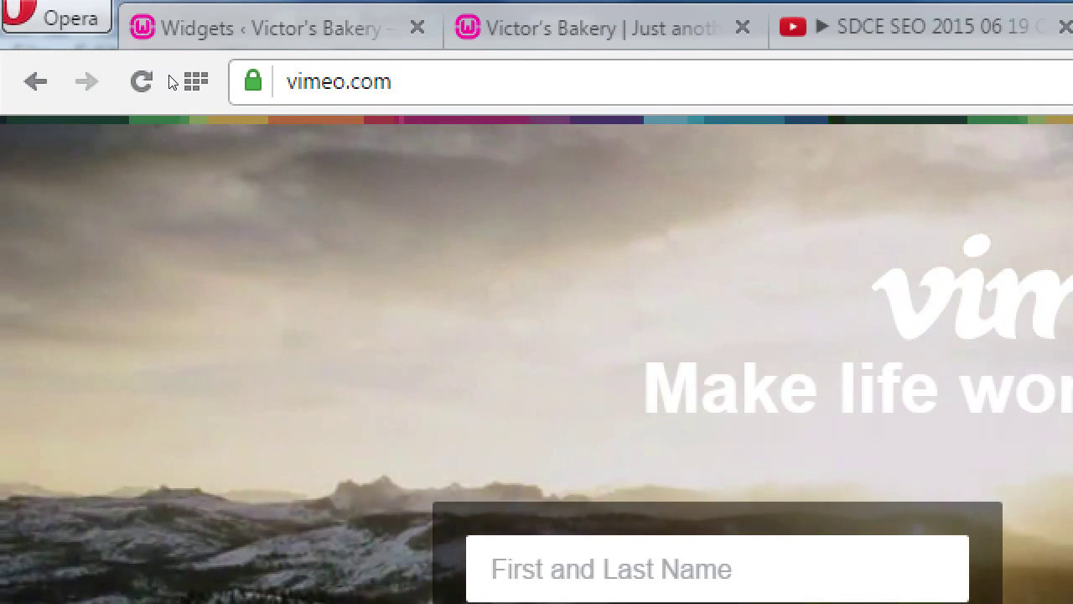
key(ctrl+t)
- Go to soundcloud.com and browse the tracks on its home page
text(soundcl)
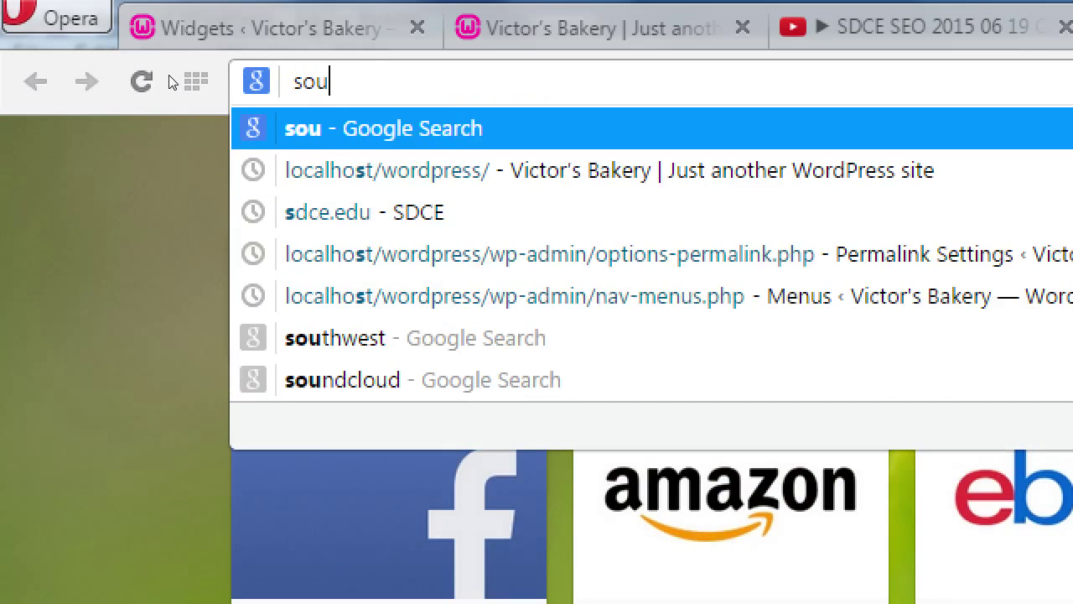
text(oud.com)
key(Return)
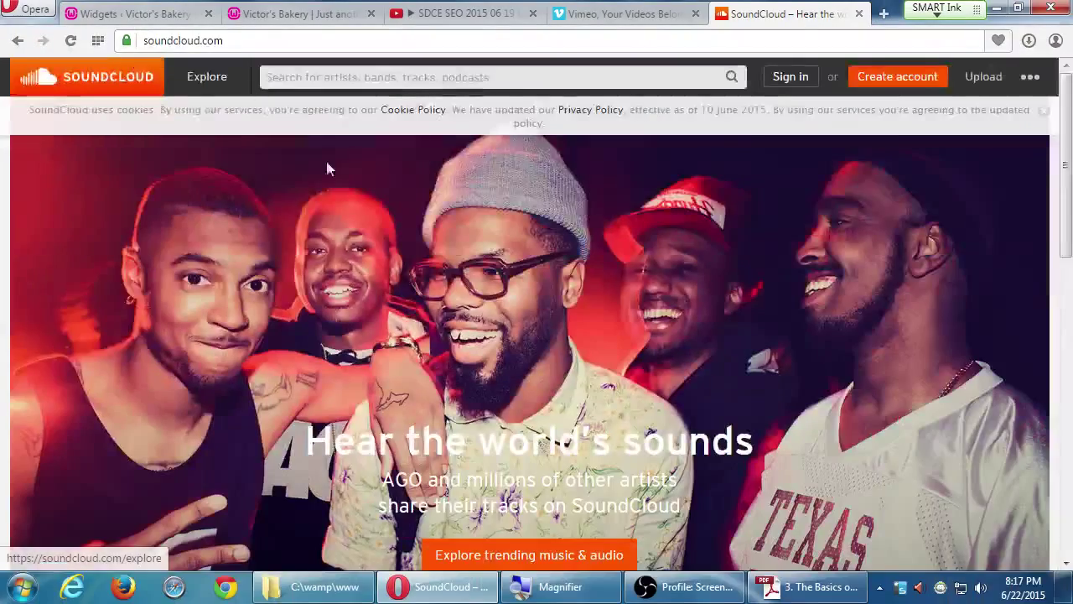
scroll(539, 352, down, 4)
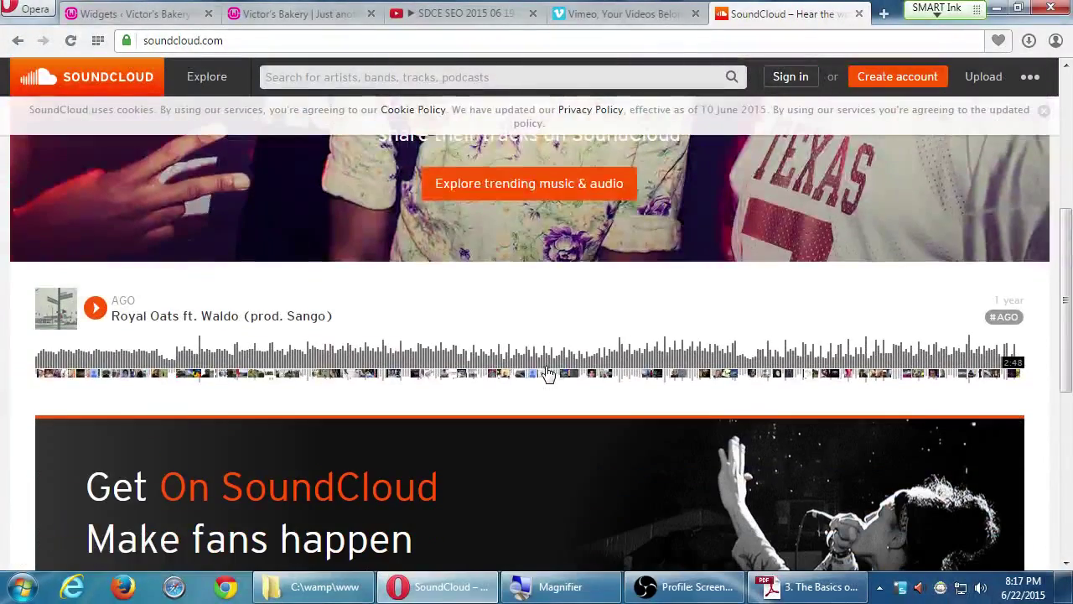
scroll(321, 365, down, 4)
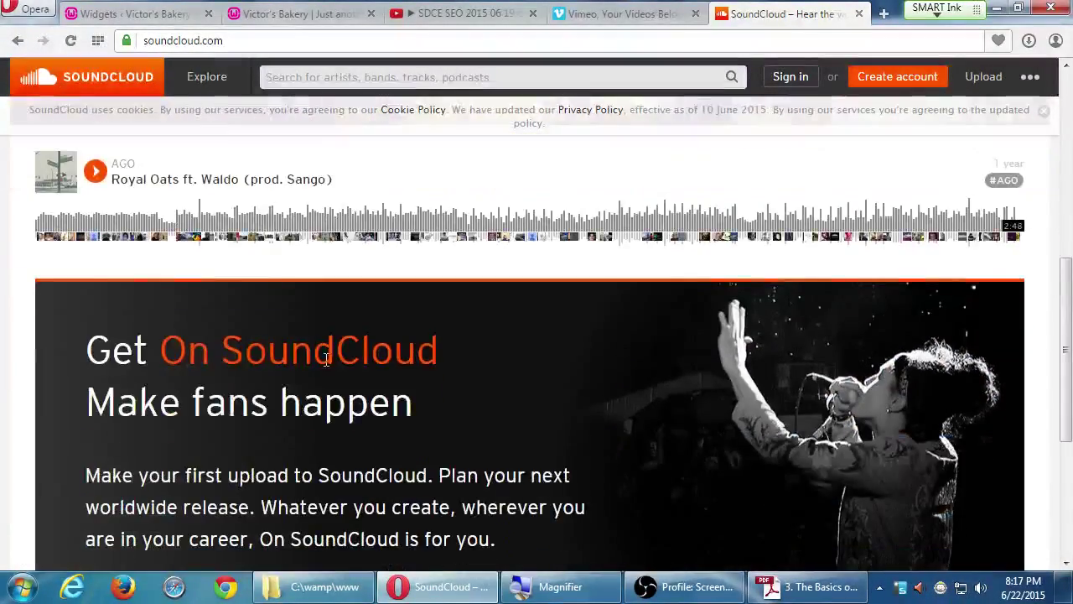
scroll(320, 363, down, 2)
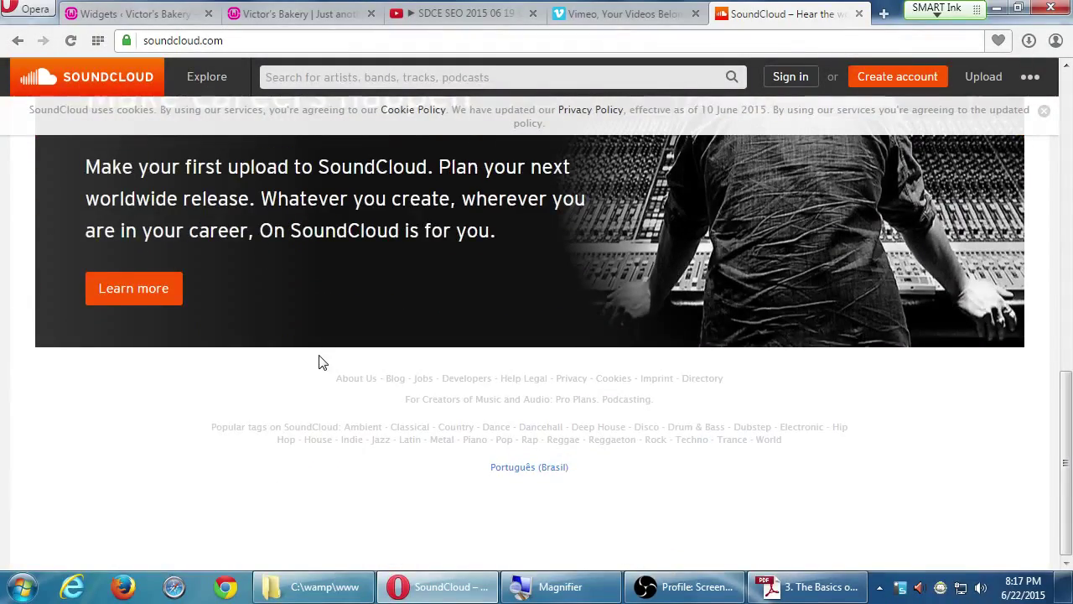
scroll(317, 359, up, 3)
scroll(320, 350, up, 3)
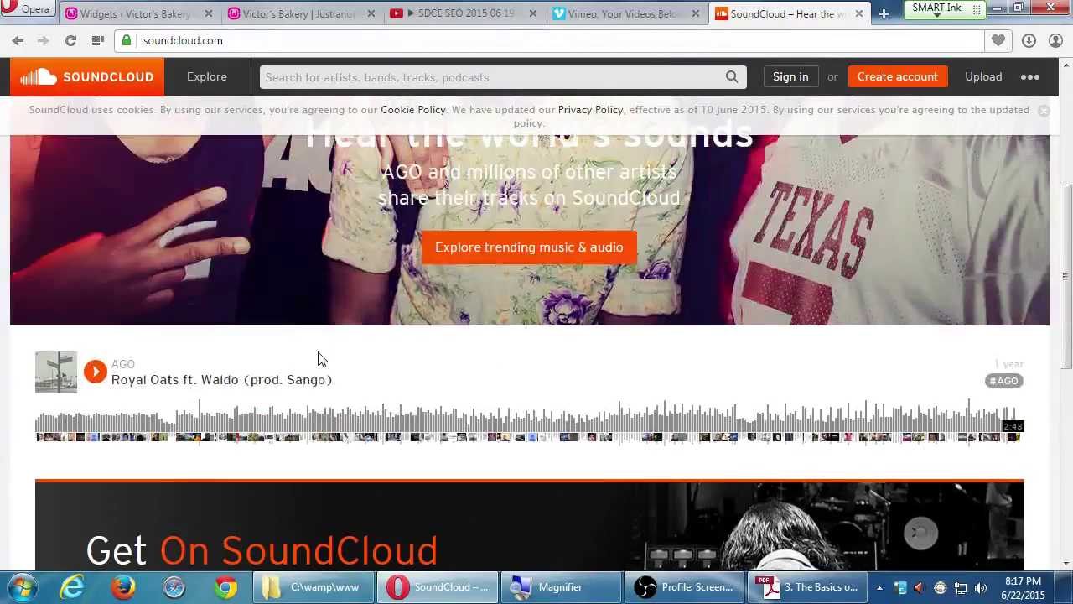
scroll(321, 352, down, 4)
scroll(322, 354, up, 1)
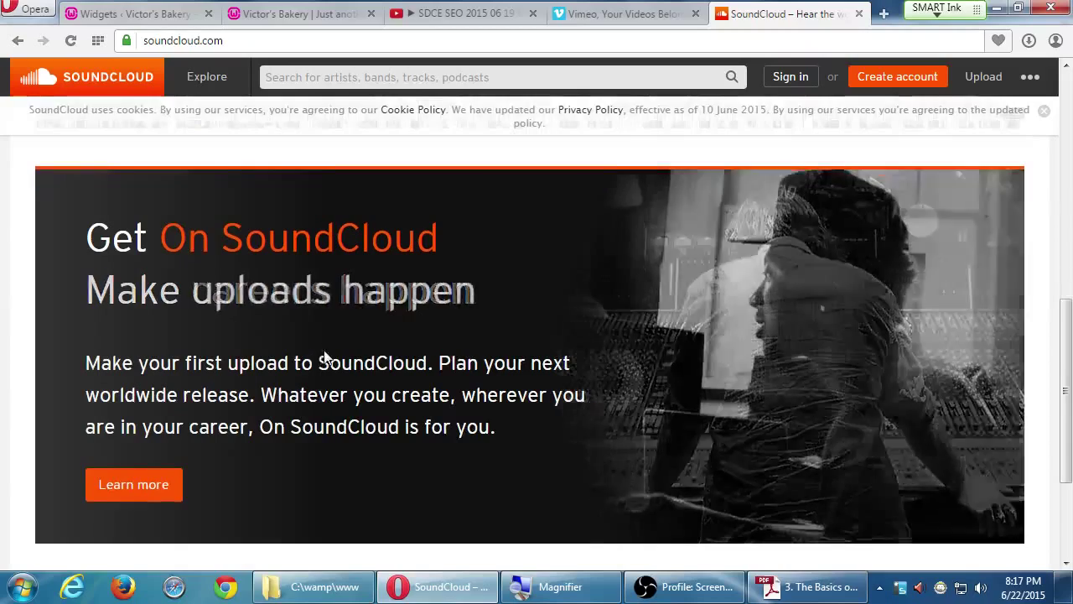
scroll(324, 350, up, 2)
scroll(324, 351, up, 2)
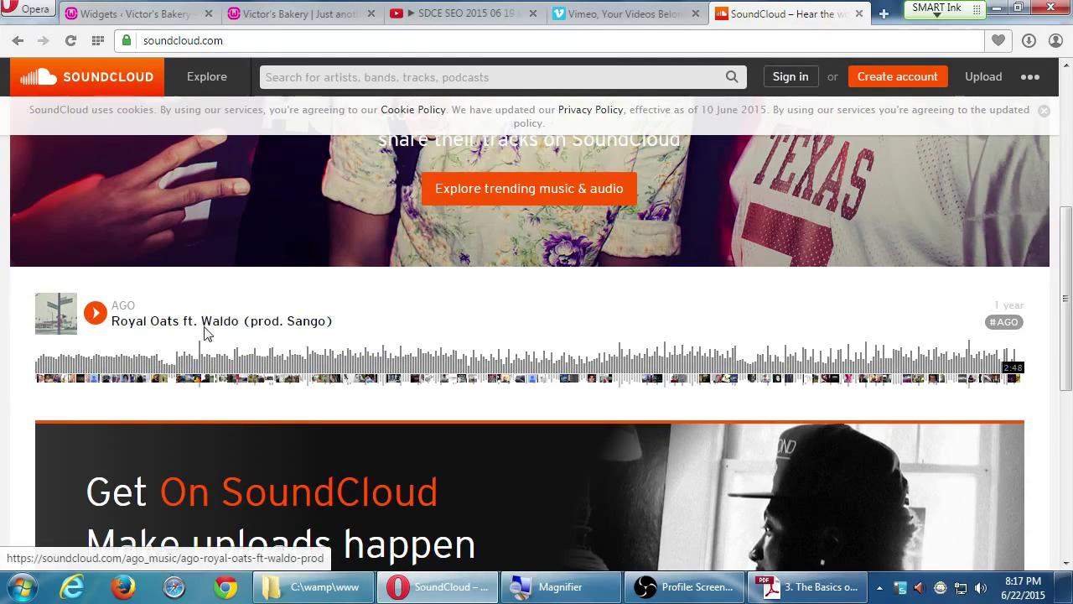
- Open the Royal Oats ft. Waldo (prod. Sango) track and show its embed code and preview
click(205, 327)
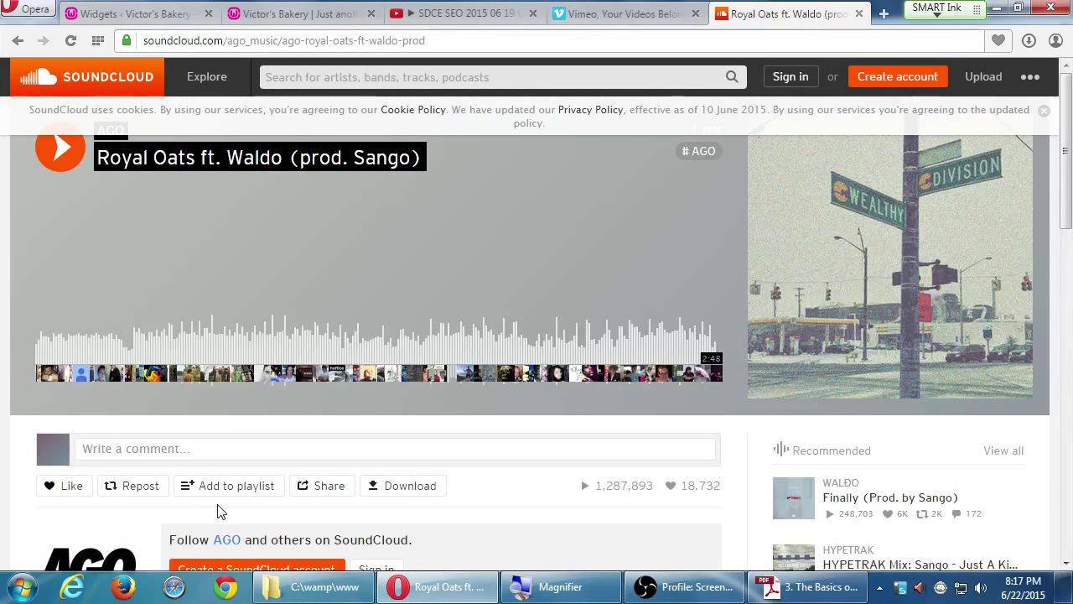
click(322, 486)
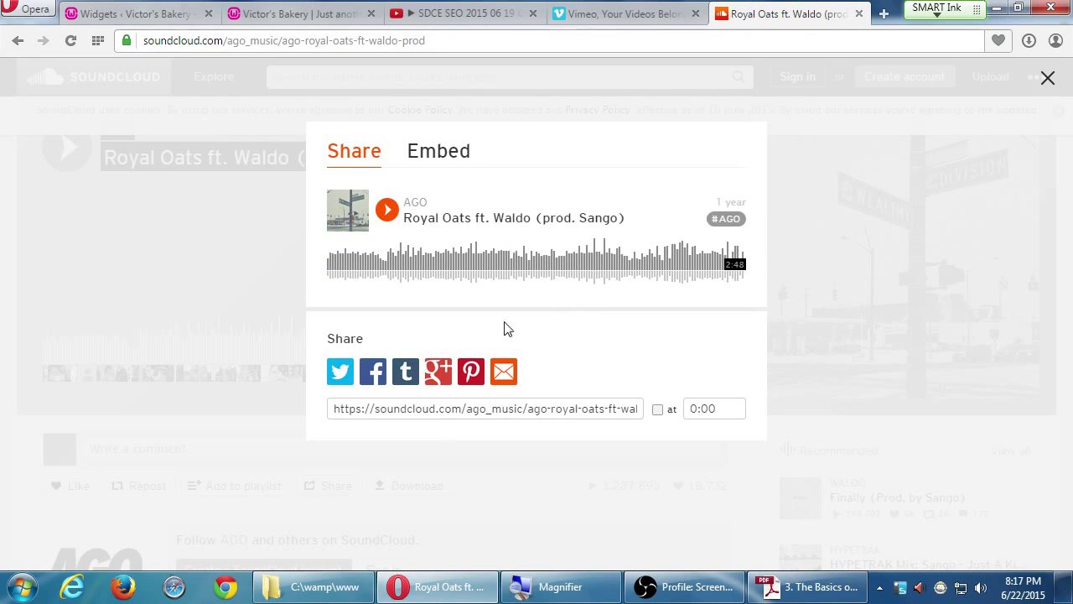
click(436, 163)
scroll(450, 391, down, 2)
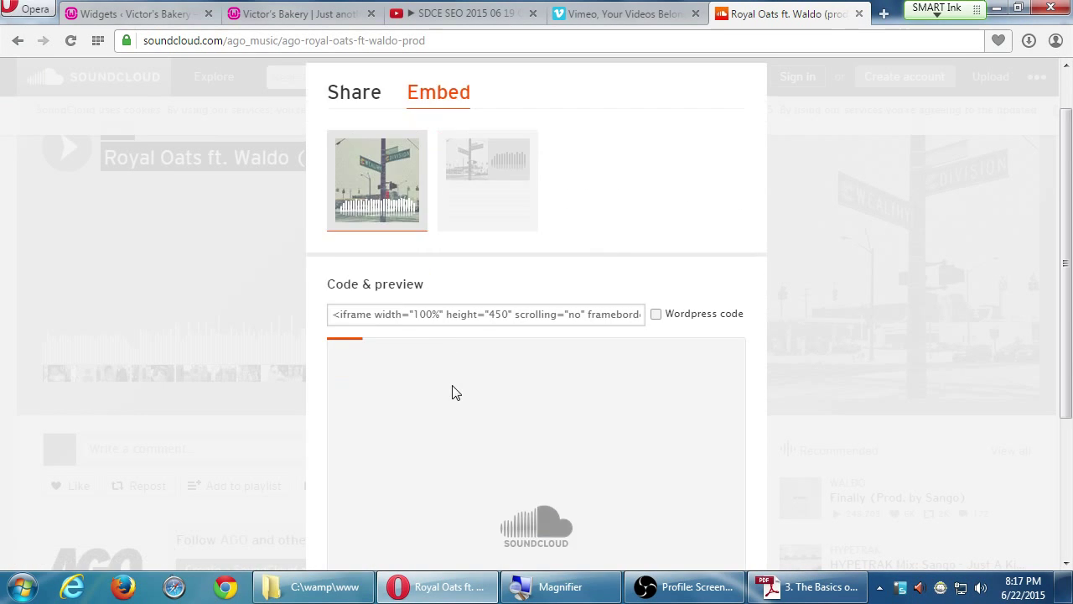
scroll(455, 394, down, 1)
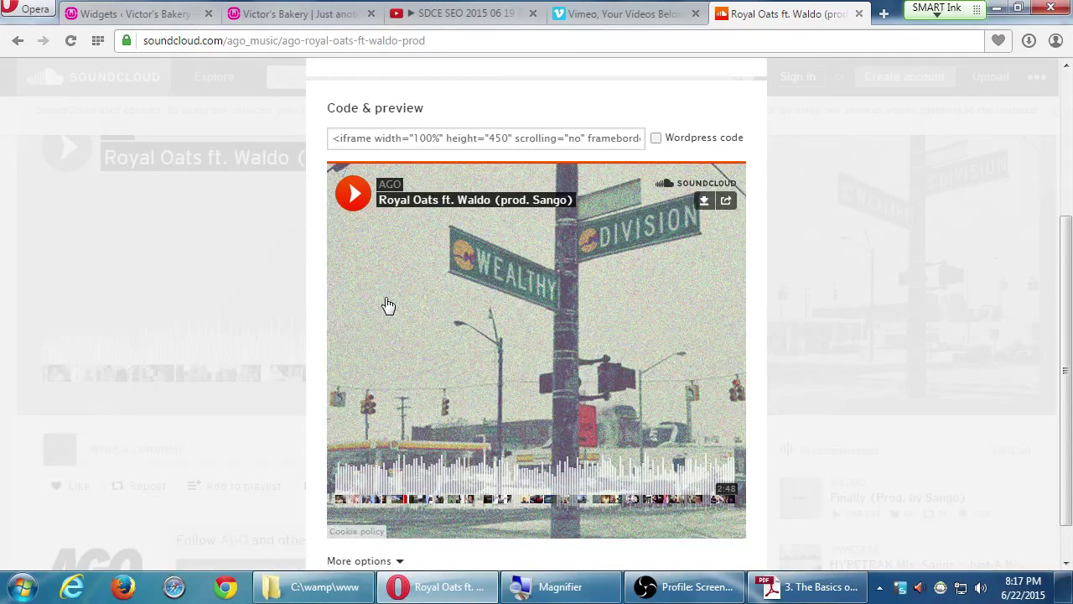
- Load slideshare.com in a new browser tab and scroll through the featured presentations
key(ctrl+t)
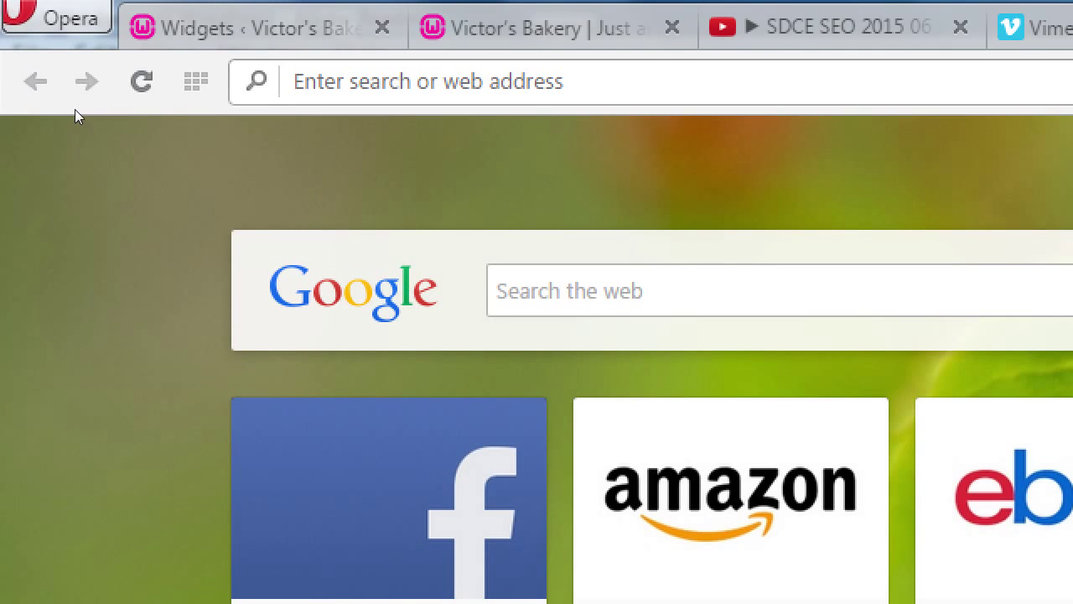
text(slideshare.co)
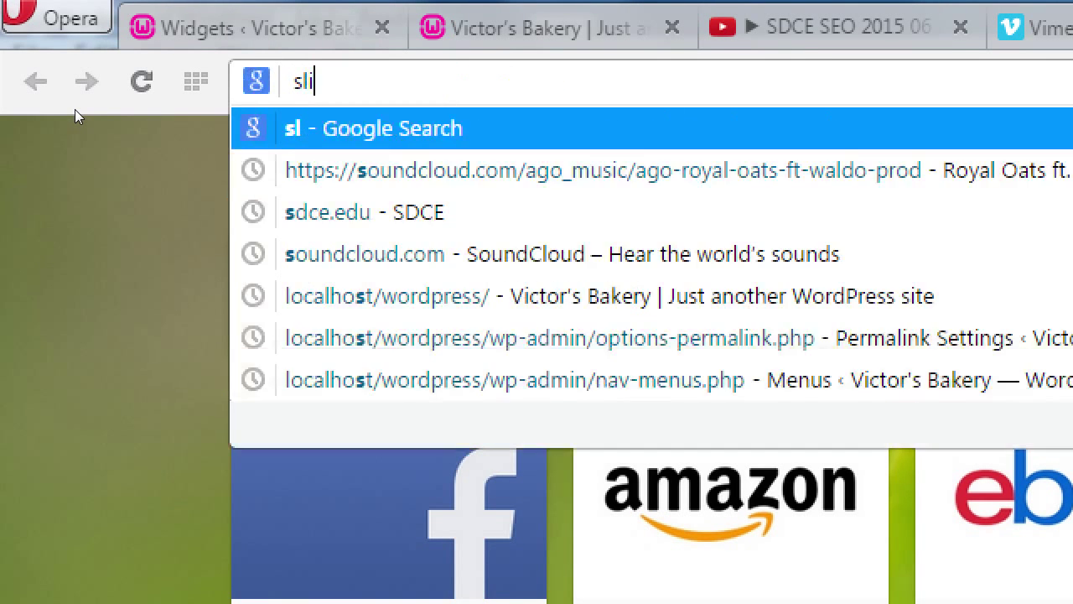
text(m)
key(Return)
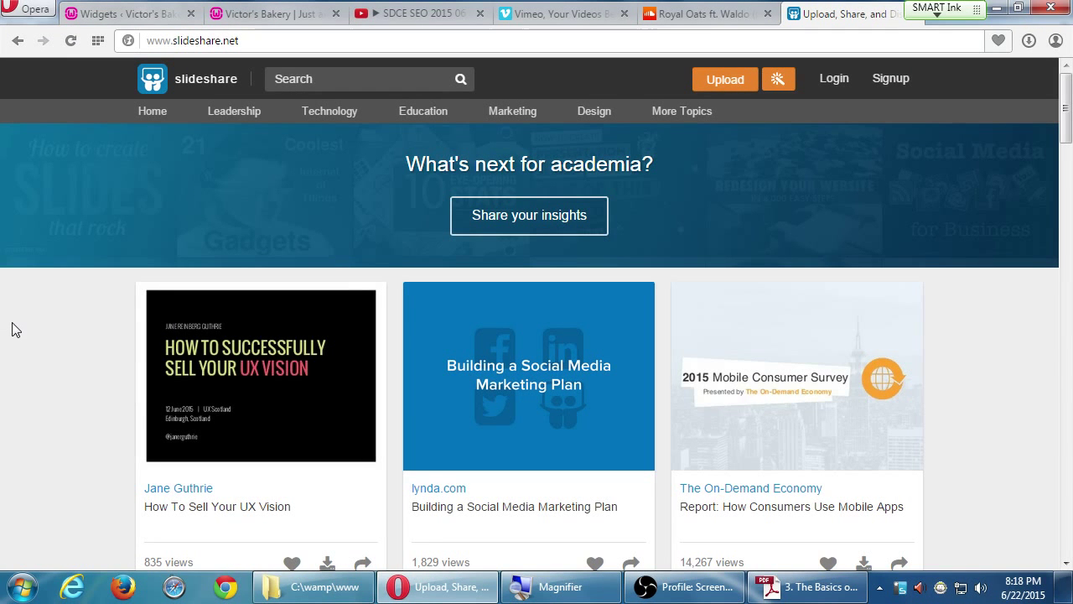
scroll(12, 321, down, 1)
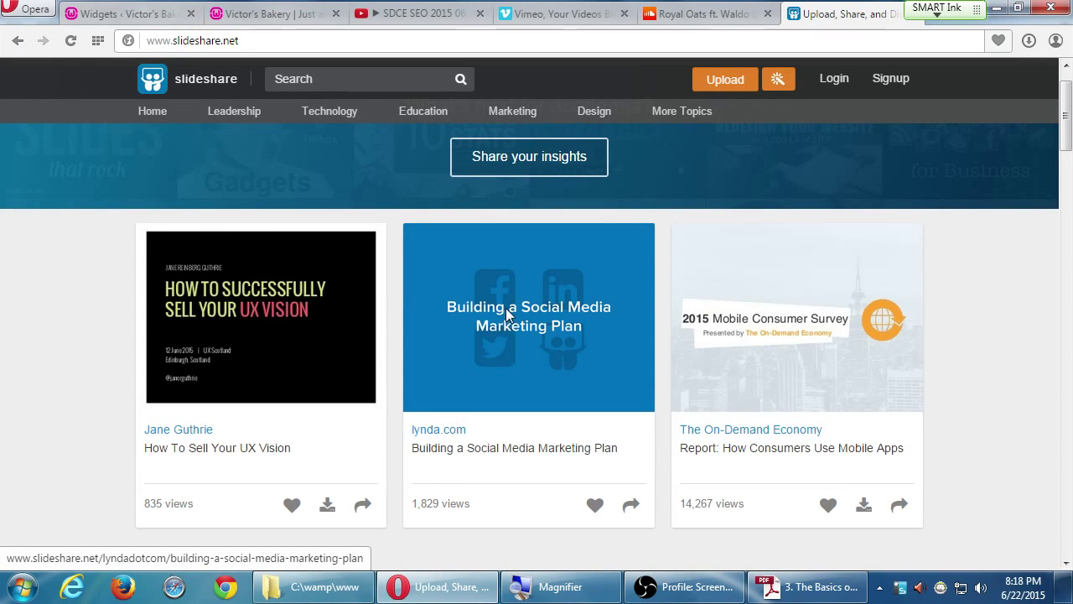
- Open the 'Building a Social Media Marketing Plan' video and preview it, skipping ahead to about 01:05
click(505, 312)
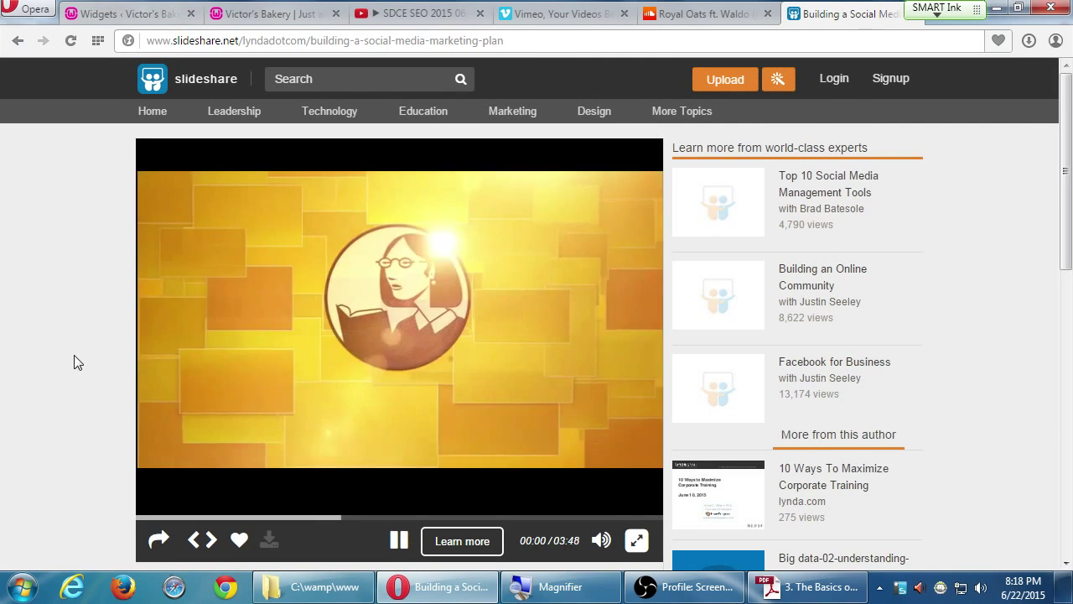
scroll(75, 361, down, 1)
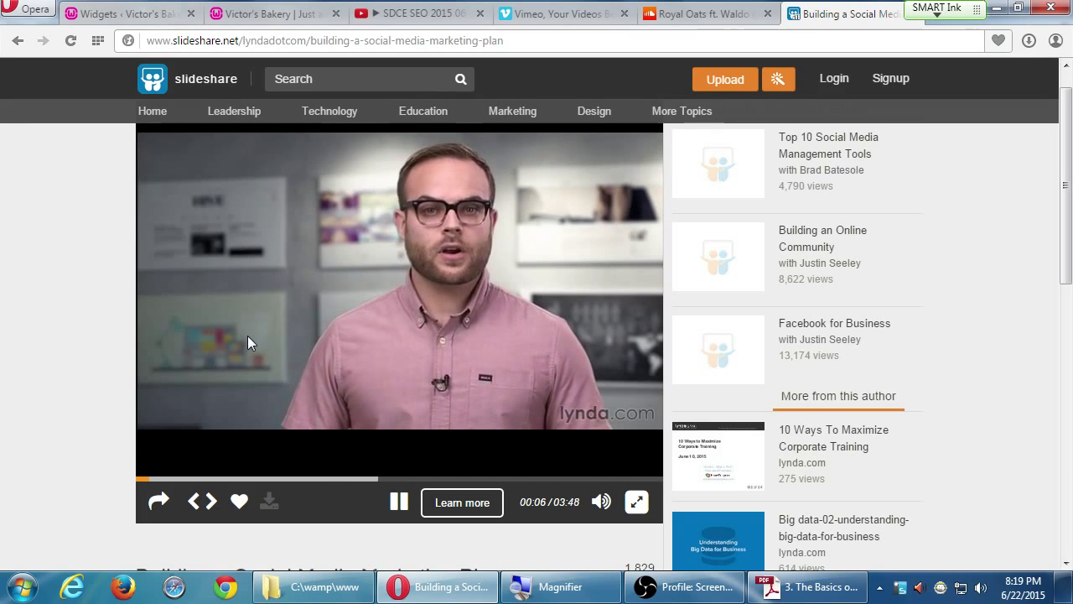
click(399, 503)
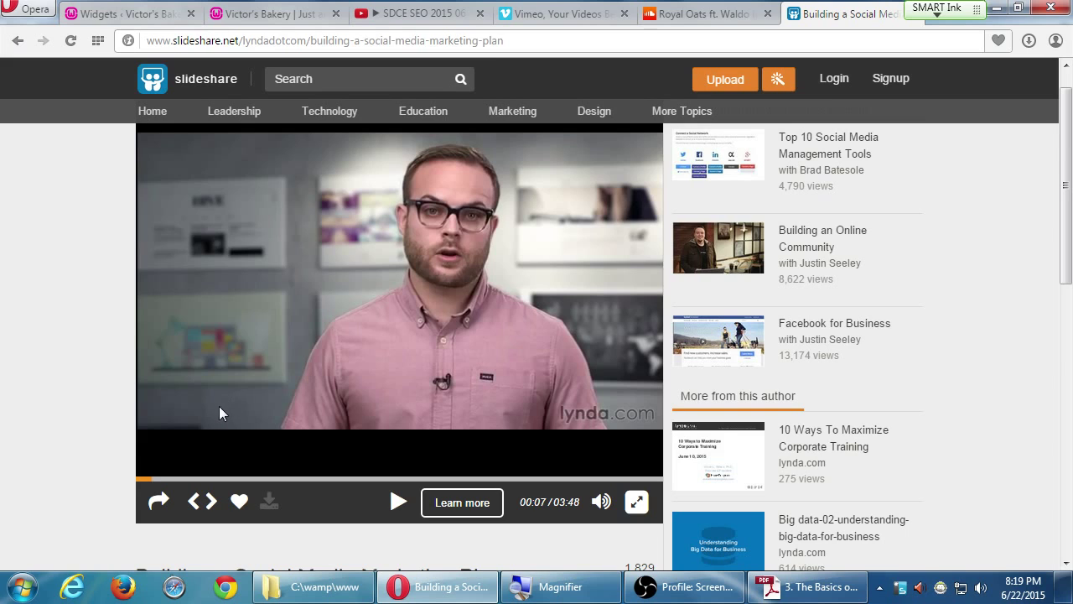
click(207, 480)
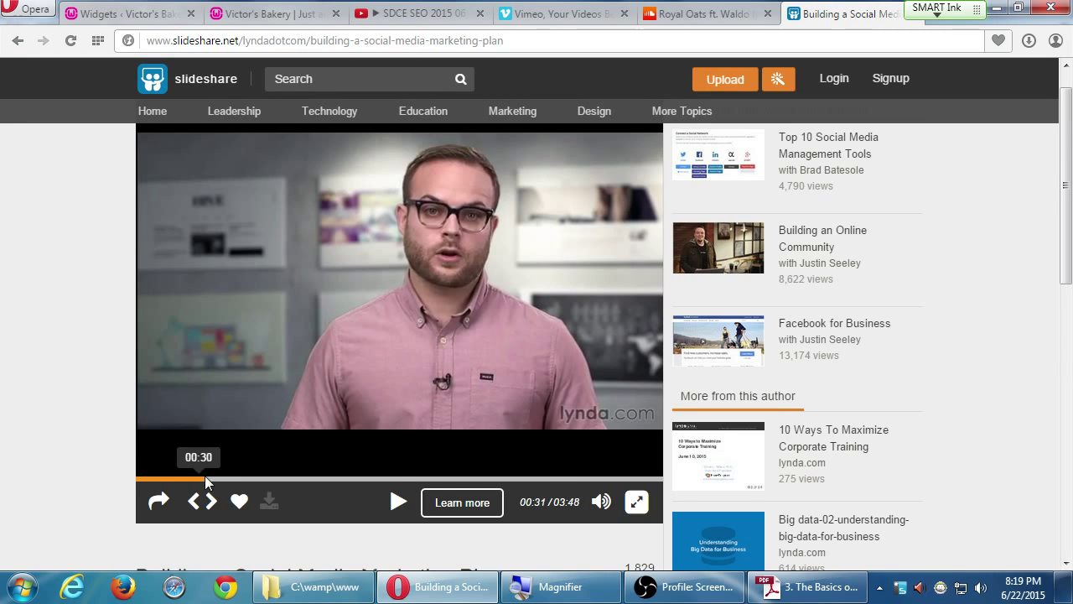
click(286, 479)
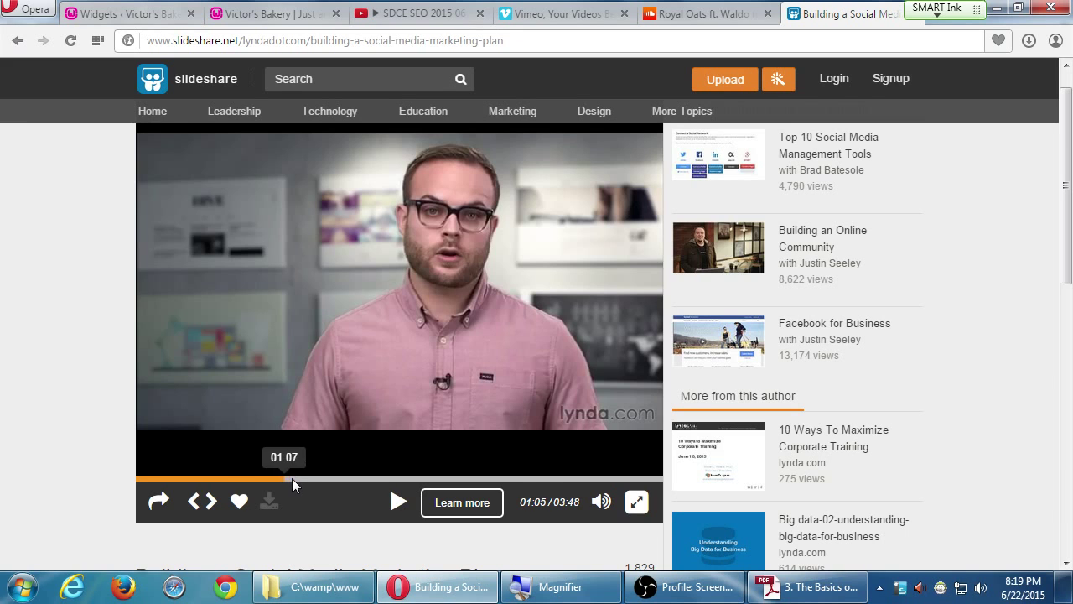
click(396, 505)
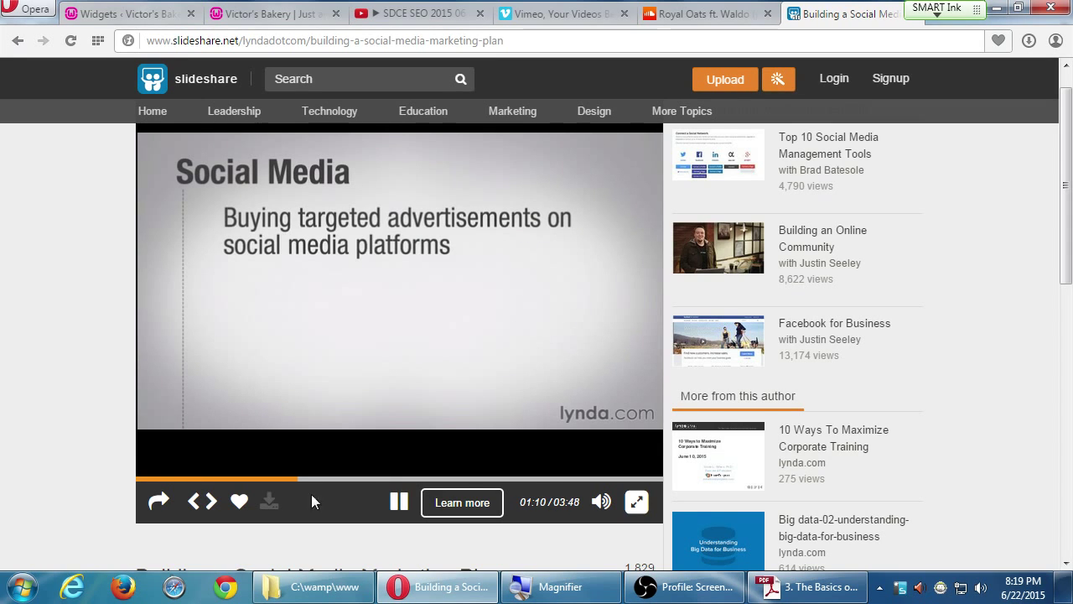
- Pause the video and select the iframe embed code in its Share panel
click(388, 500)
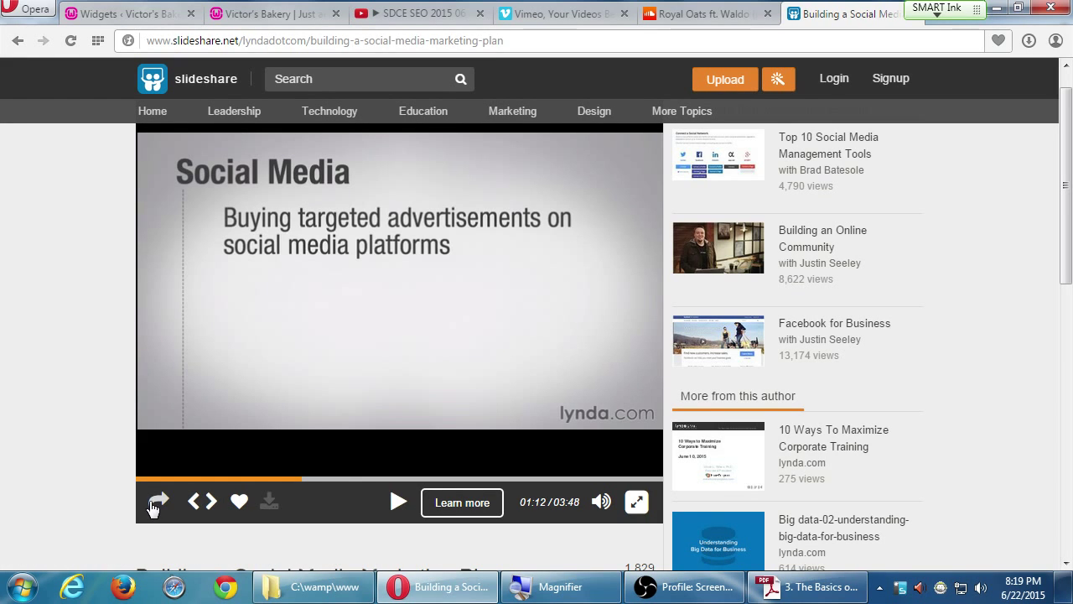
click(158, 501)
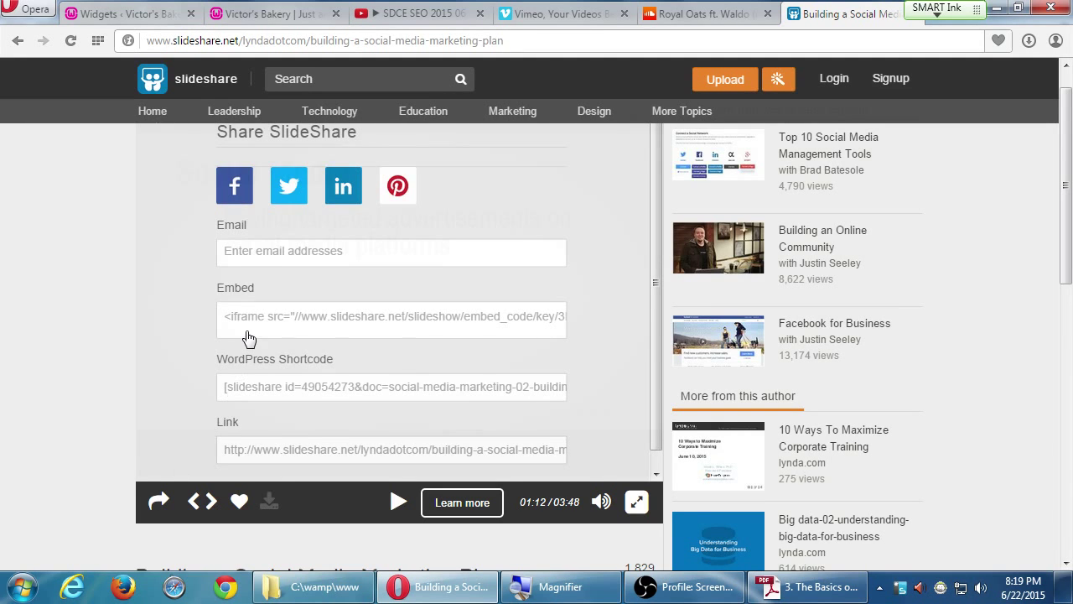
click(255, 325)
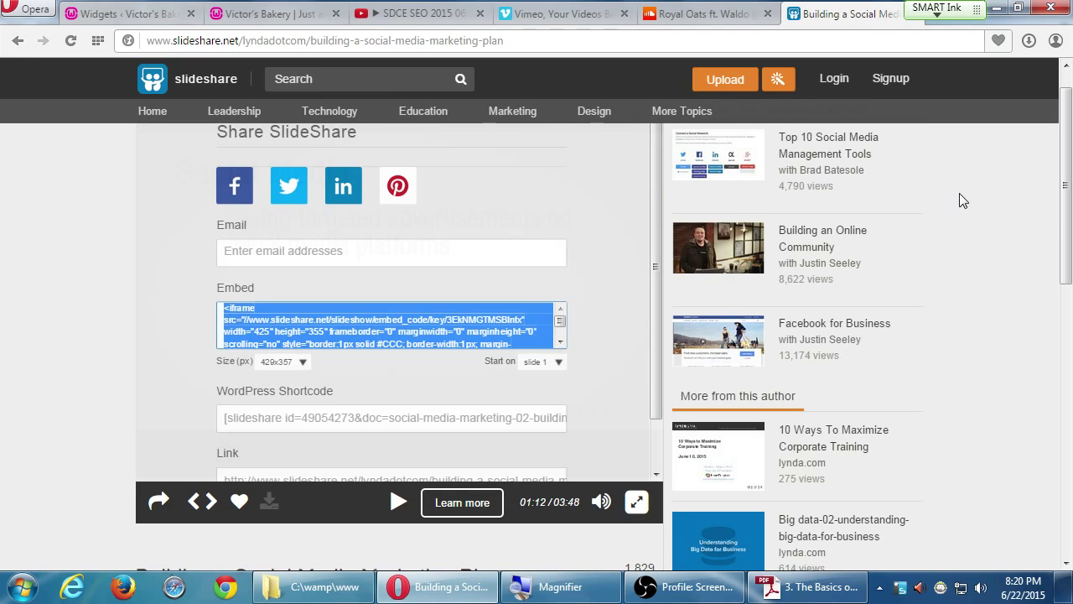
- Select the presentation's full WordPress shortcode in the SlideShare Share panel
drag(649, 269, 655, 344)
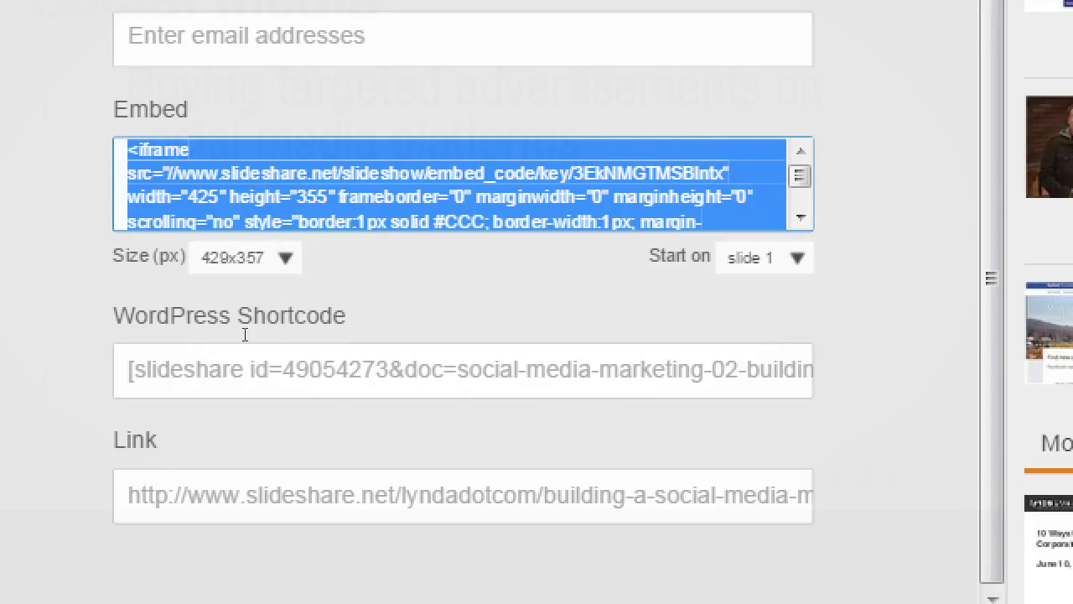
click(296, 331)
double_click(296, 331)
click(289, 356)
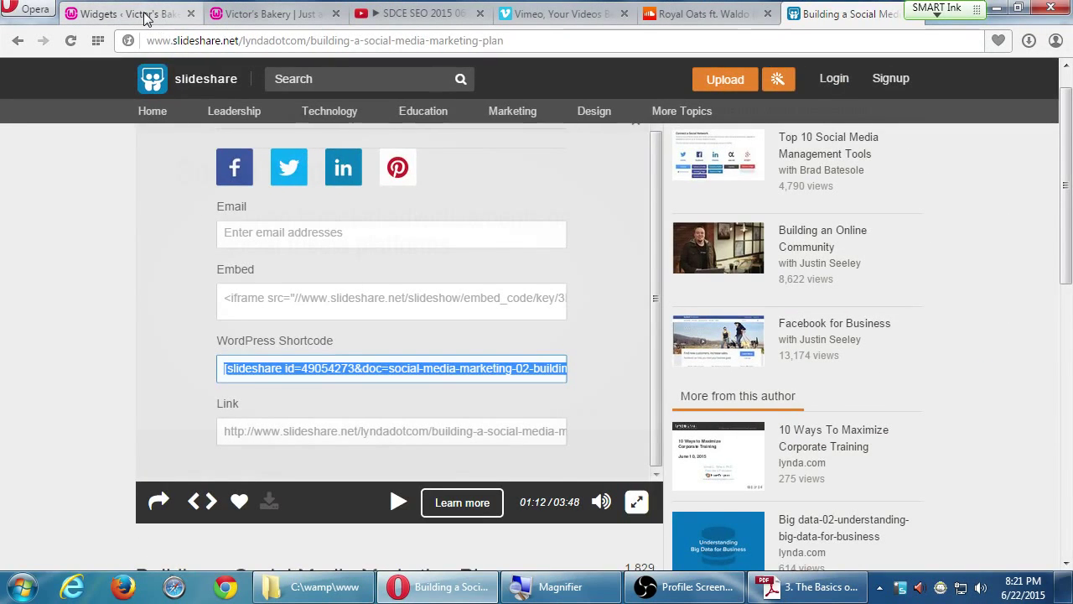
- Glance at the WordPress Widgets page, then close SlideShare's share options to resume the video
click(144, 18)
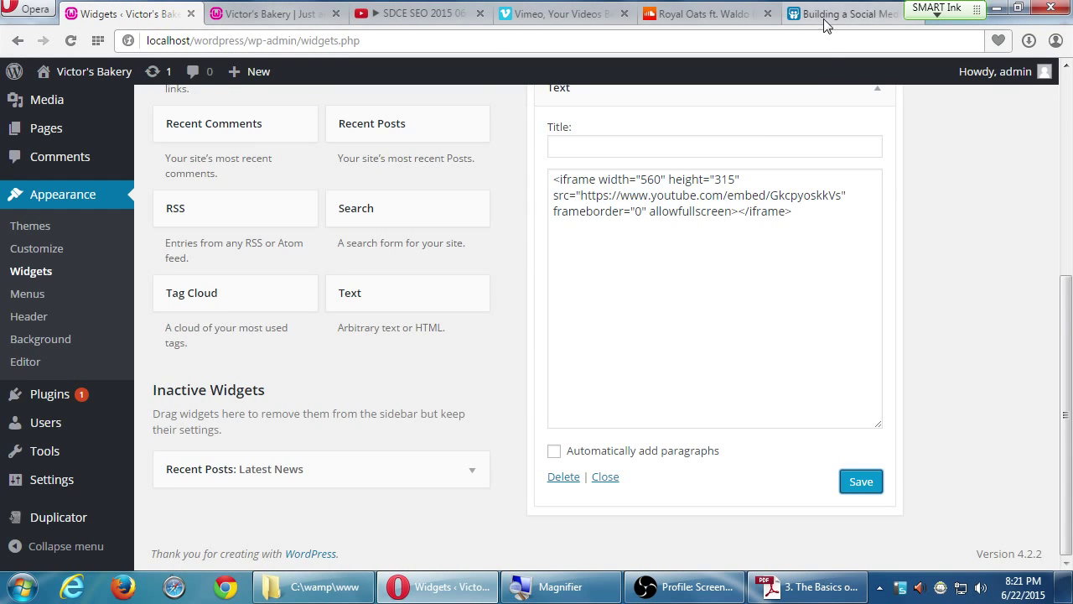
click(824, 25)
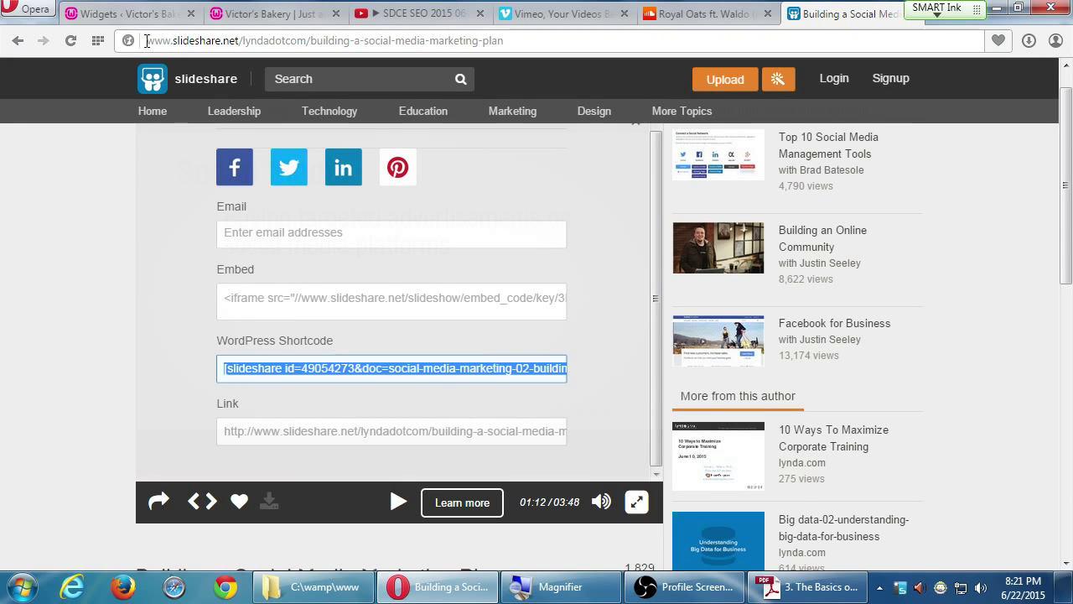
click(126, 14)
mouse_move(73, 124)
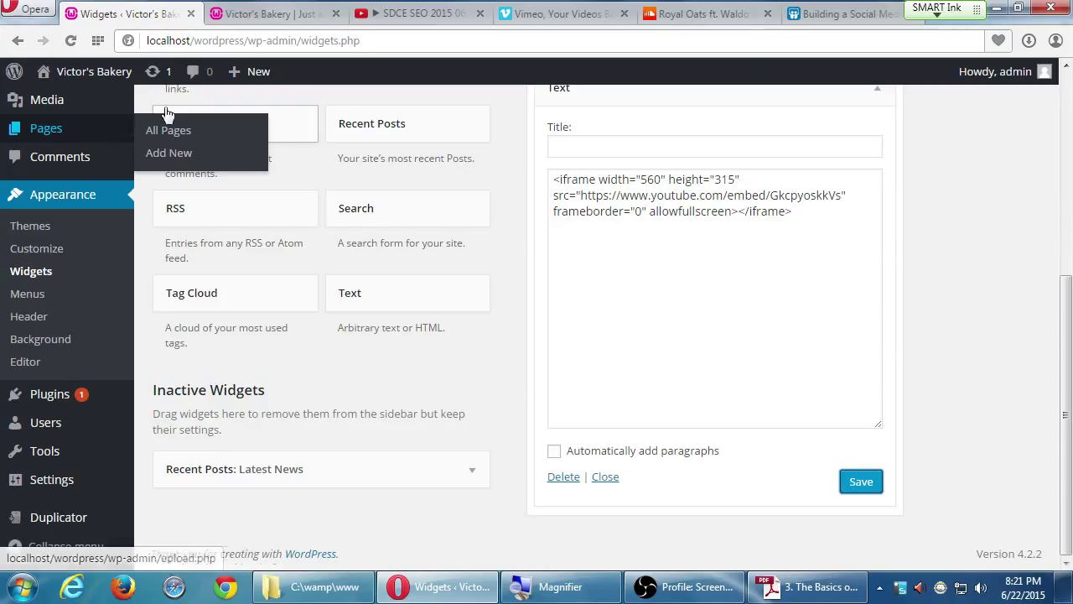
click(824, 16)
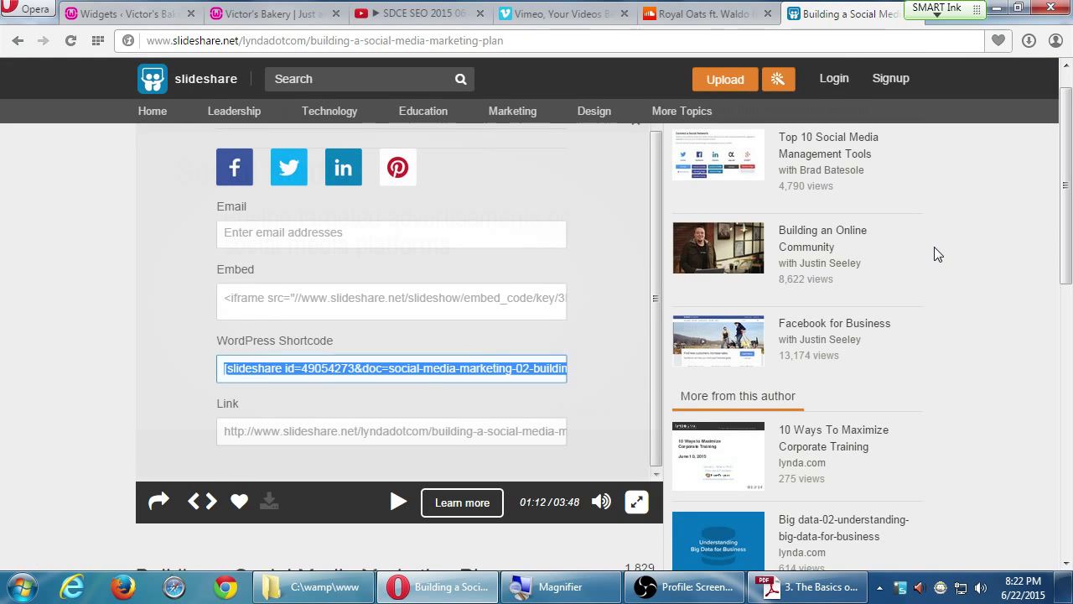
scroll(933, 255, up, 1)
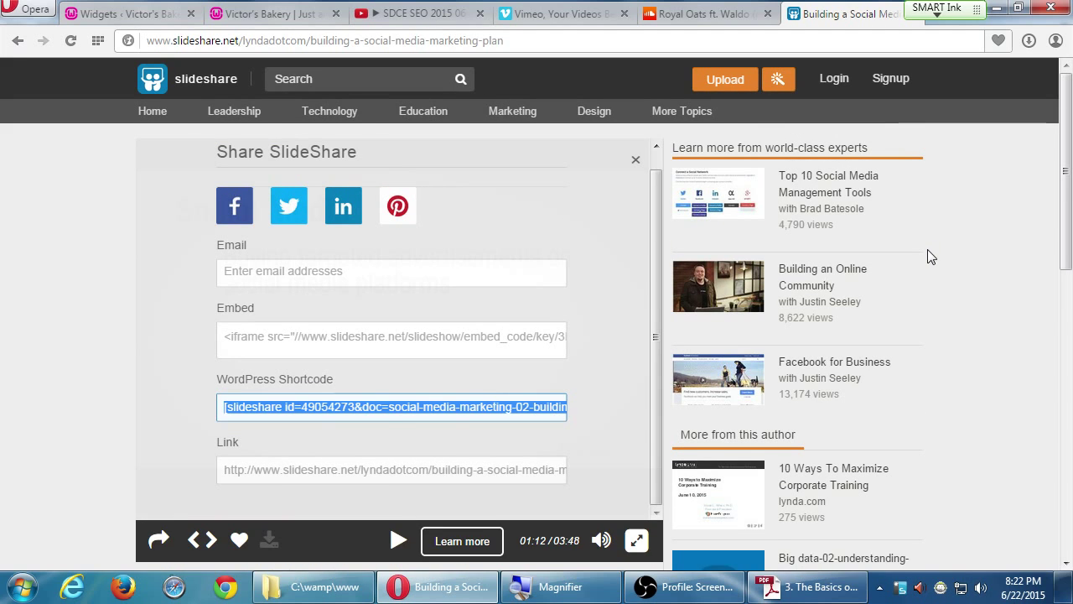
click(635, 160)
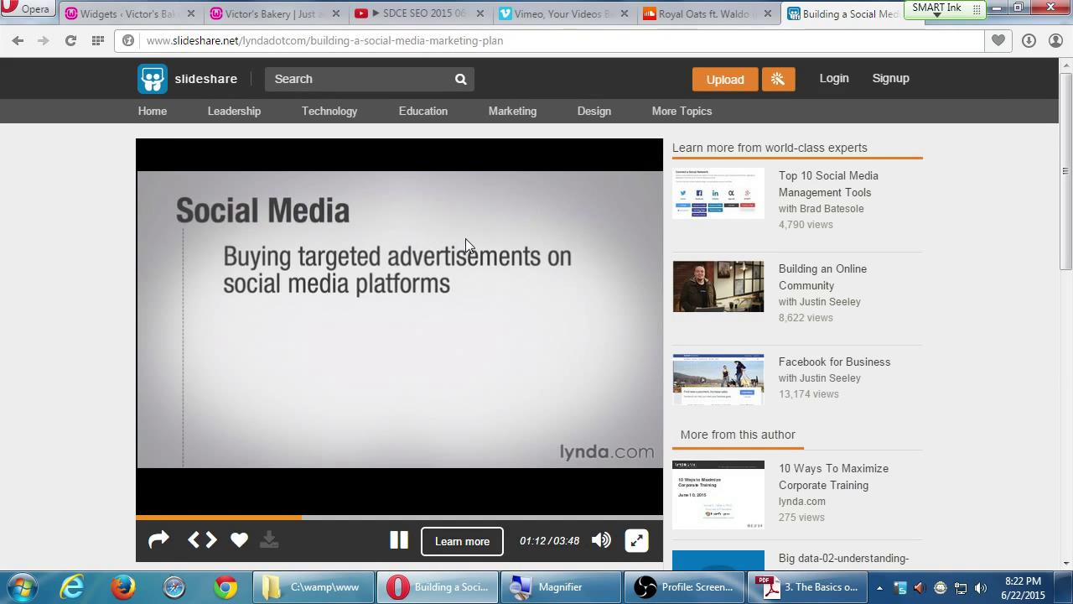
- Pause the marketing-plan video and select the WordPress shortcode again
click(398, 540)
scroll(46, 373, down, 3)
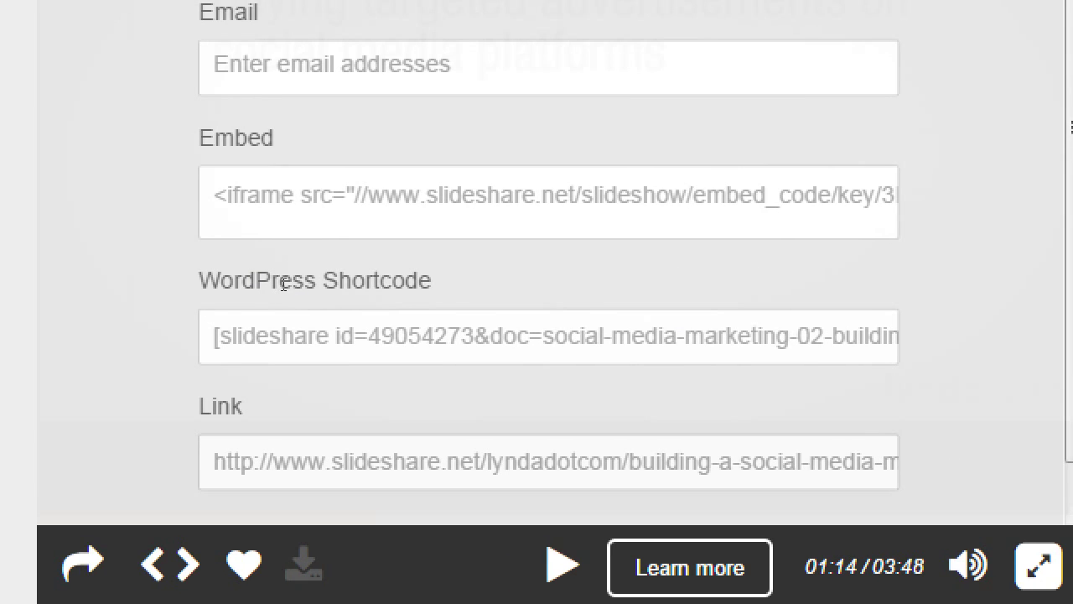
click(286, 311)
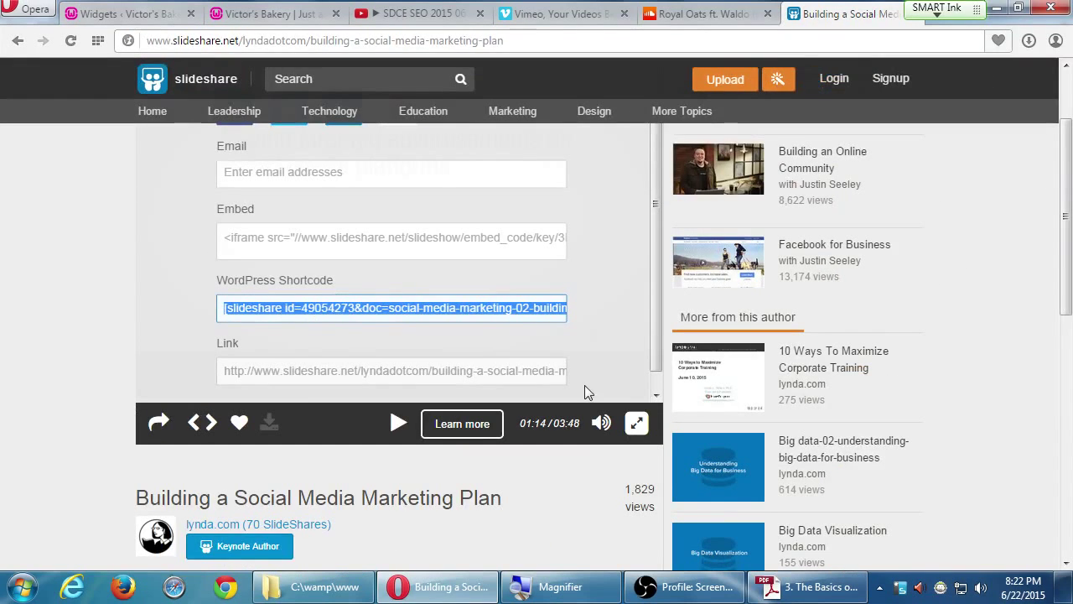
- Clear the shortcode selection and switch to the WordPress basics practice PDF
click(660, 586)
click(660, 587)
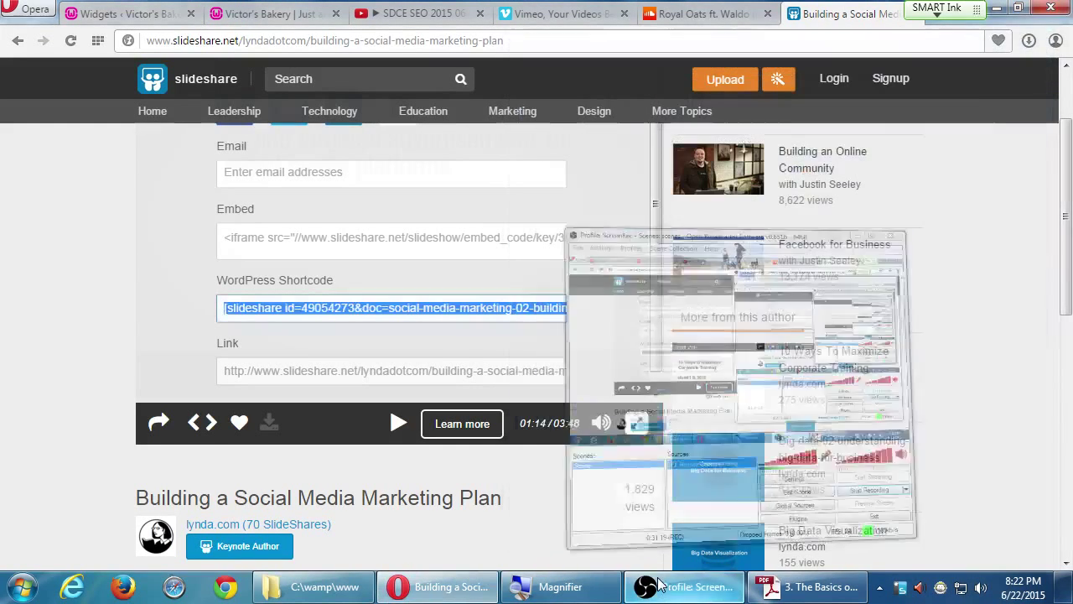
click(982, 192)
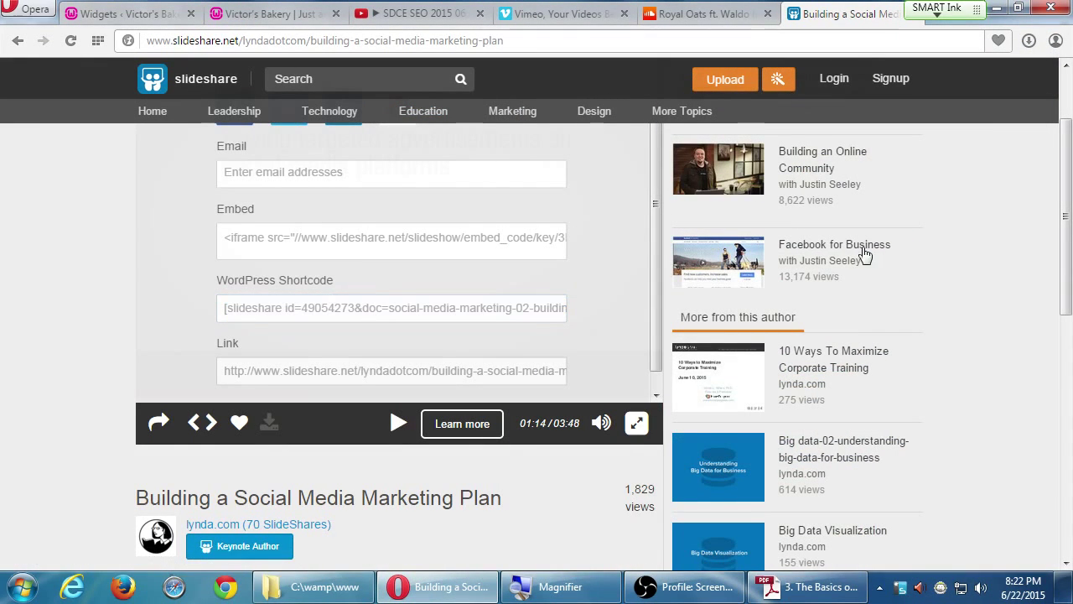
key(alt+Tab)
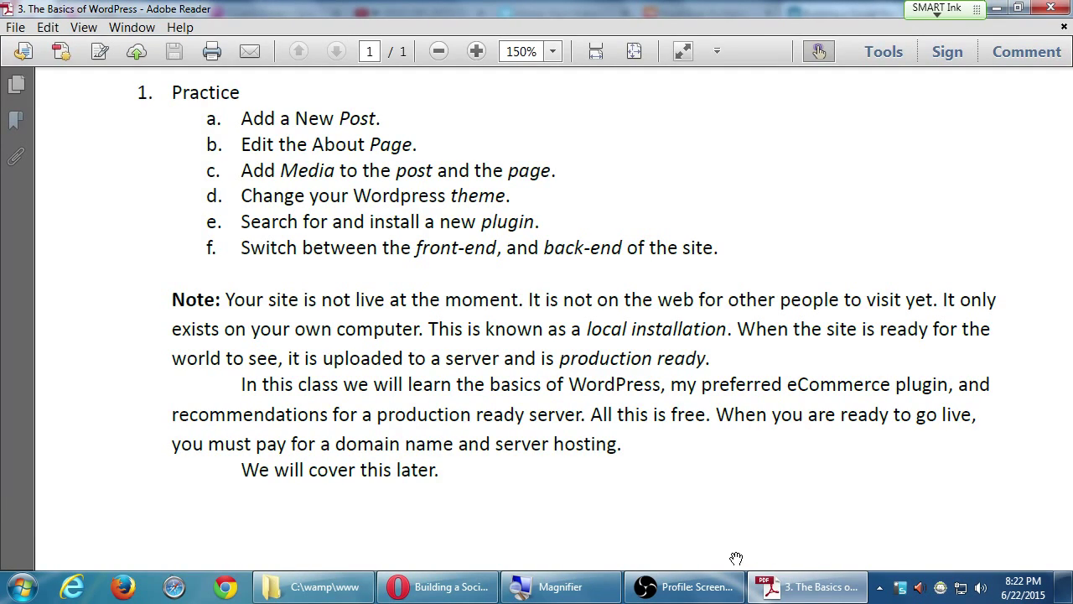
- Minimize the Adobe Reader handout, restore it, then minimize it again to reveal Opera
click(757, 578)
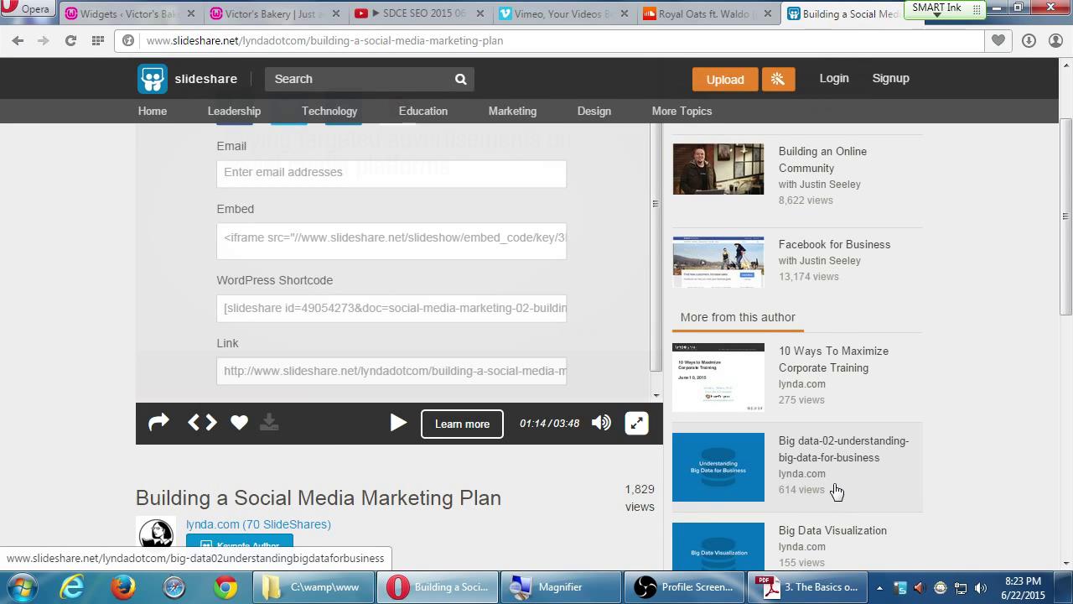
click(812, 587)
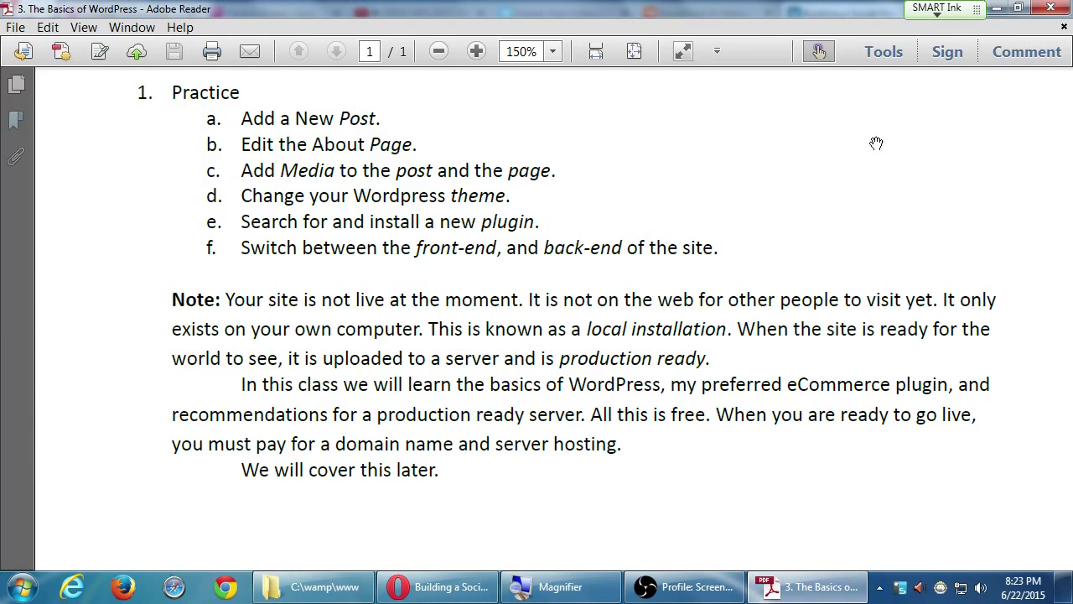
click(998, 11)
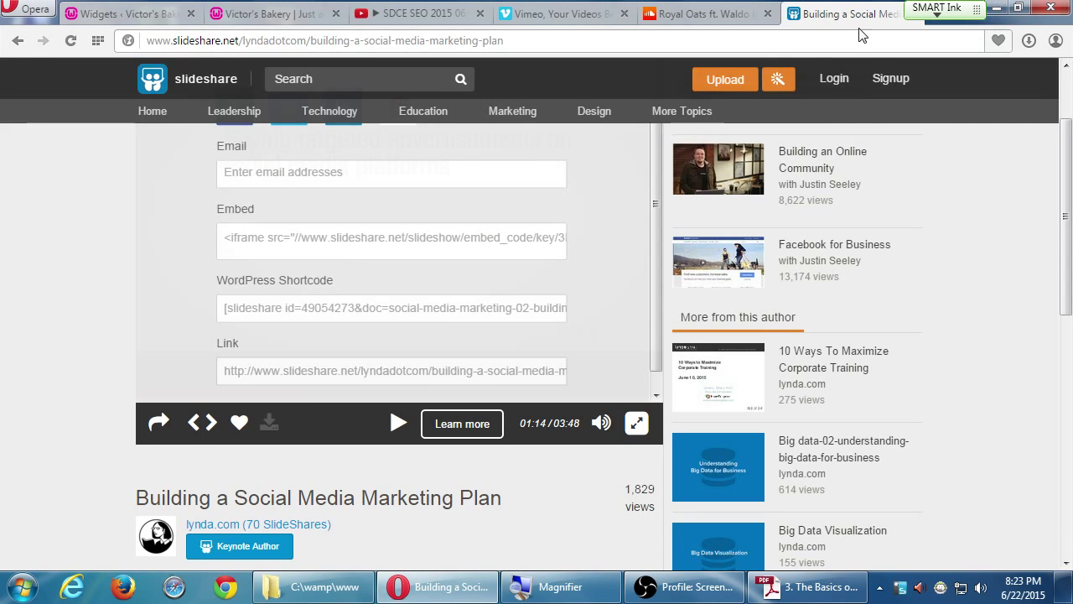
- Close the SlideShare, SoundCloud, Vimeo and YouTube tabs, then collapse the Text widget
middle_click(813, 18)
middle_click(813, 14)
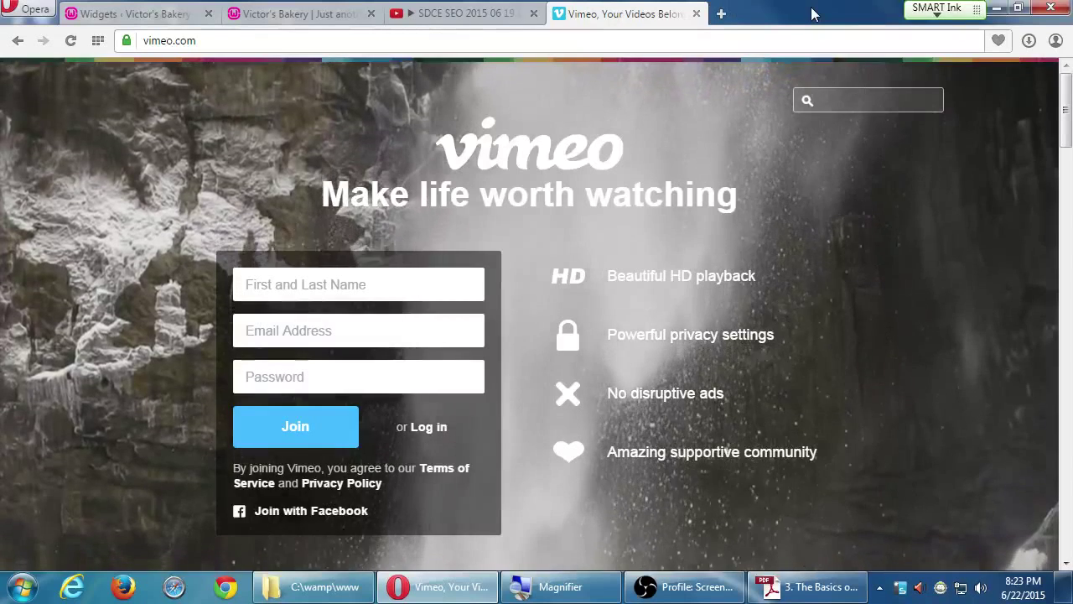
key(ctrl+w)
key(ctrl+w)
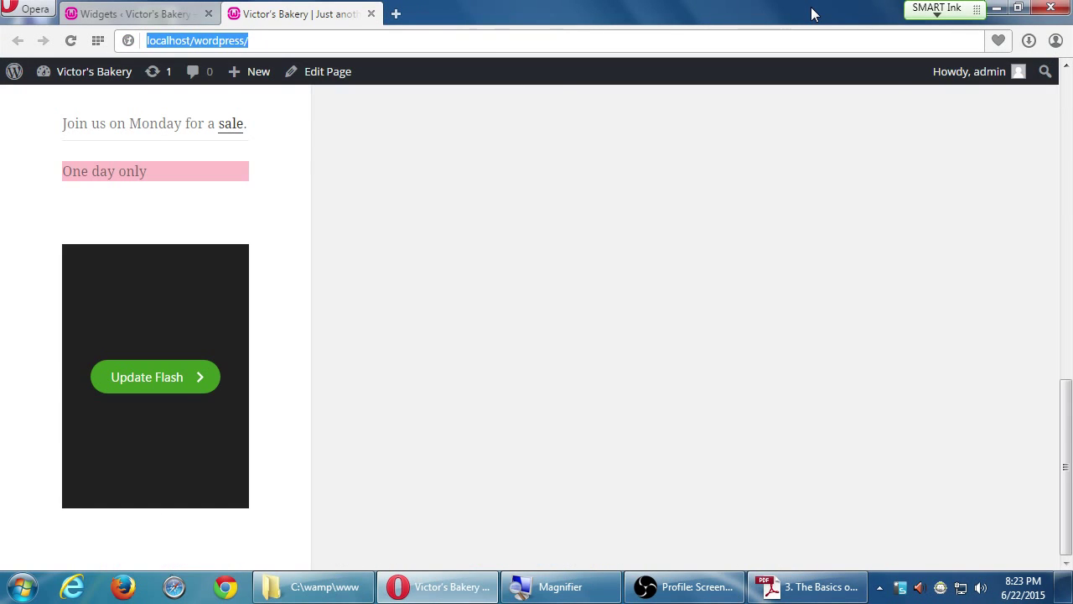
key(ctrl+w)
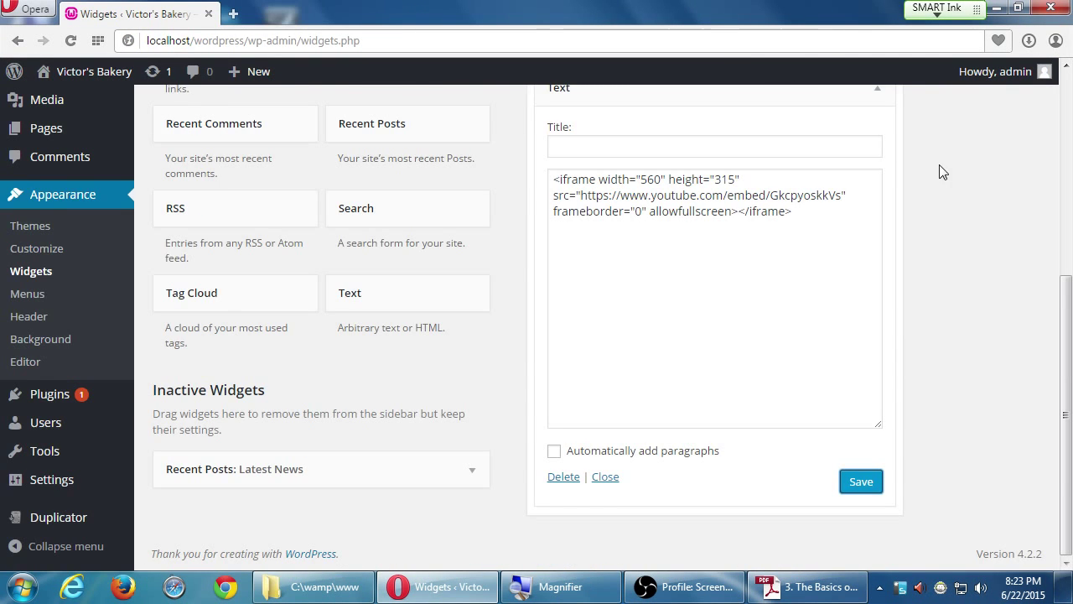
scroll(942, 177, up, 3)
click(696, 210)
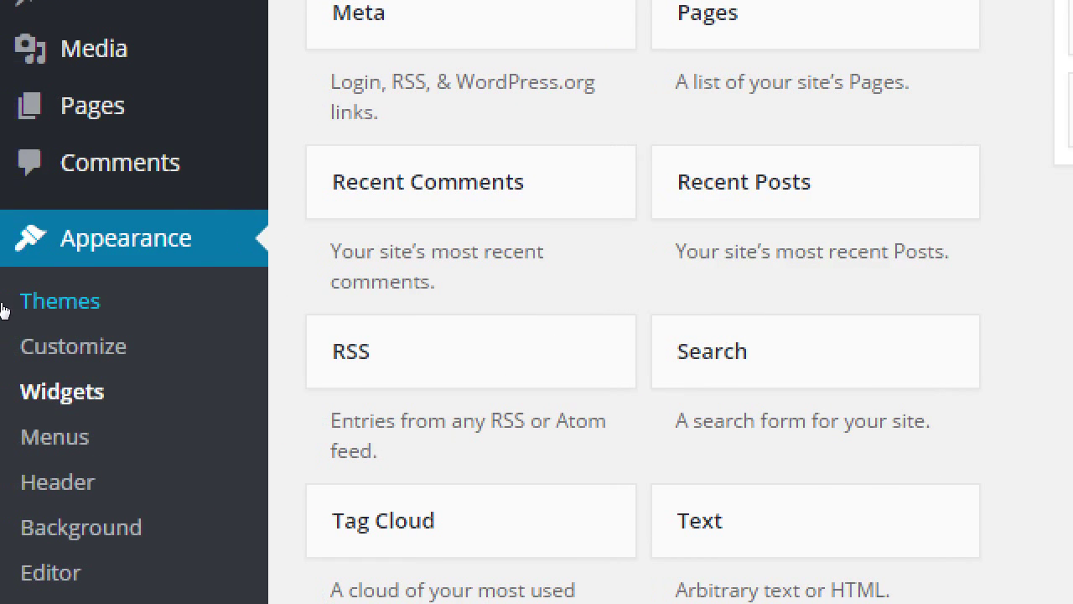
- Activate the Twenty Thirteen theme from the Appearance > Themes page
click(46, 304)
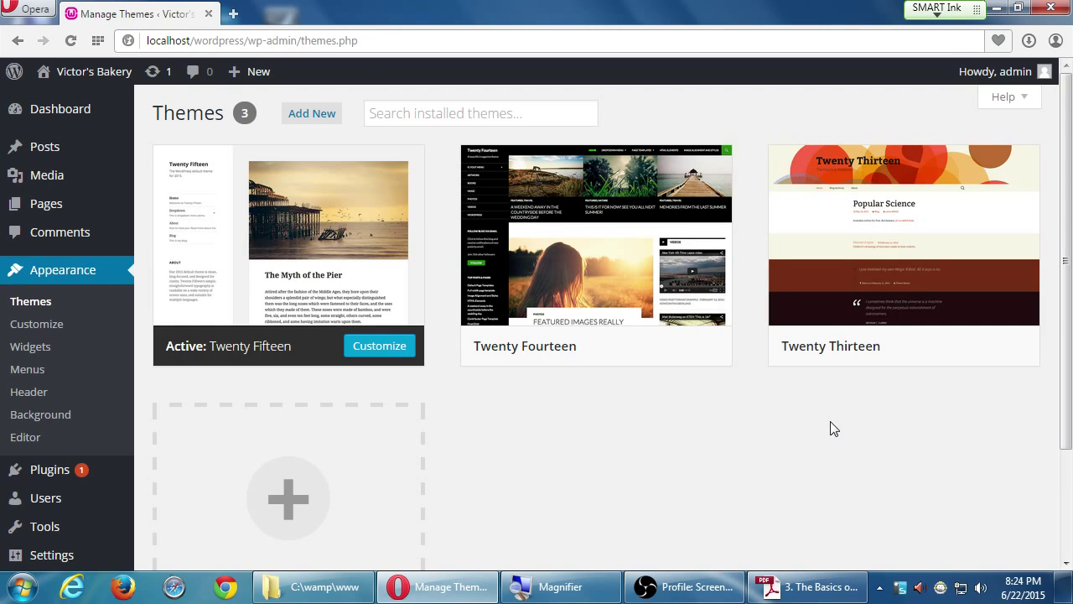
mouse_move(692, 343)
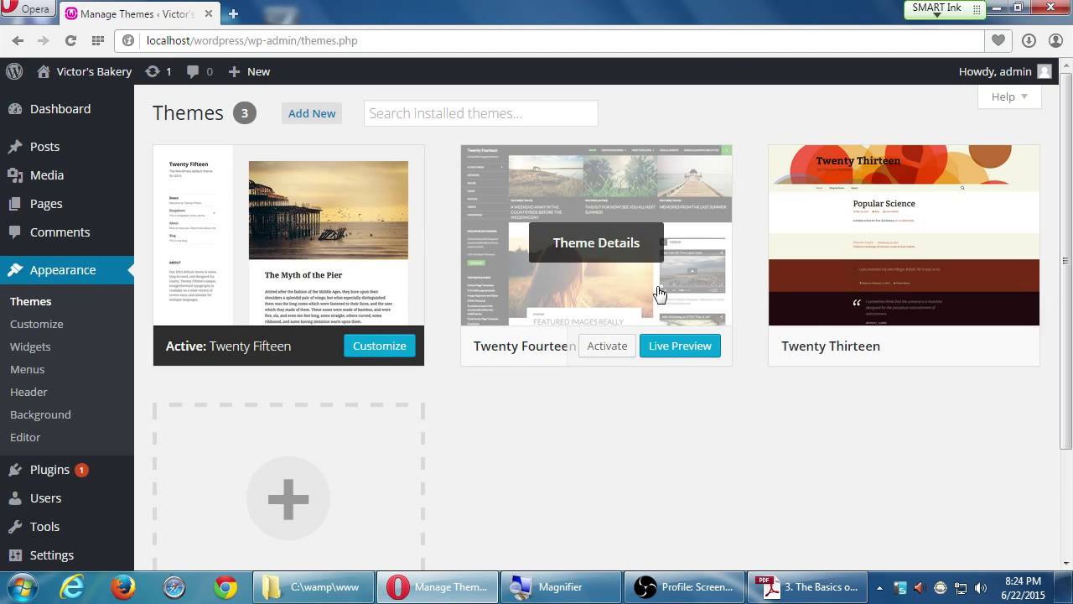
mouse_move(820, 276)
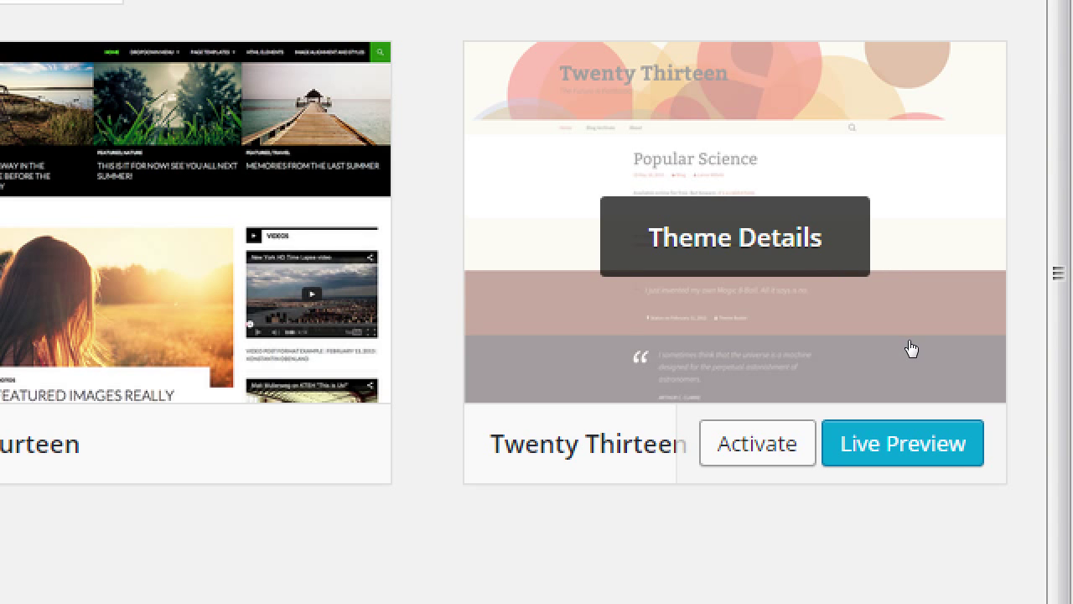
key(Tab)
key(Return)
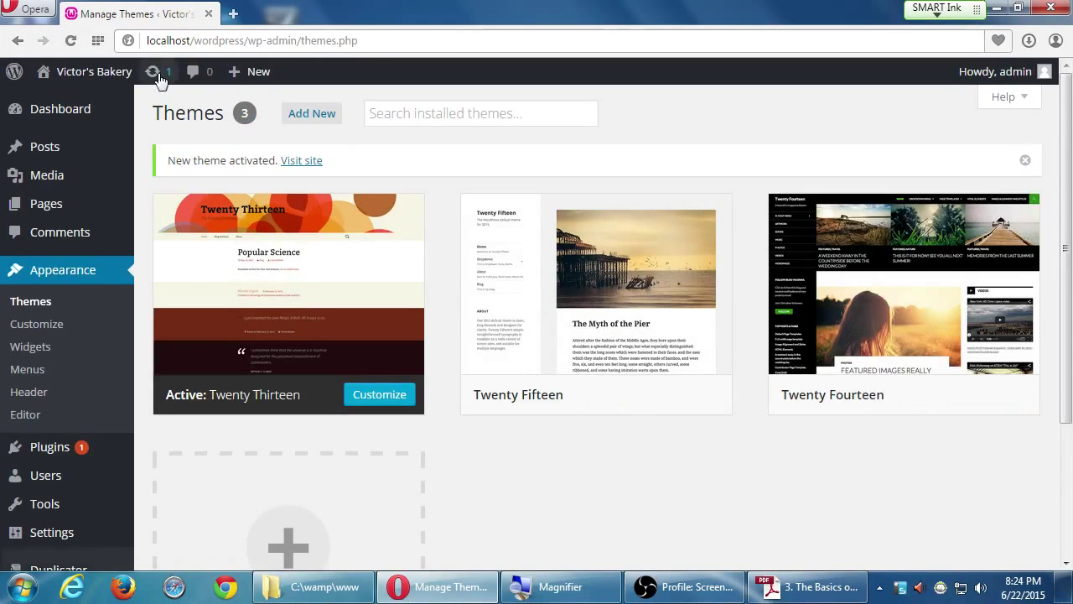
mouse_move(84, 72)
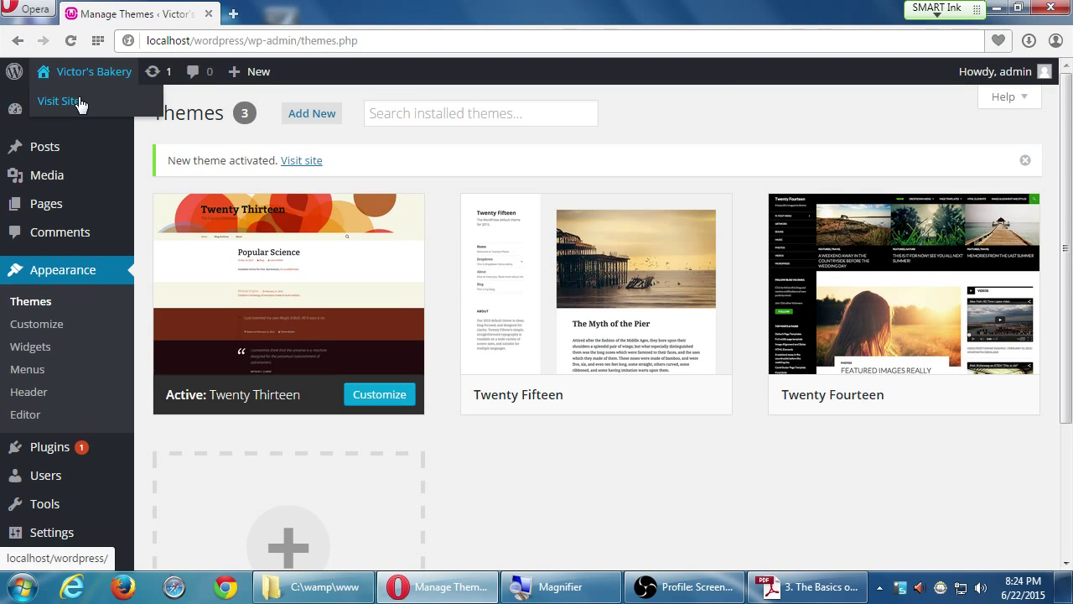
click(78, 97)
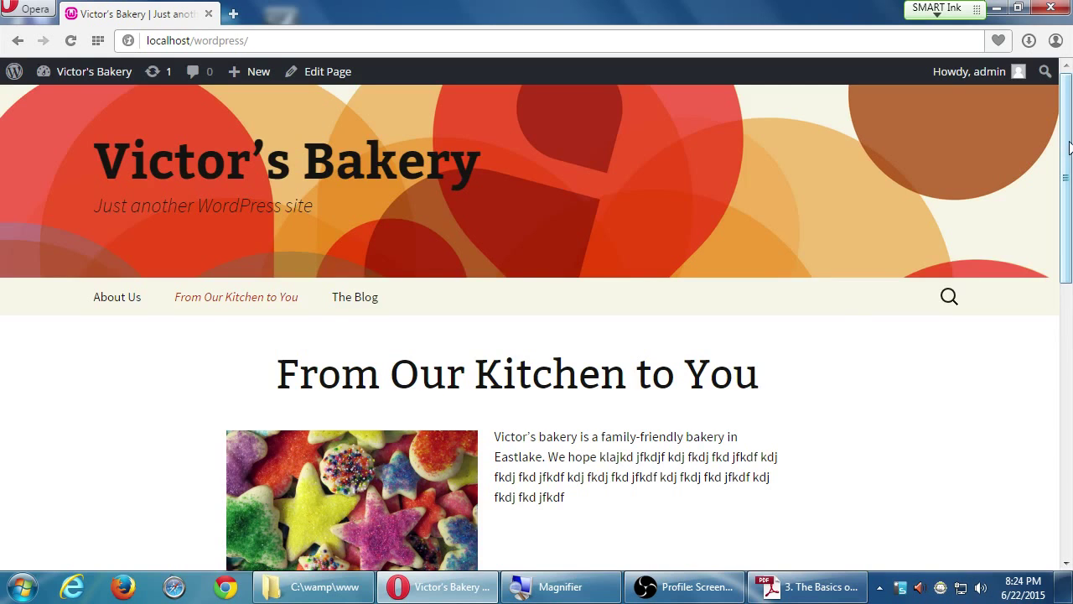
drag(1070, 150, 1036, 106)
drag(1066, 169, 1067, 220)
drag(370, 261, 444, 248)
click(499, 242)
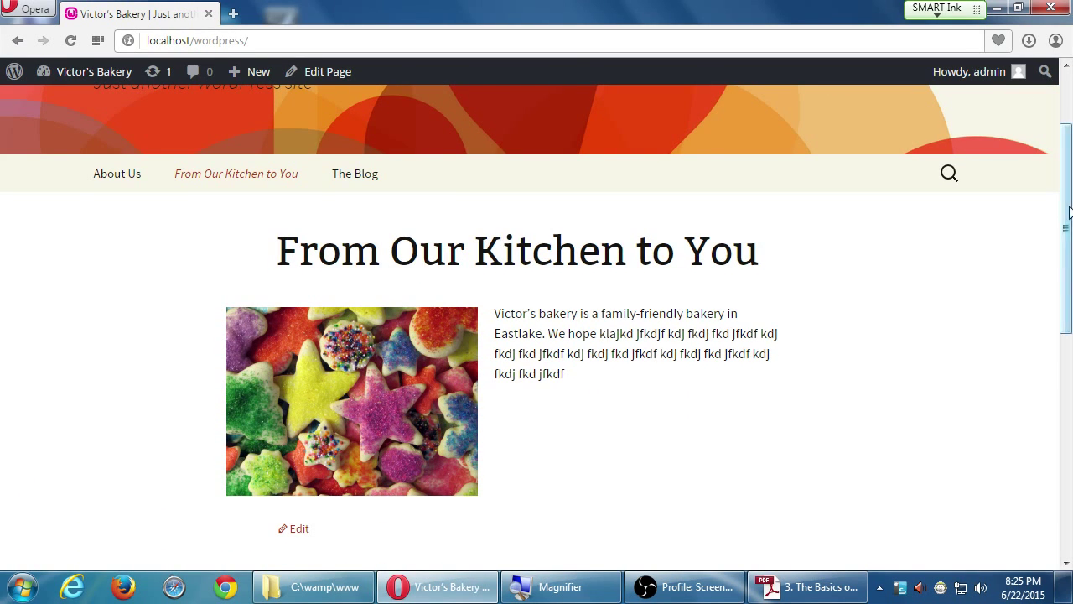
drag(1067, 213, 1060, 408)
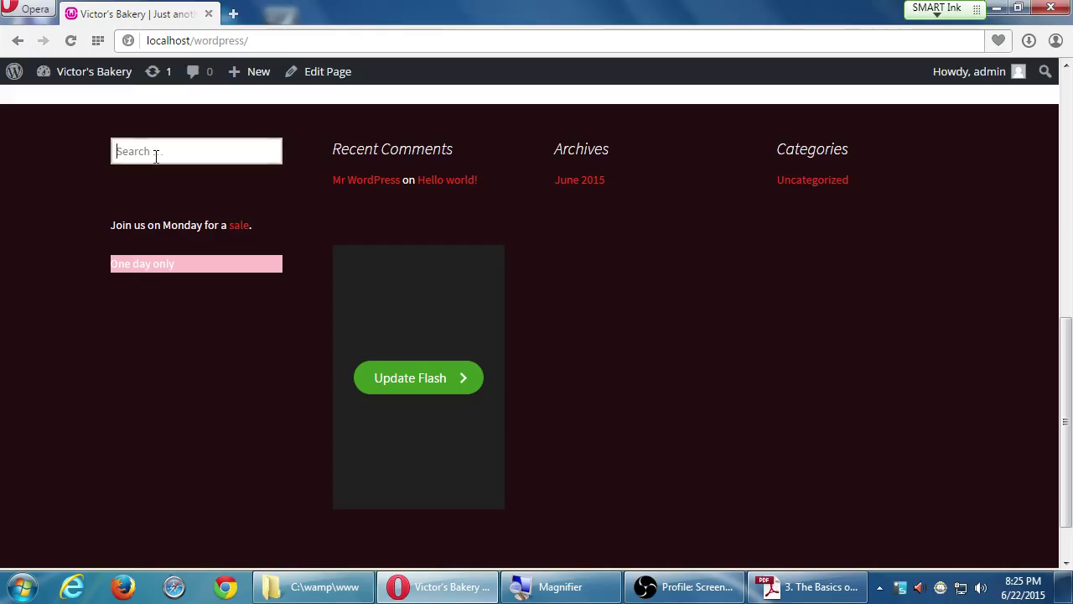
drag(144, 226, 190, 229)
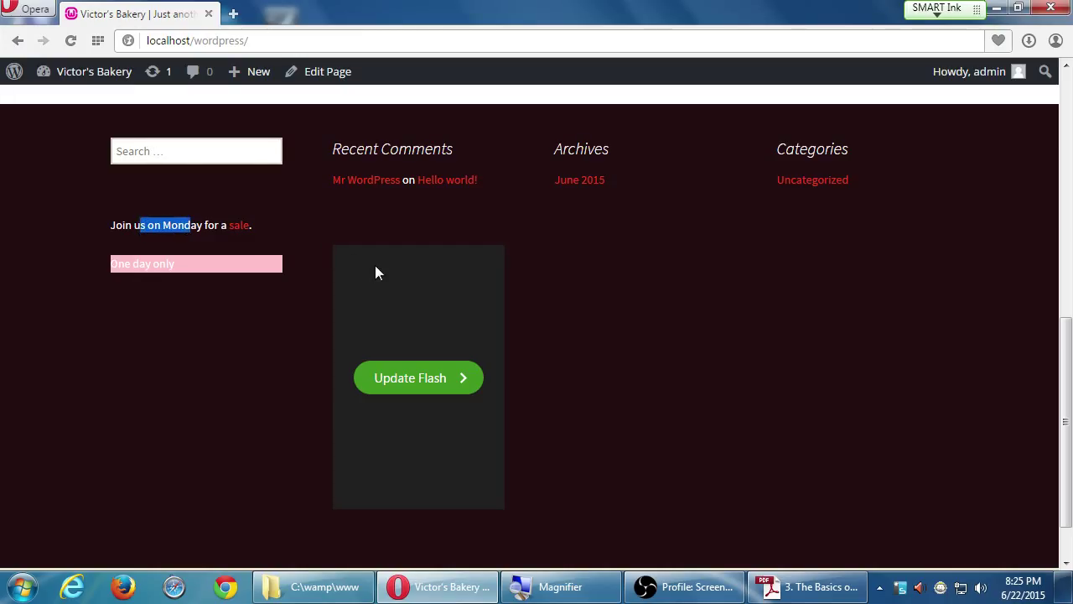
scroll(964, 206, down, 1)
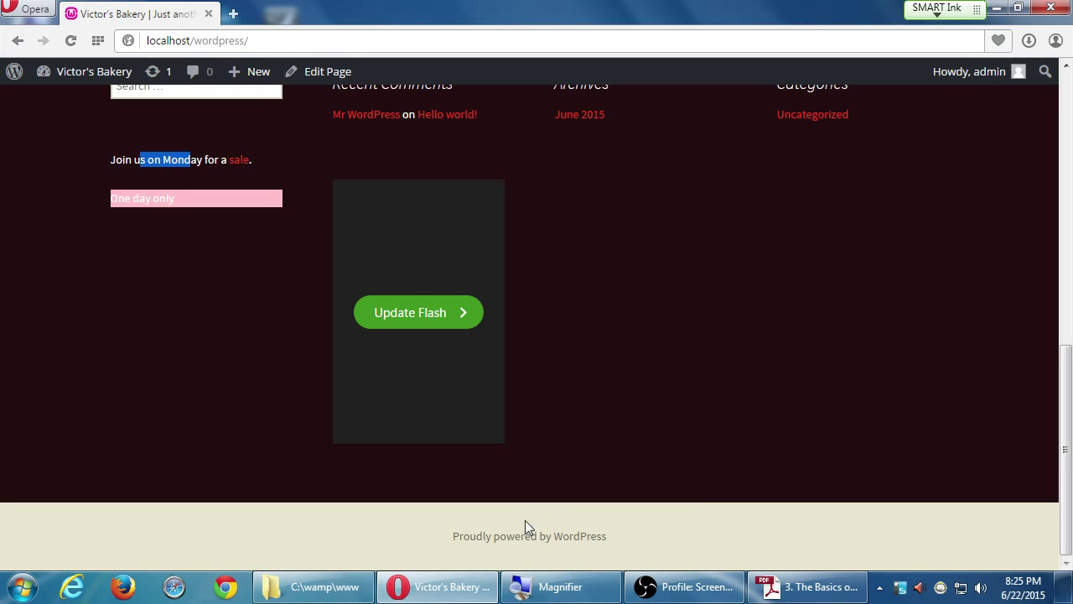
scroll(545, 528, up, 3)
scroll(578, 524, up, 8)
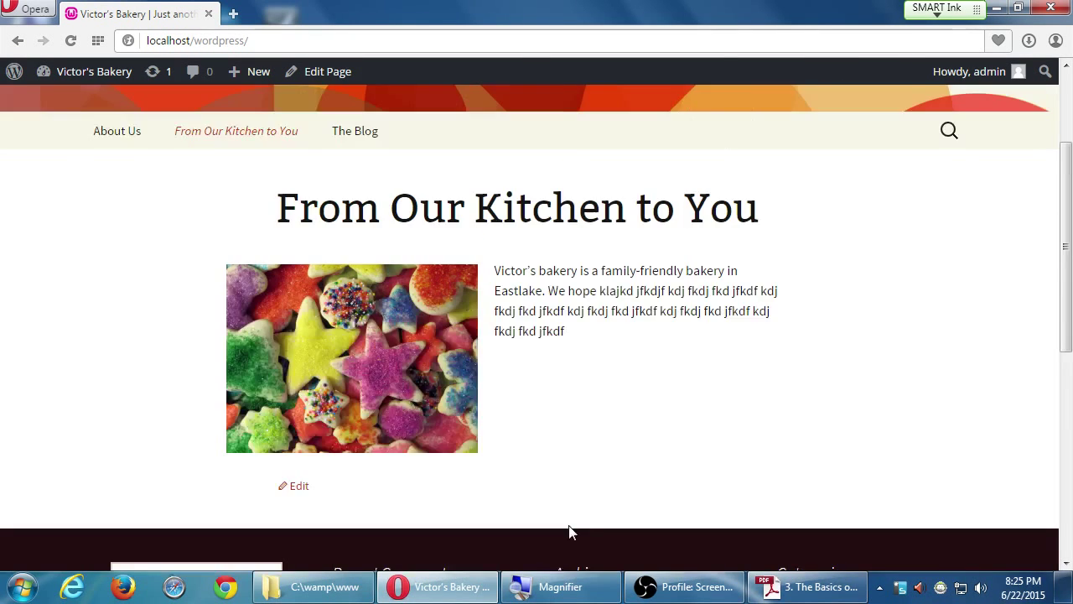
click(950, 281)
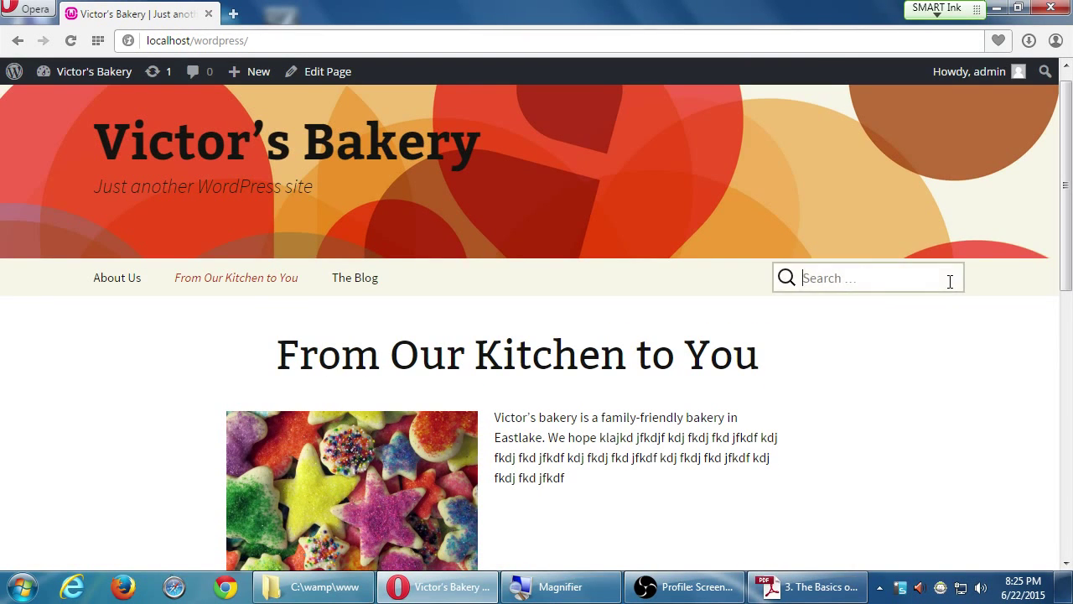
click(941, 384)
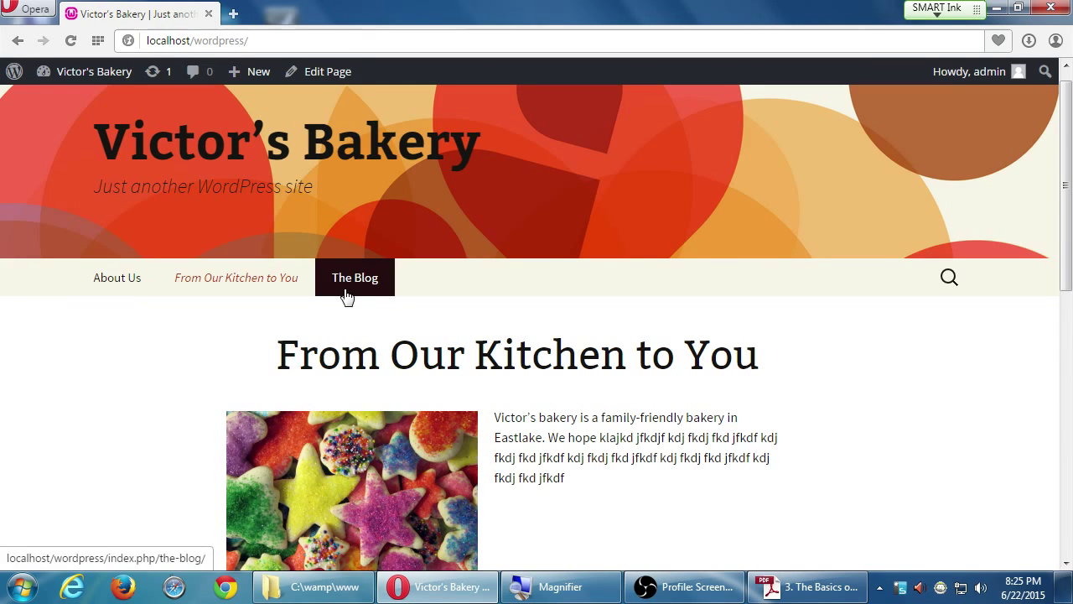
- Look over the About Us and The Blog pages on the live site
click(122, 287)
scroll(426, 383, down, 3)
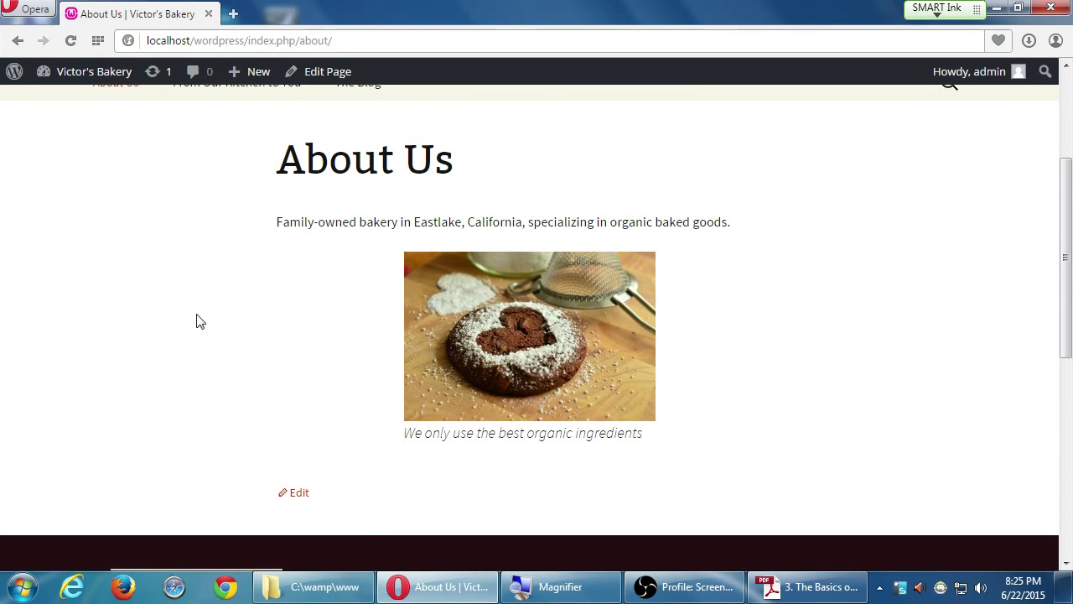
scroll(196, 321, up, 1)
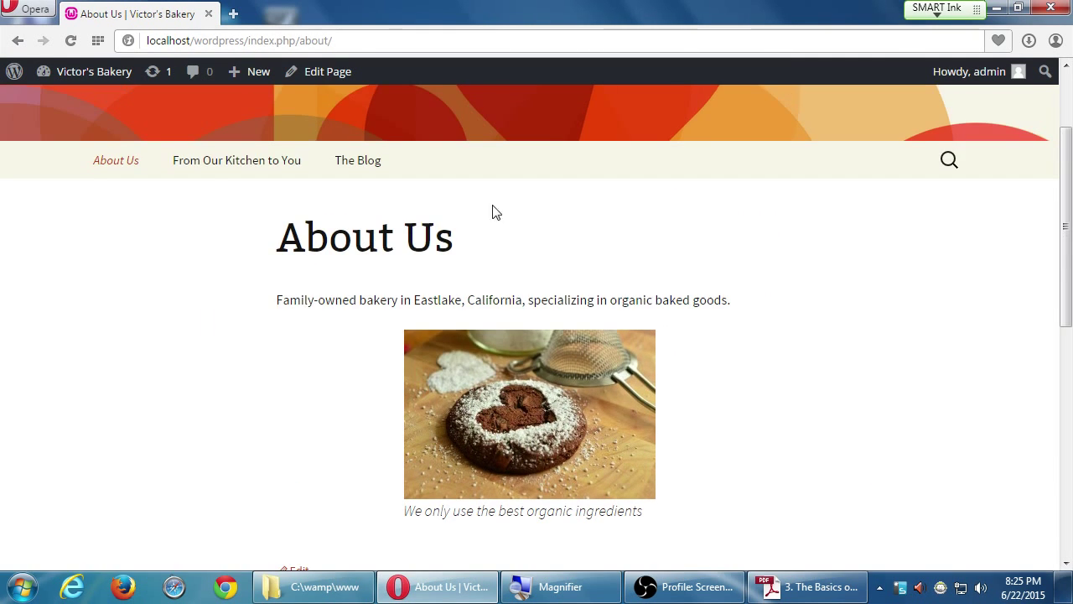
click(364, 160)
scroll(125, 367, down, 2)
scroll(110, 360, up, 2)
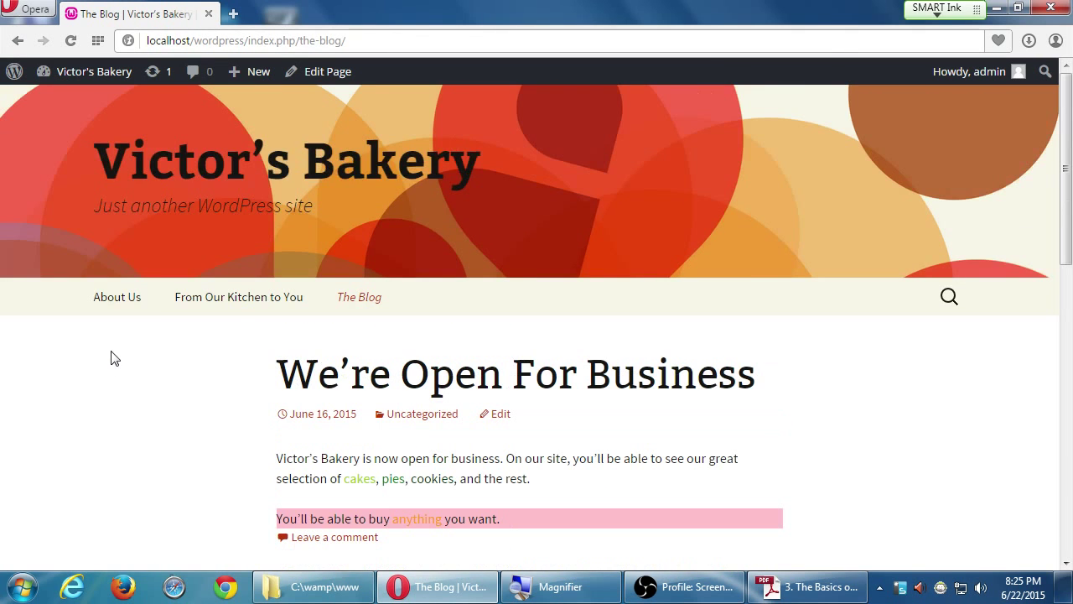
- Return to the Victor's Bakery home page and scroll through it
click(208, 169)
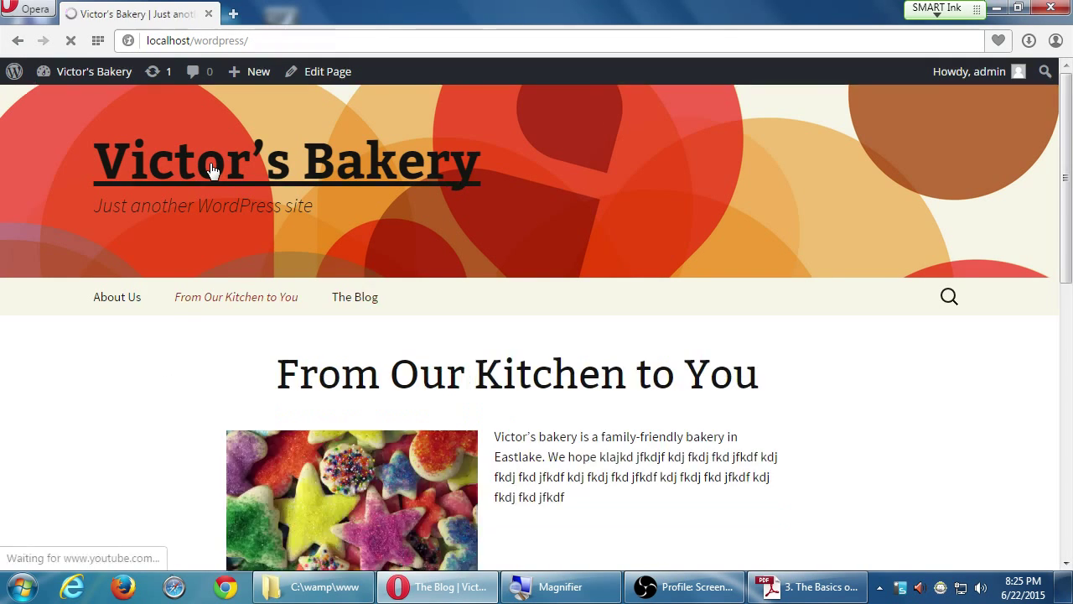
scroll(876, 408, down, 7)
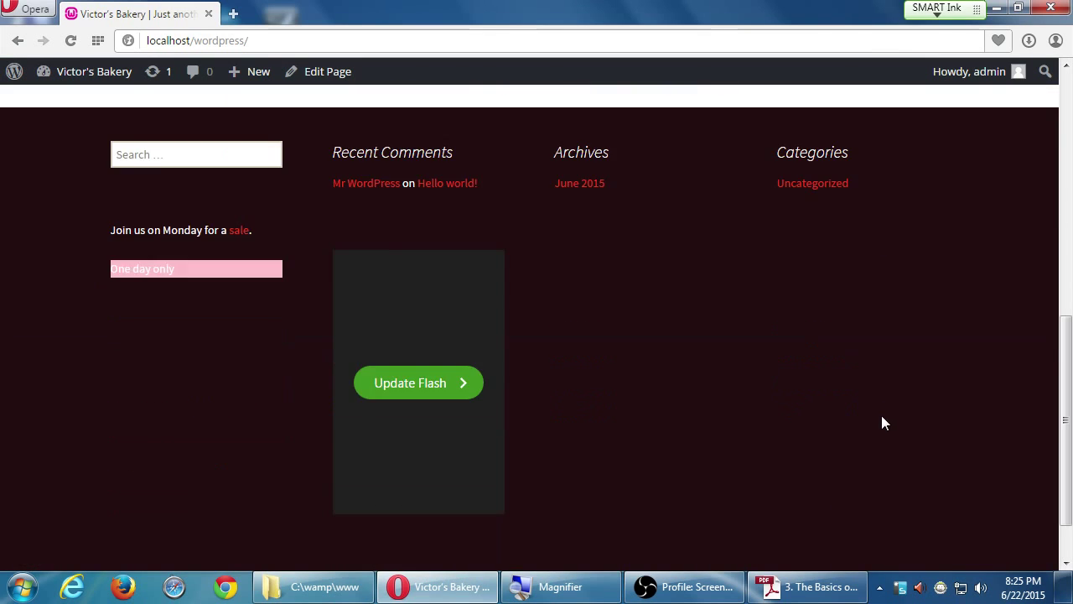
scroll(881, 415, up, 2)
scroll(880, 425, up, 5)
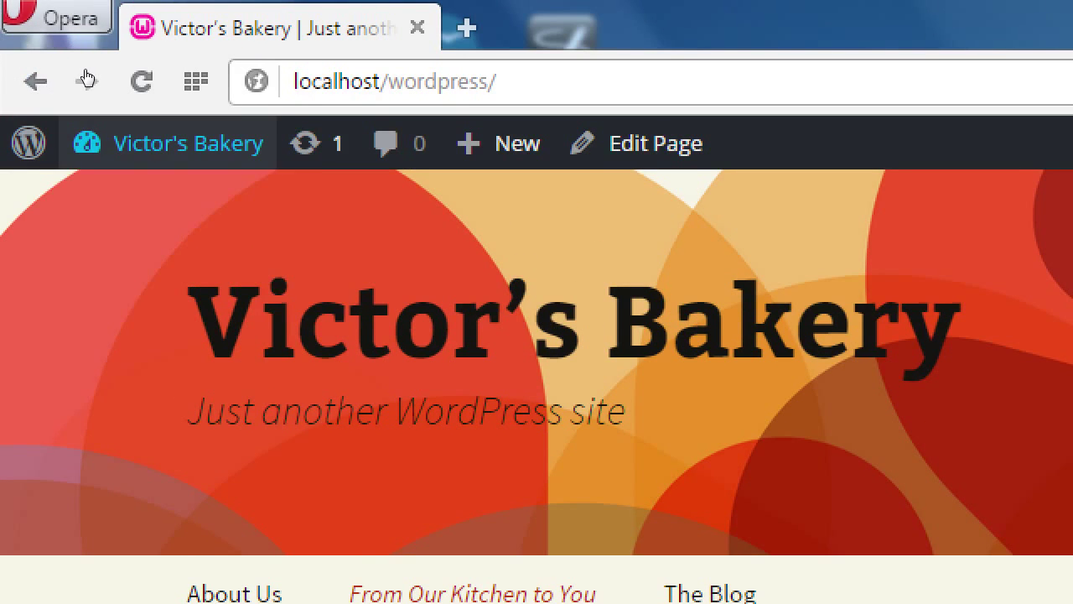
mouse_move(70, 126)
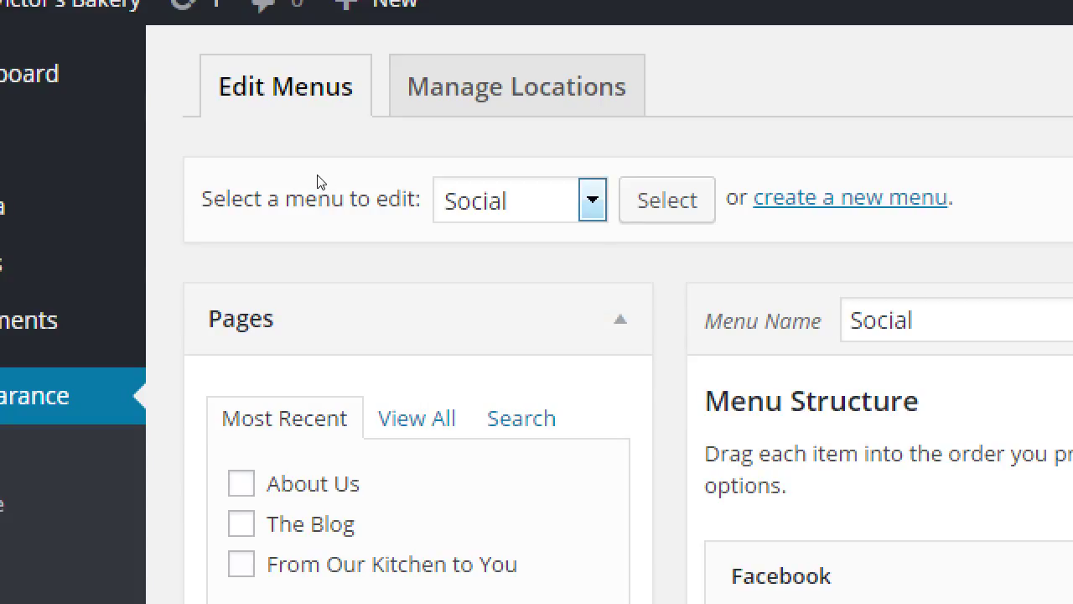
- Choose Main Menu in the 'Select a menu to edit' dropdown and load it
key(alt+Down)
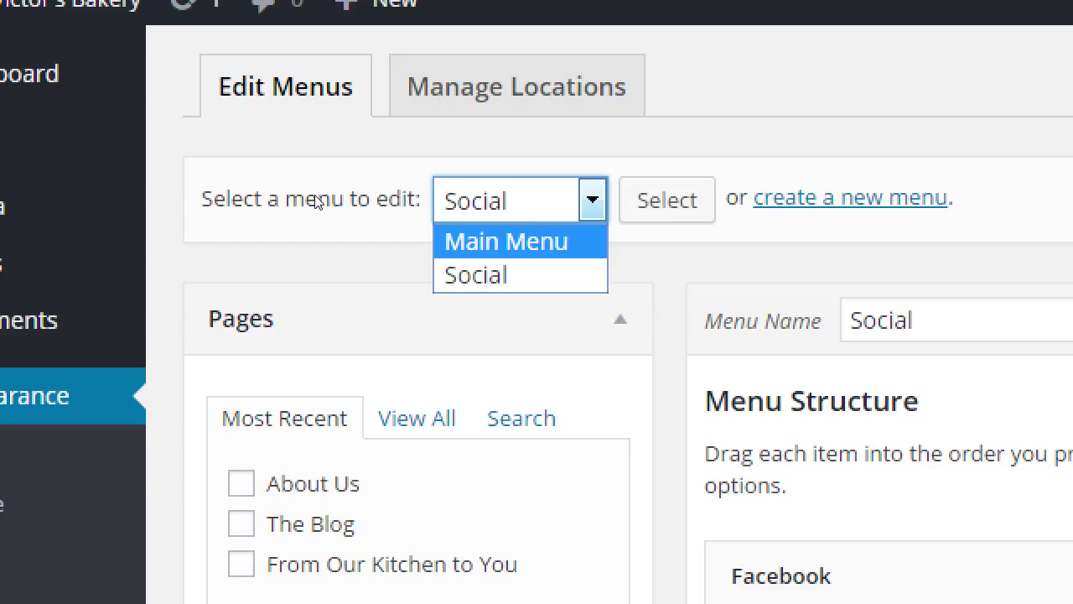
key(Return)
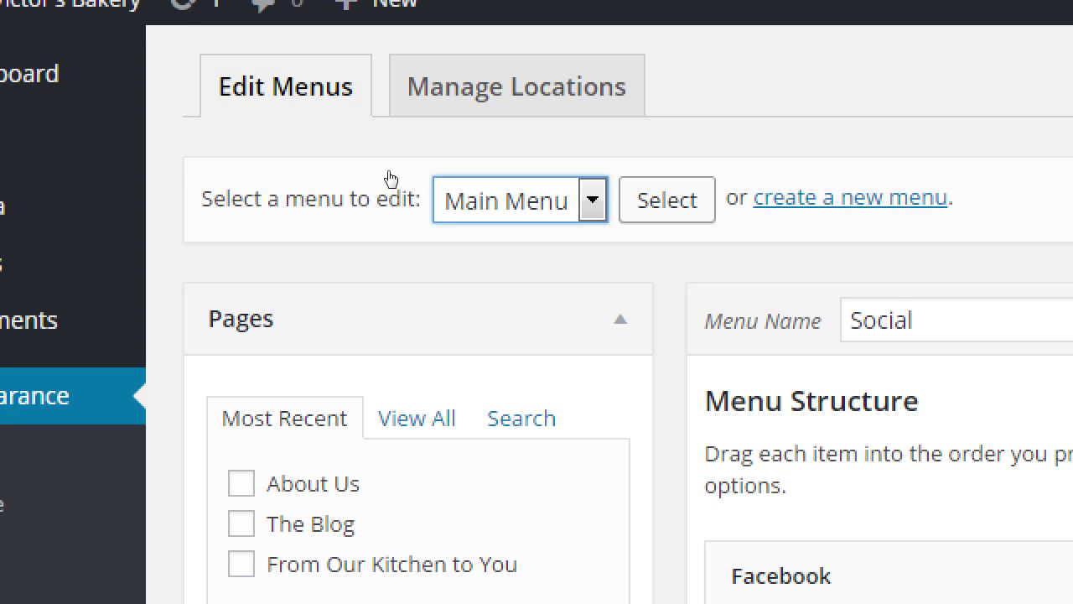
key(Tab)
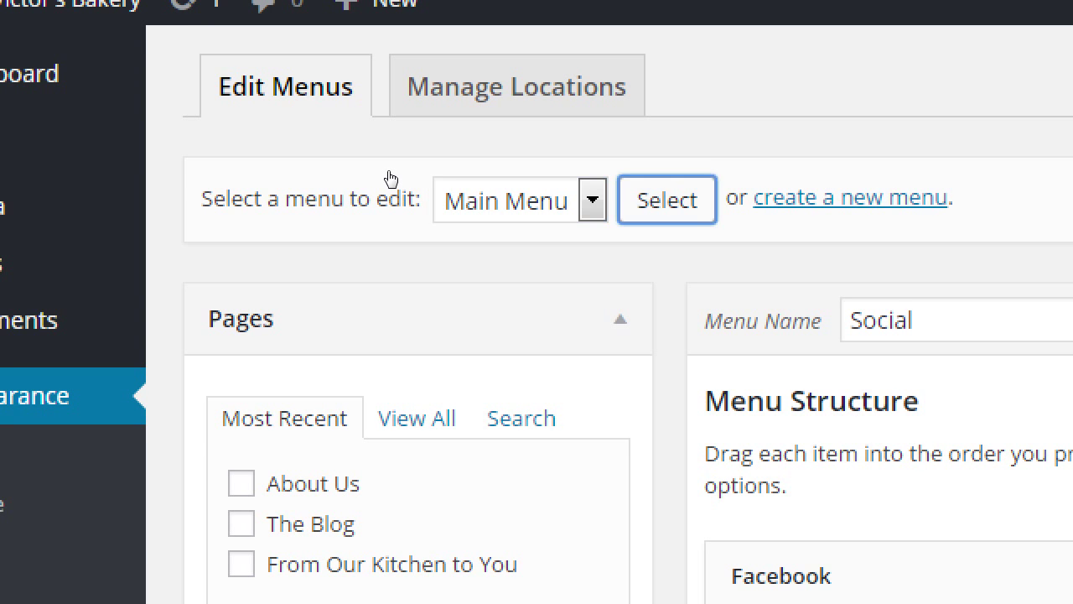
key(Return)
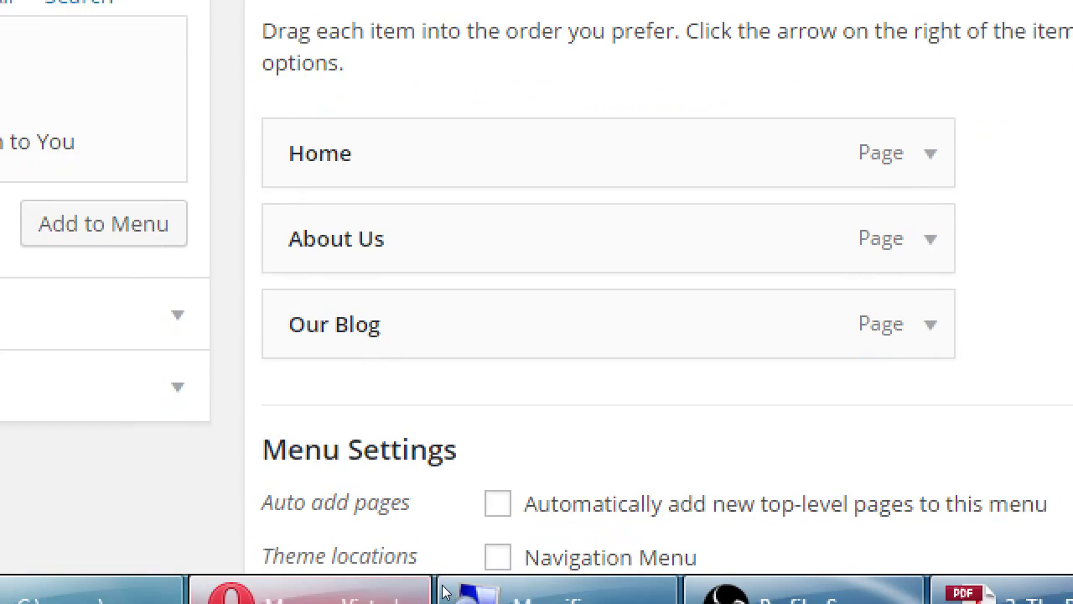
- Assign Main Menu to the Navigation Menu location, save it, and view the live site
scroll(633, 555, down, 1)
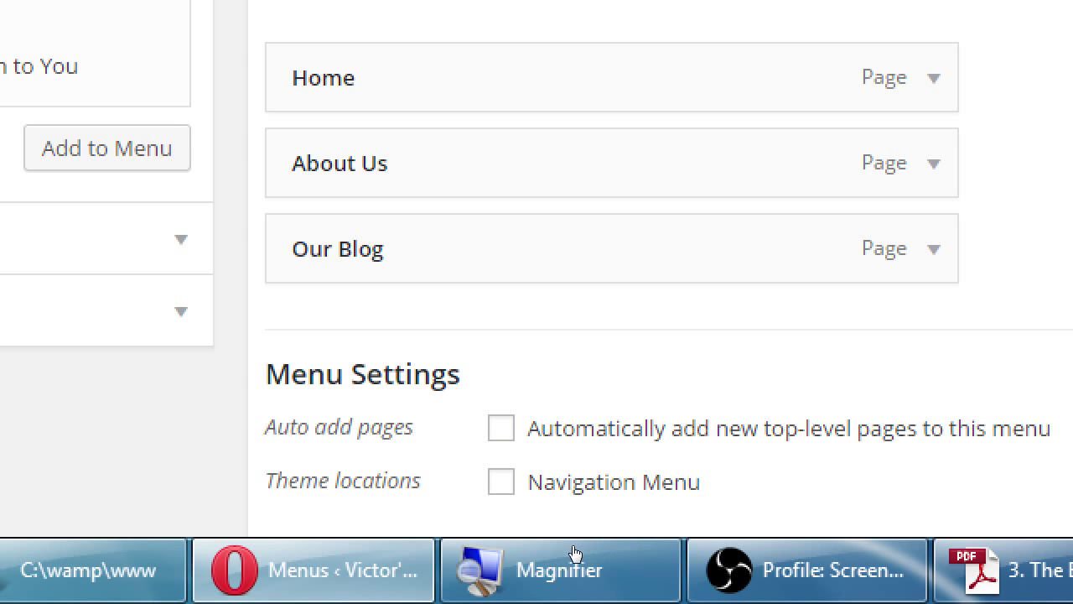
key(space)
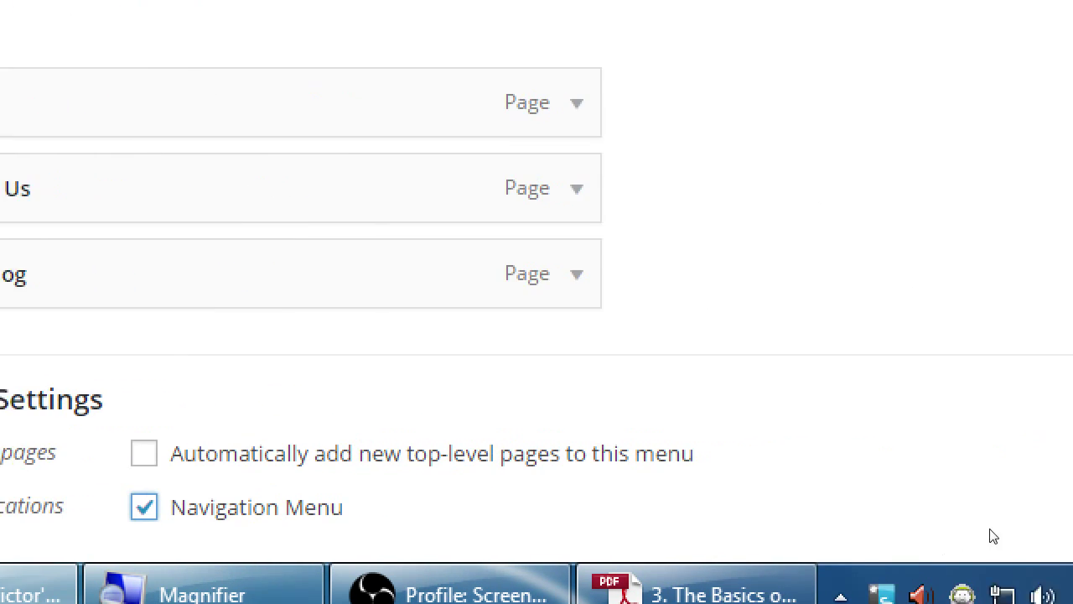
key(super+minus)
key(super+minus)
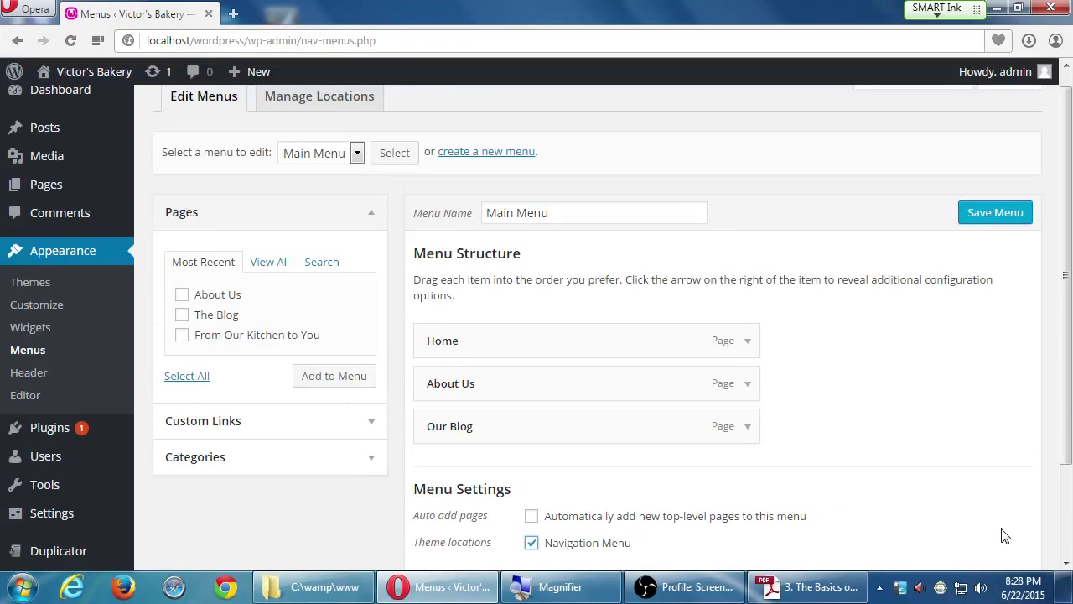
click(996, 213)
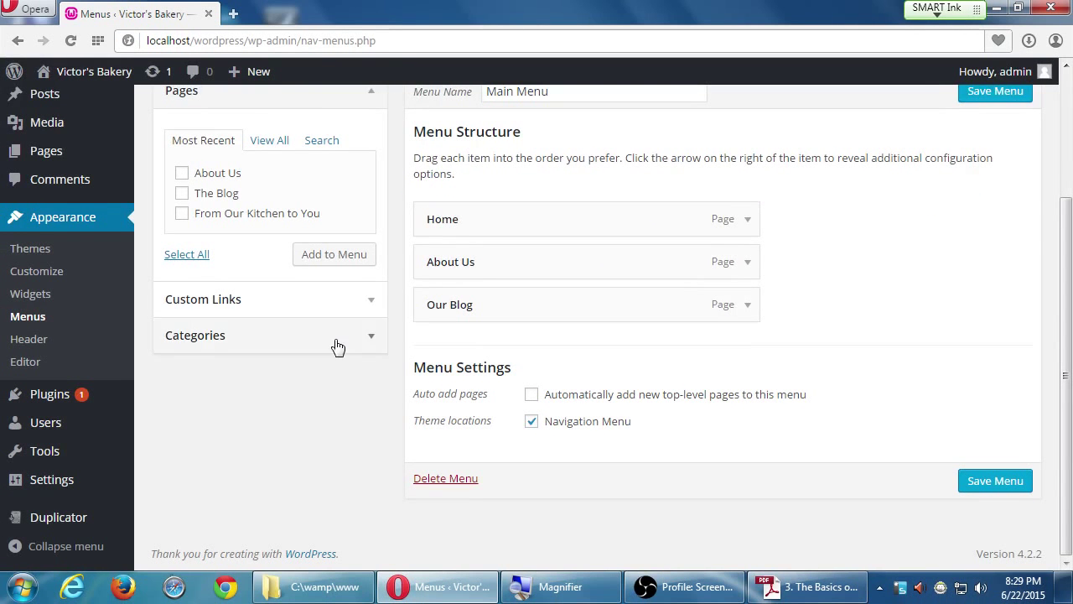
mouse_move(84, 71)
click(85, 103)
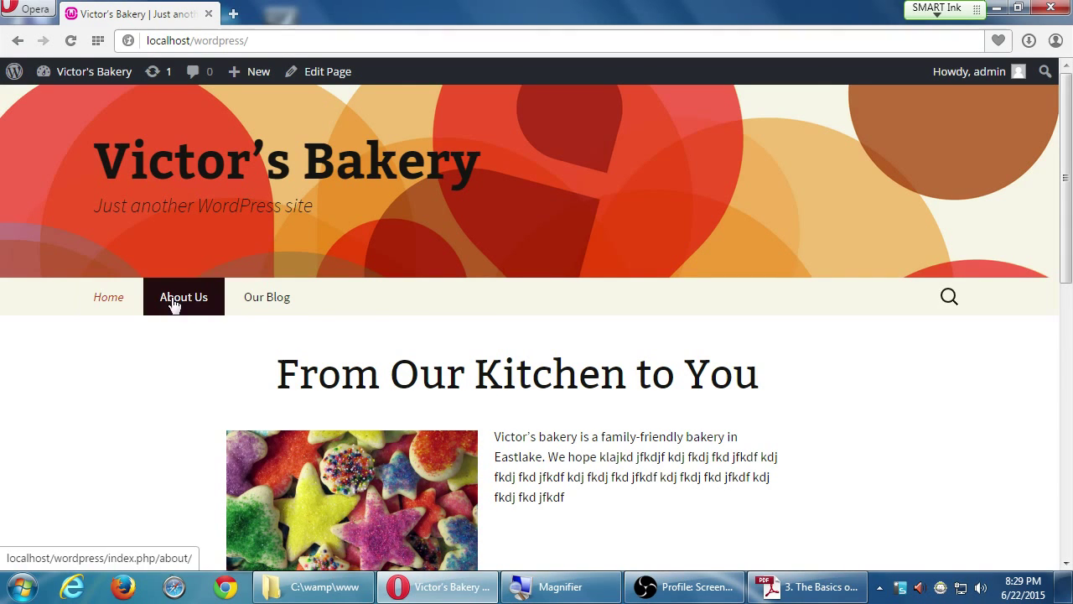
- Test the Our Blog, About Us and Home nav links, then return to Menus
click(239, 302)
click(212, 303)
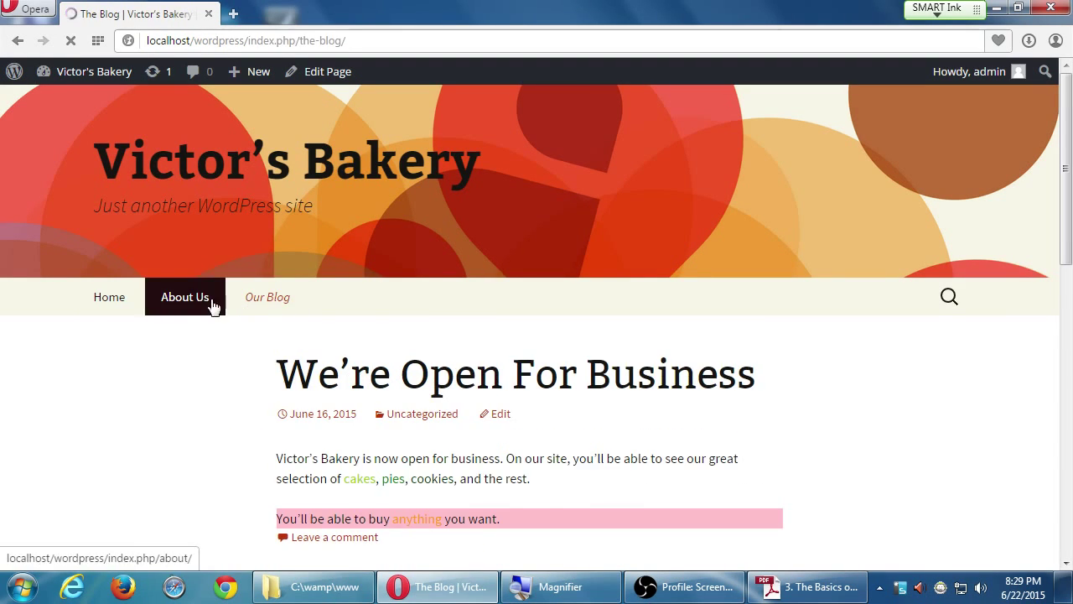
click(111, 300)
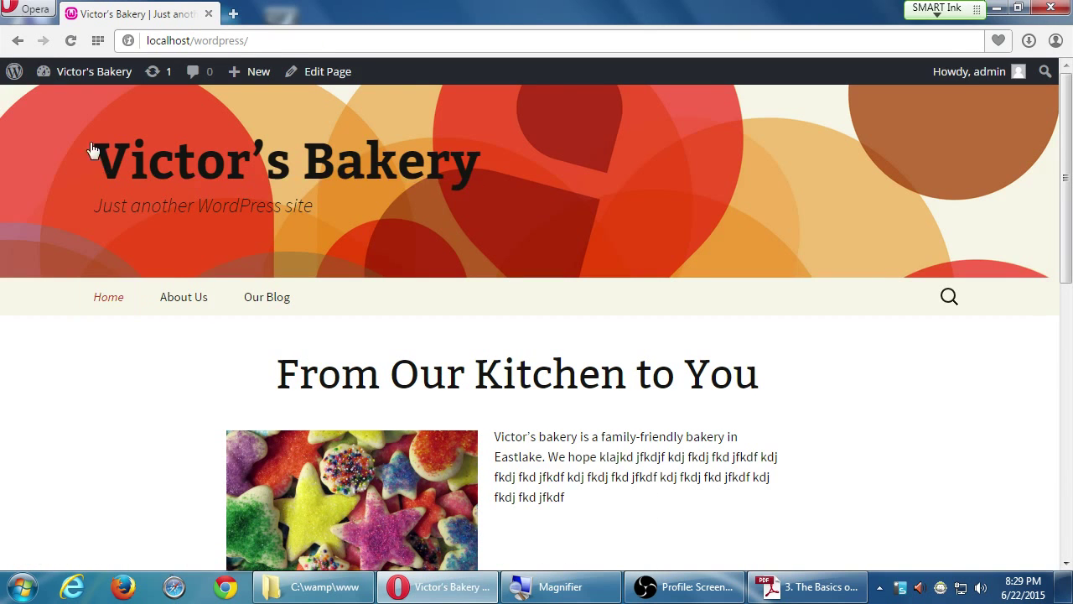
mouse_move(84, 71)
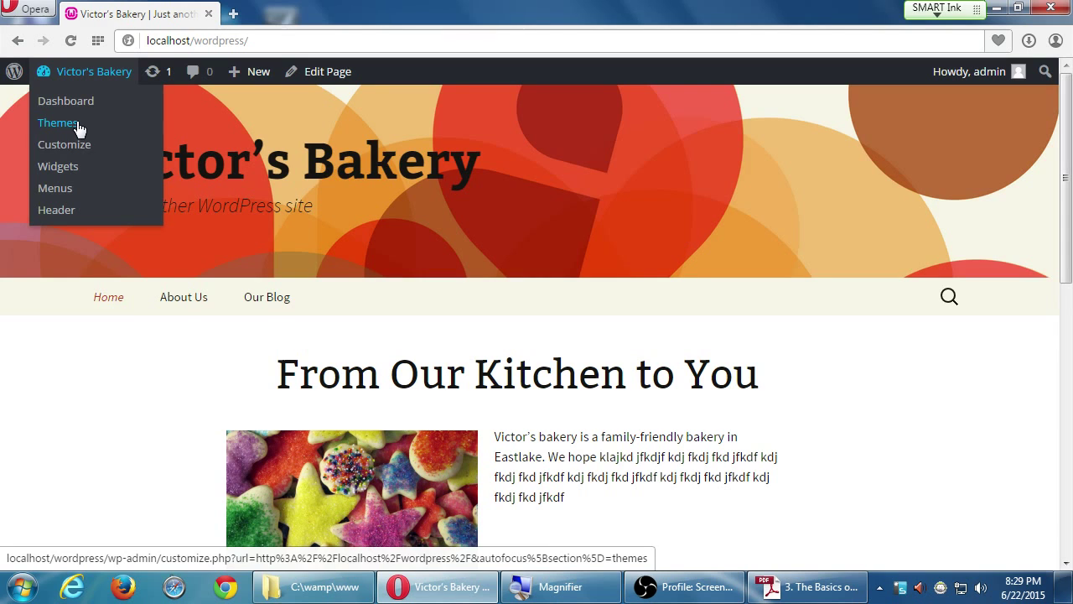
click(67, 190)
- Add a 'Facebook' custom link to facebook.com/pmdinteractive in Main Menu and save it
scroll(280, 359, down, 3)
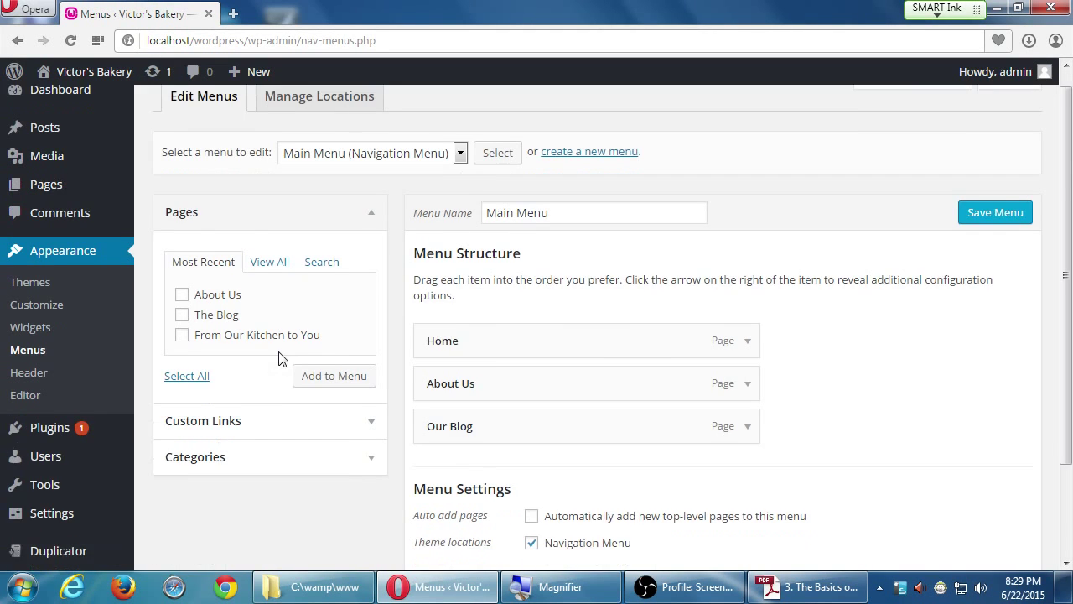
scroll(281, 356, up, 1)
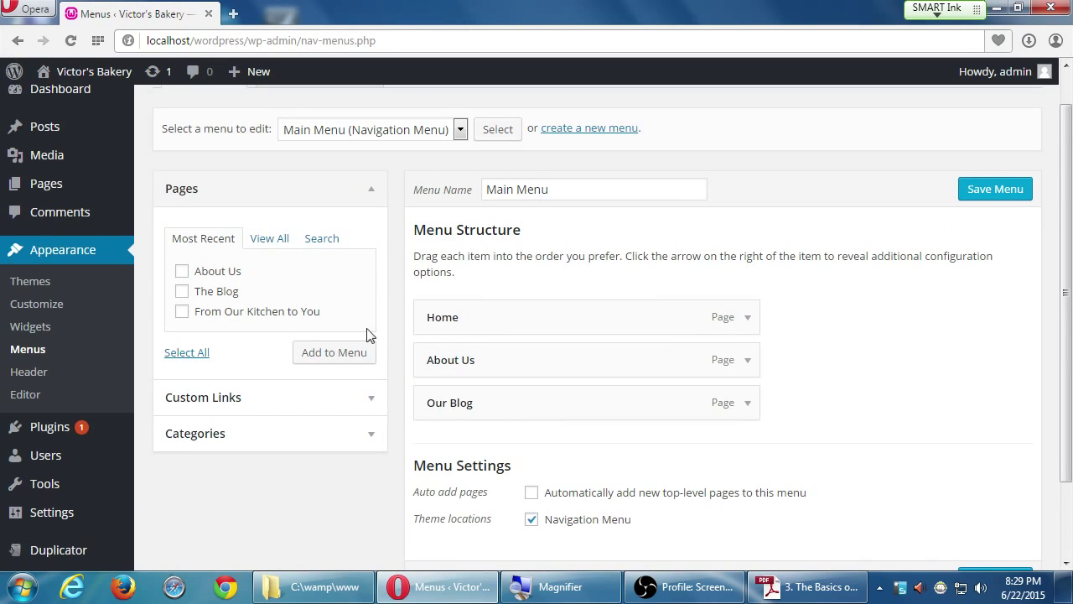
scroll(369, 335, down, 1)
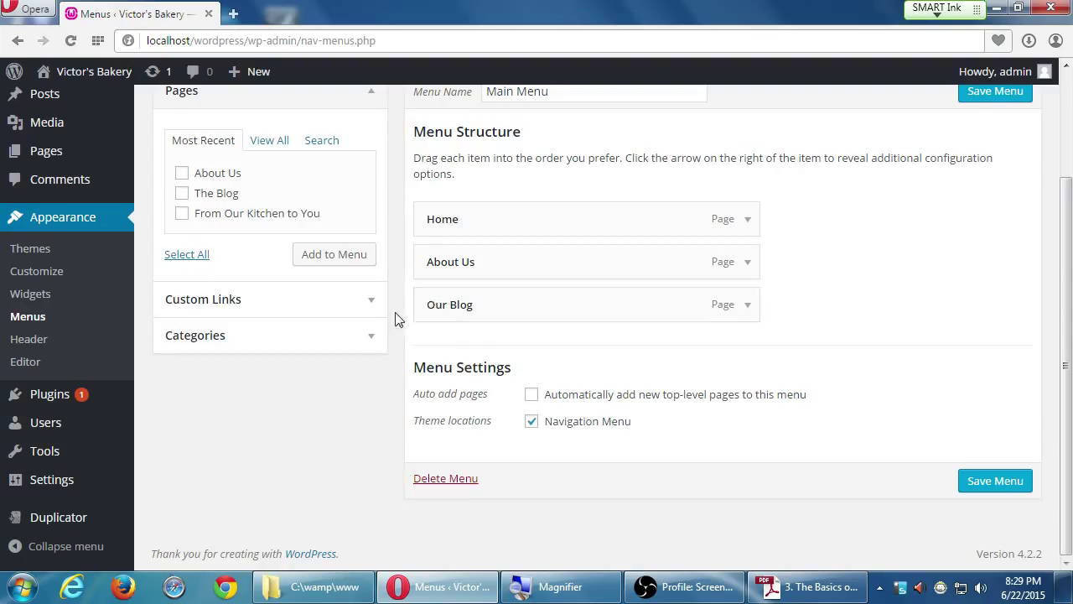
click(378, 306)
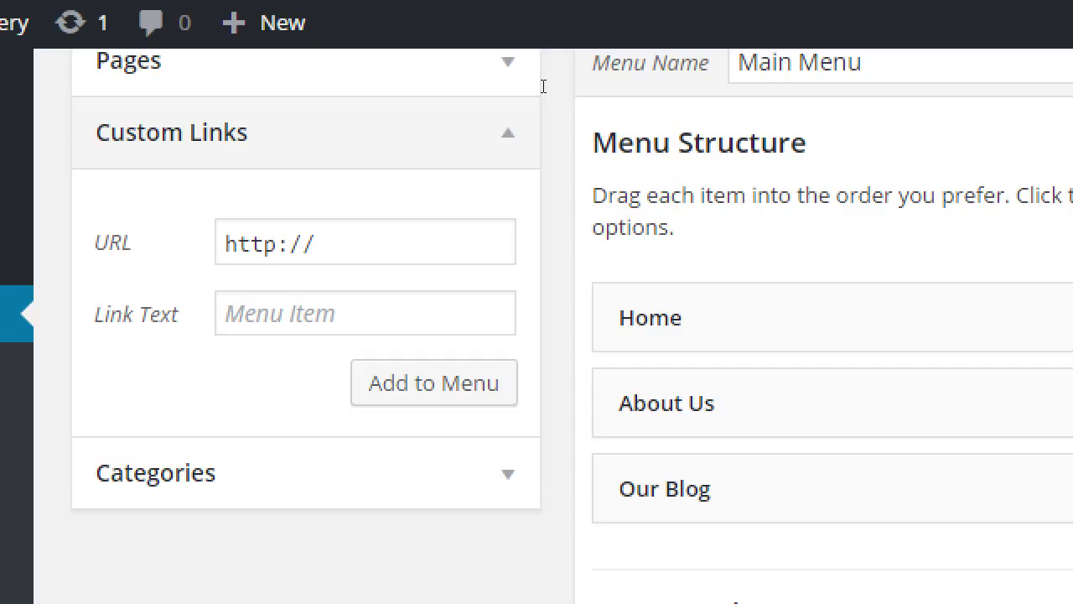
click(315, 243)
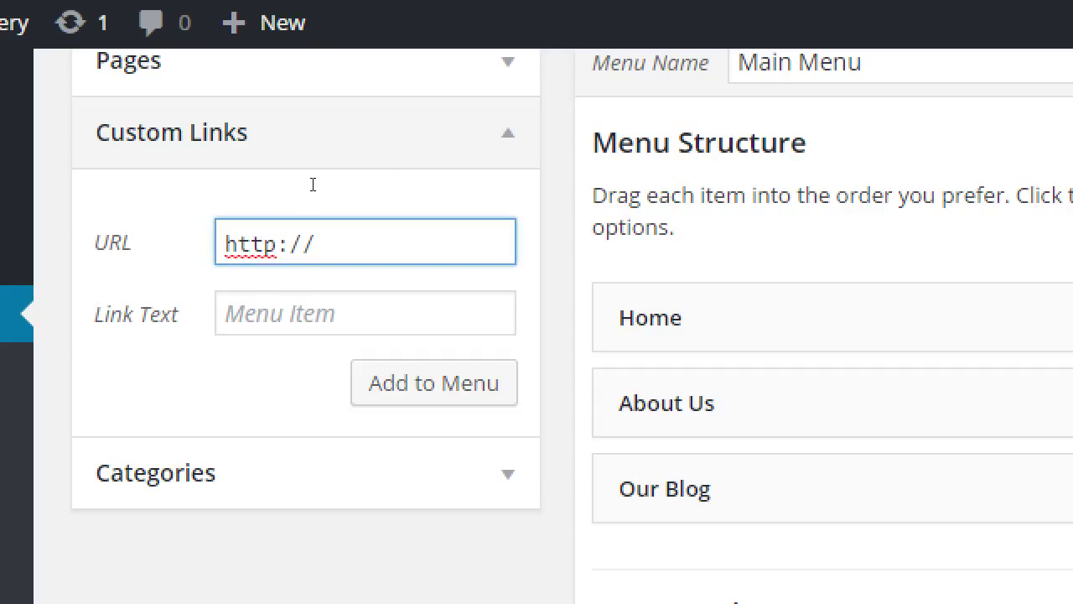
text(facebook.com/)
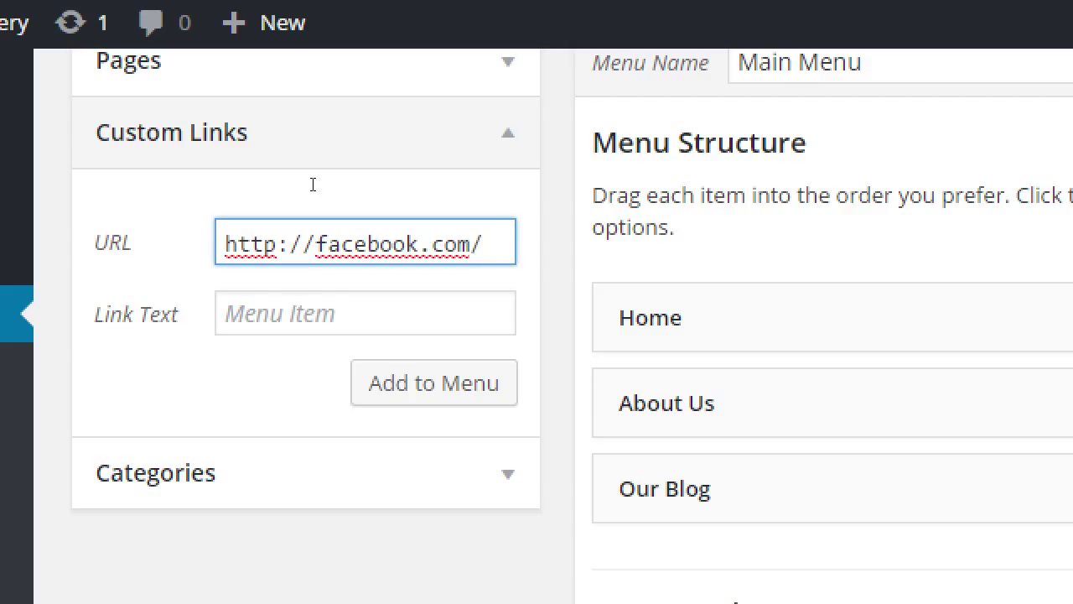
text(pmdinteractive)
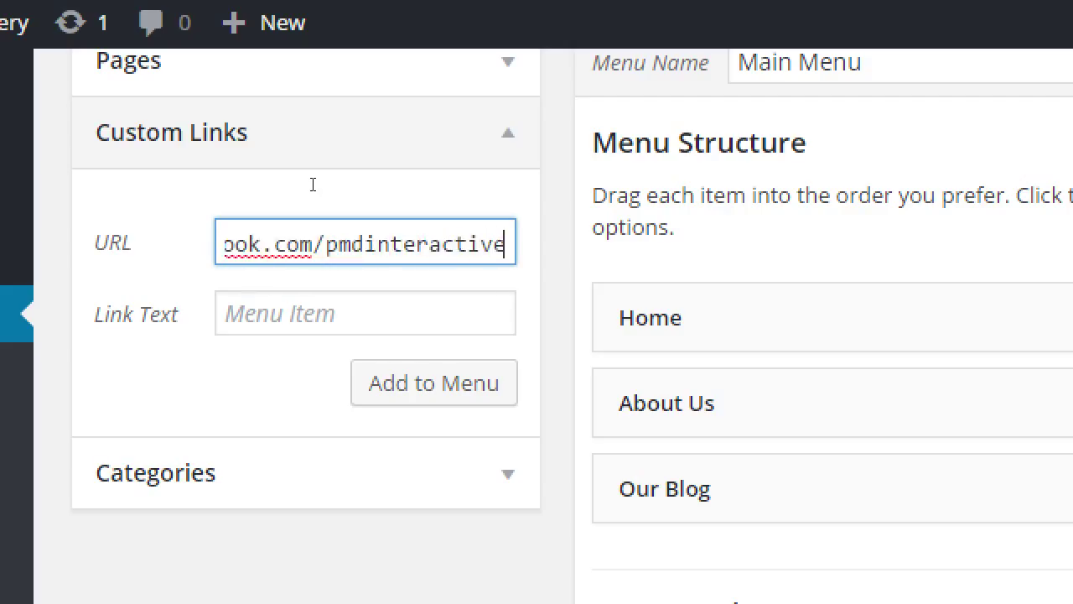
key(Tab)
text(Facebook)
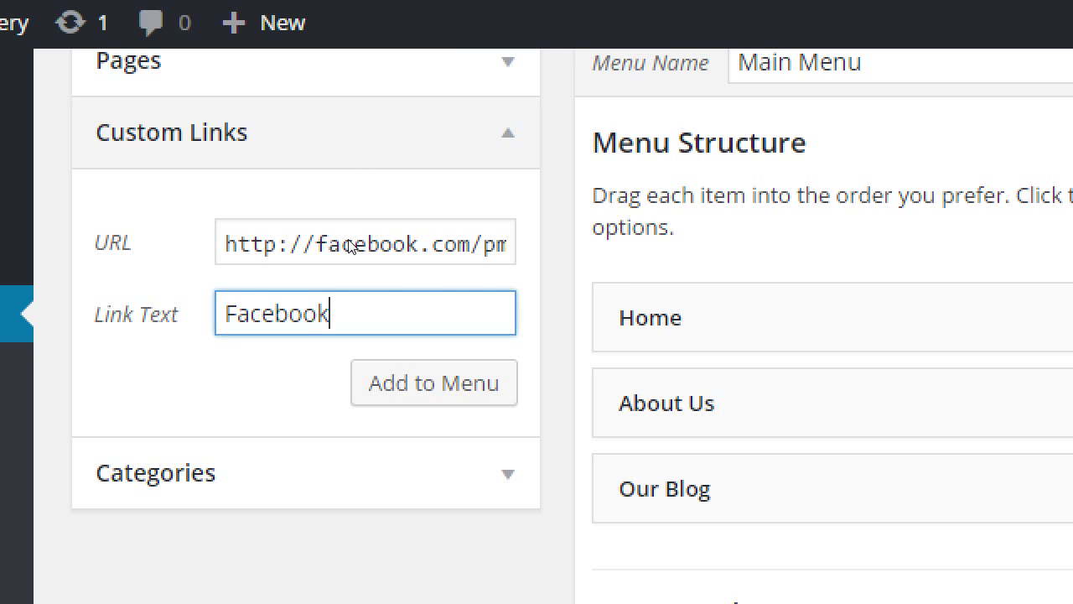
key(Tab)
key(Return)
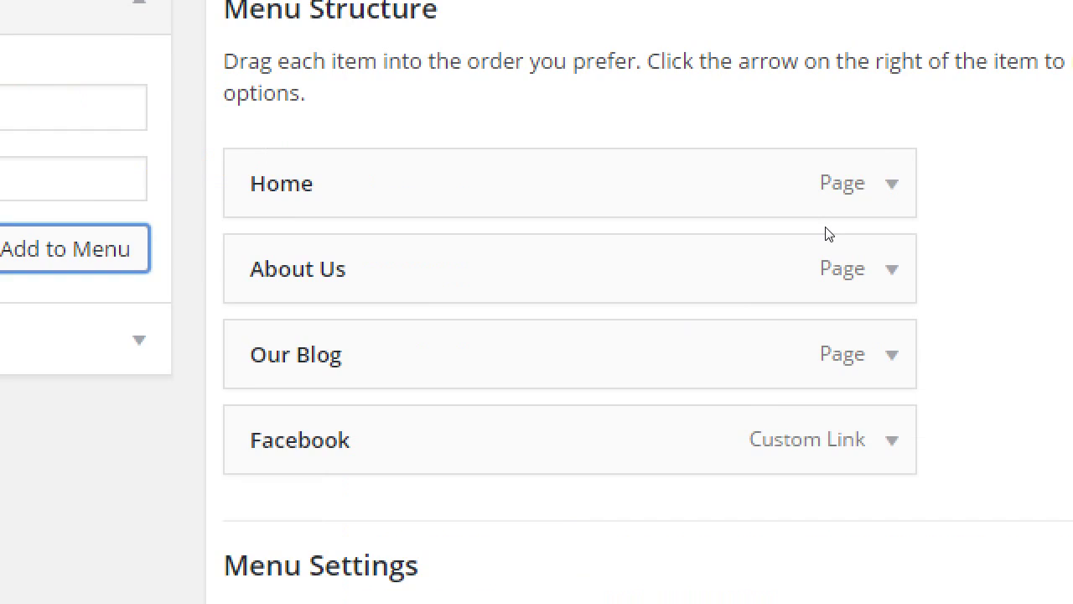
key(Return)
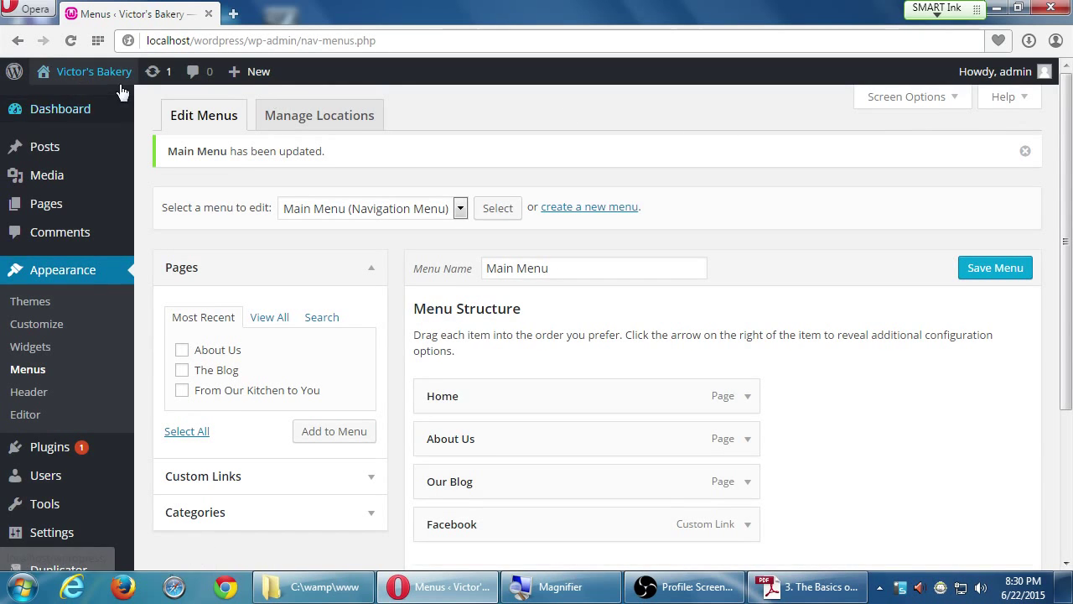
- View the live bakery site's Home, About Us, Our Blog and Facebook menu, then return to Menus
mouse_move(94, 72)
click(105, 102)
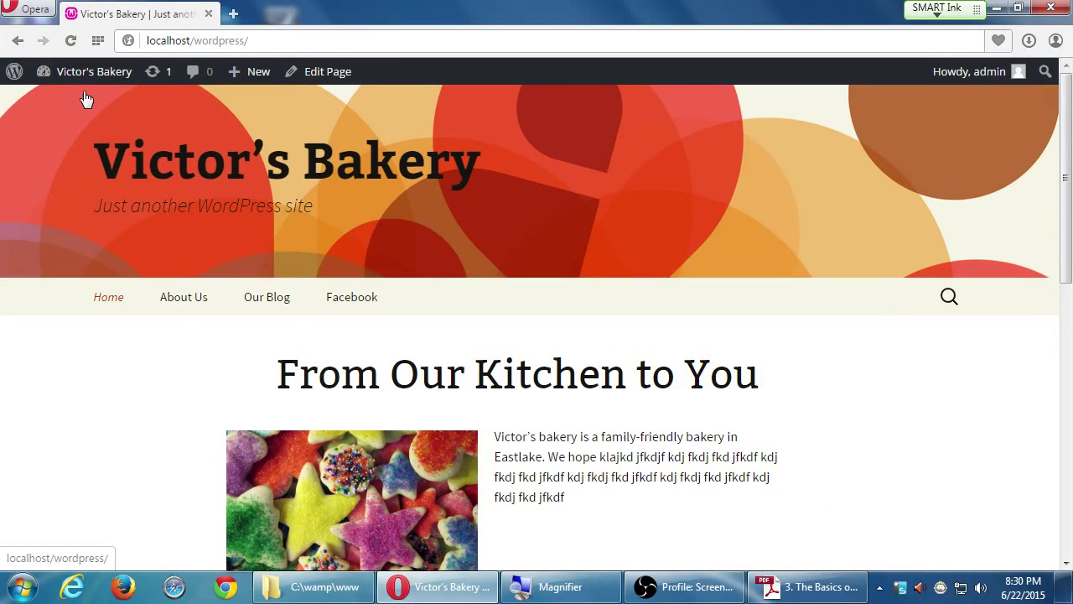
mouse_move(94, 80)
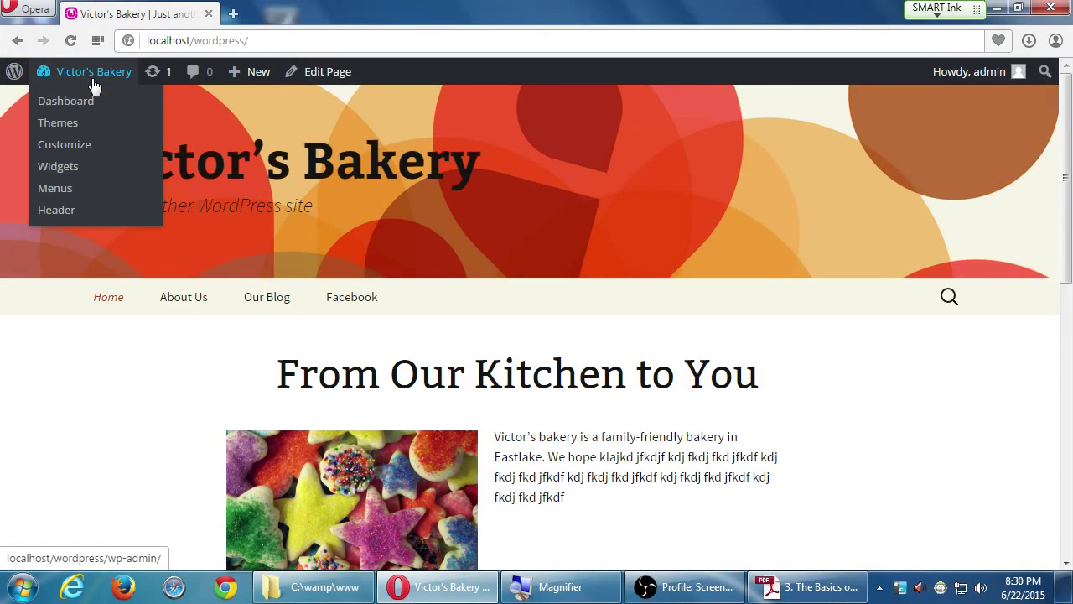
click(65, 189)
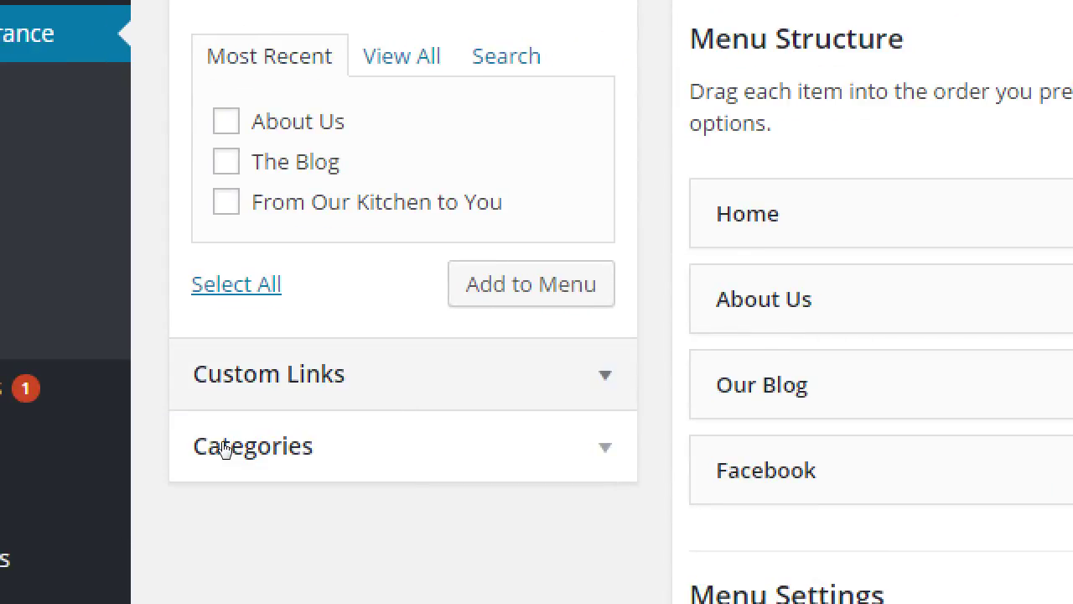
- Add a 'Twitter' custom link to the bakery's Twitter profile URL and save the Main Menu
key(Return)
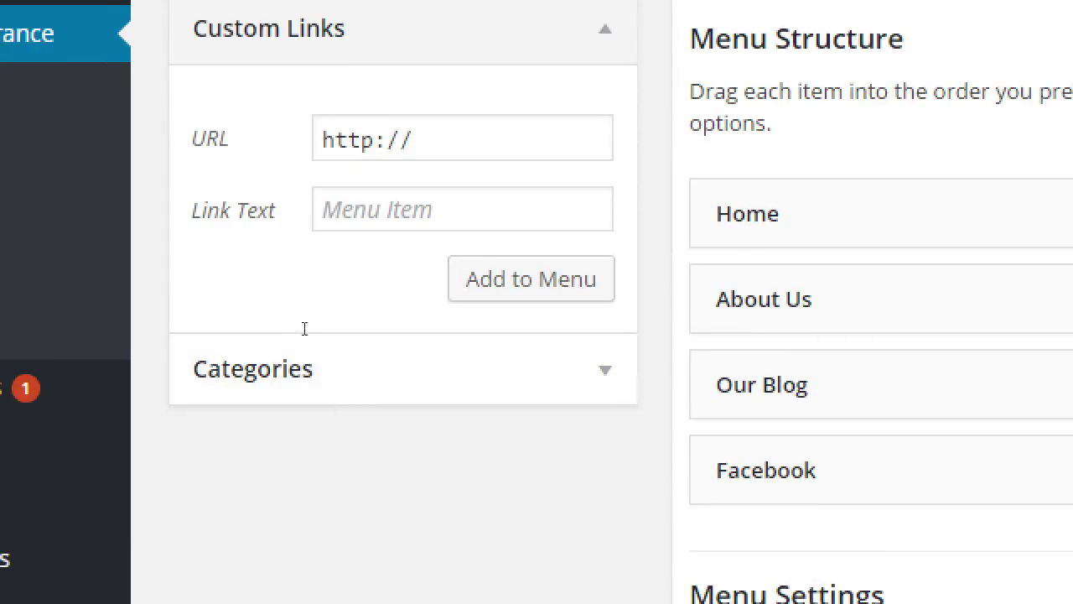
key(Tab)
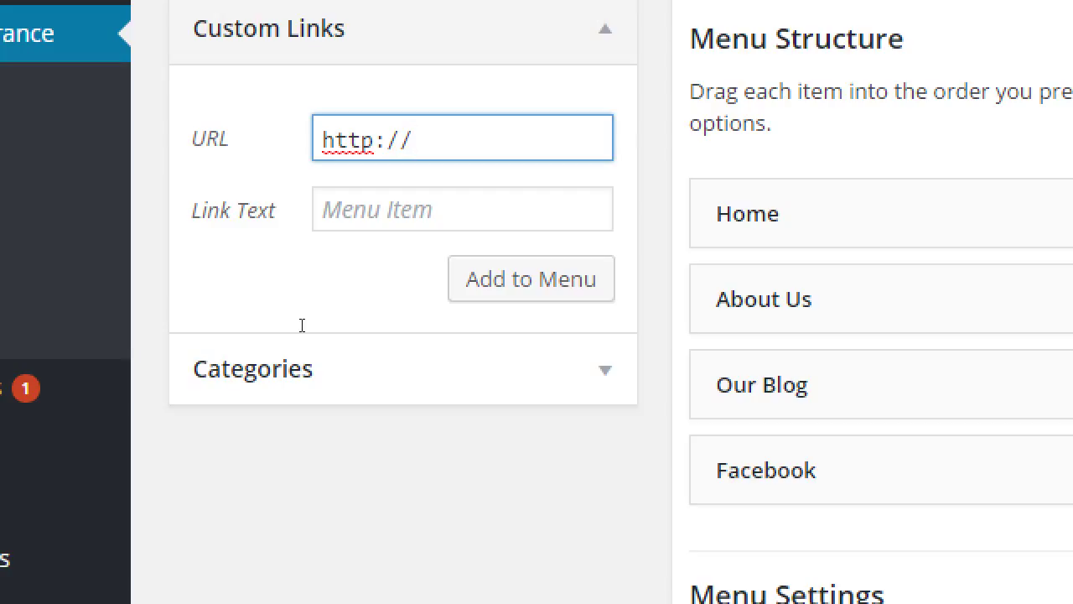
text(twitter.com/)
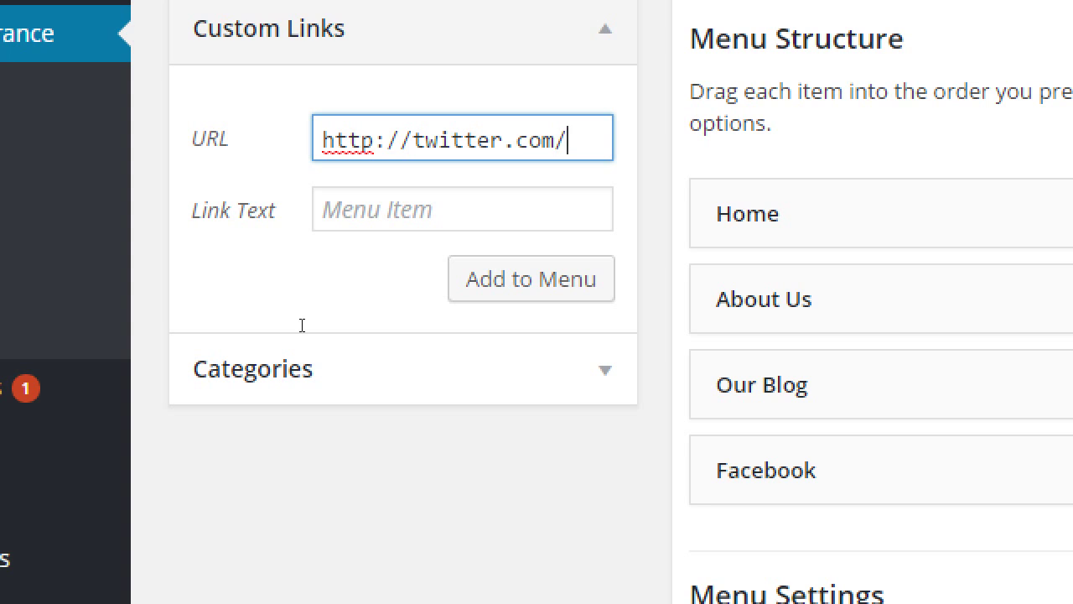
text(pmdinte)
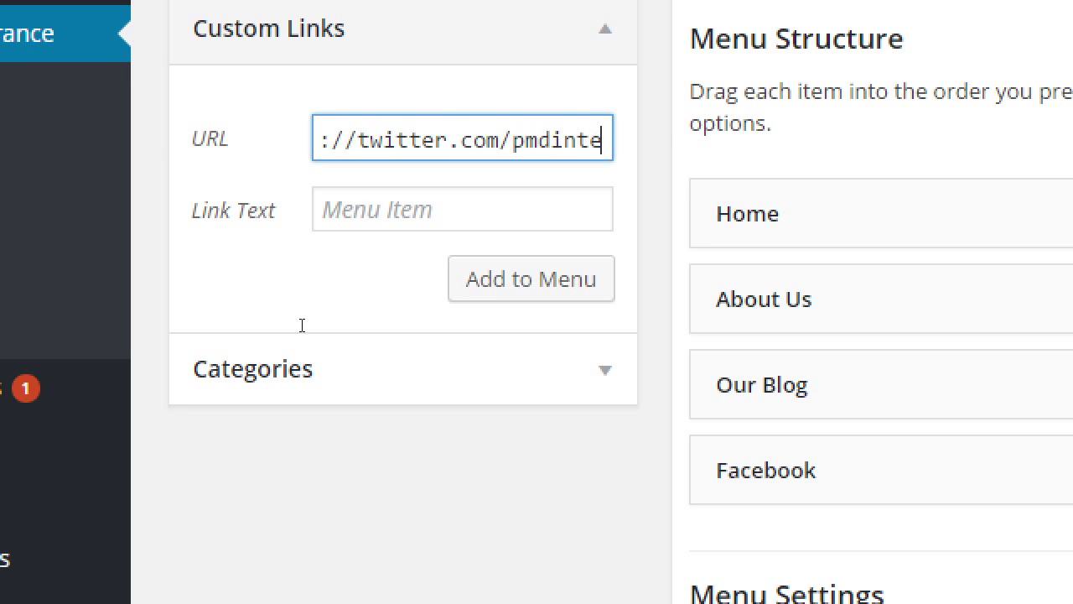
text(ractgiv)
key(BackSpace)
key(BackSpace)
key(BackSpace)
text(i)
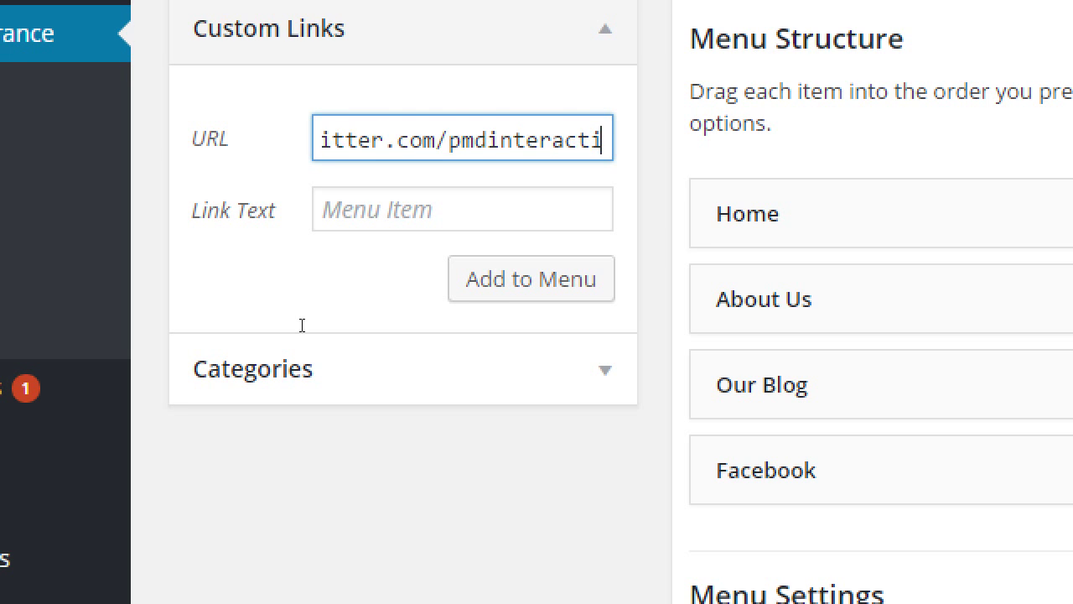
text(ve)
key(Tab)
text(Twitter)
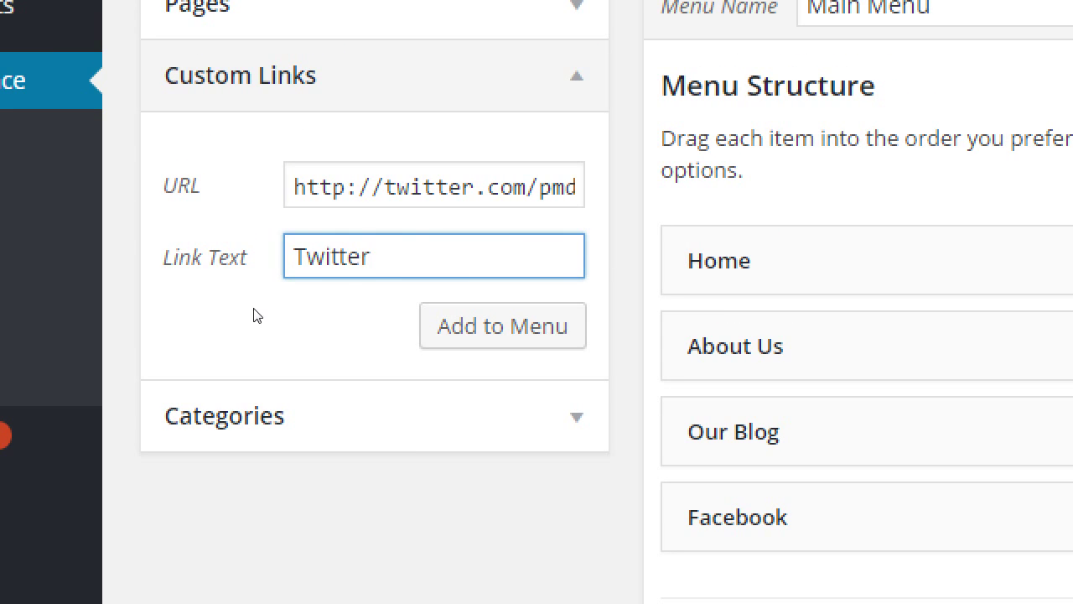
key(Tab)
key(Return)
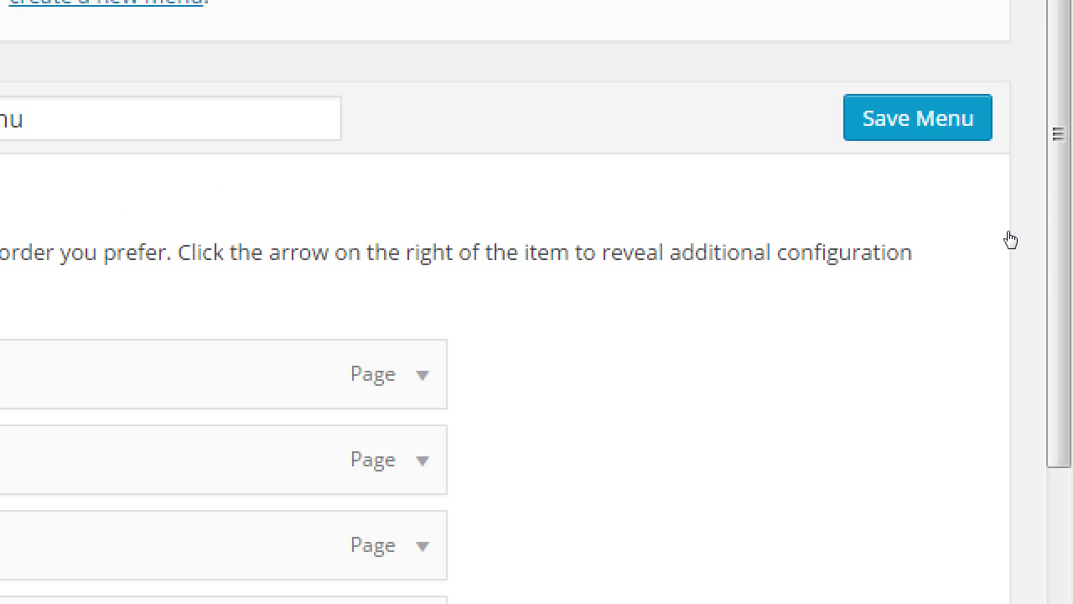
key(Return)
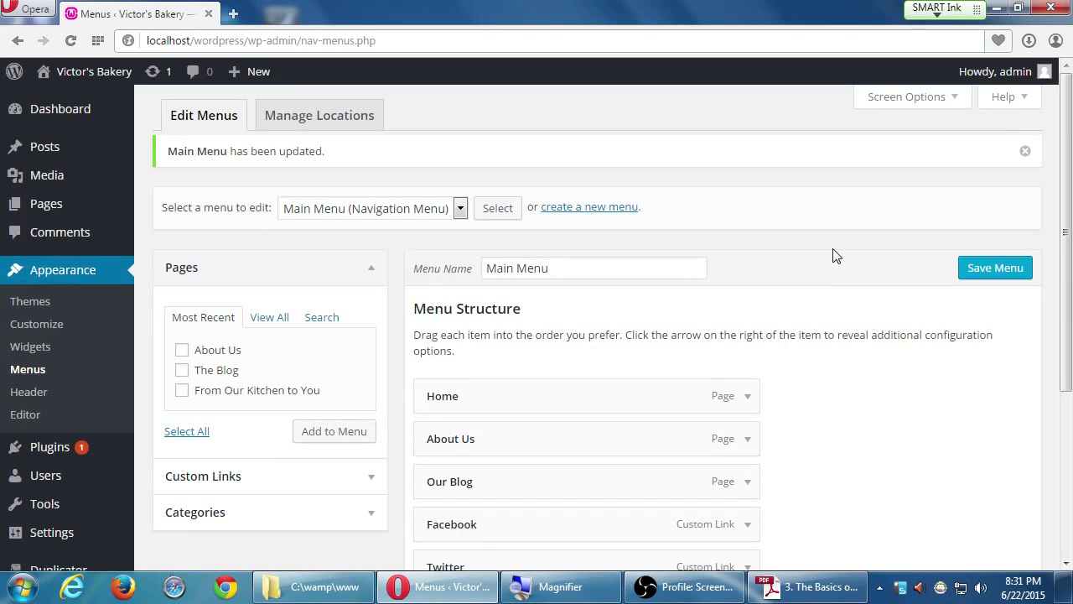
- Add a 'Social' custom link with URL # to the Main Menu
scroll(839, 355, down, 3)
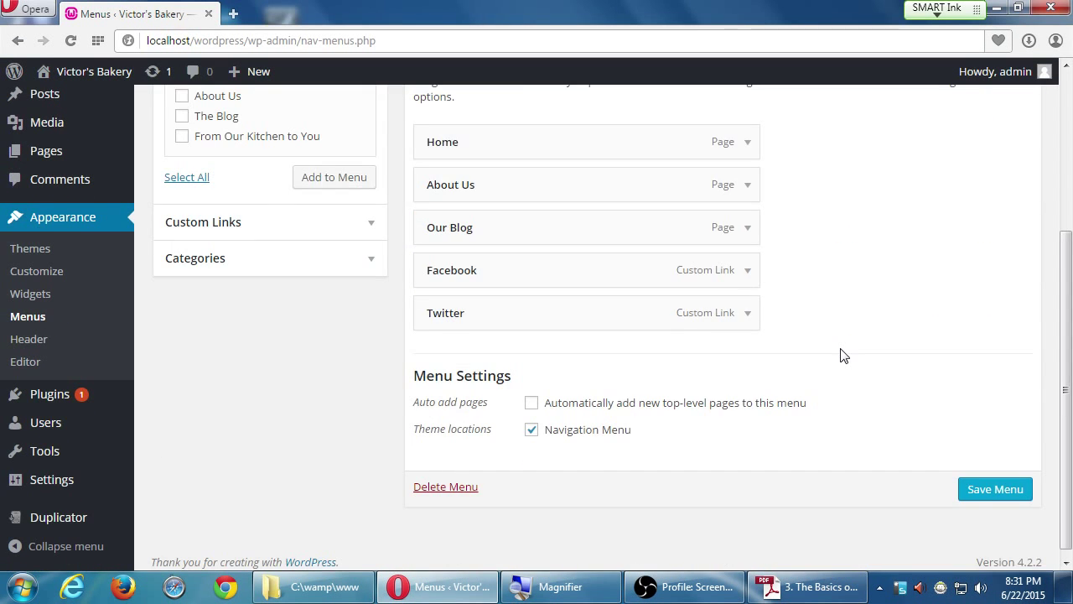
scroll(844, 355, up, 1)
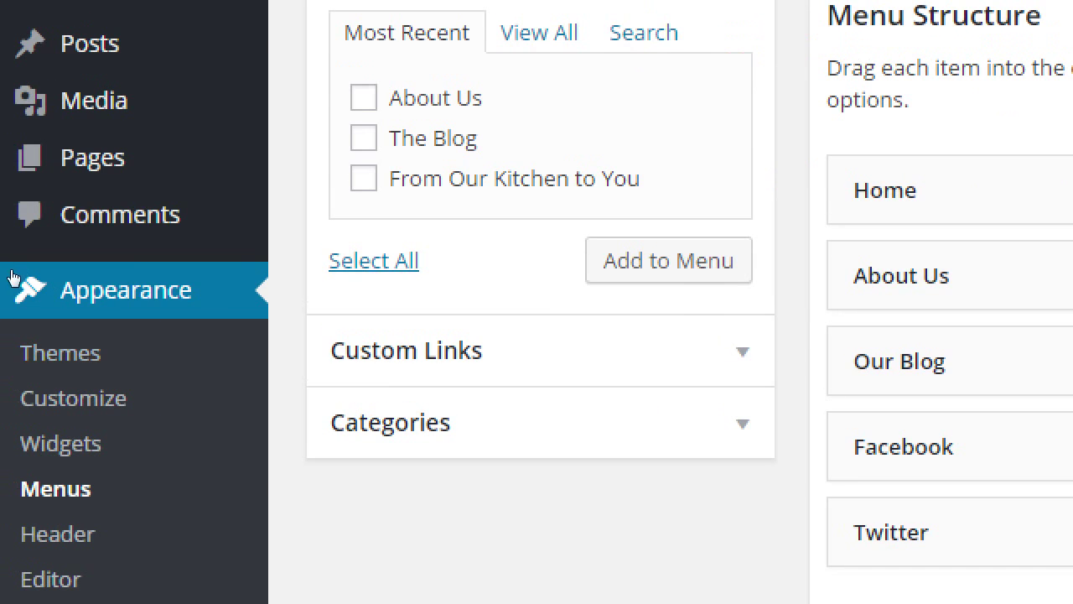
click(363, 289)
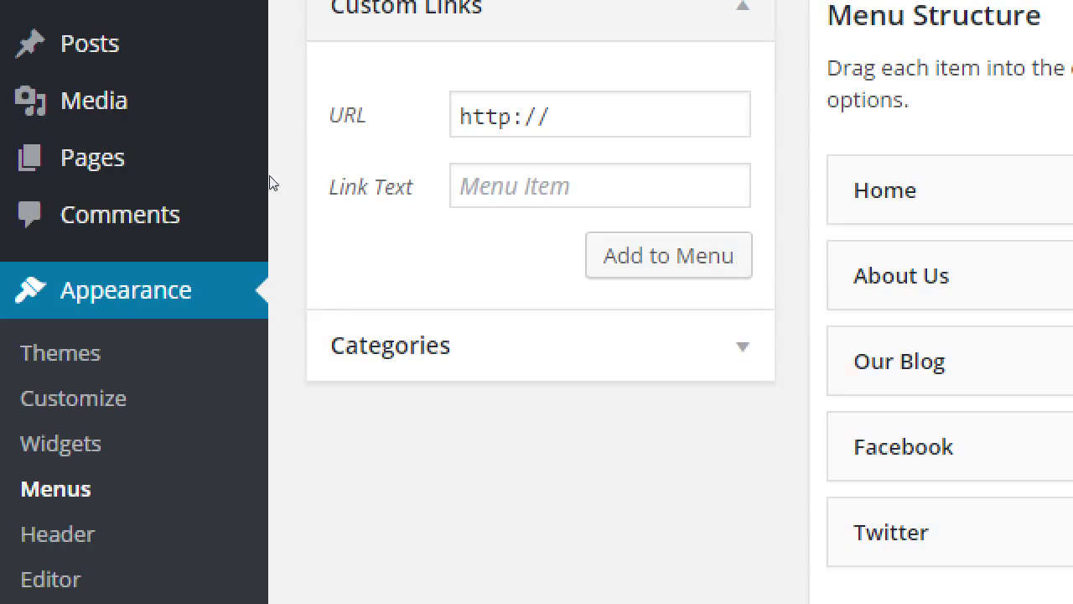
key(Tab)
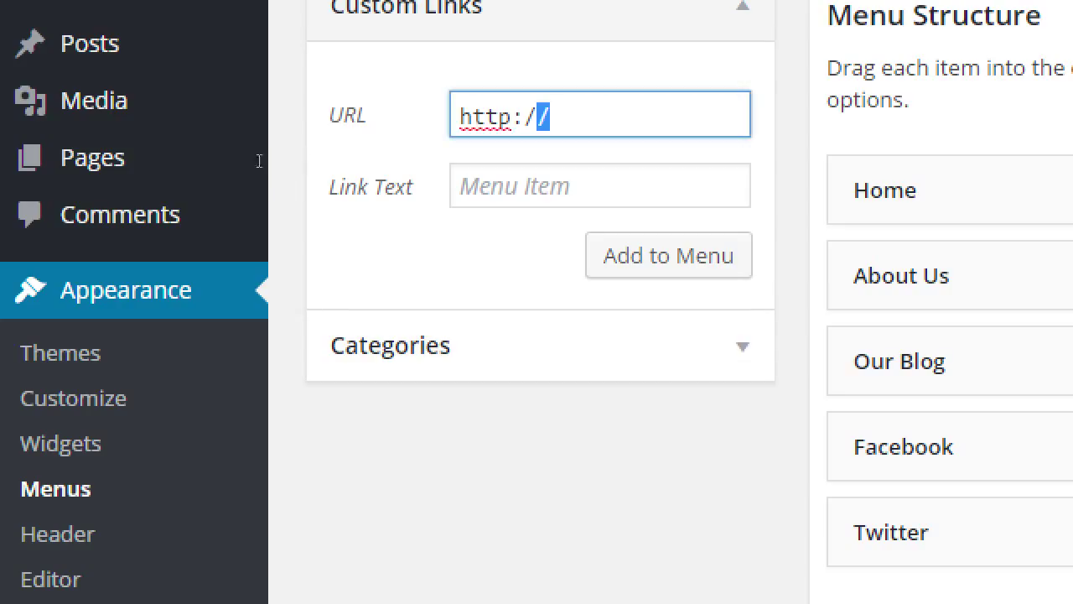
key(ctrl+a)
key(BackSpace)
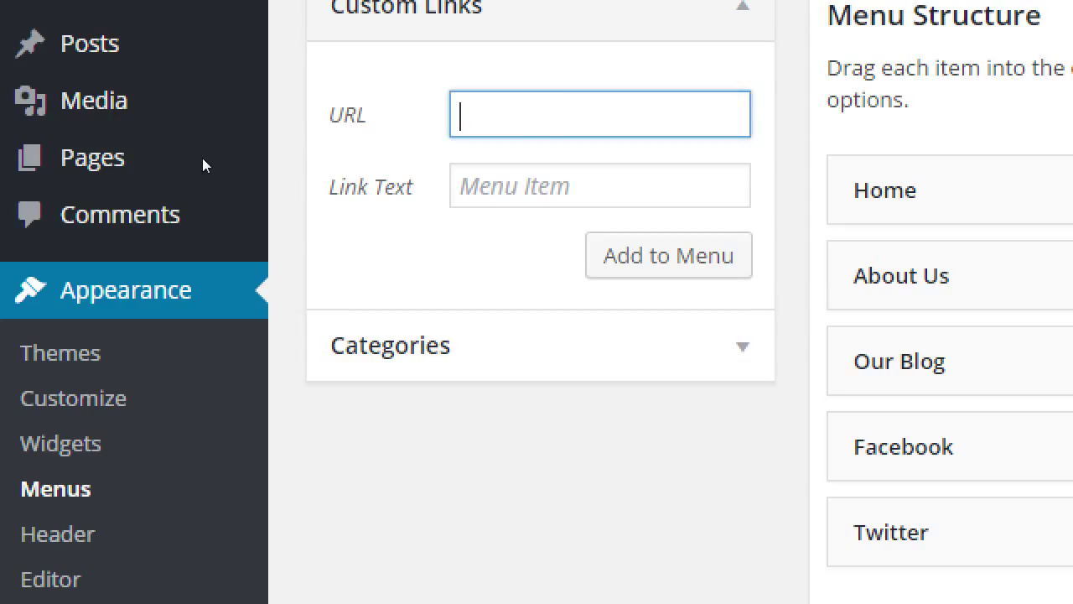
key(Tab)
text(Social)
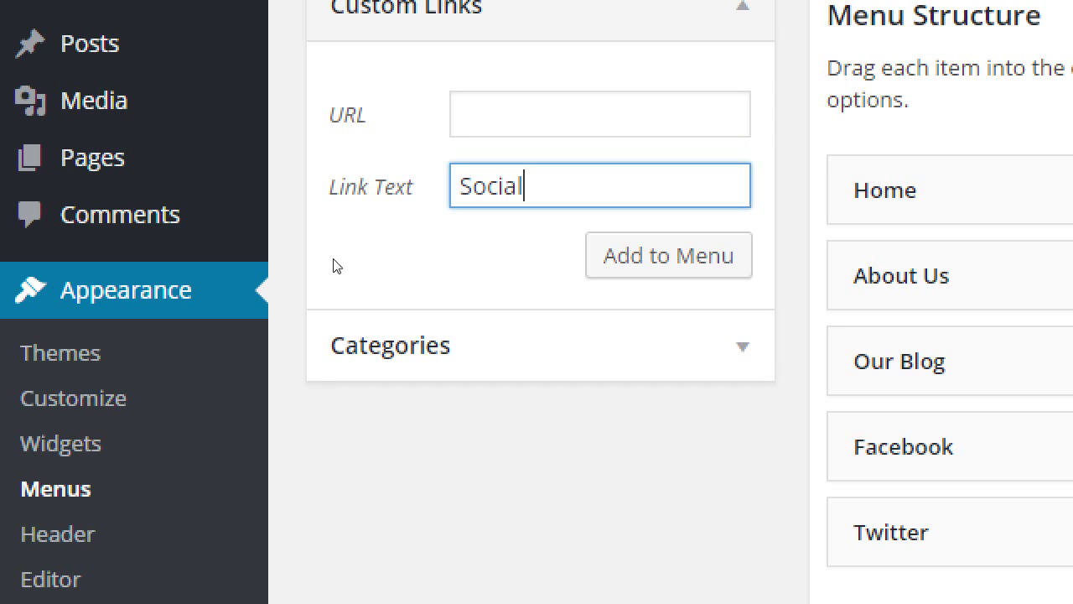
key(Tab)
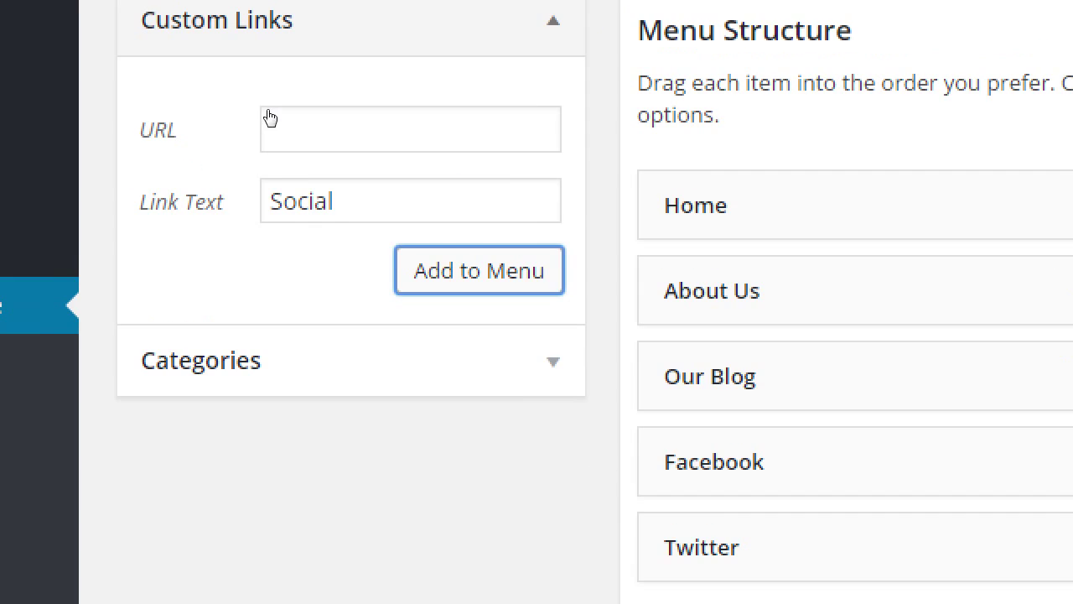
click(262, 151)
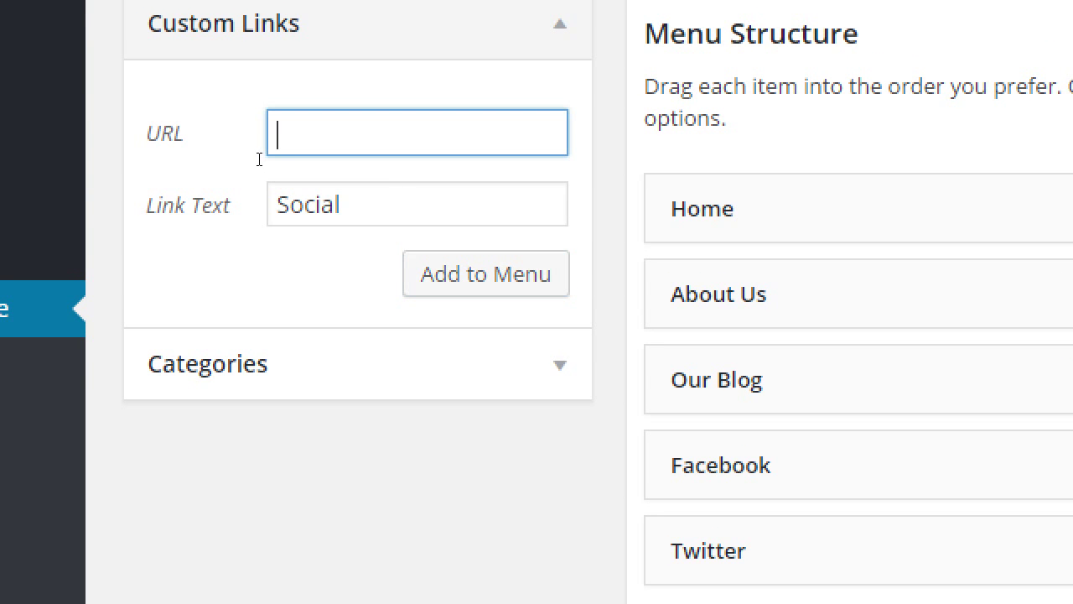
text(#)
click(486, 274)
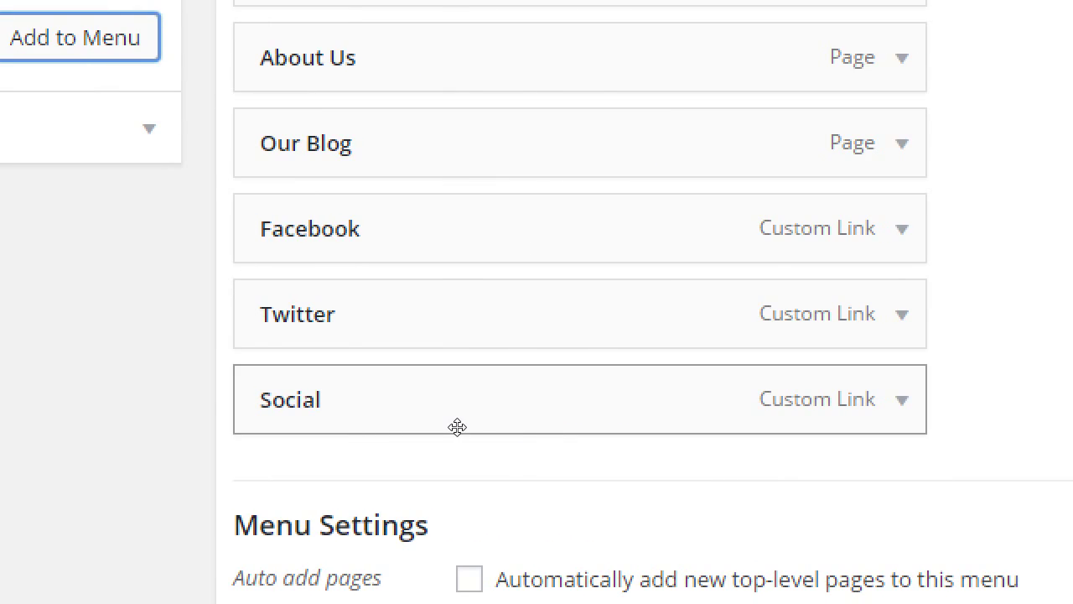
- Nest Twitter and Facebook under Social as sub items and save the menu
drag(457, 335, 499, 426)
drag(472, 231, 532, 424)
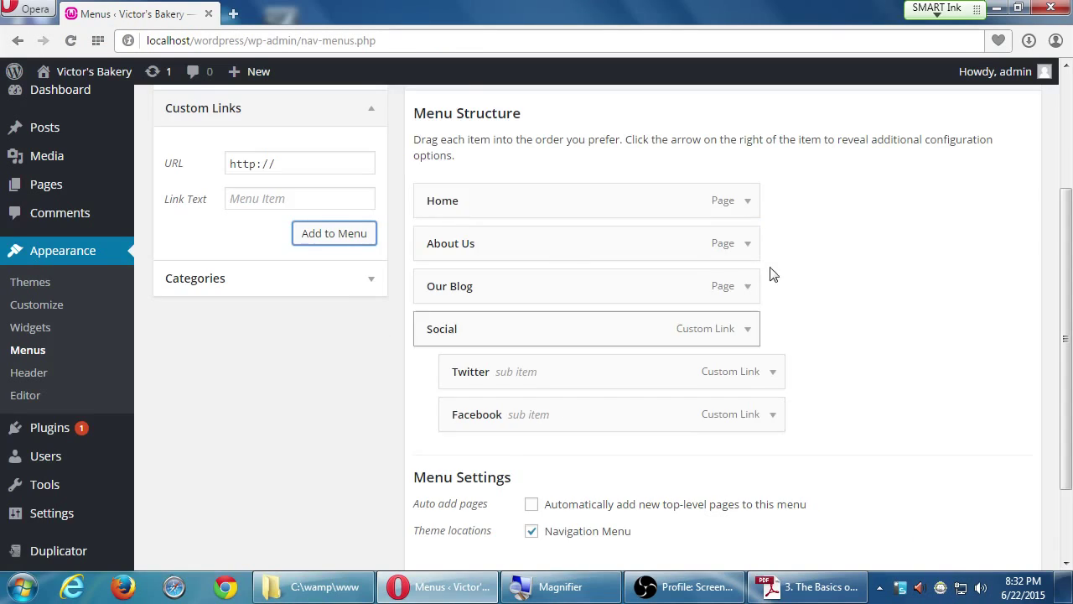
scroll(773, 275, up, 2)
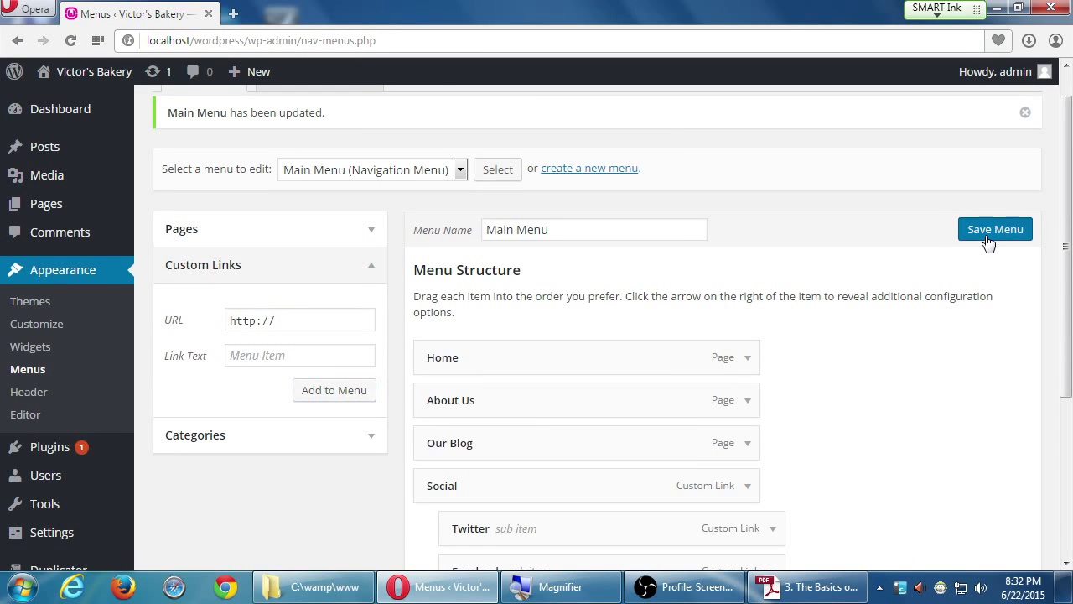
click(987, 239)
middle_click(88, 77)
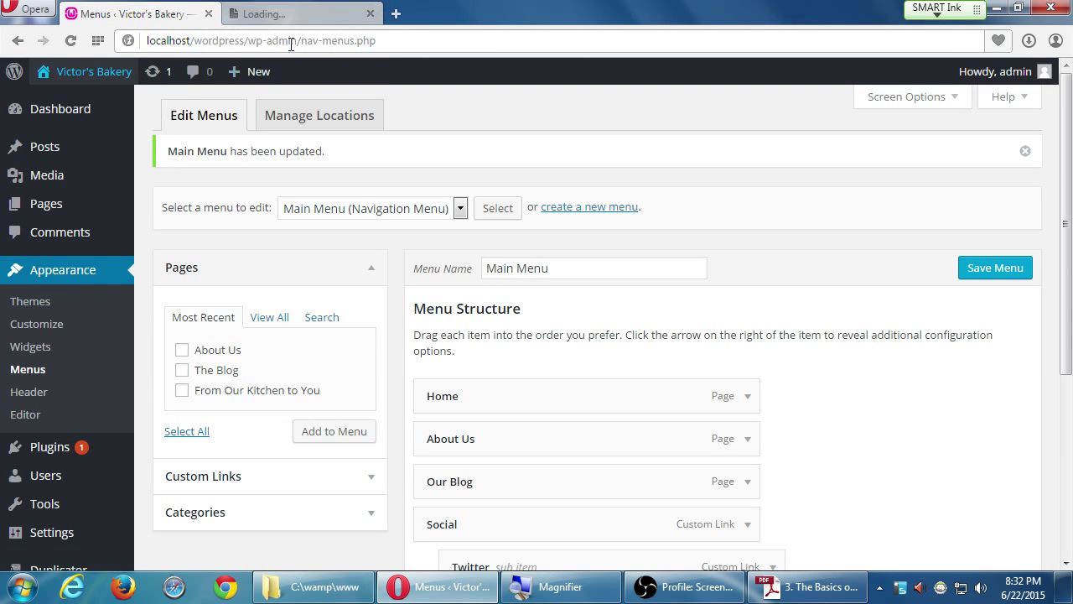
- In the new tab, check that the Social dropdown lists Twitter and Facebook
click(298, 25)
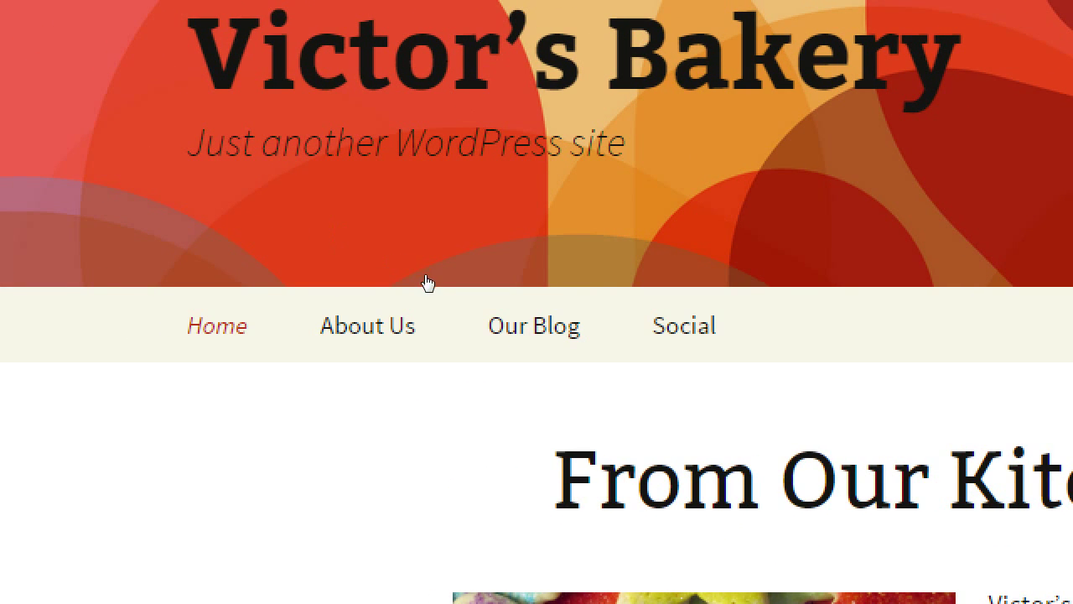
key(Tab)
key(Tab)
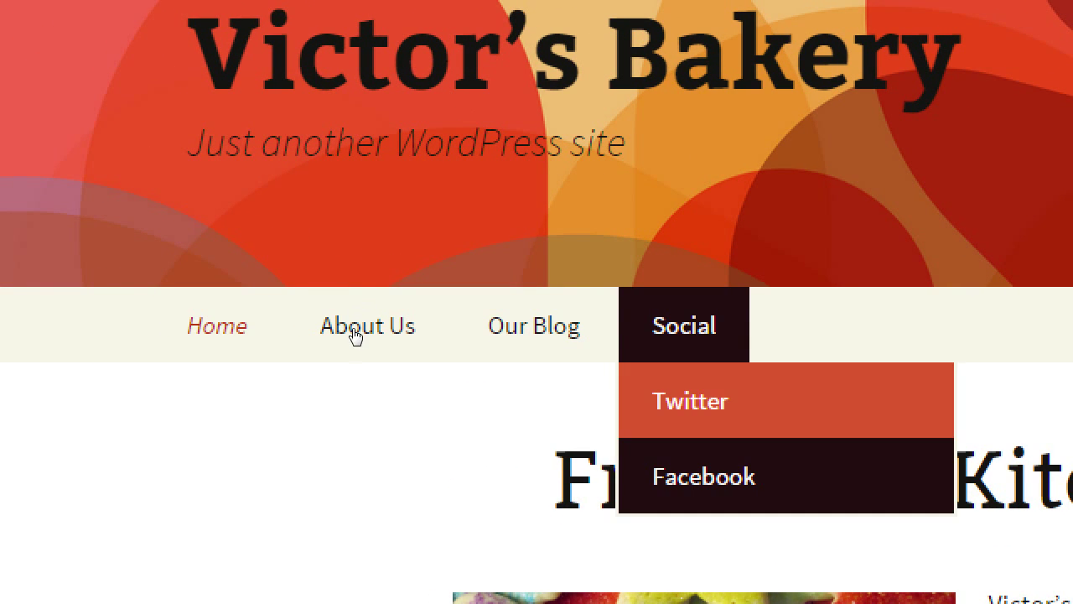
key(shift+Tab)
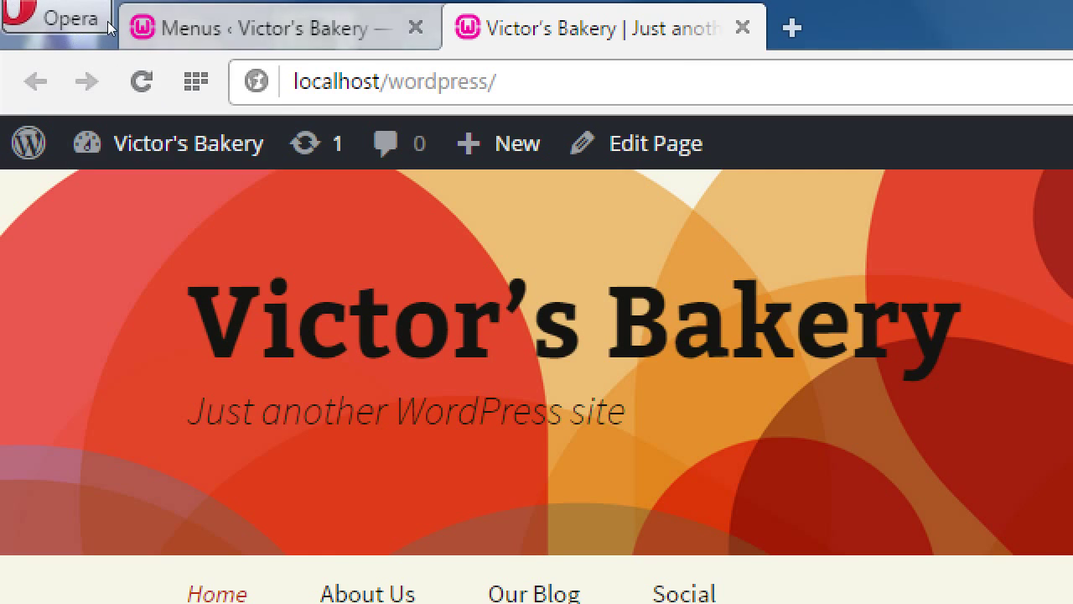
click(151, 24)
key(shift+Tab)
key(shift+Tab)
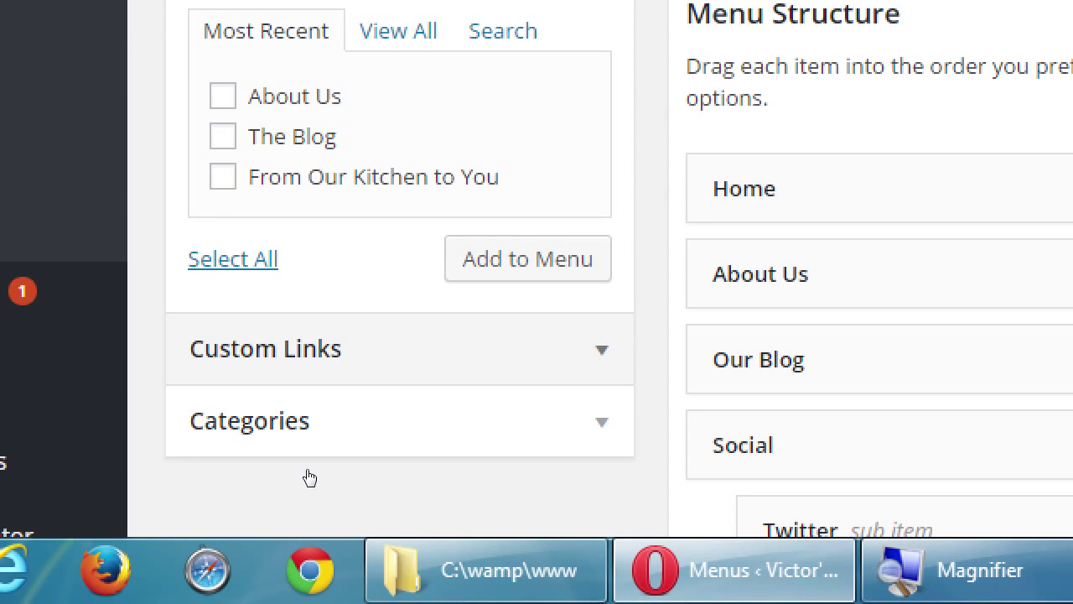
key(Return)
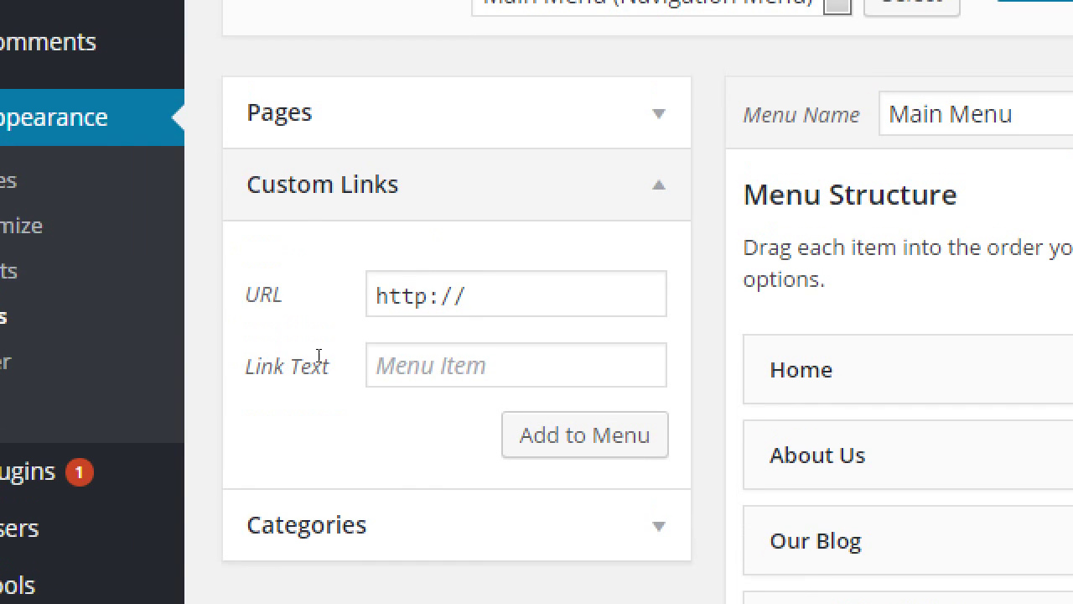
key(Tab)
key(BackSpace)
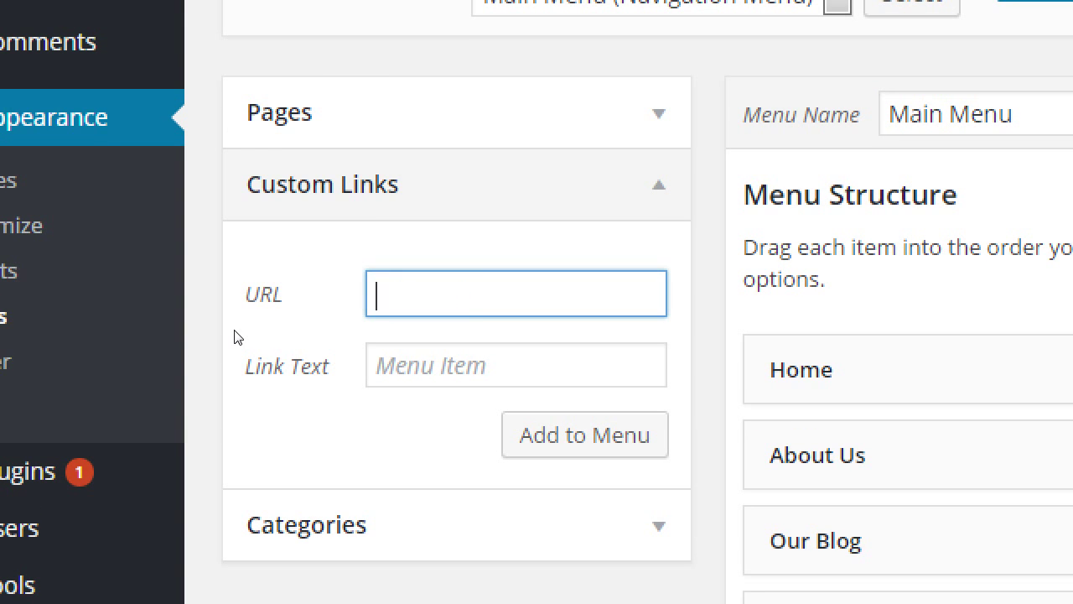
text(#)
- Give the # link the text 'My Social' and add it to the Main Menu
key(Tab)
text(My Social)
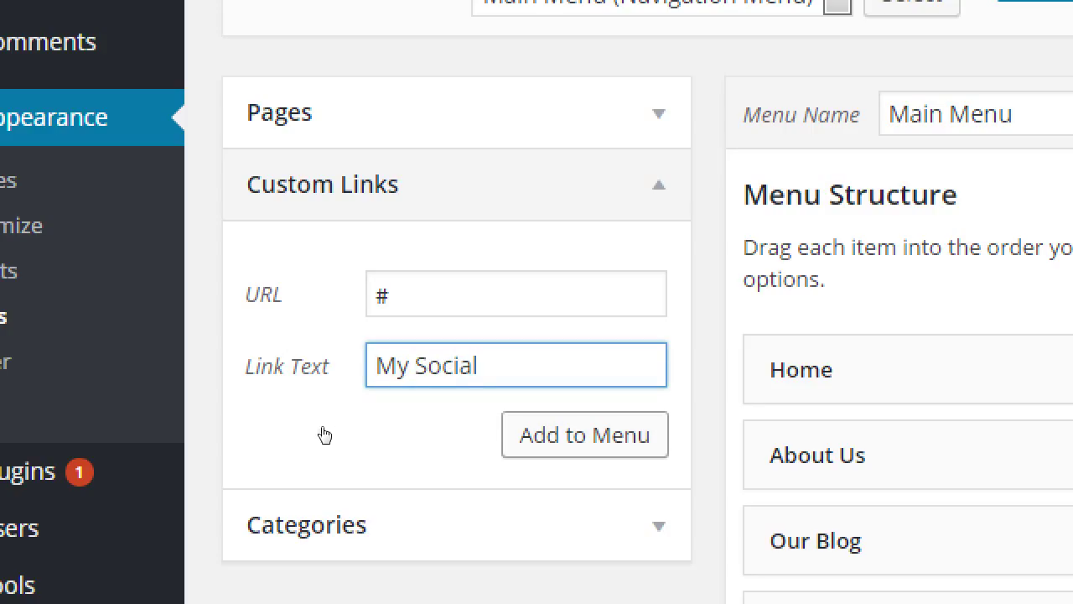
key(shift+Tab)
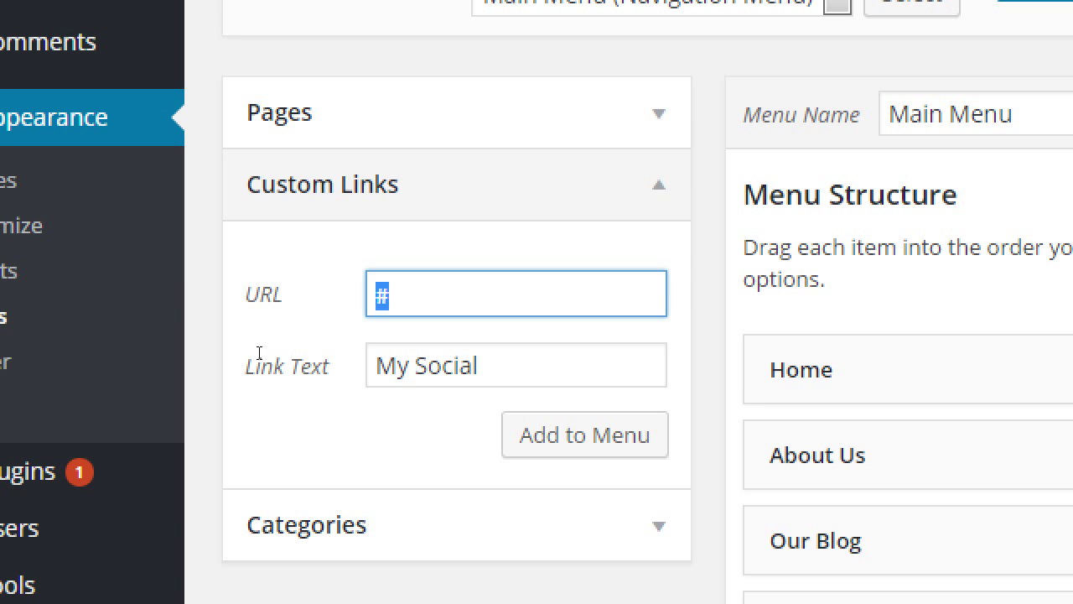
key(Tab)
key(Tab)
key(Return)
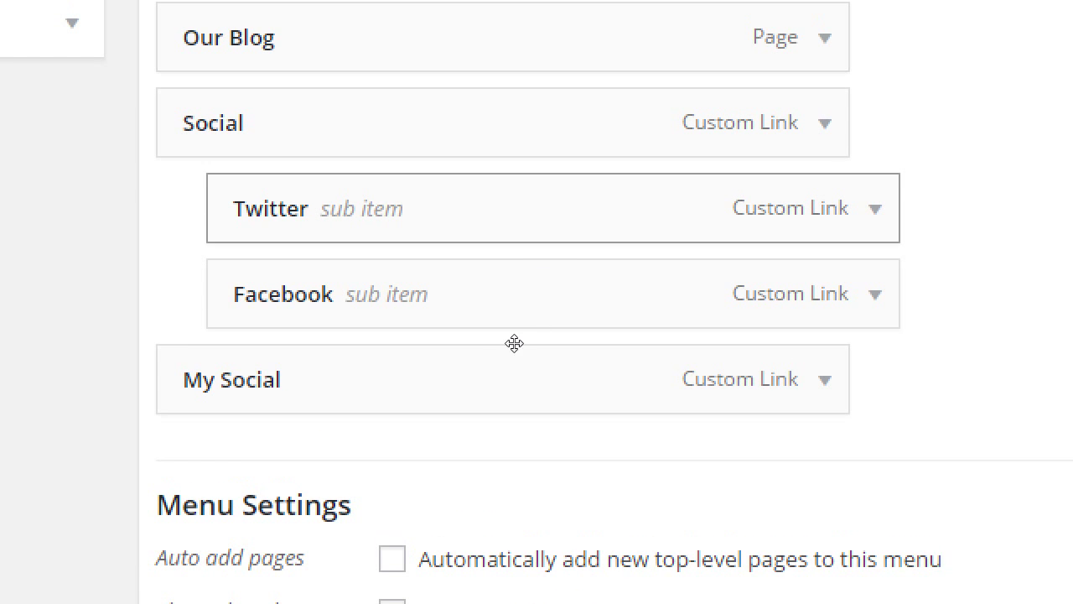
- Nest Facebook and Twitter under My Social, remove the old Social item, and fix Twitter's indent
drag(476, 390, 485, 432)
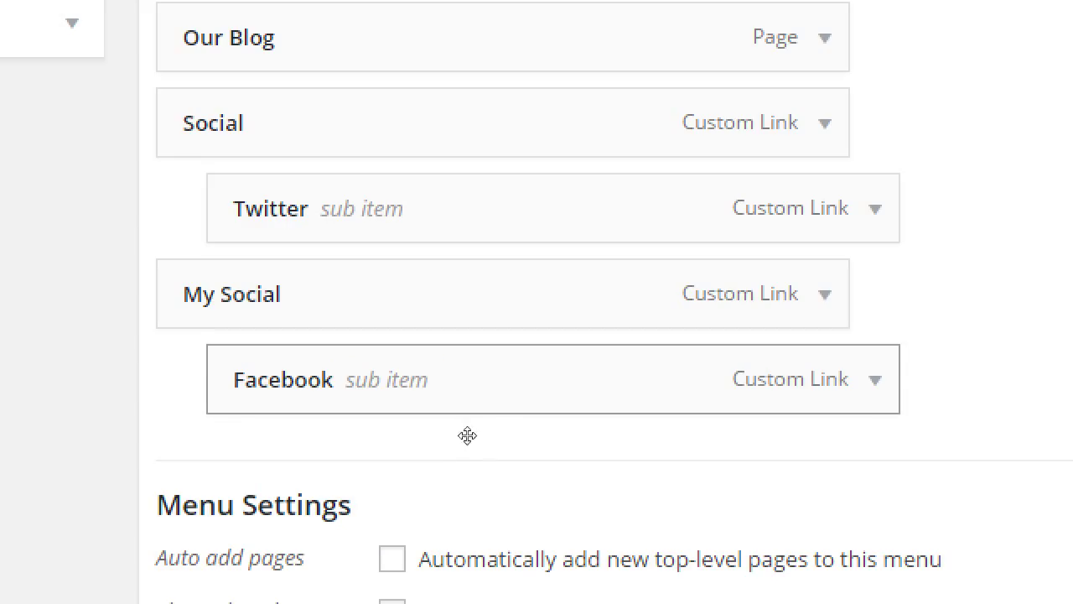
drag(479, 365, 489, 467)
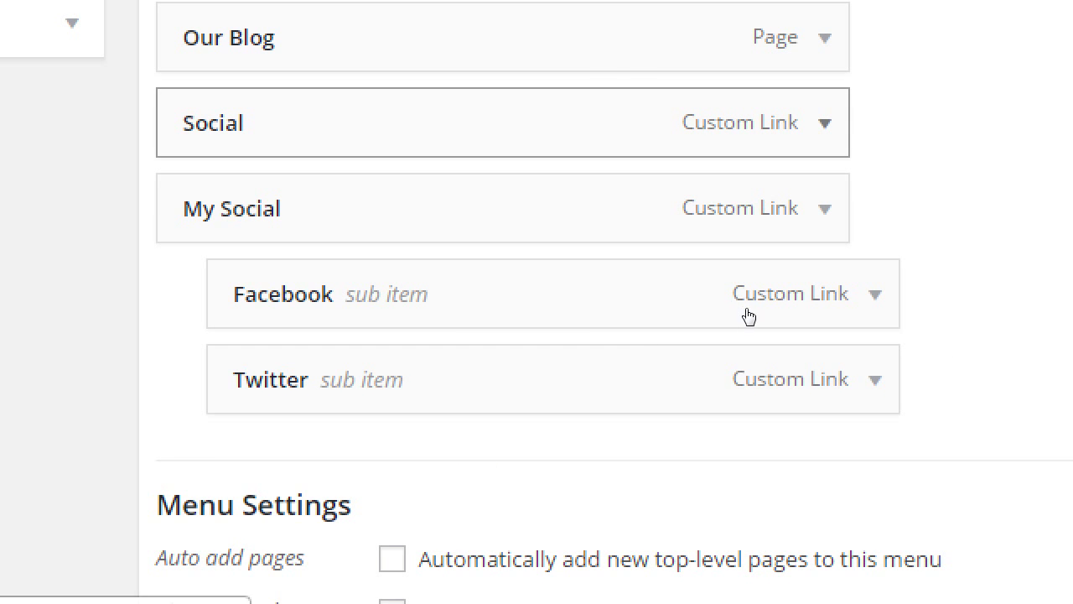
key(Return)
key(Tab)
key(Return)
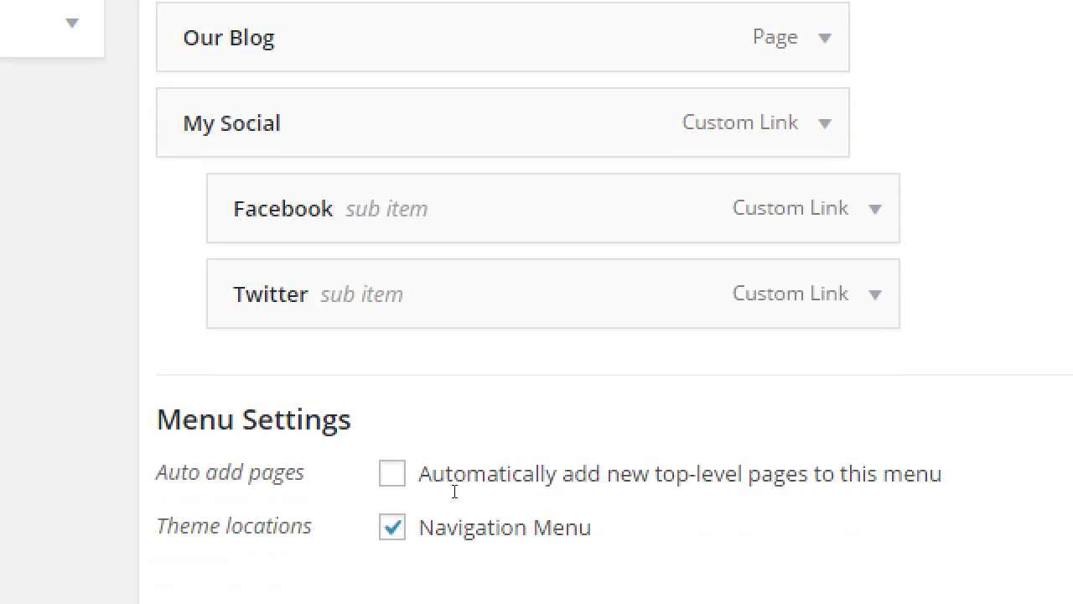
key(shift+Tab)
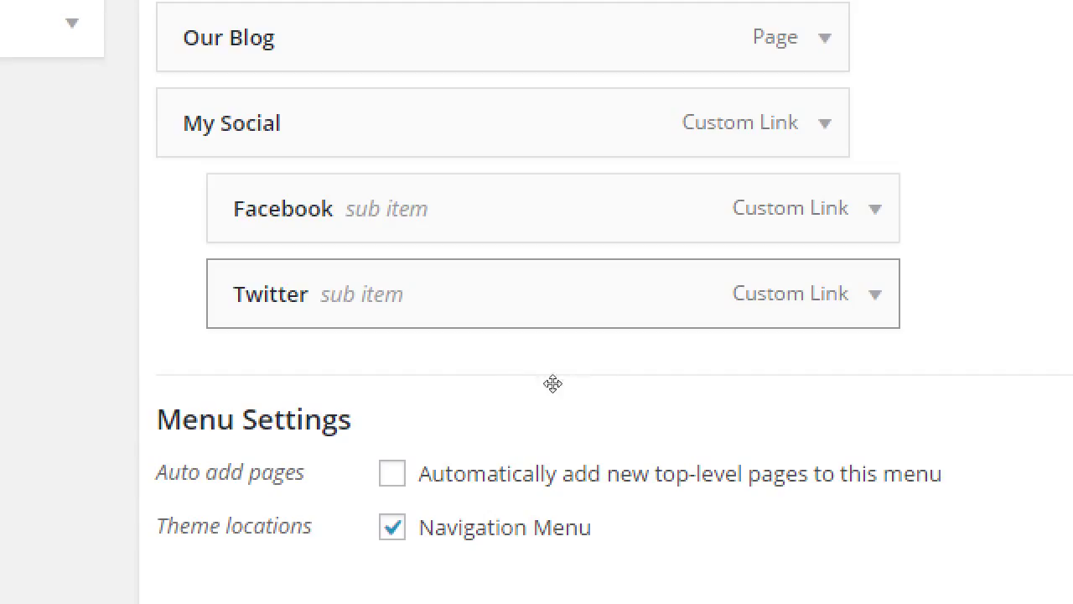
drag(512, 394, 555, 394)
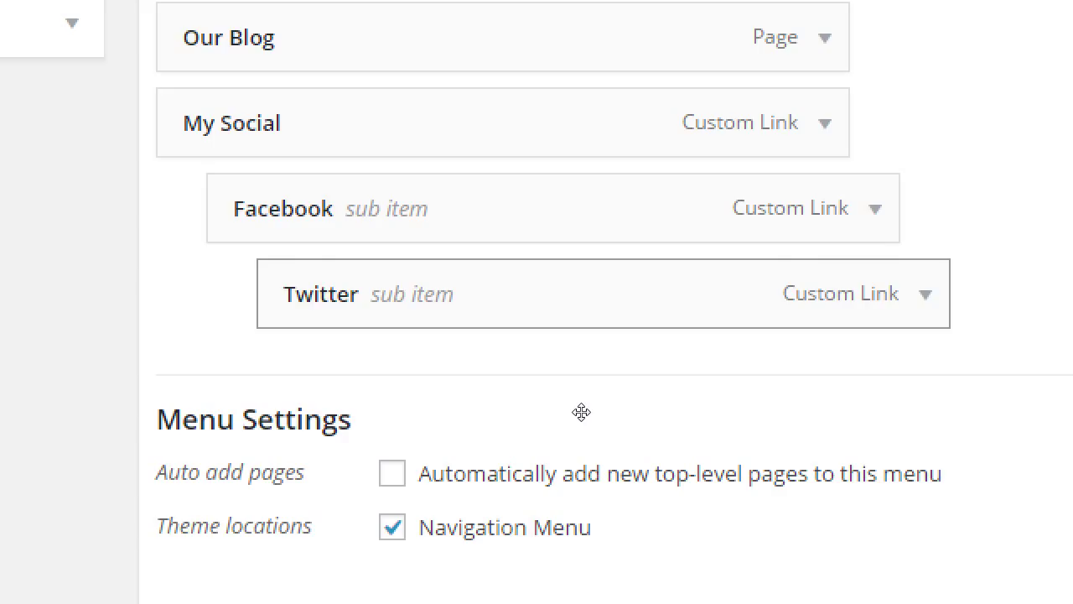
drag(581, 411, 523, 408)
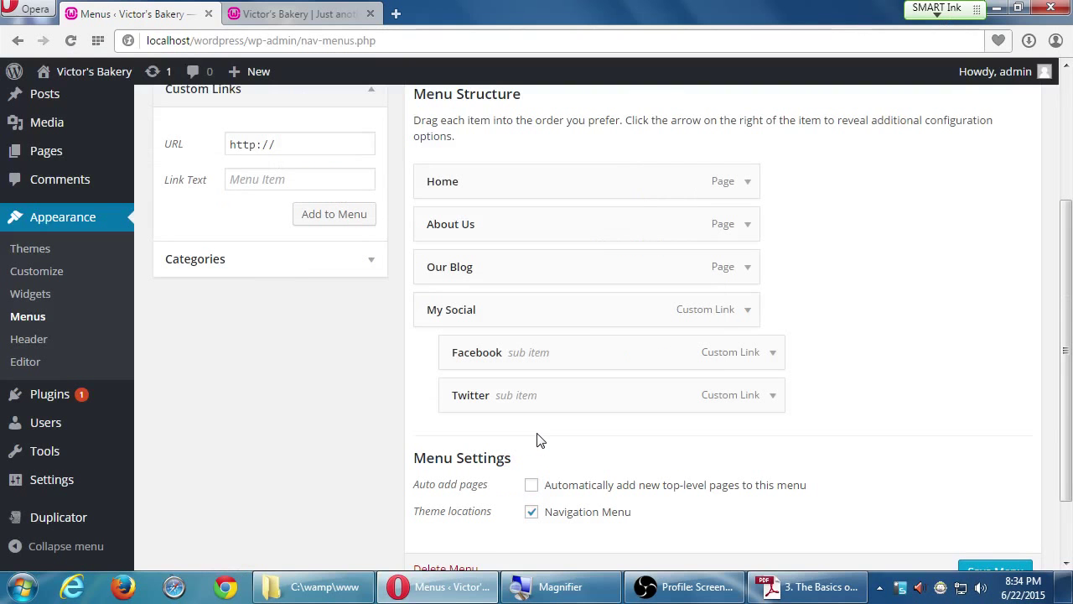
- Save the Main Menu with Facebook and Twitter under My Social, then expand Custom Links
scroll(1069, 559, down, 1)
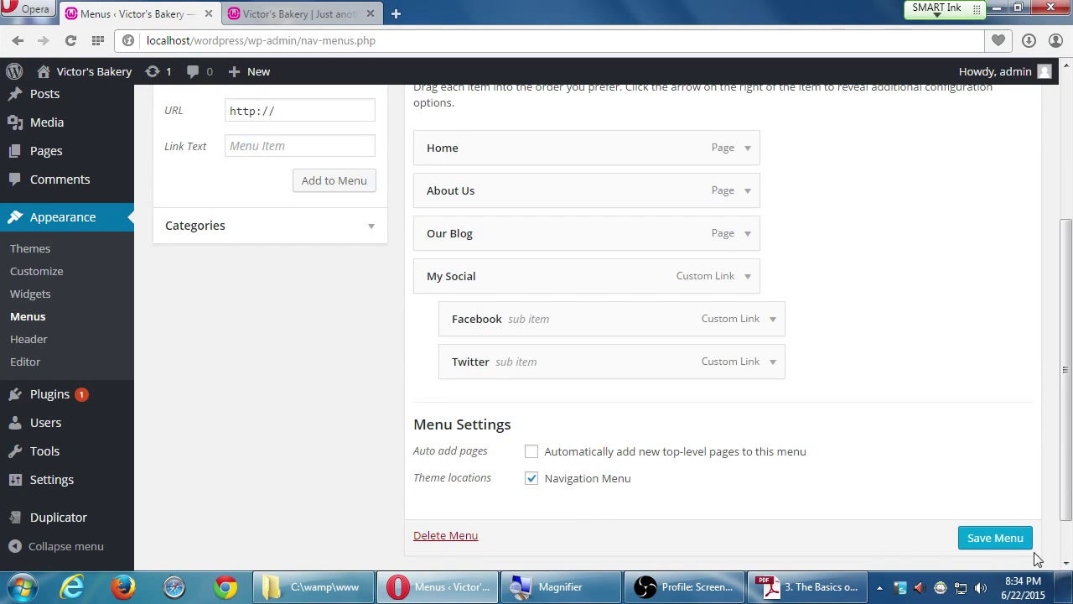
click(1006, 543)
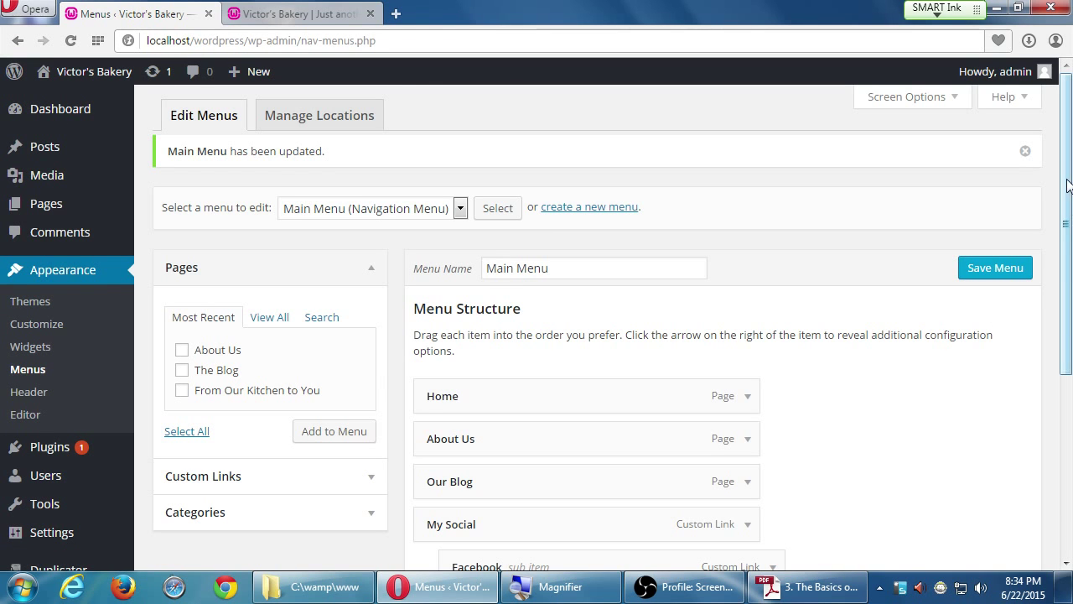
scroll(1068, 147, down, 3)
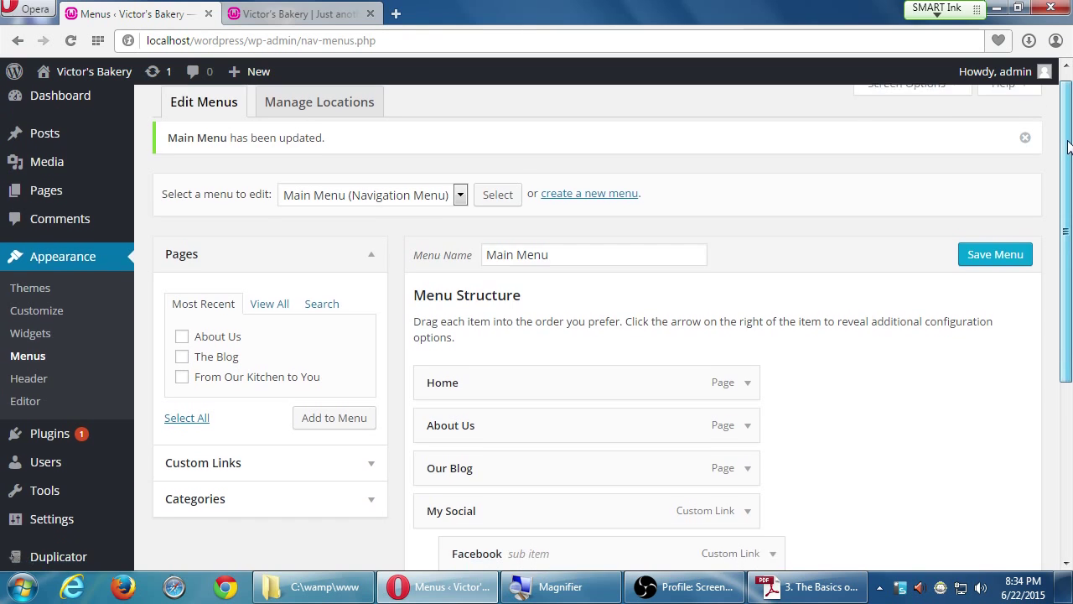
drag(1068, 146, 1054, 227)
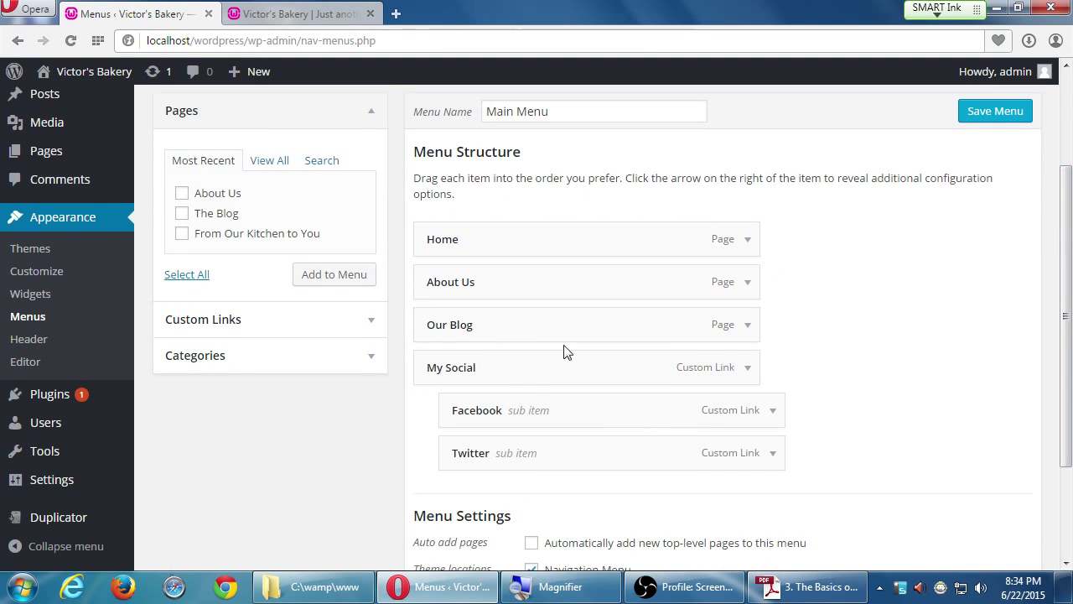
click(342, 328)
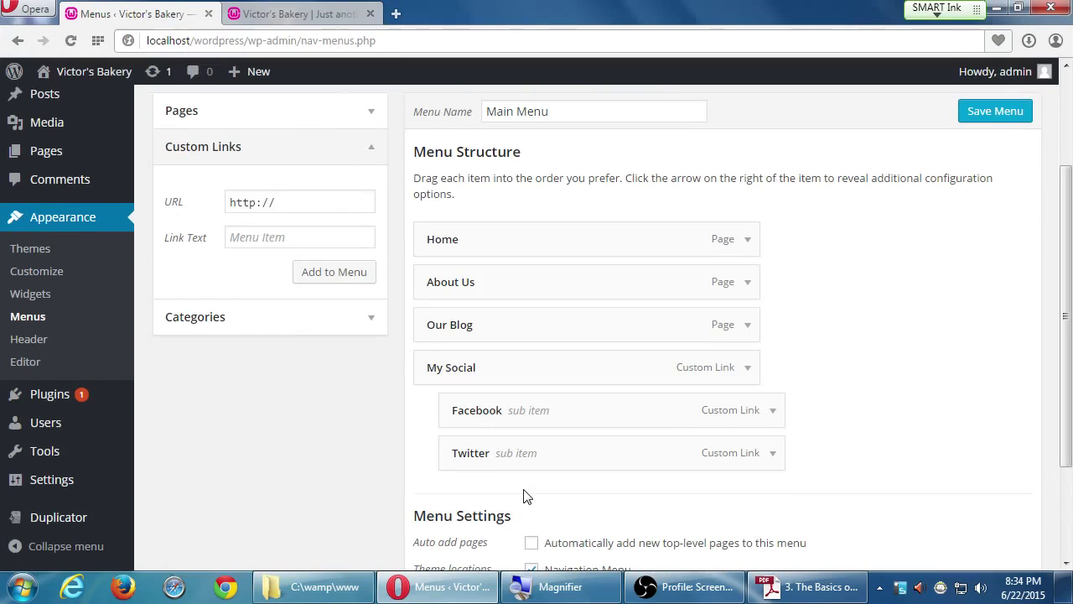
key(ctrl+Tab)
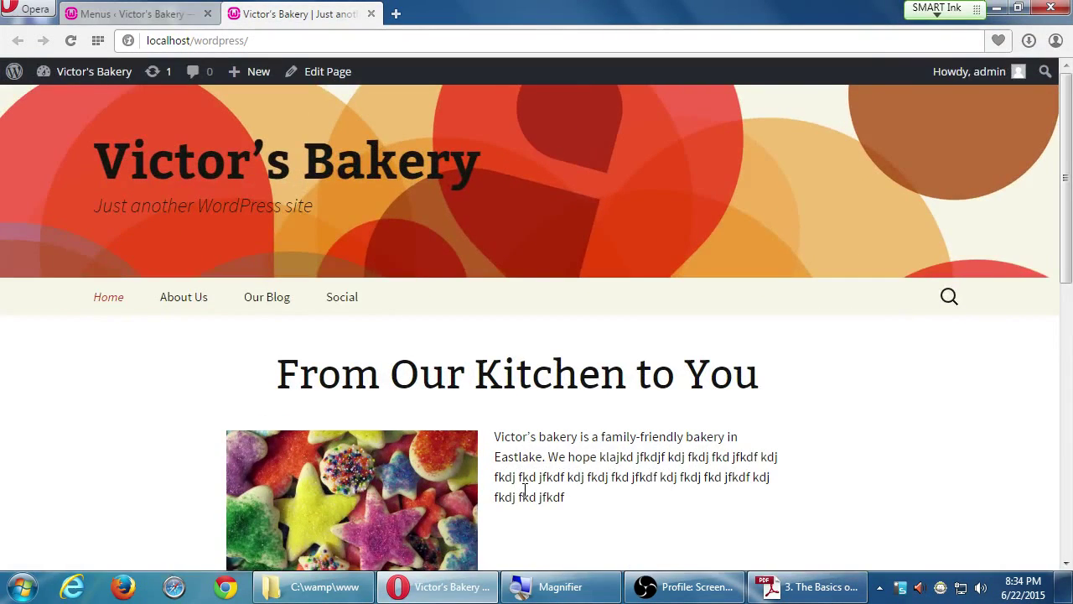
key(ctrl+Tab)
key(ctrl+Tab)
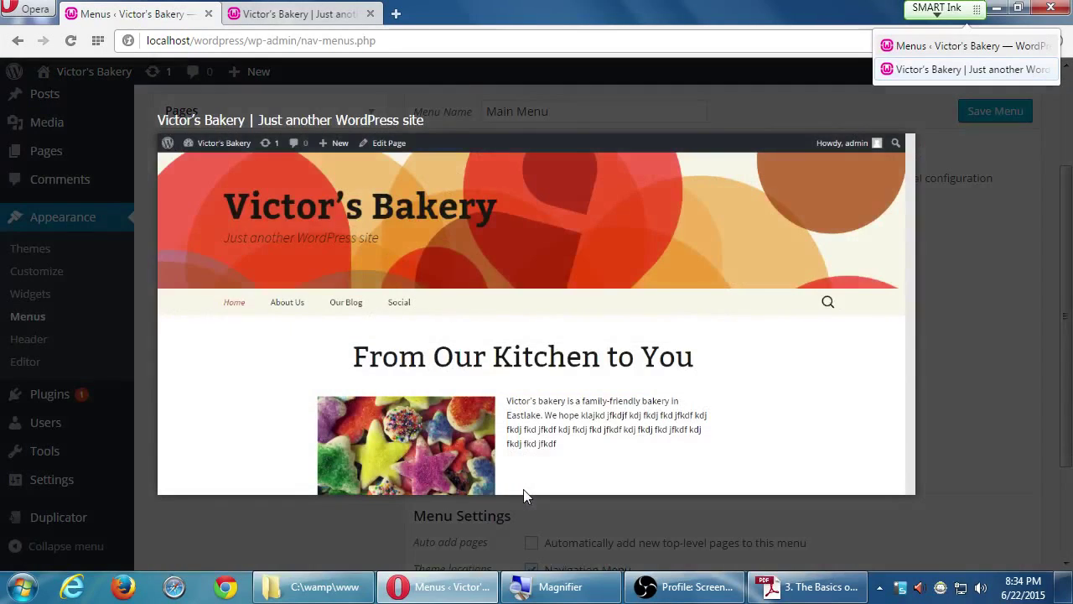
key(ctrl+Tab)
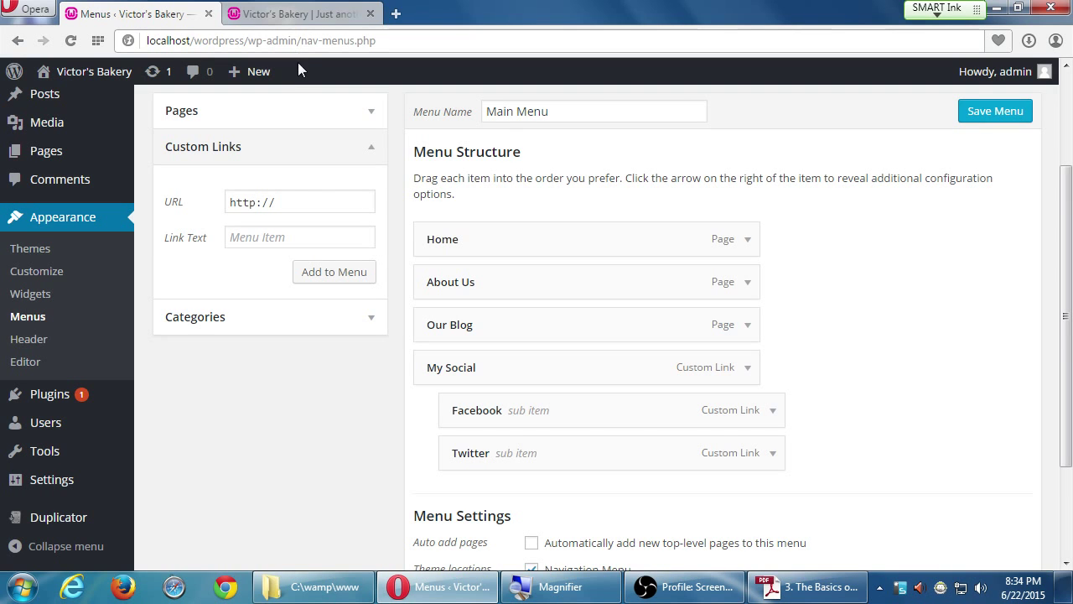
click(303, 24)
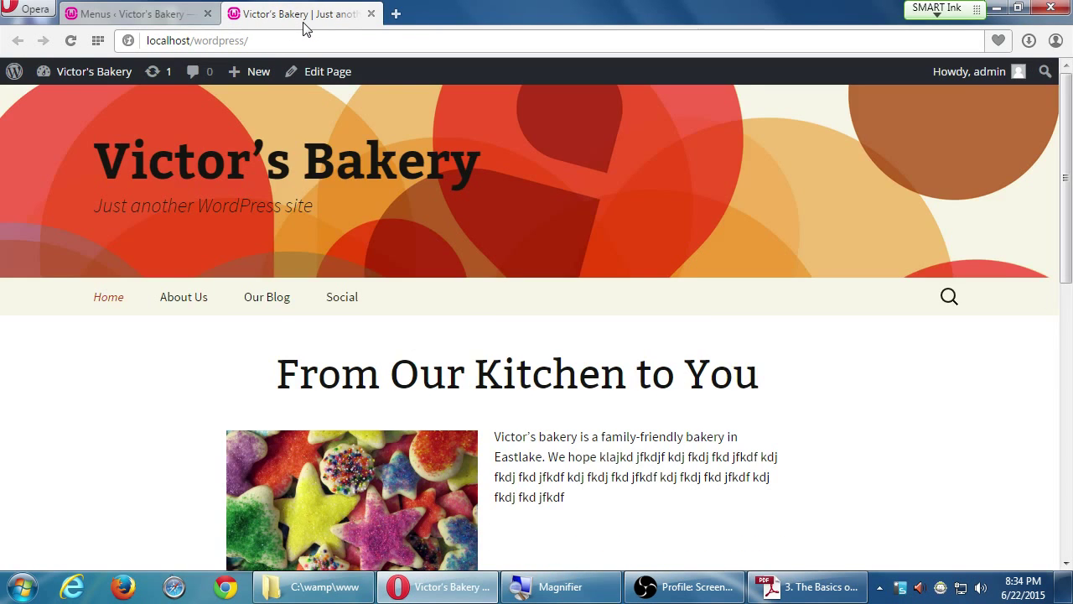
key(F5)
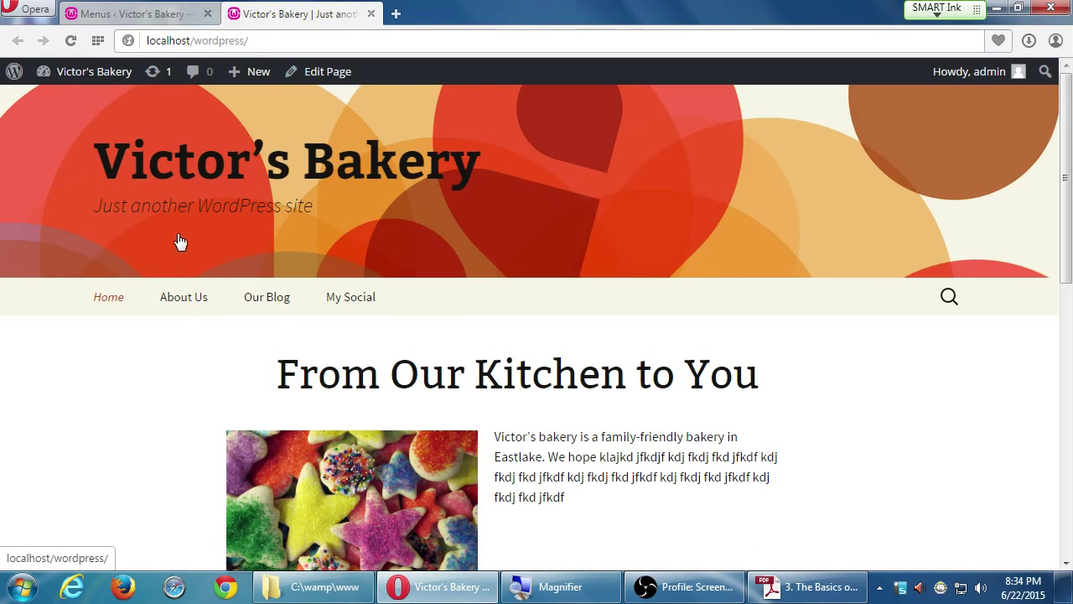
key(super+plus)
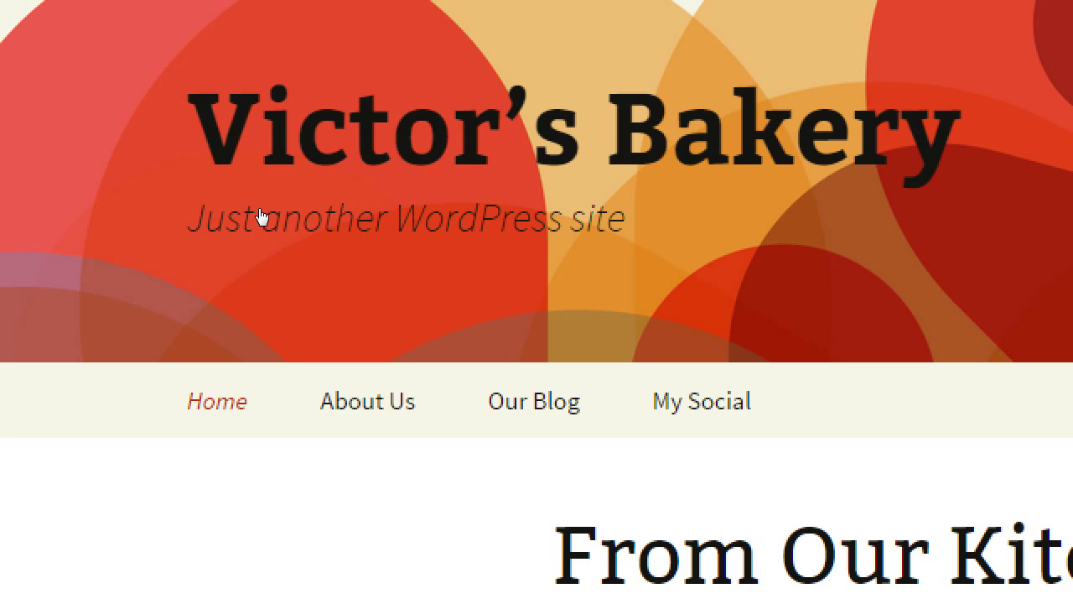
key(super+minus)
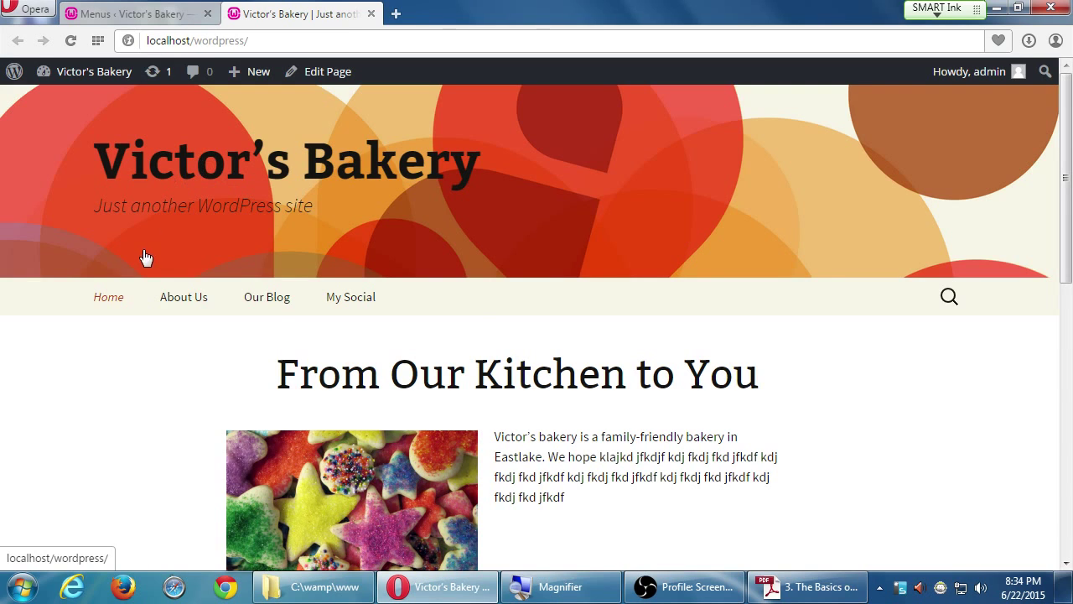
mouse_move(325, 295)
mouse_move(341, 295)
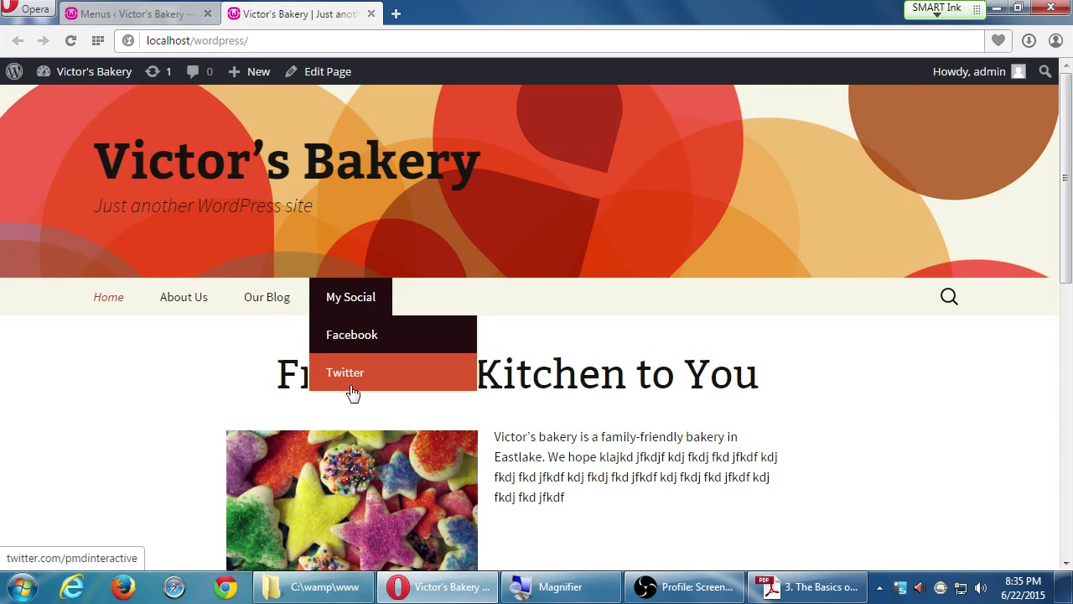
mouse_move(321, 311)
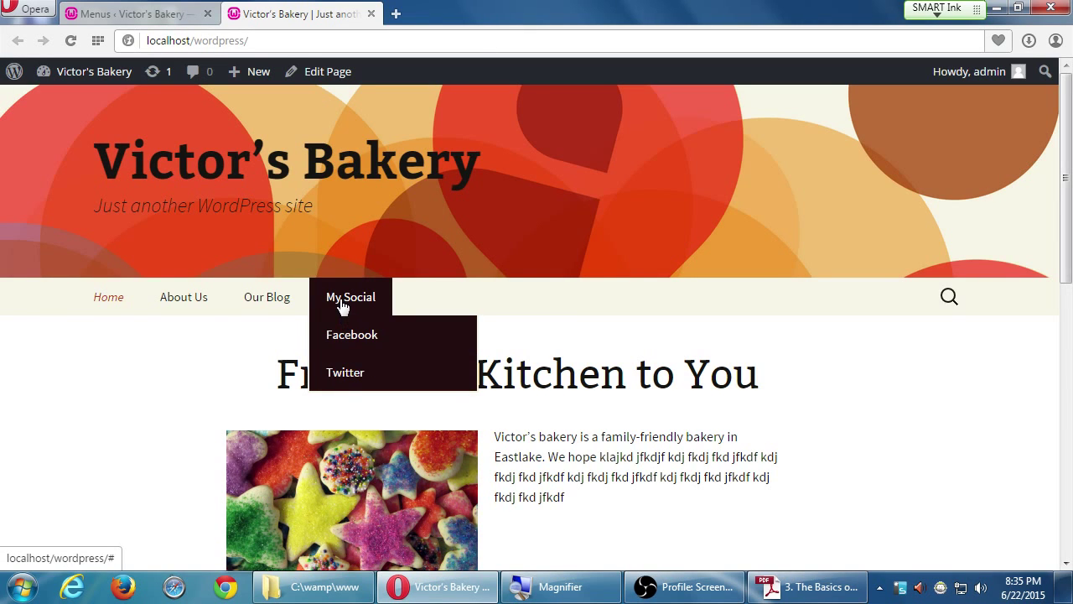
click(161, 15)
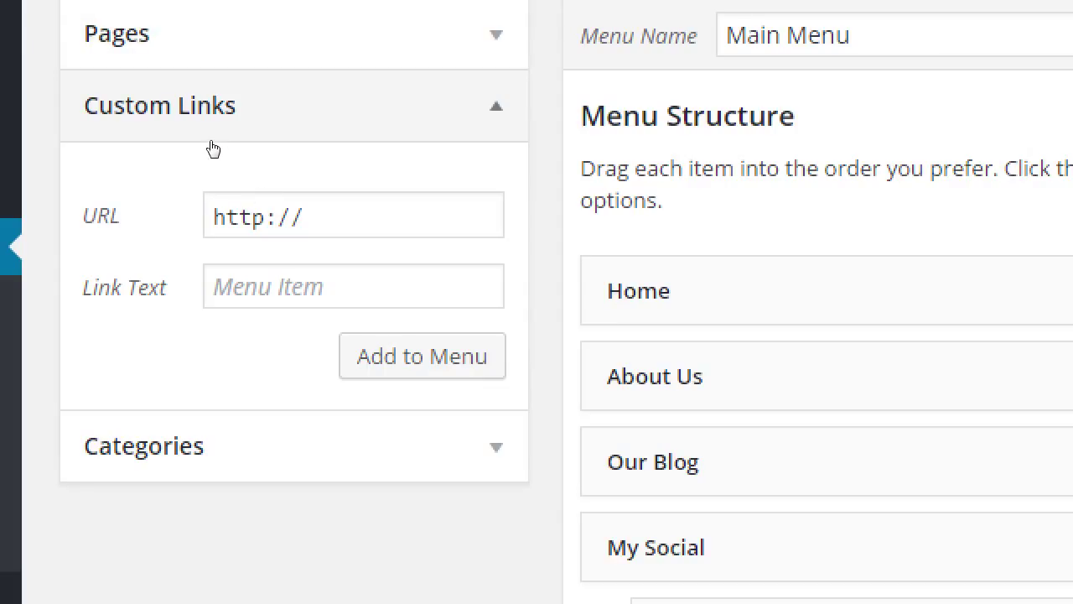
click(287, 203)
drag(287, 203, 210, 201)
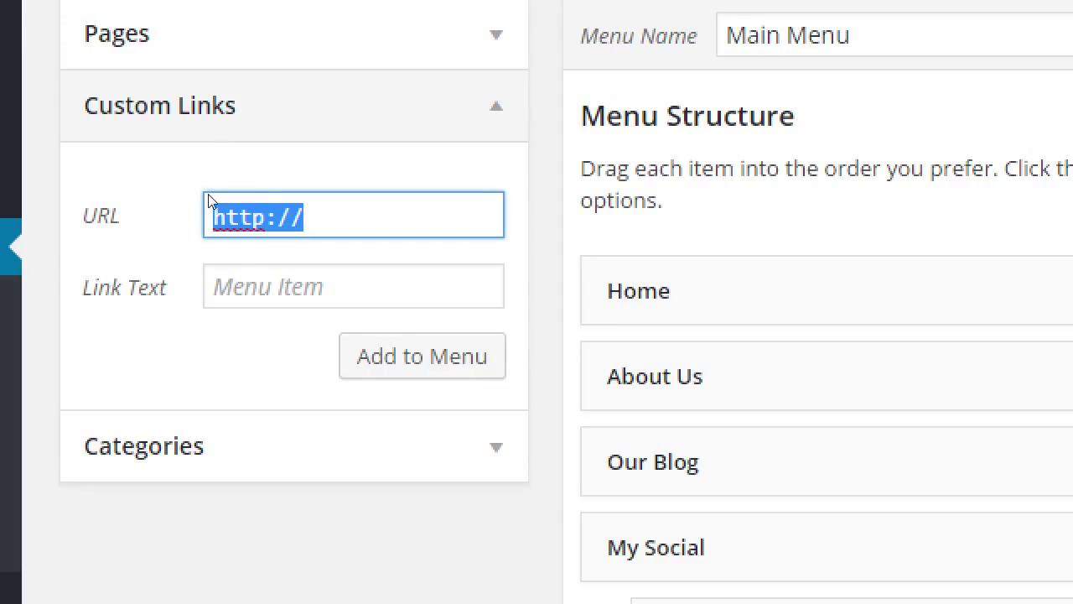
text(#)
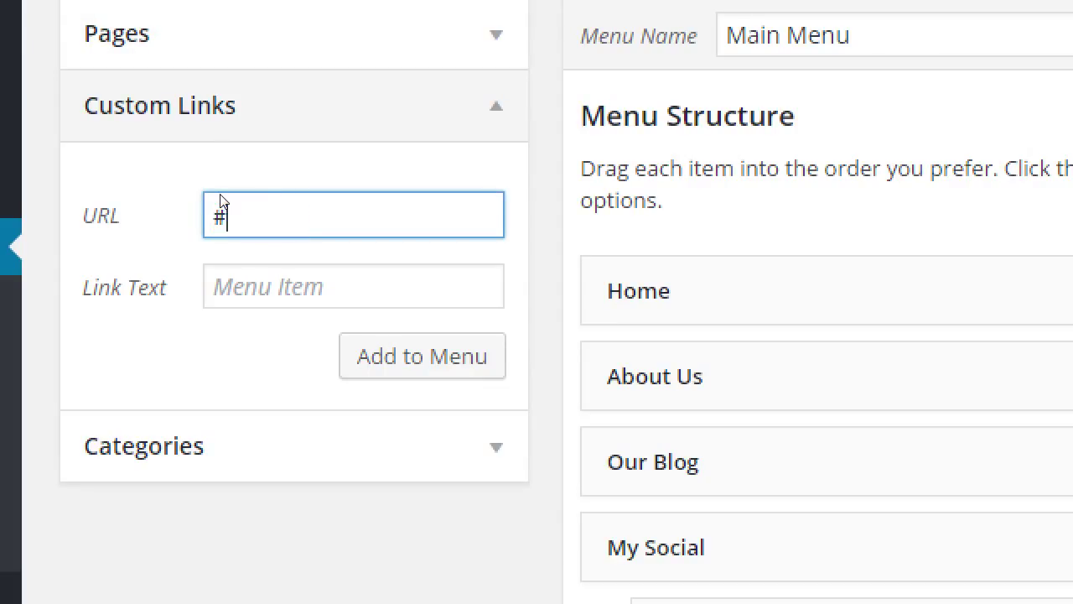
key(Tab)
text(My)
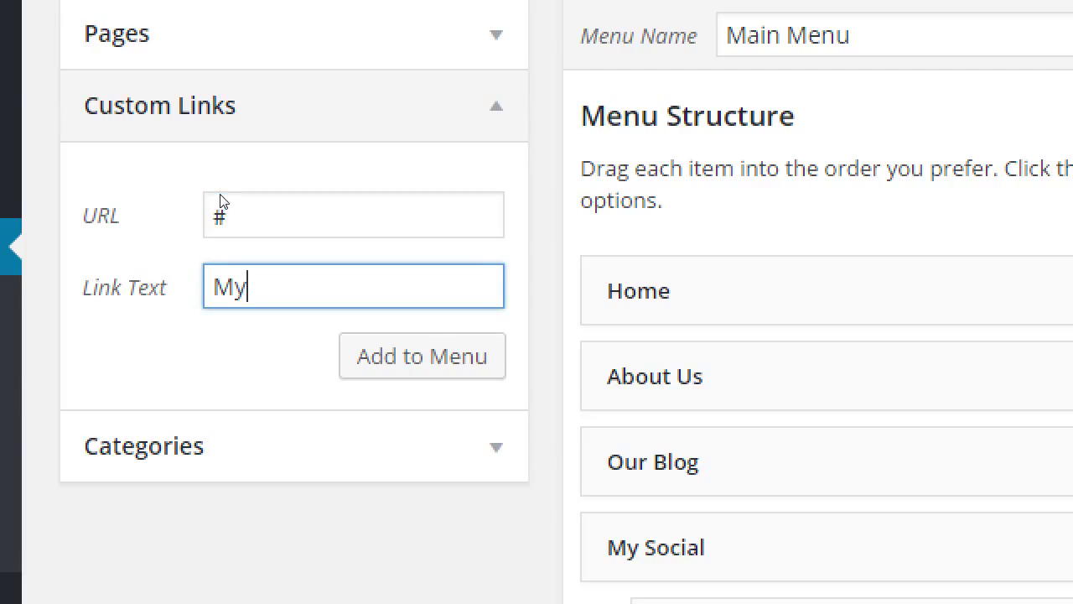
text( Social)
key(ctrl+a)
key(BackSpace)
key(shift+Tab)
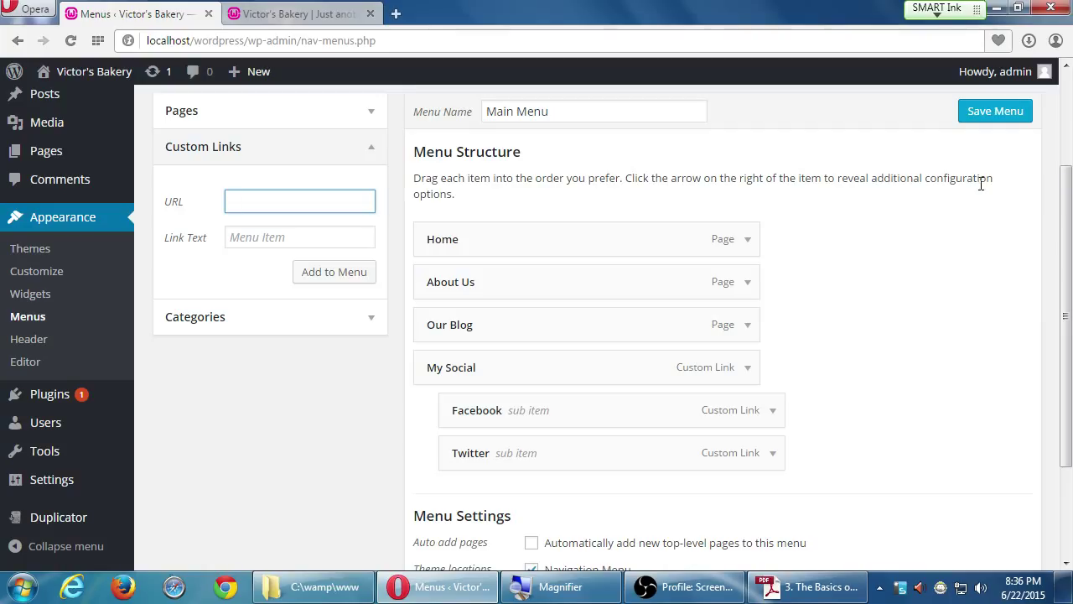
click(1006, 117)
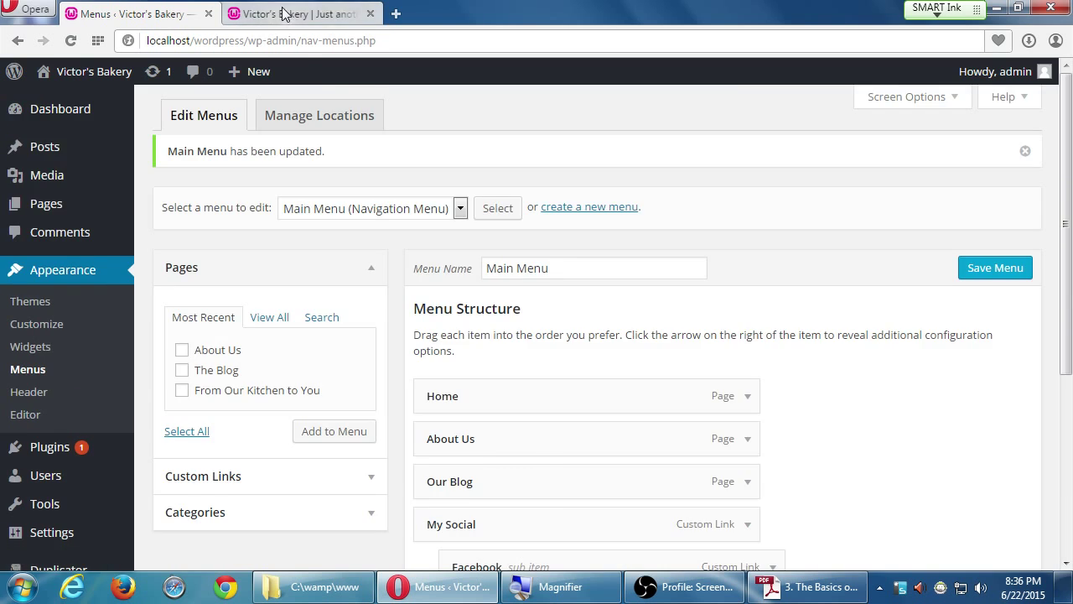
click(282, 13)
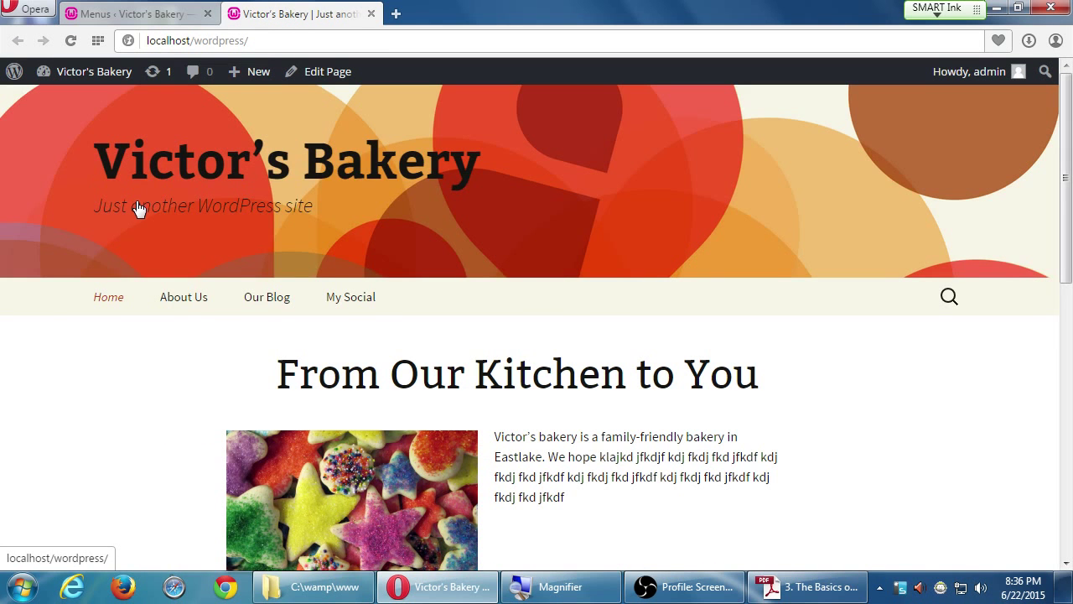
click(130, 13)
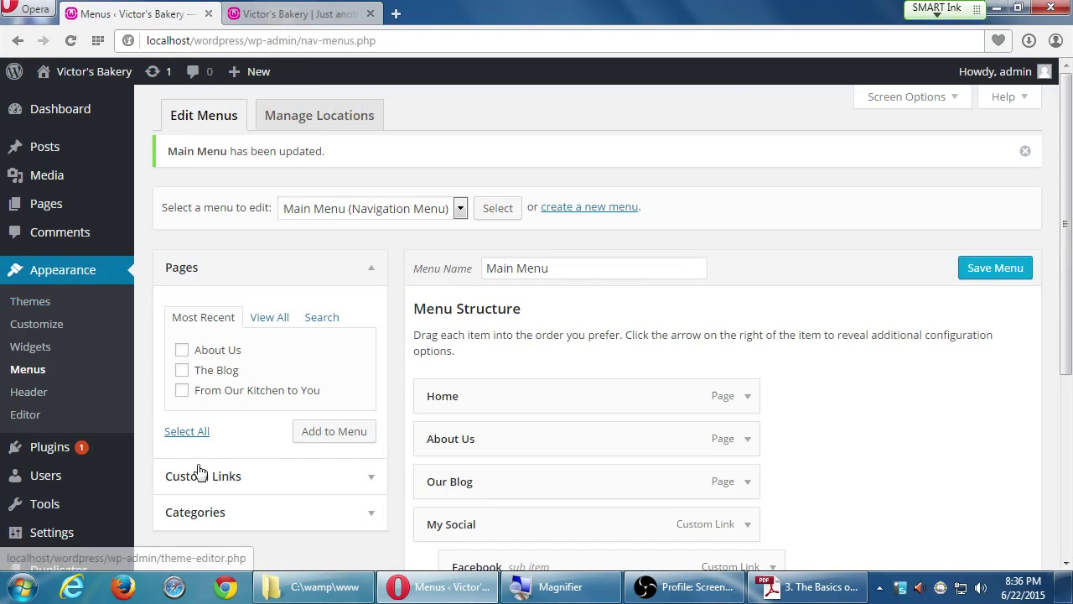
scroll(81, 561, down, 3)
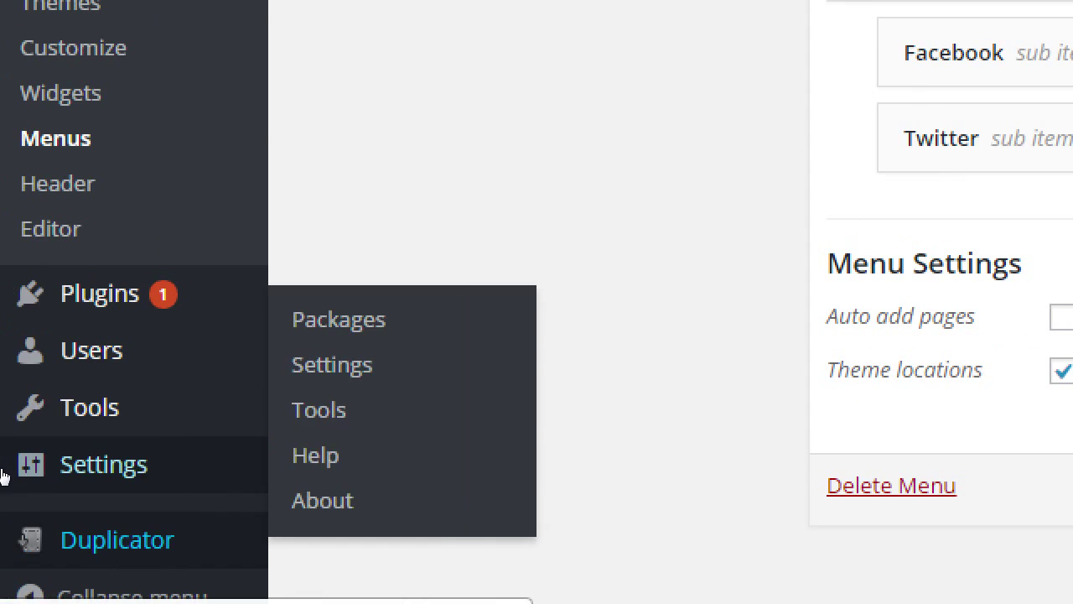
- Select the existing tagline and type 'Eastlake's Premier Vegan Bakery' in its place
mouse_move(22, 489)
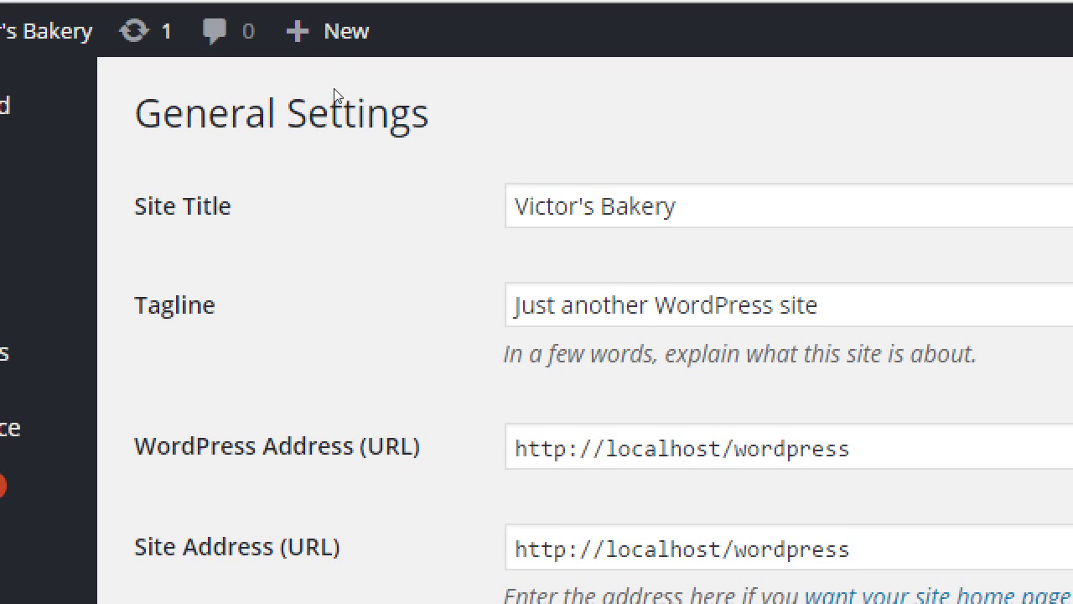
key(Tab)
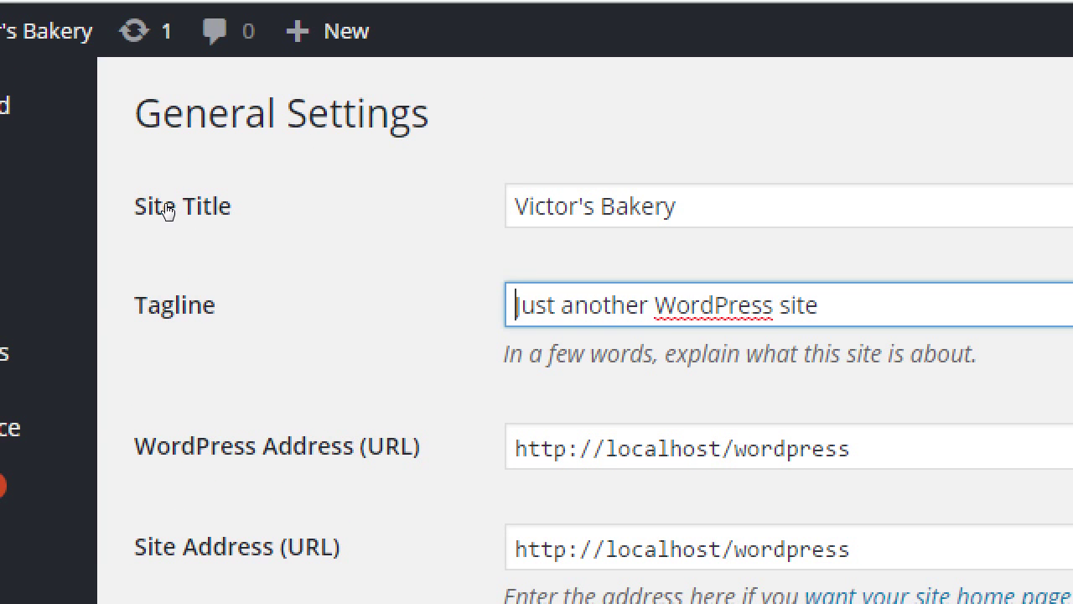
key(ctrl+a)
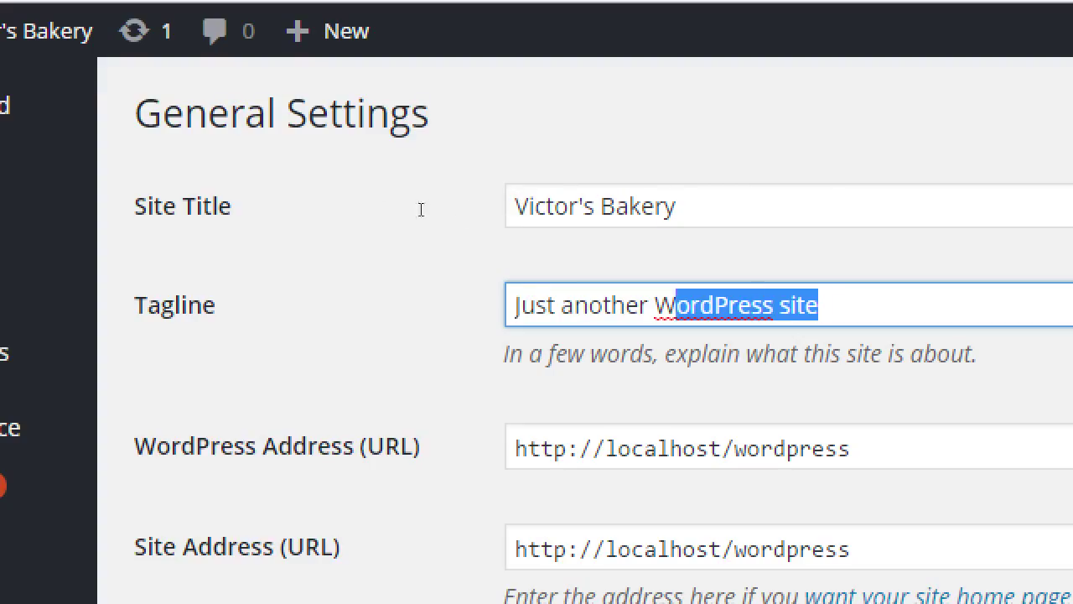
key(shift+Home)
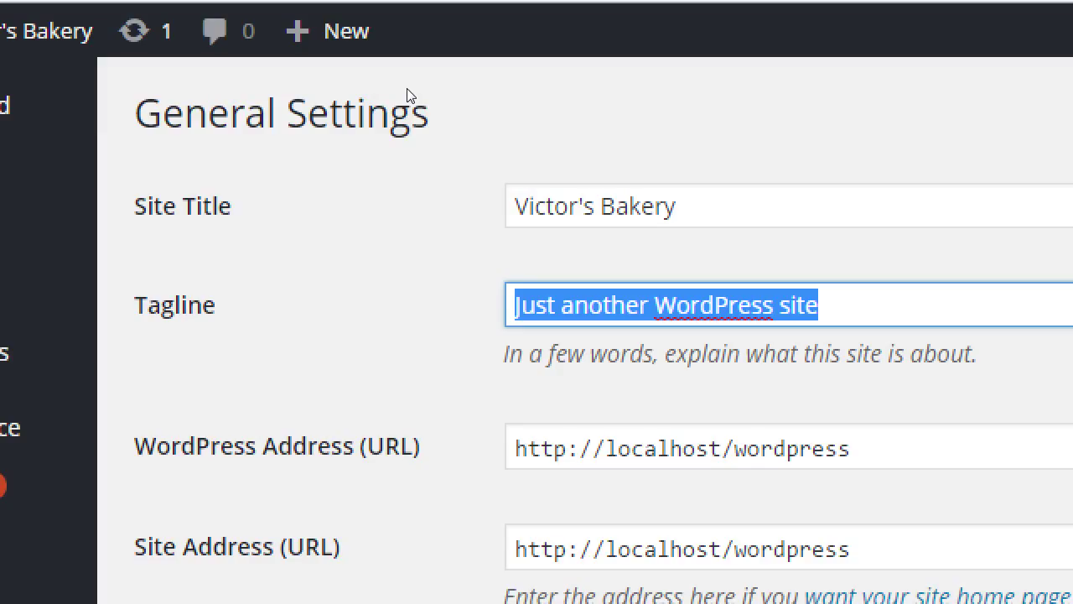
text(East)
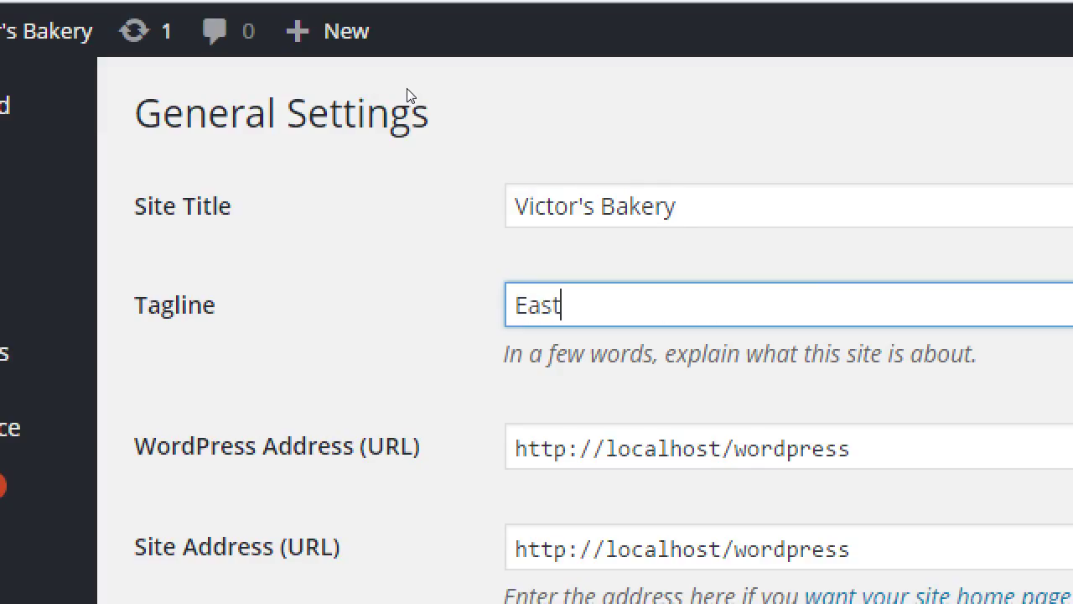
text(lake's P)
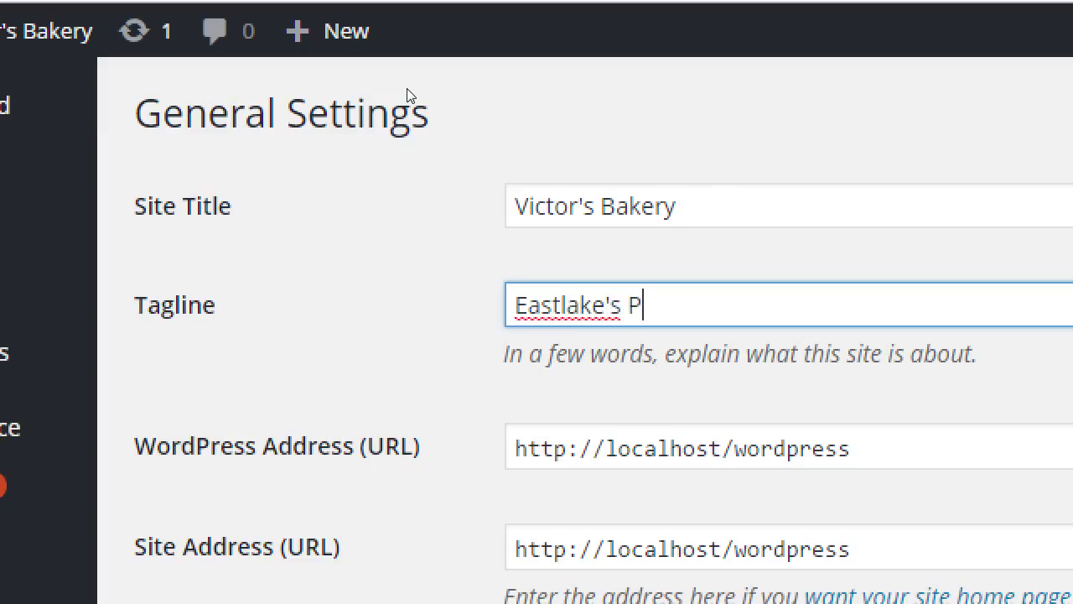
text(remeir)
key(BackSpace)
key(BackSpace)
key(BackSpace)
key(BackSpace)
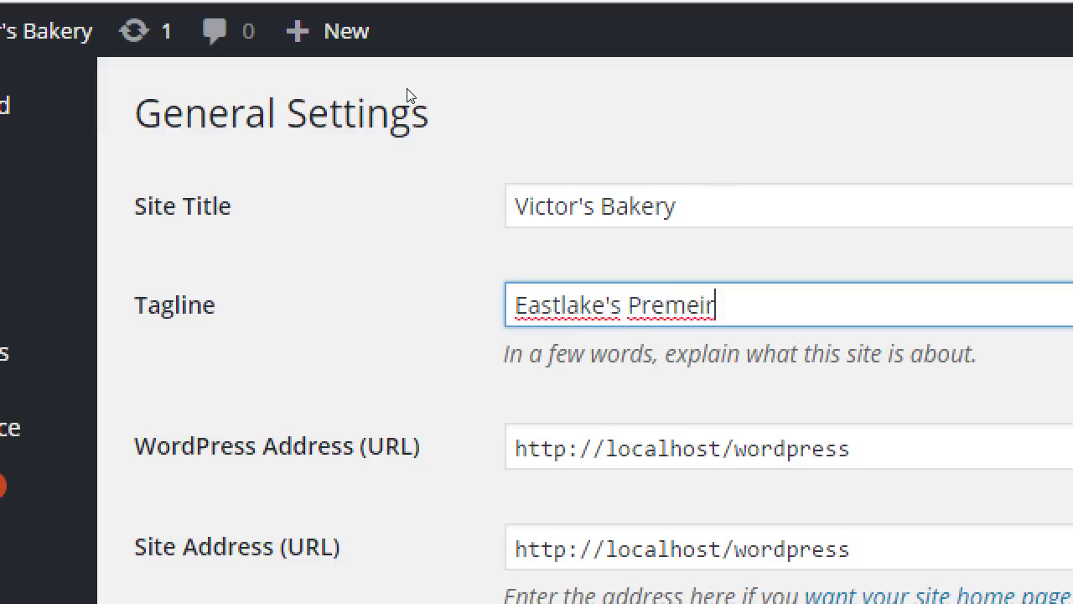
text(ier Vegan Bake)
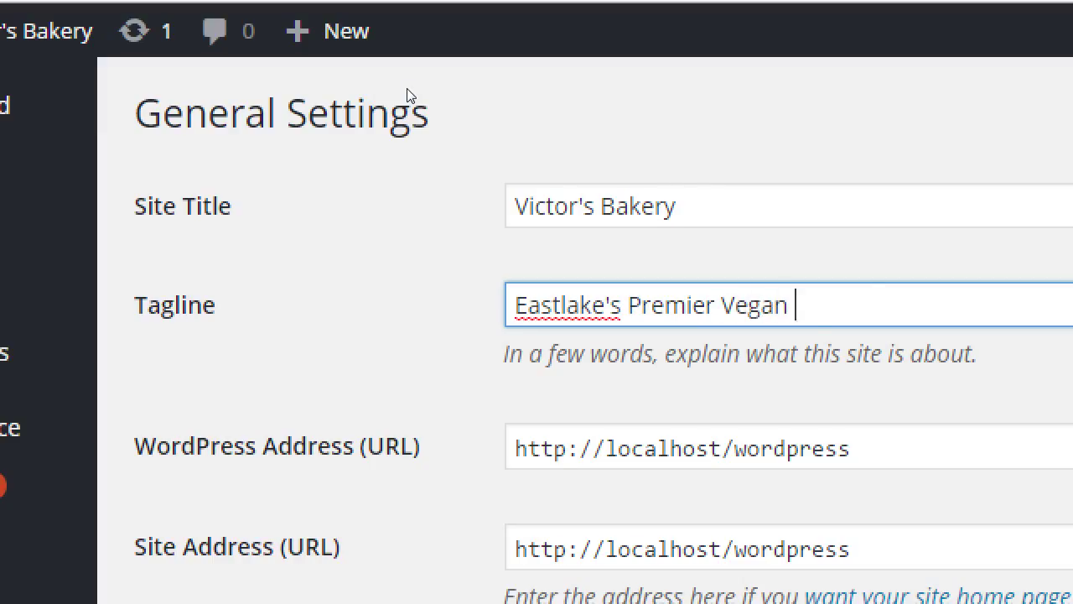
text(ry)
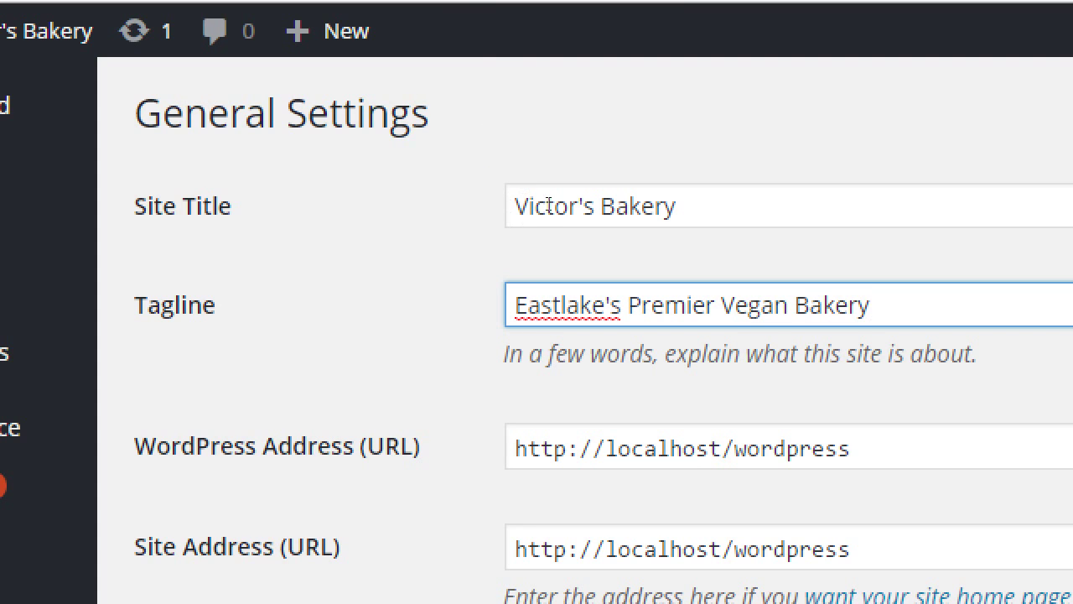
key(shift+Left)
key(shift+Left)
key(shift+Left)
key(shift+Left)
key(shift+Left)
key(shift+Left)
key(shift+Left)
key(shift+Left)
key(shift+Left)
key(shift+Left)
key(shift+Left)
key(shift+Left)
key(shift+Left)
key(shift+Left)
key(shift+Left)
key(shift+Left)
key(shift+Left)
key(shift+Left)
key(shift+Left)
key(shift+Left)
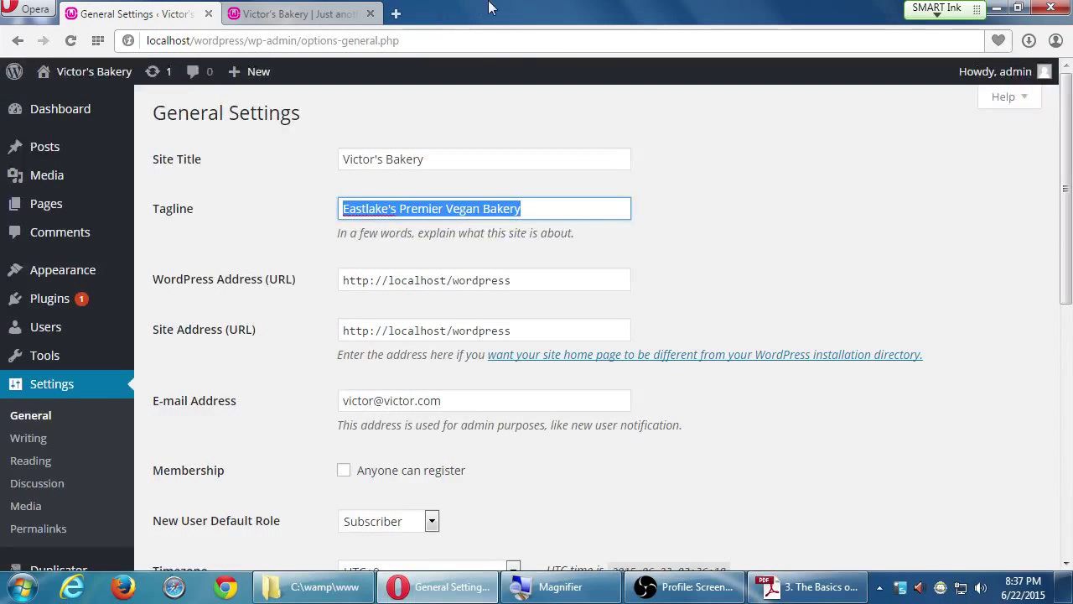
- Save the General Settings and reload the site's front page
scroll(555, 278, down, 6)
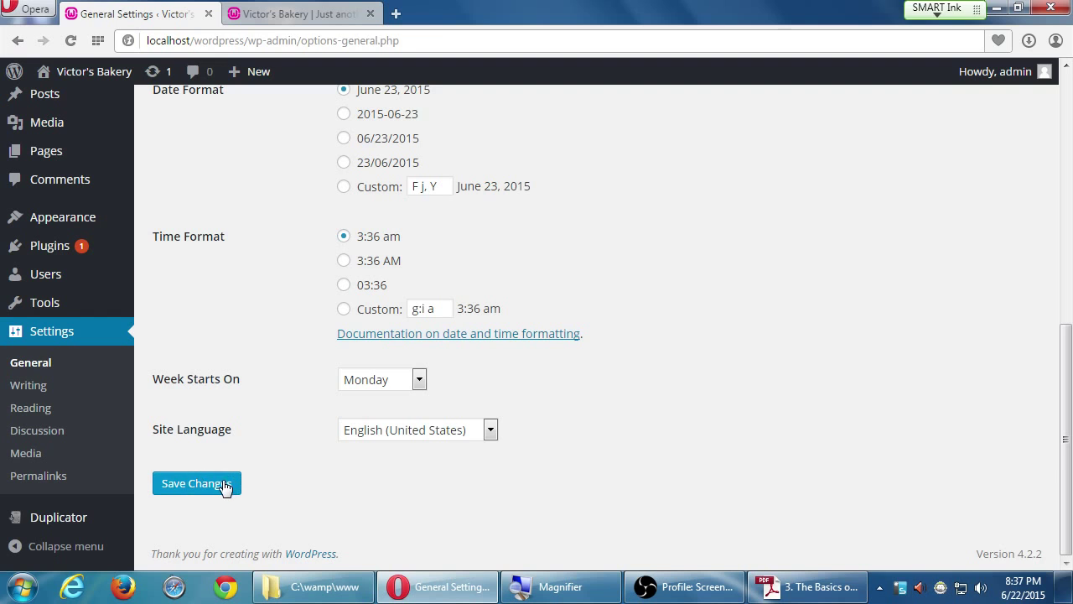
click(196, 484)
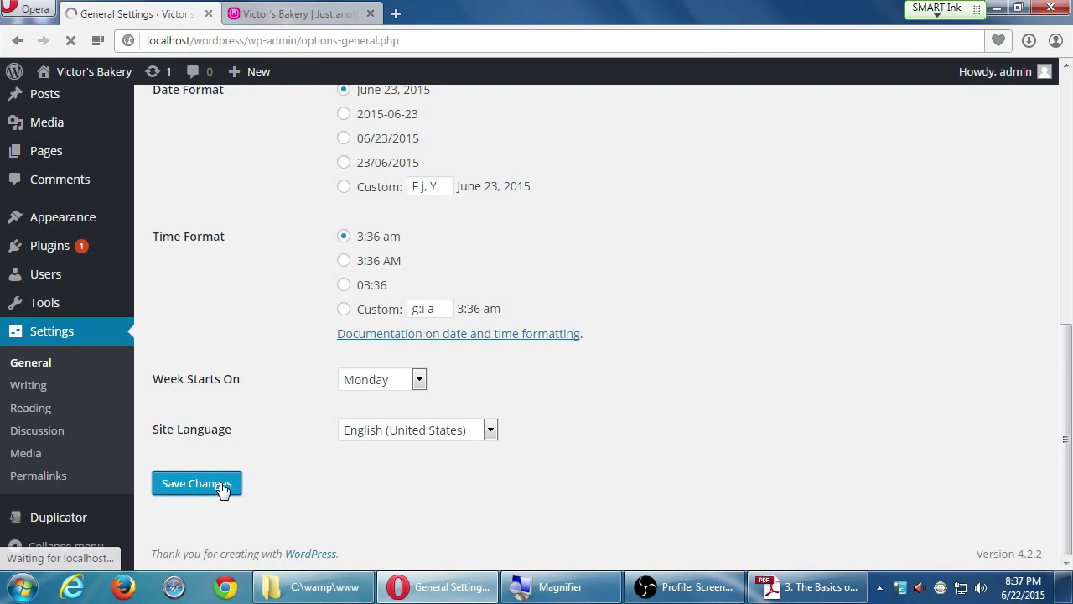
click(243, 15)
click(71, 42)
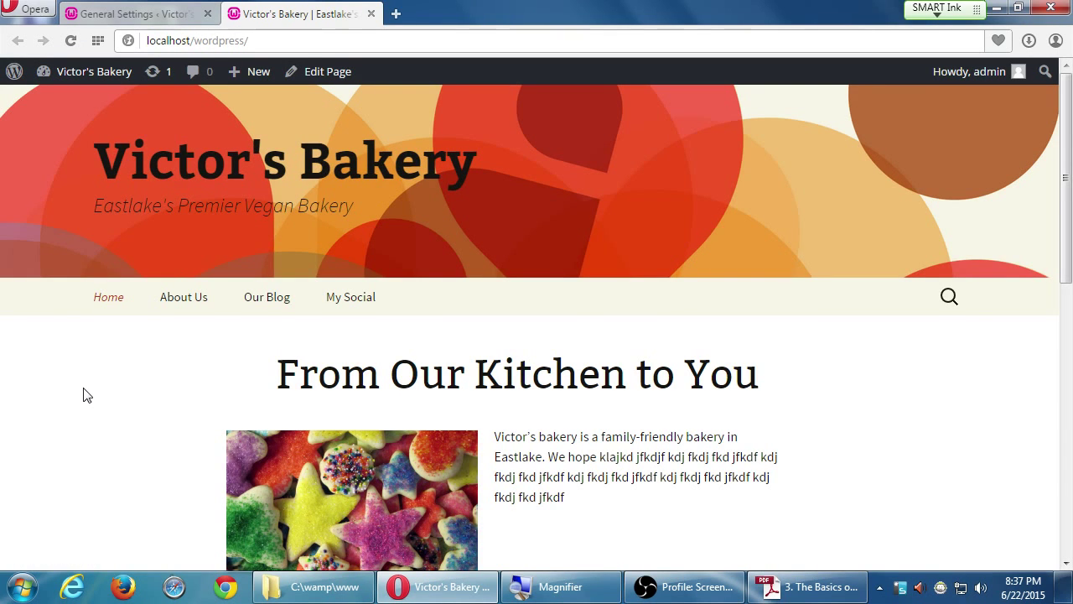
- Check the new tagline on the front page, then launch Google Chrome
scroll(93, 392, down, 7)
scroll(95, 391, down, 1)
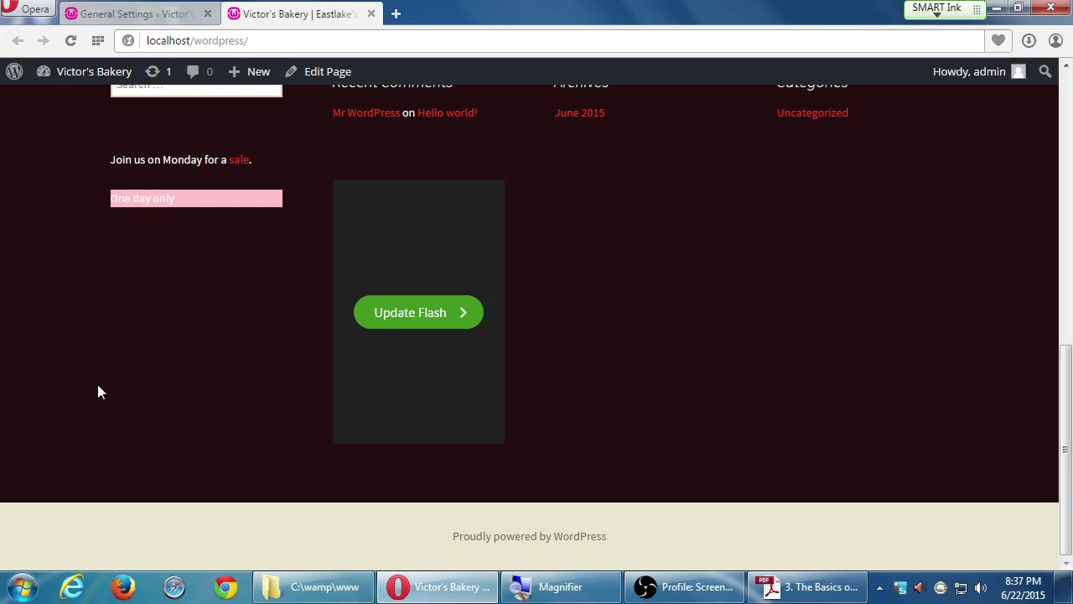
scroll(98, 391, up, 4)
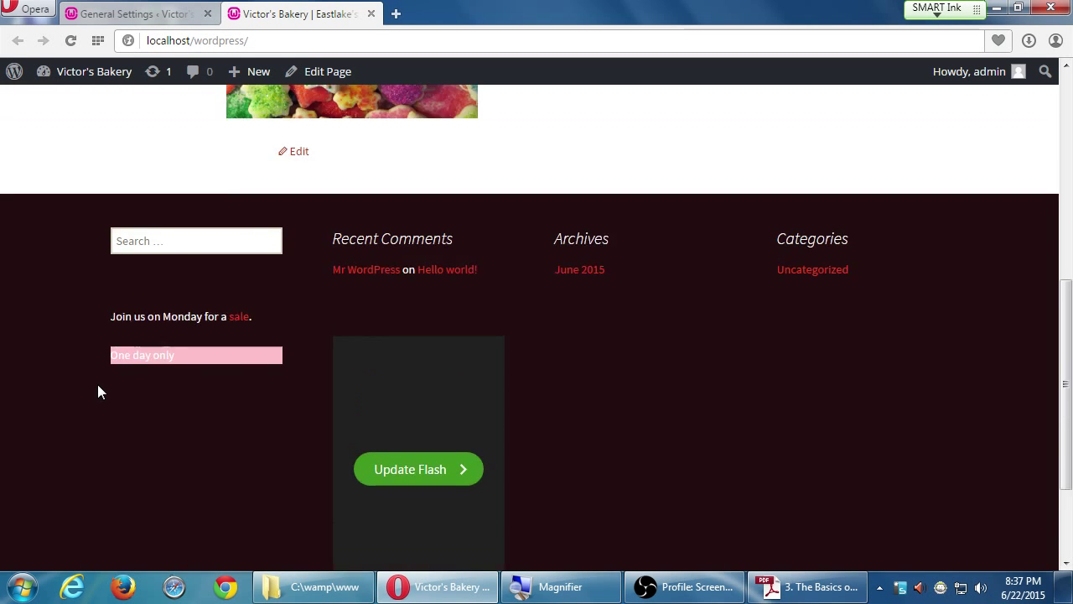
scroll(99, 389, up, 5)
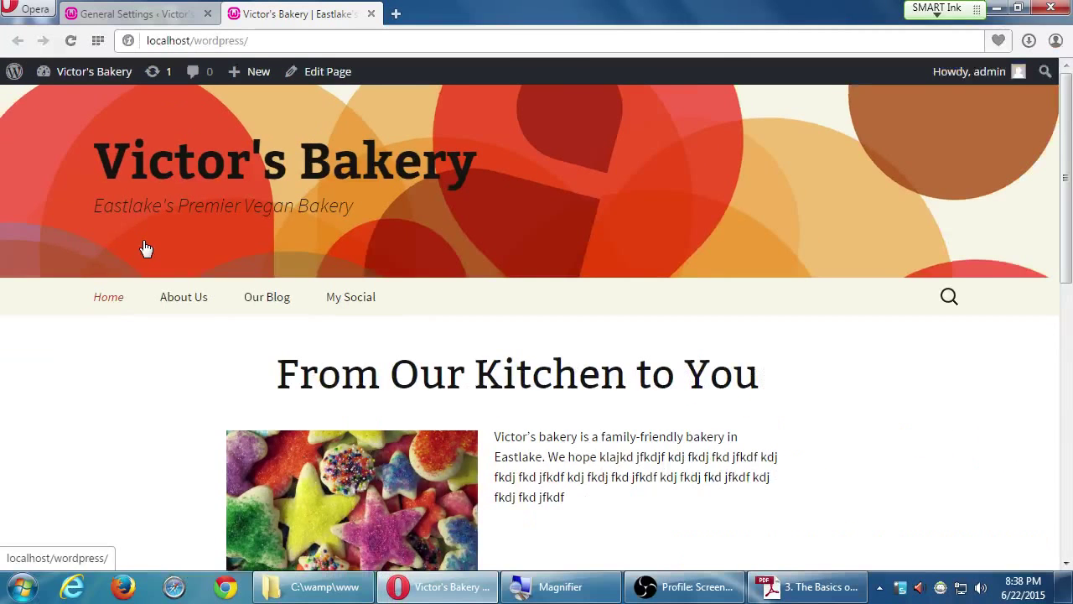
scroll(192, 374, down, 1)
scroll(195, 374, down, 3)
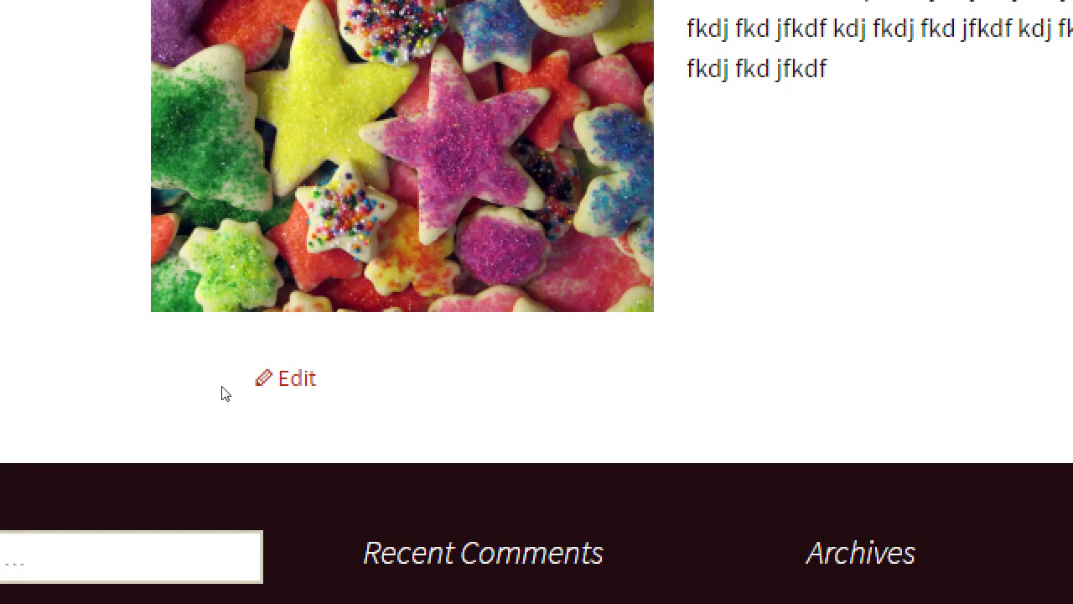
click(304, 377)
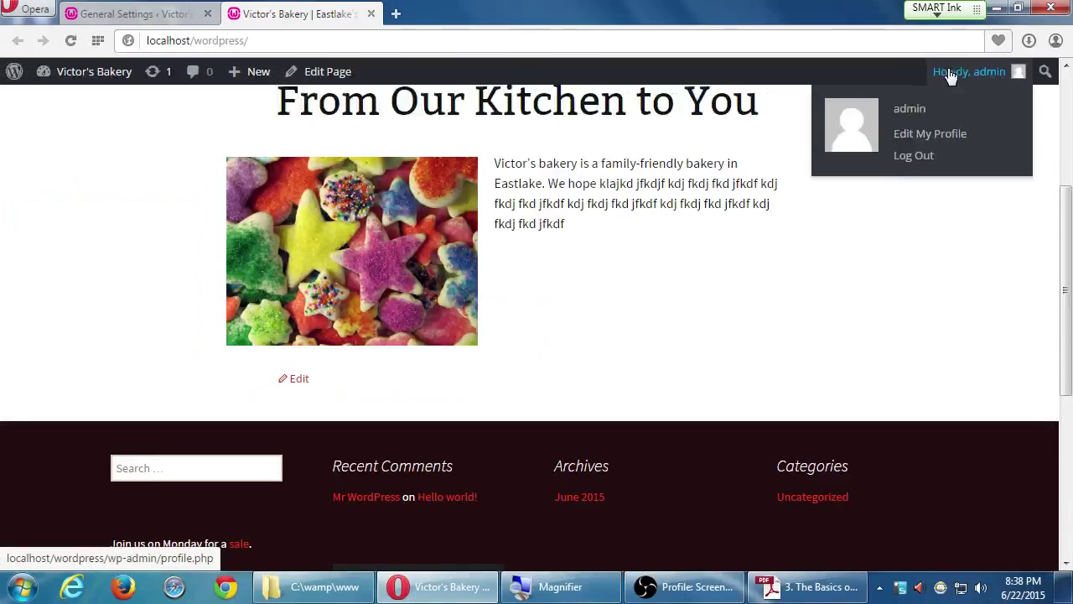
click(219, 589)
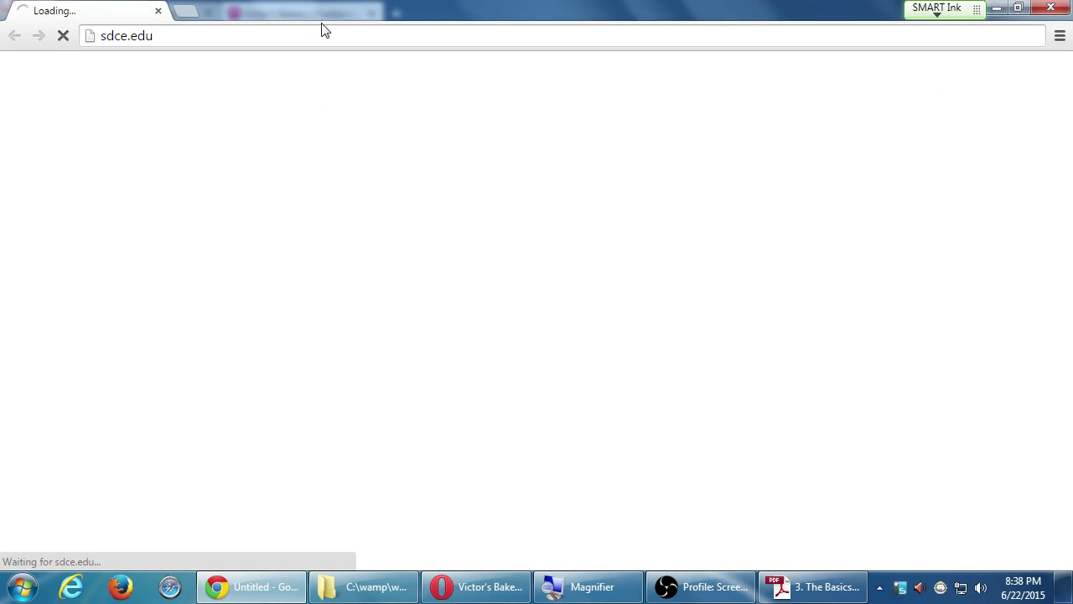
- Load localhost/wordpress in Chrome and scroll to the footer to check the tagline and widgets
click(325, 34)
text(lo)
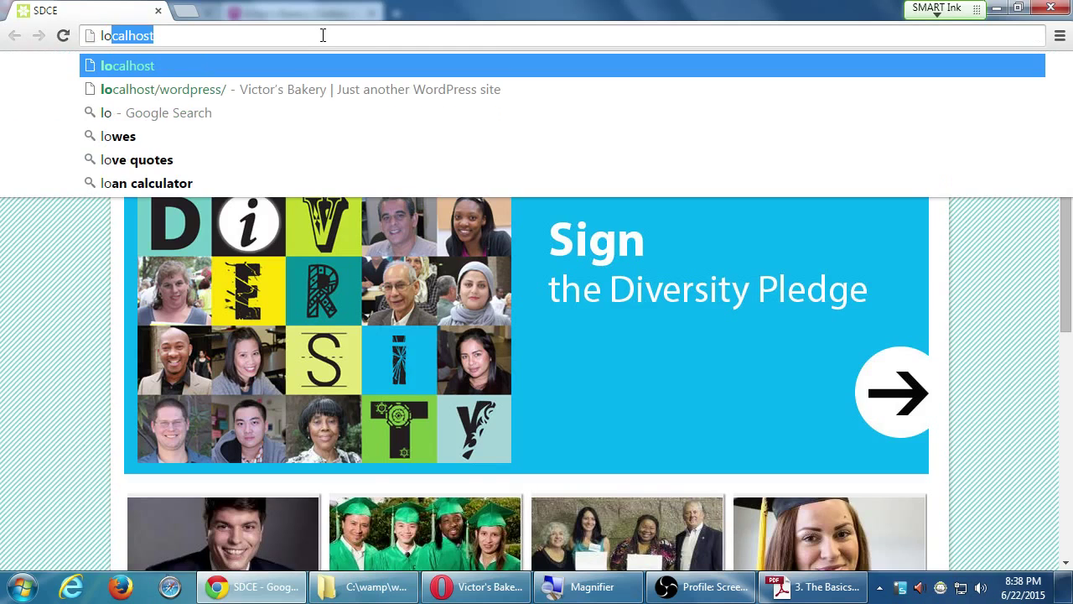
key(Down)
key(Return)
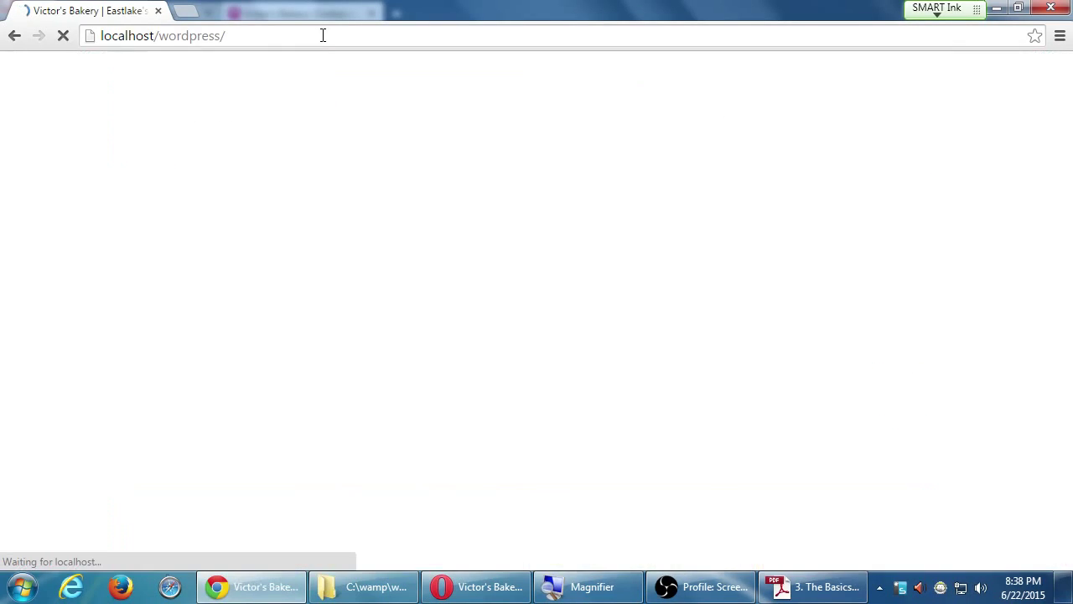
key(super+plus)
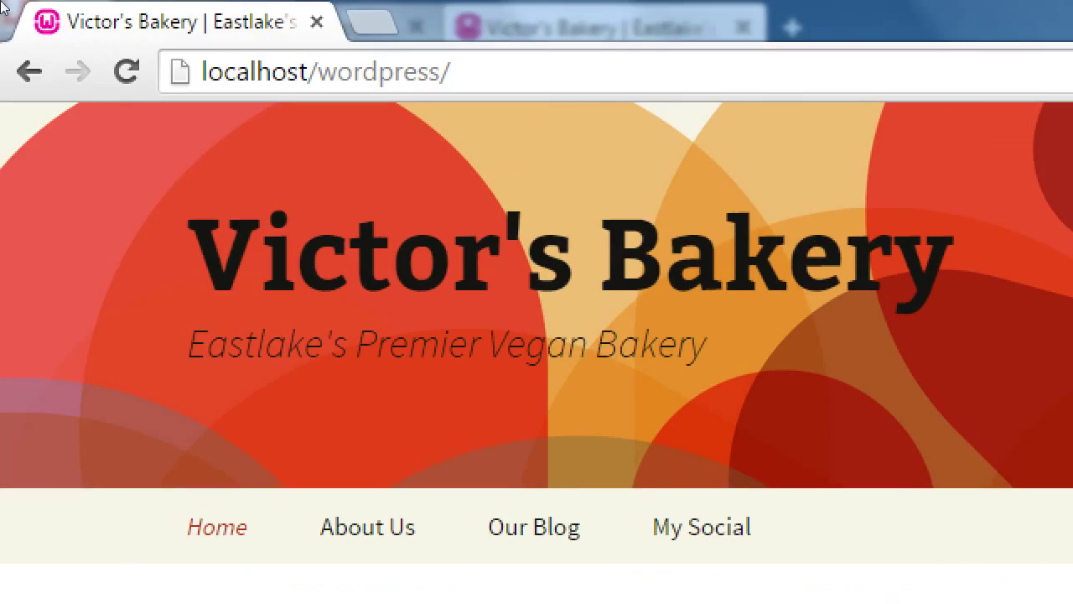
scroll(201, 350, down, 10)
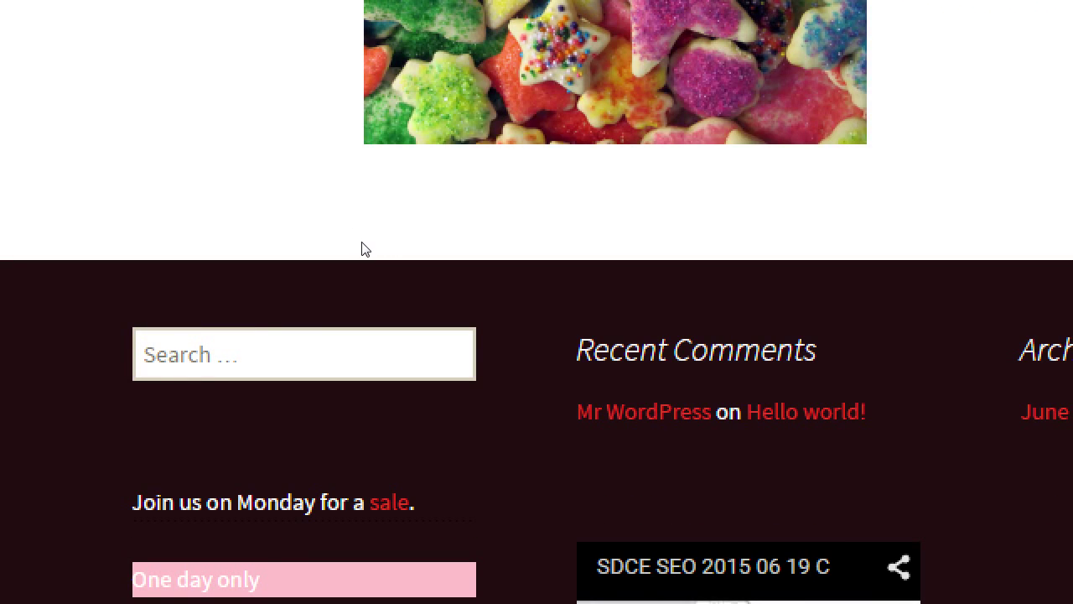
key(super+minus)
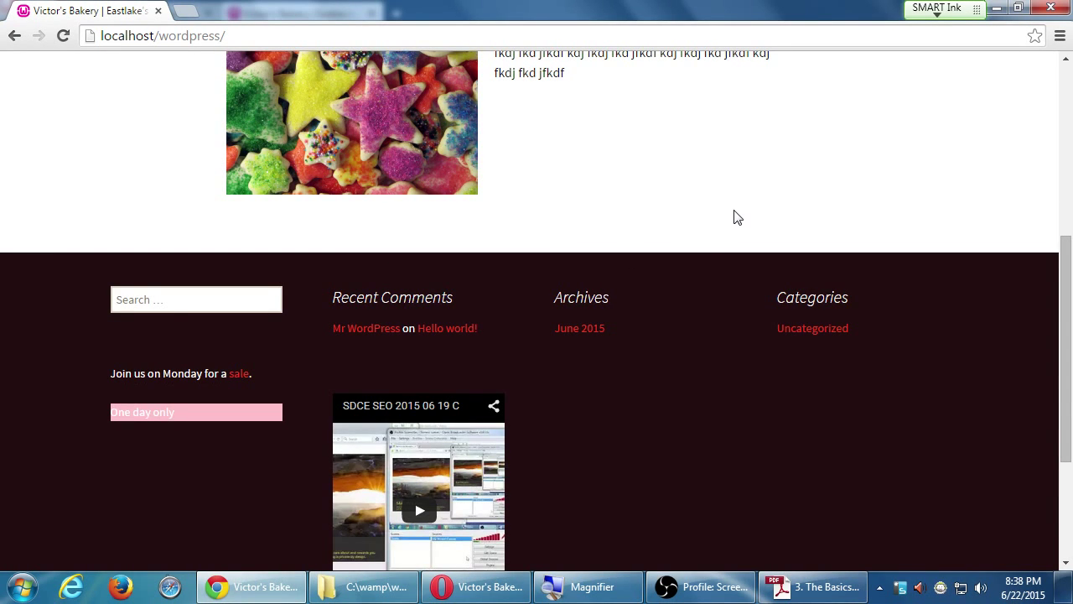
- Close Chrome and scroll Opera's Victor's Bakery home page back up to the header
click(1050, 7)
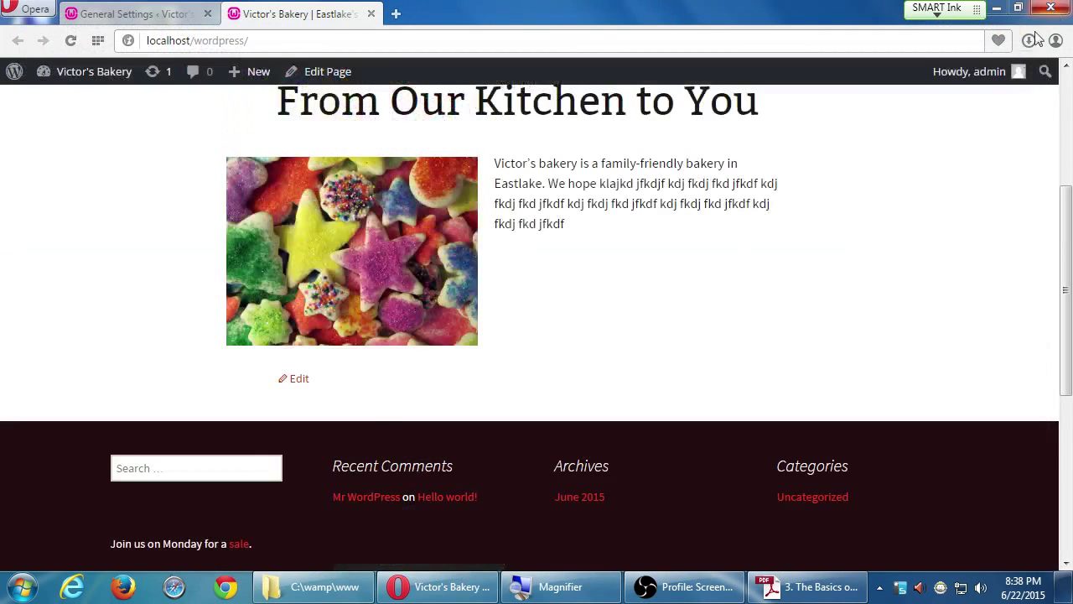
scroll(881, 297, up, 4)
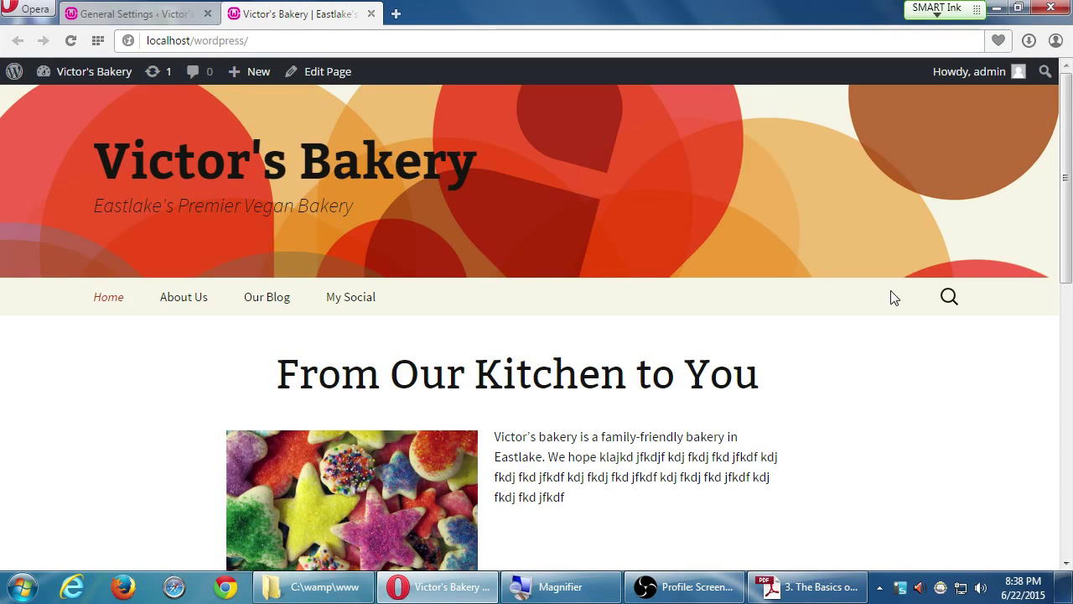
scroll(893, 297, down, 8)
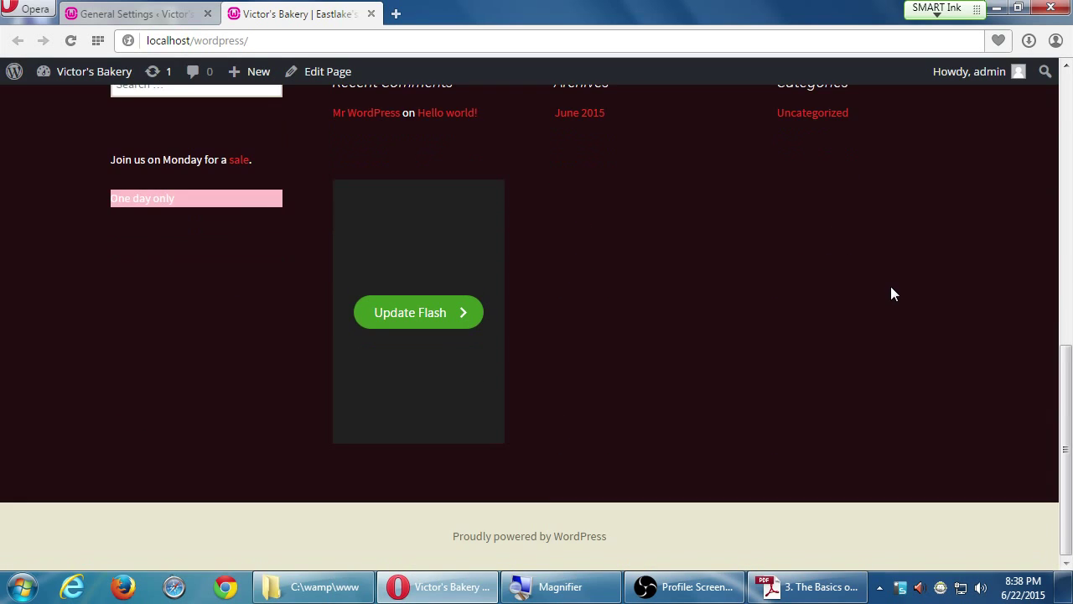
scroll(891, 293, up, 8)
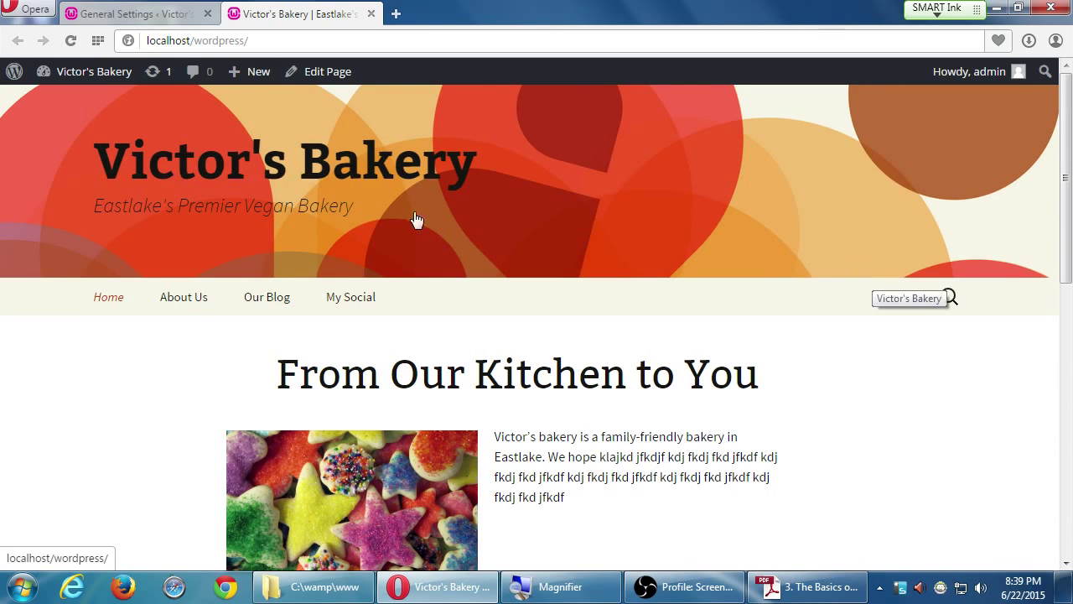
click(809, 592)
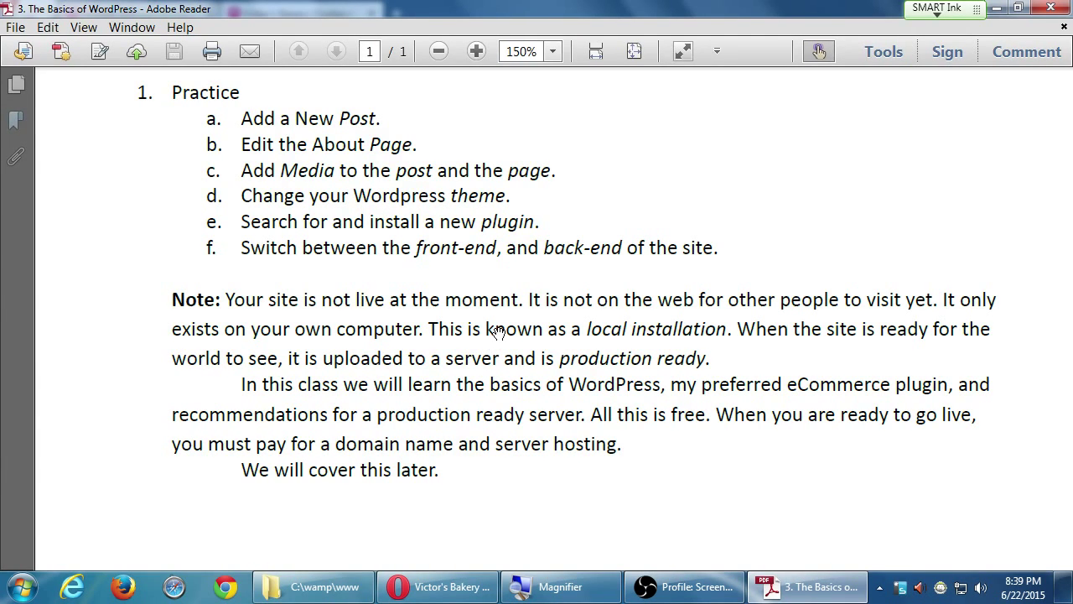
click(466, 587)
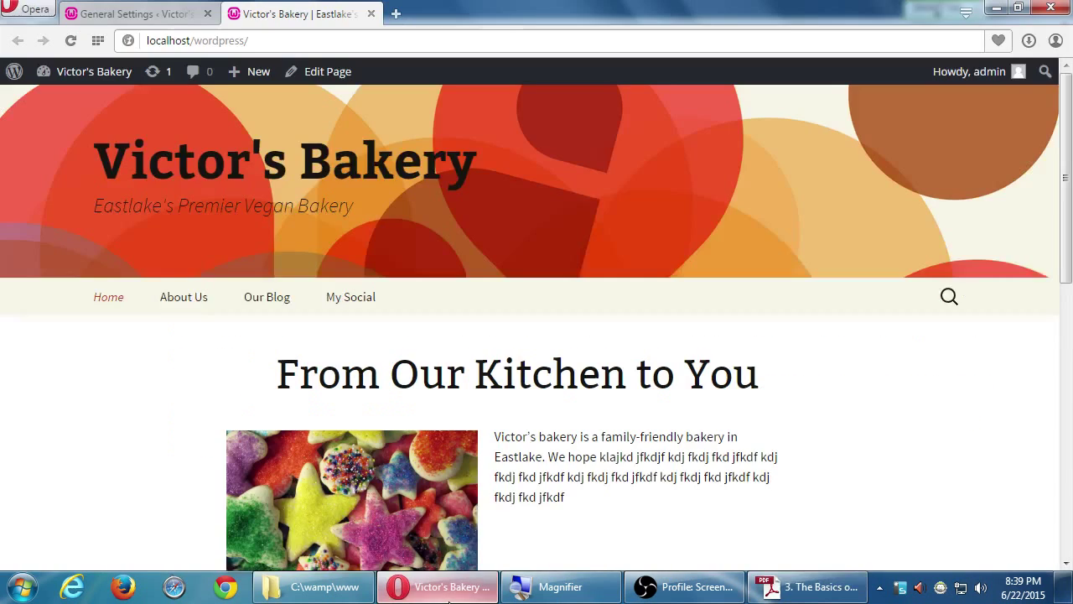
- Go from General Settings to the Pages list and open Quick Edit for About Us (slug 'about')
scroll(591, 521, down, 8)
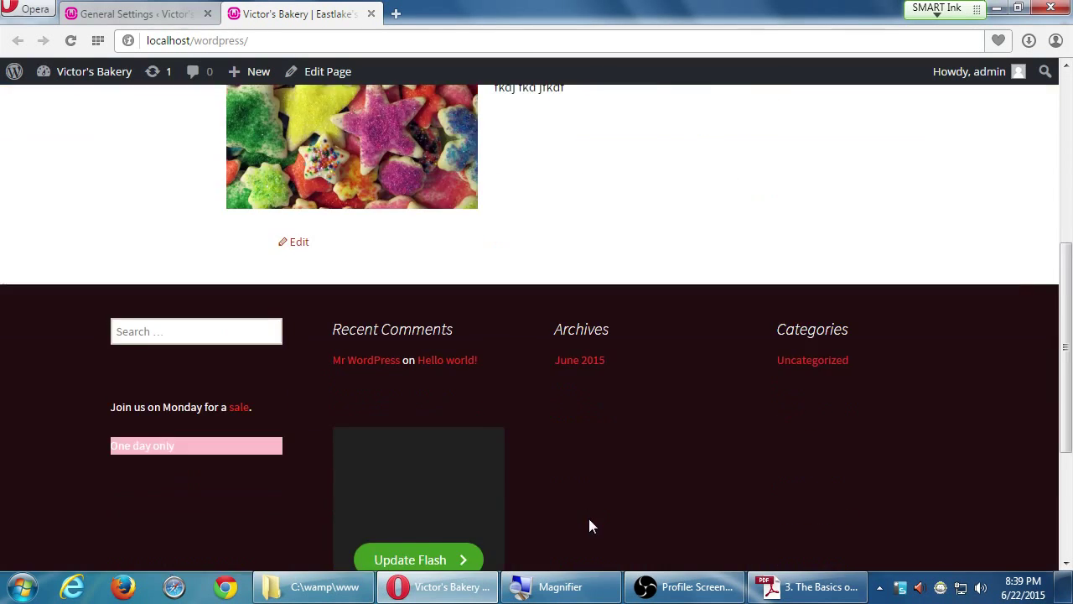
scroll(590, 517, up, 8)
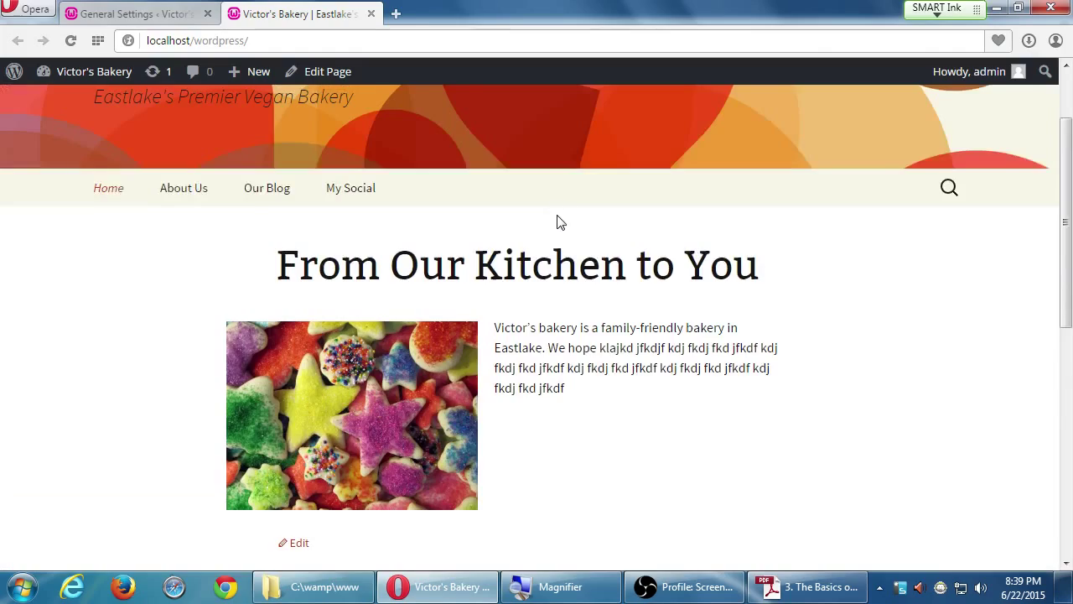
scroll(560, 221, up, 1)
click(147, 14)
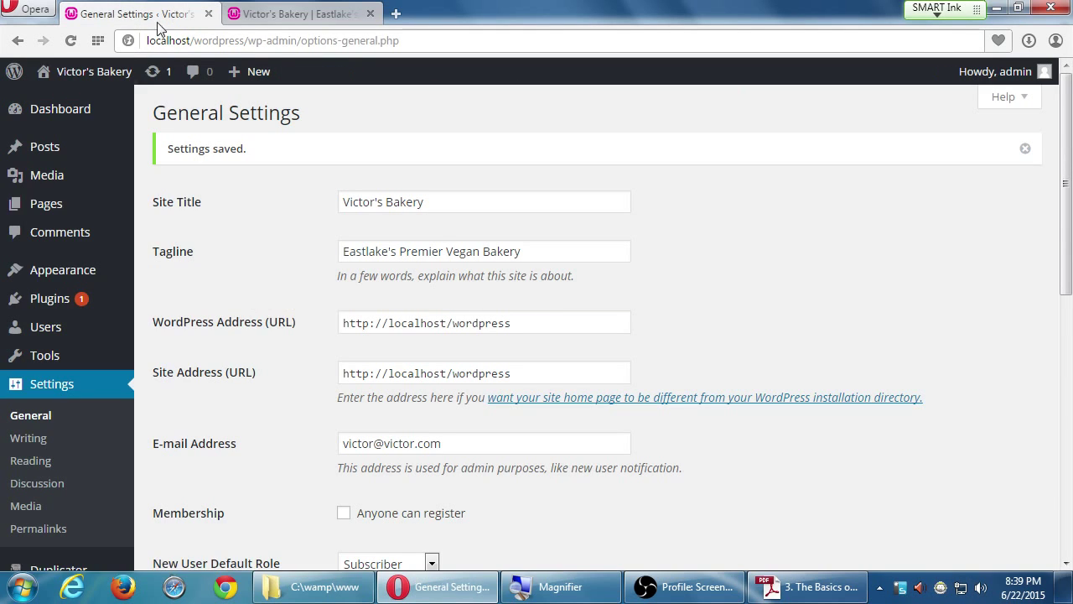
mouse_move(61, 209)
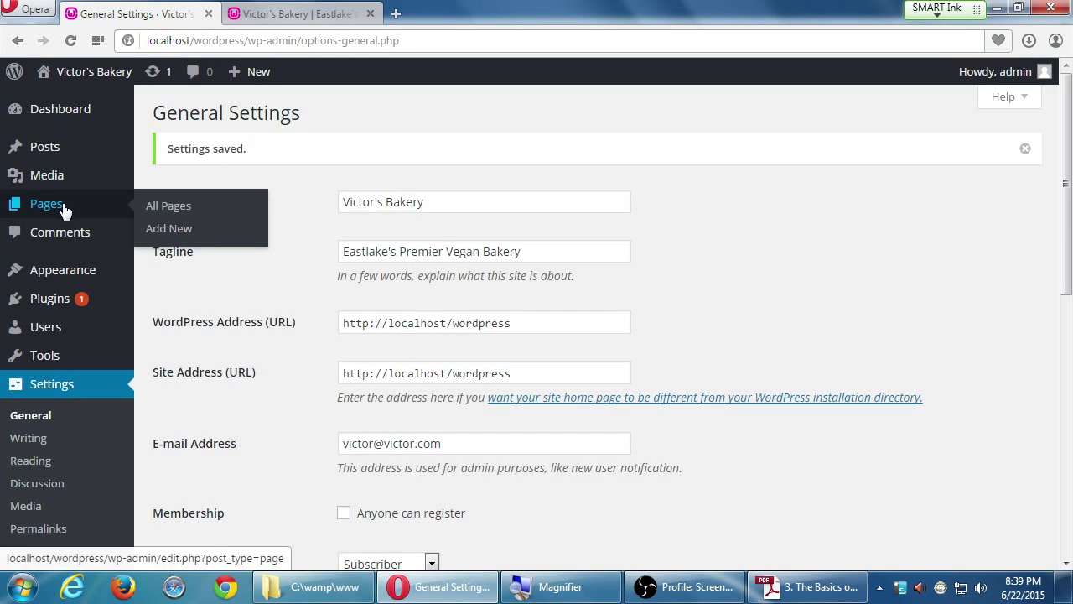
click(75, 206)
click(234, 253)
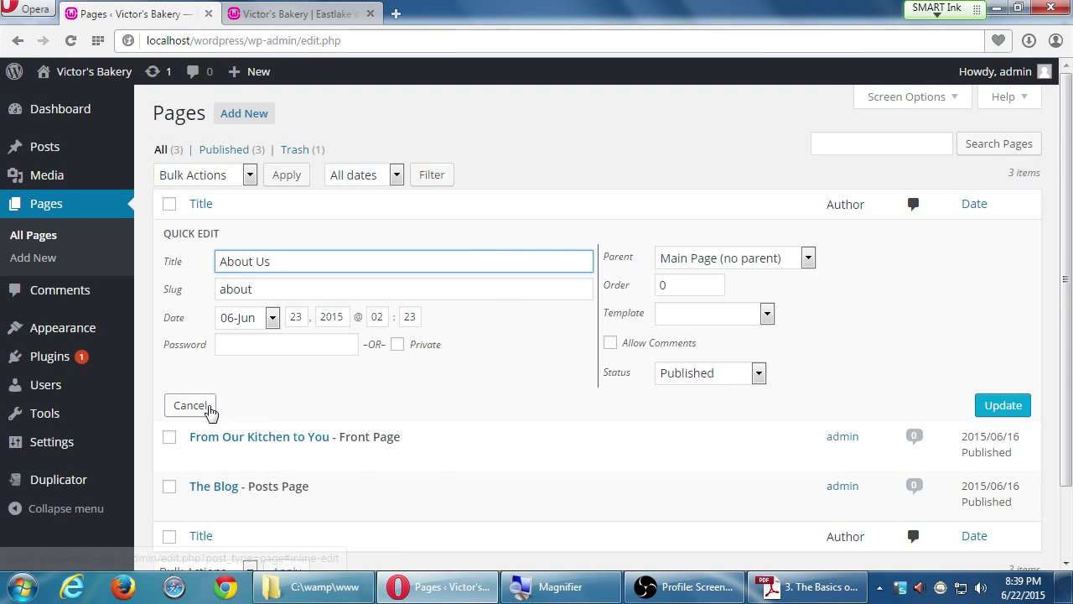
- Set a password on the About Us page in Quick Edit and update it
click(205, 408)
mouse_move(19, 179)
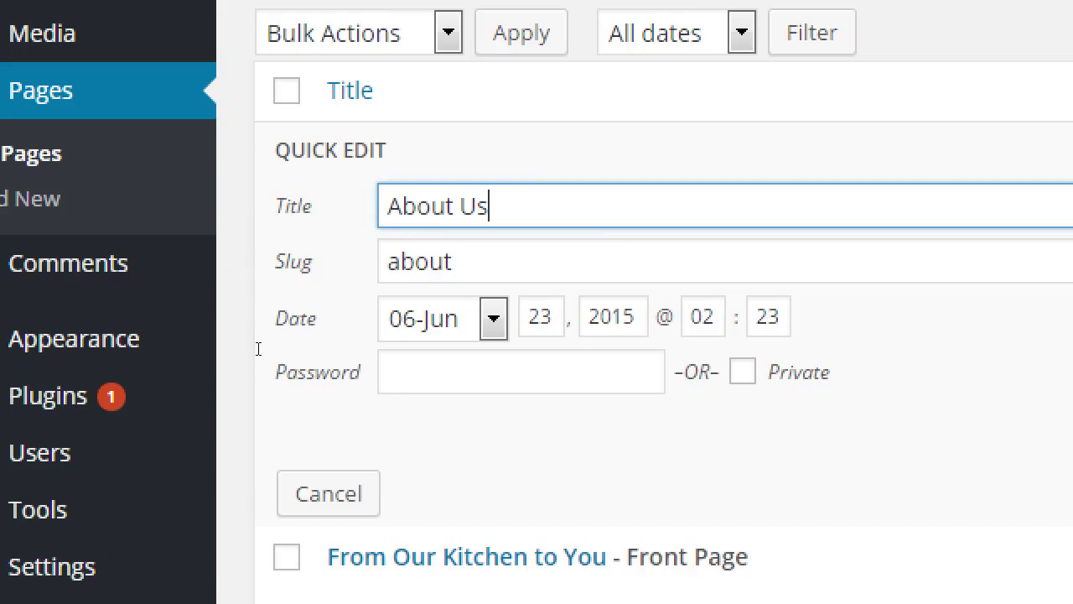
key(Tab)
key(Tab)
key(Tab)
key(Tab)
key(Tab)
key(Tab)
key(Tab)
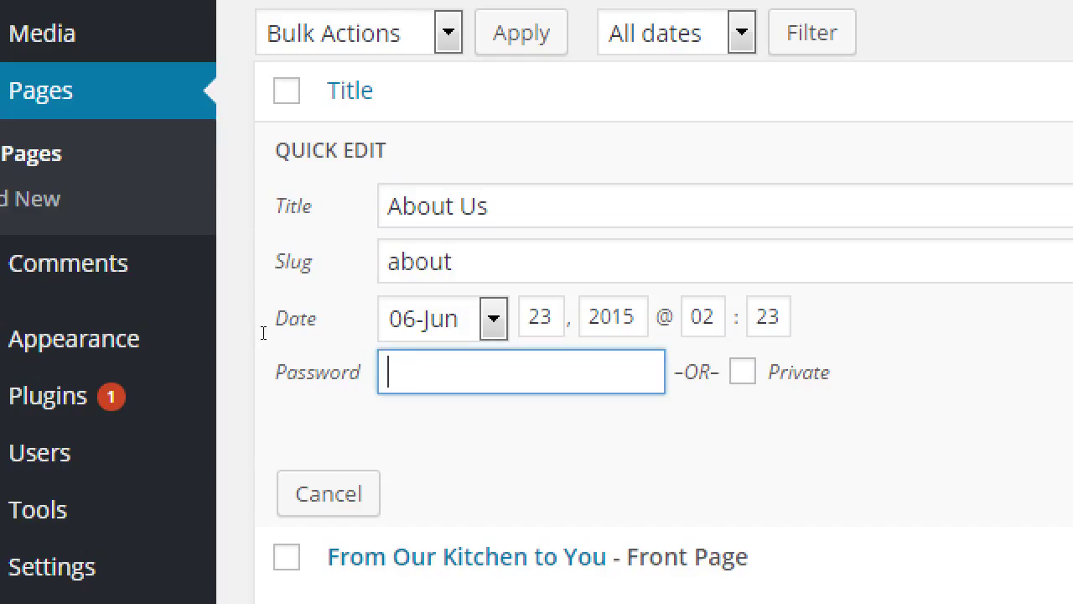
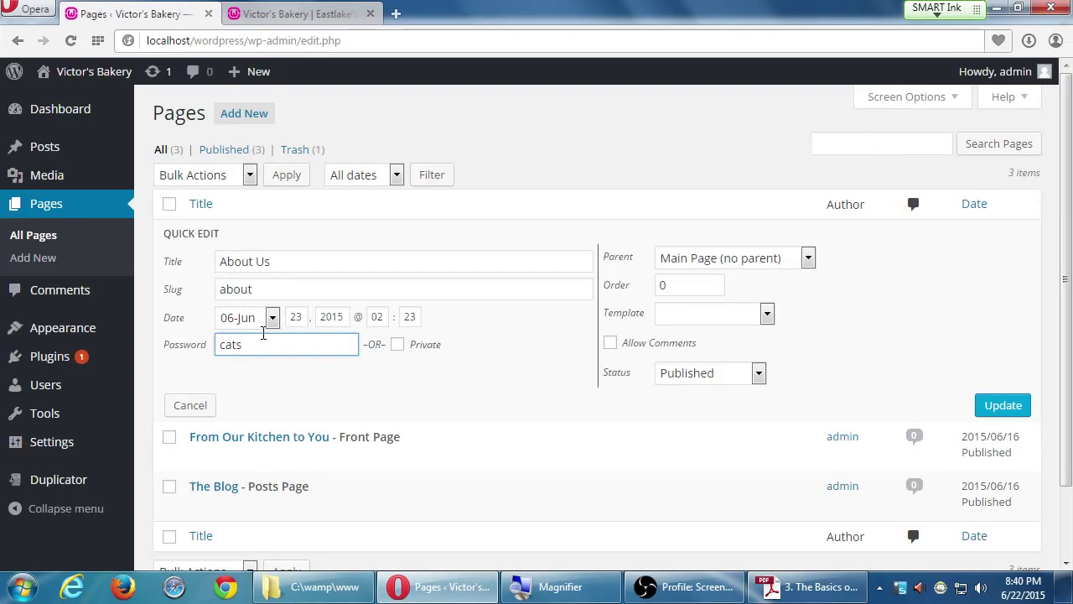
click(990, 407)
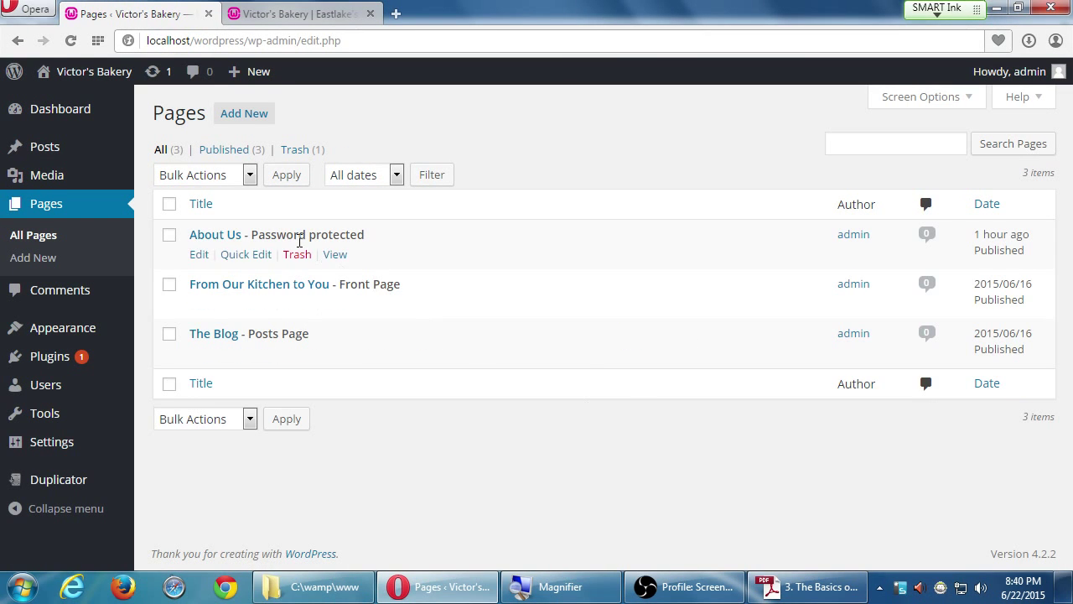
- Reopen Quick Edit for About Us, delete the password and update so the page is public
click(261, 257)
click(258, 344)
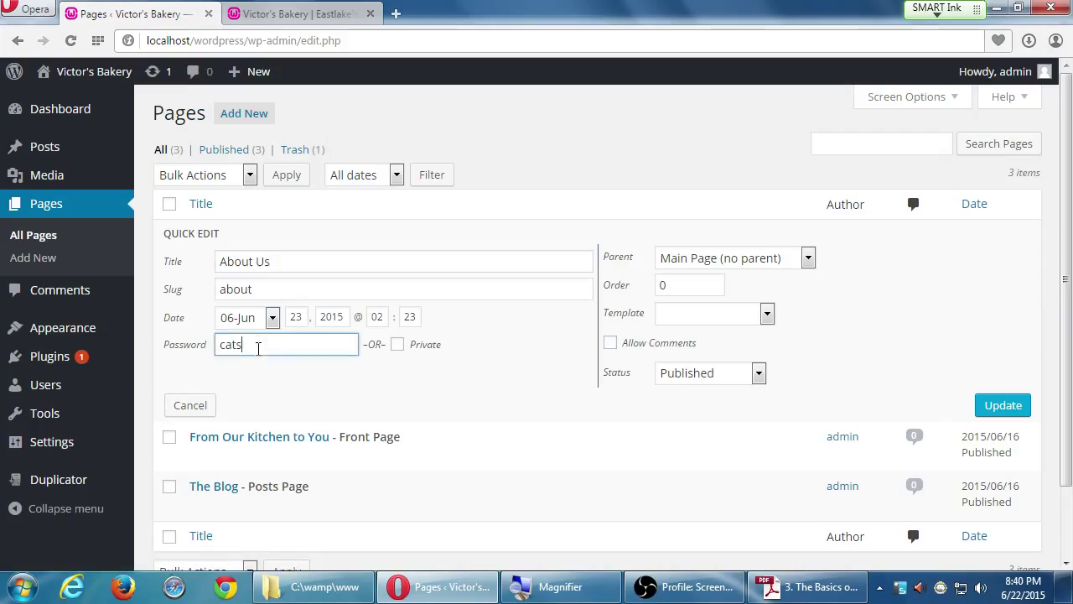
drag(258, 345, 178, 358)
key(BackSpace)
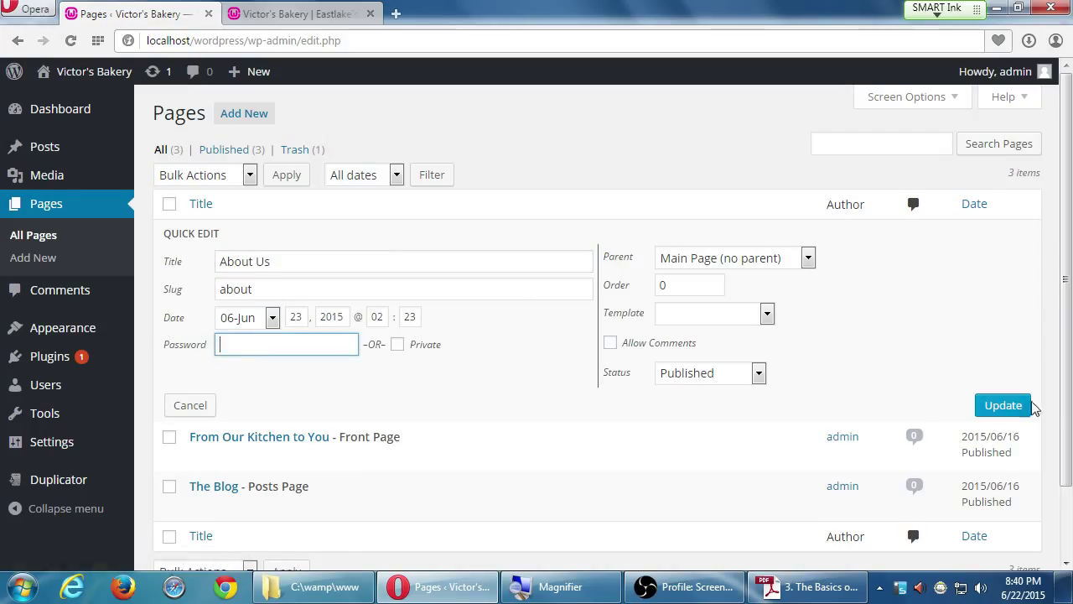
click(1009, 406)
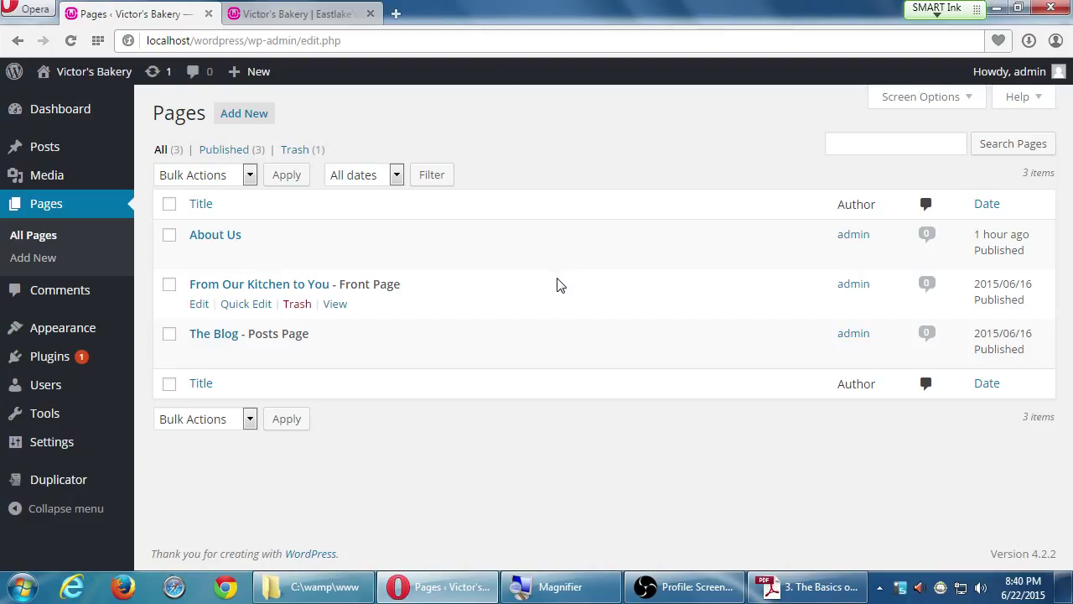
mouse_move(81, 348)
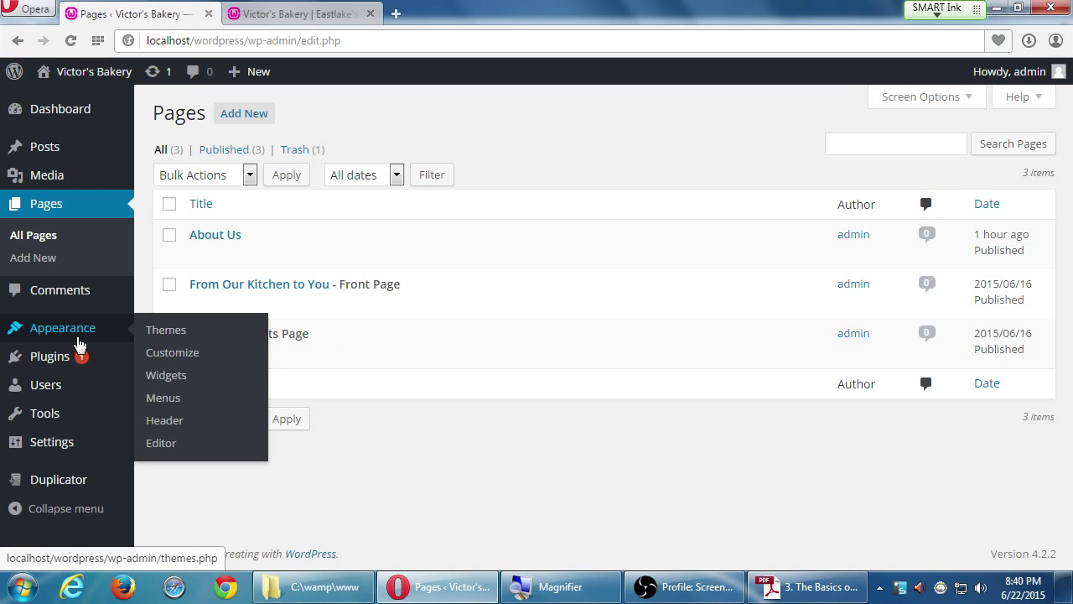
- Open the Appearance > Menus editor with Custom Links expanded and review the Main Menu structure
click(173, 404)
scroll(283, 395, down, 3)
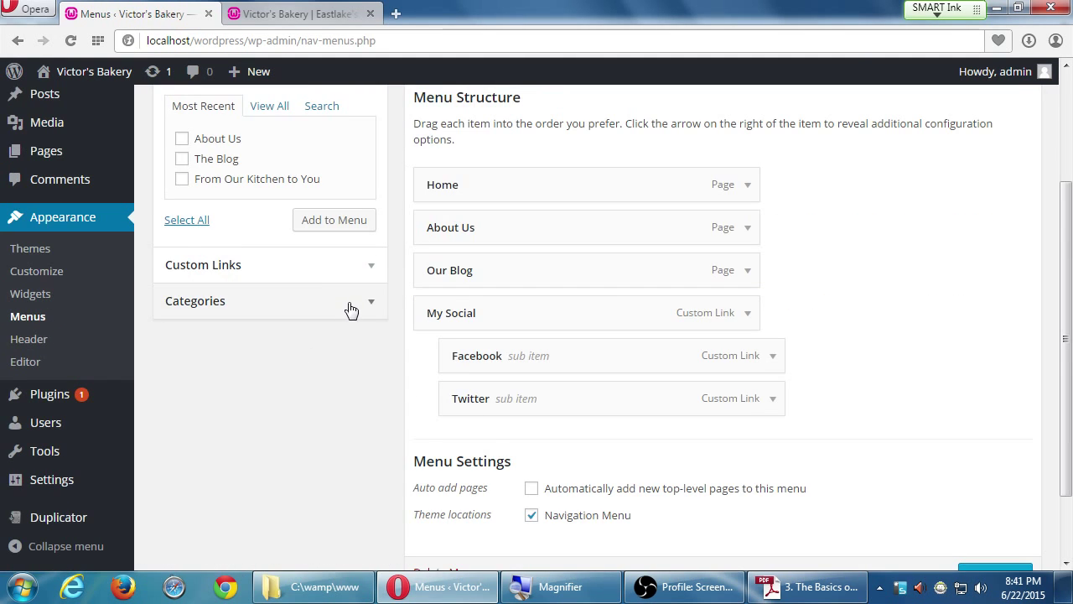
click(358, 282)
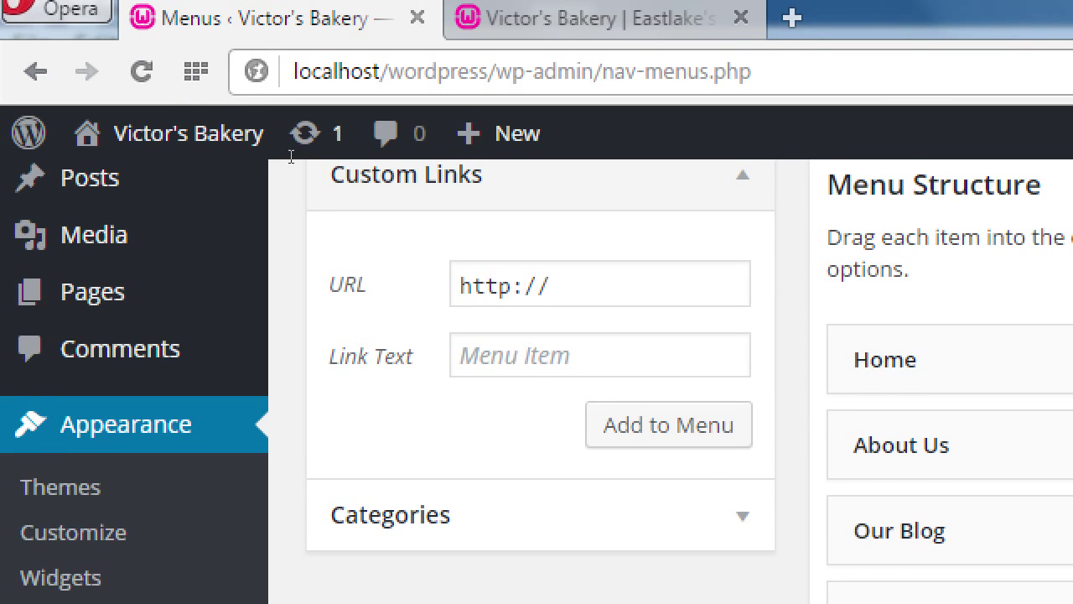
scroll(291, 158, up, 1)
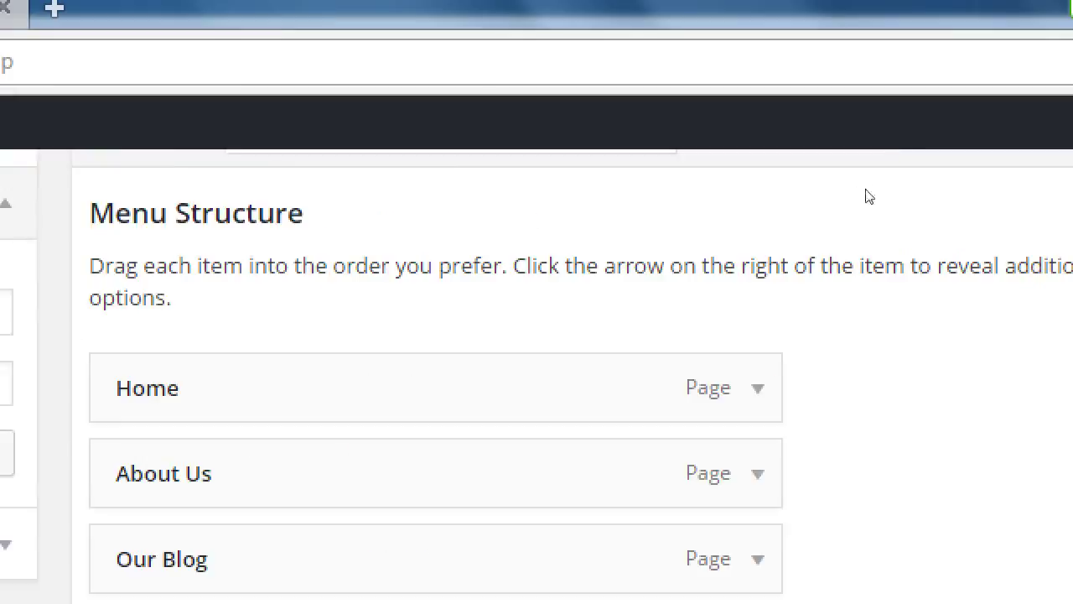
scroll(1072, 206, up, 2)
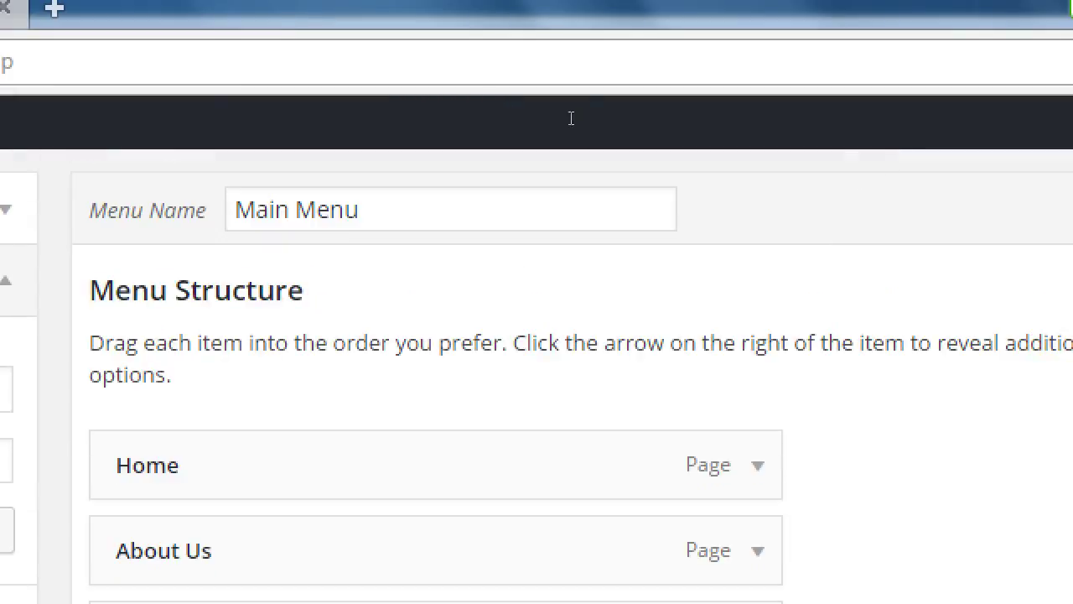
scroll(492, 162, down, 4)
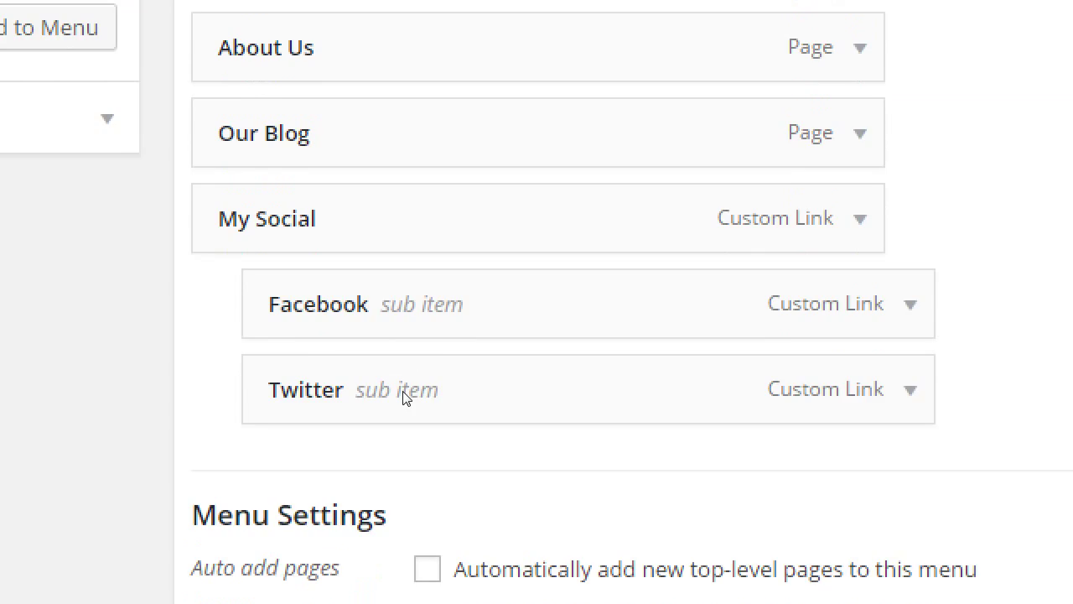
scroll(403, 394, down, 5)
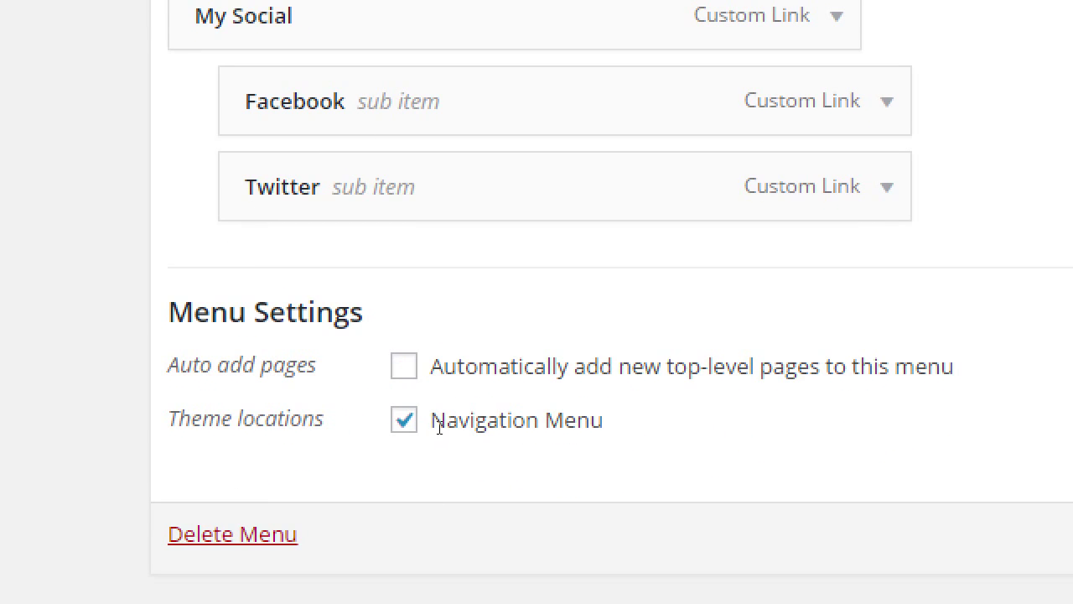
- Check My Social's Facebook and Twitter sub items and Menu Settings, then close the front-page tab
drag(191, 419, 298, 420)
drag(431, 421, 475, 422)
click(475, 422)
key(super+minus)
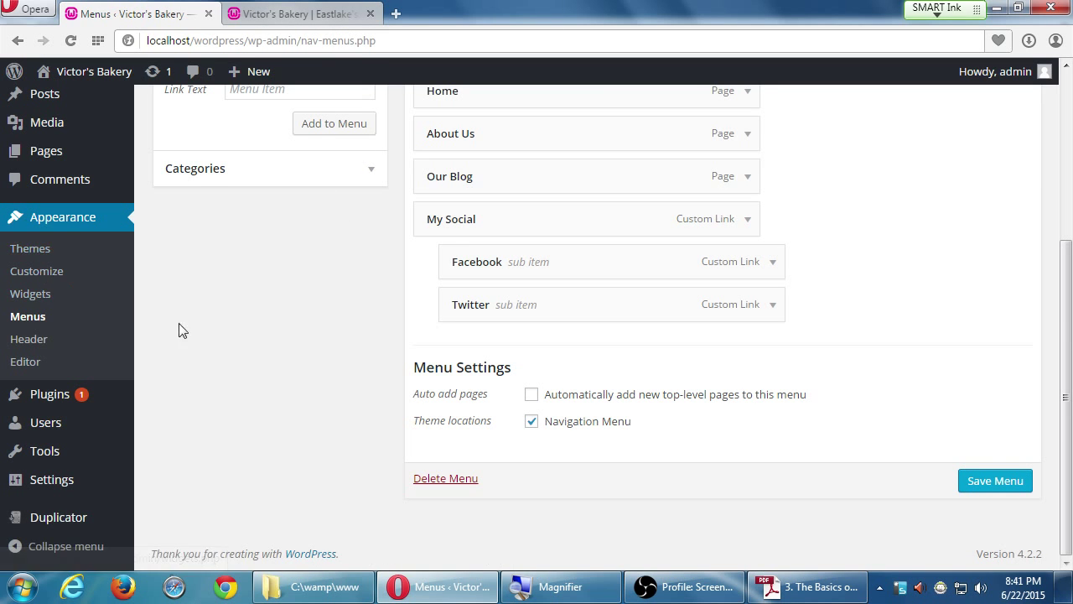
scroll(252, 348, up, 3)
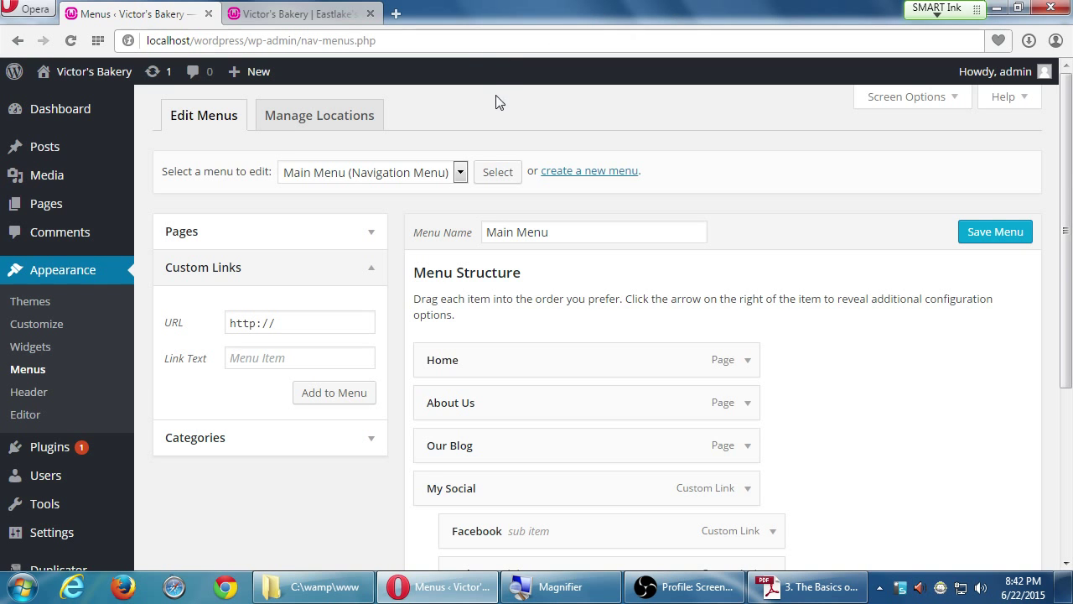
click(298, 17)
click(370, 14)
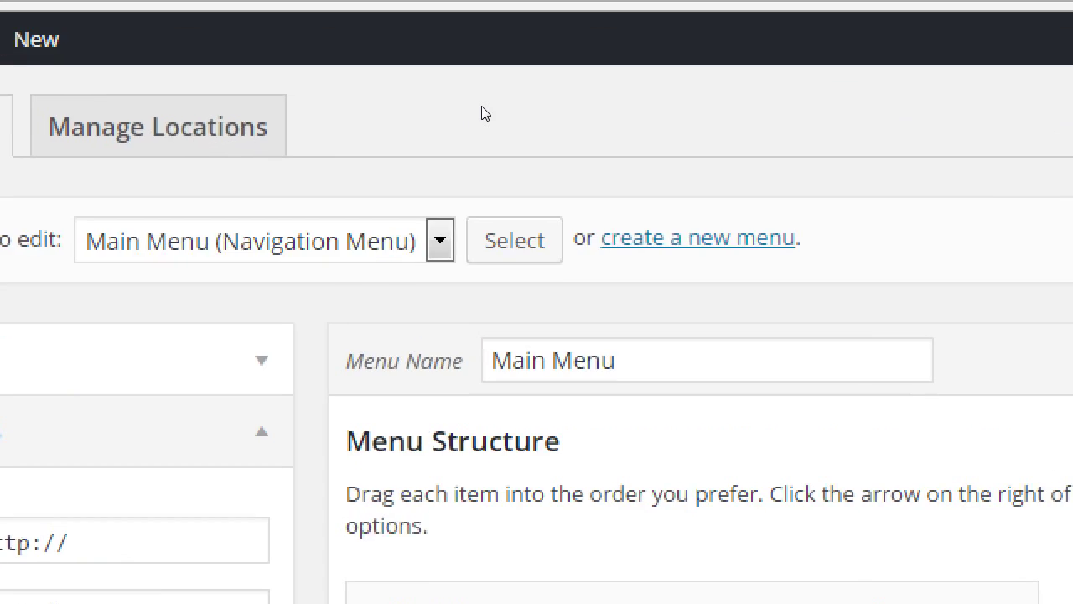
scroll(65, 469, down, 5)
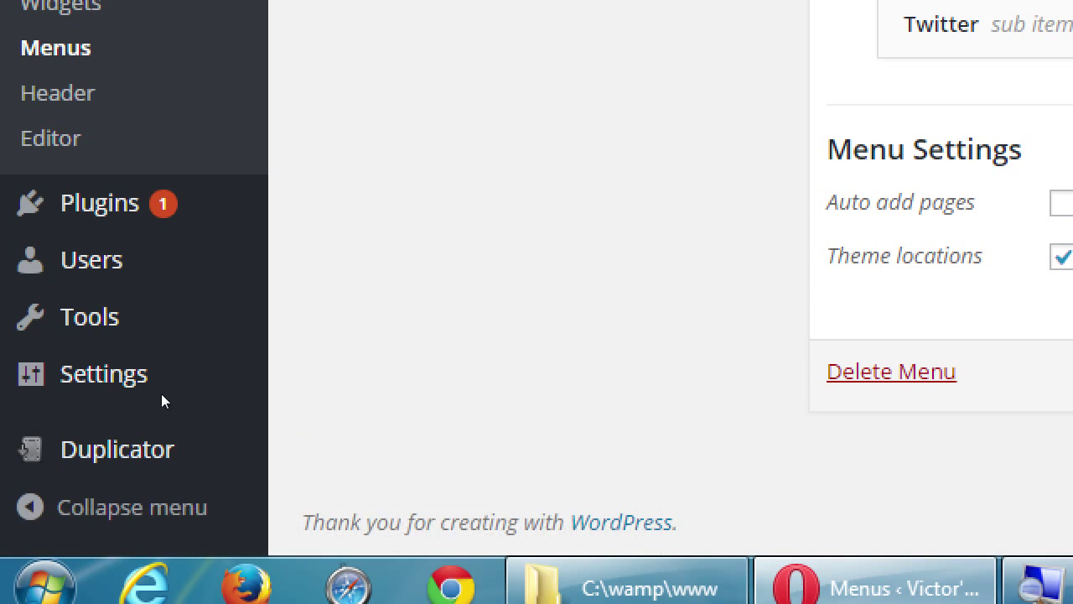
- Create a new Duplicator package and select its pre-filled name 20150623_victorsbakery
click(193, 464)
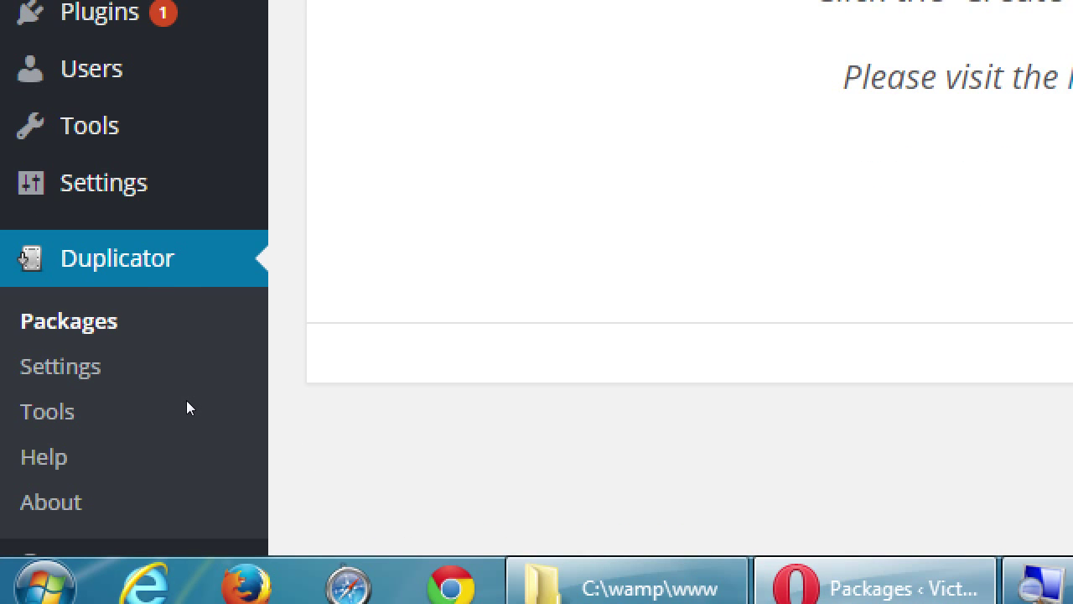
key(super+minus)
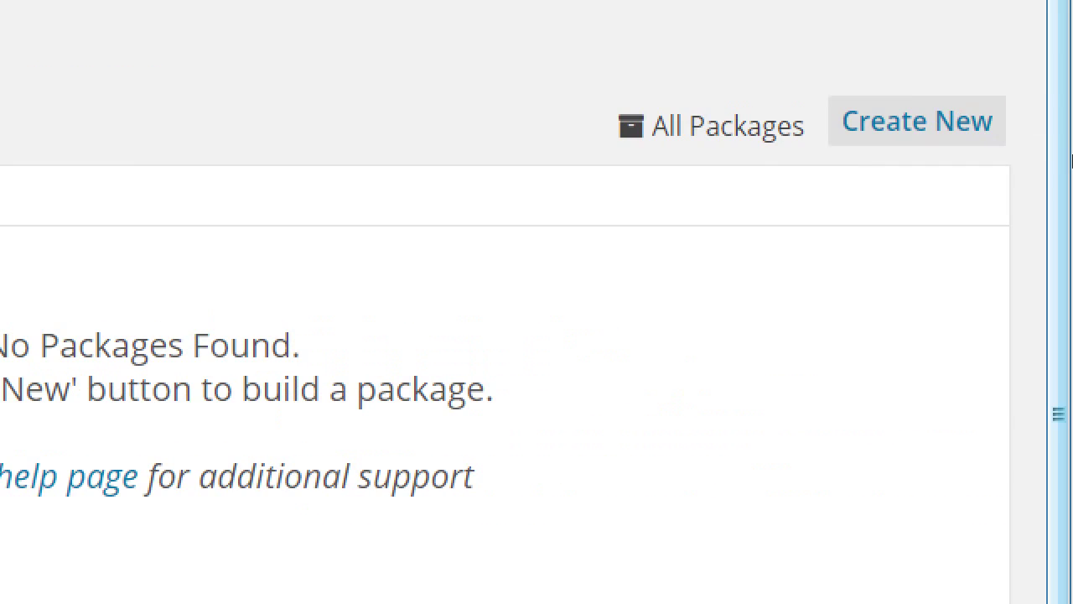
click(1019, 161)
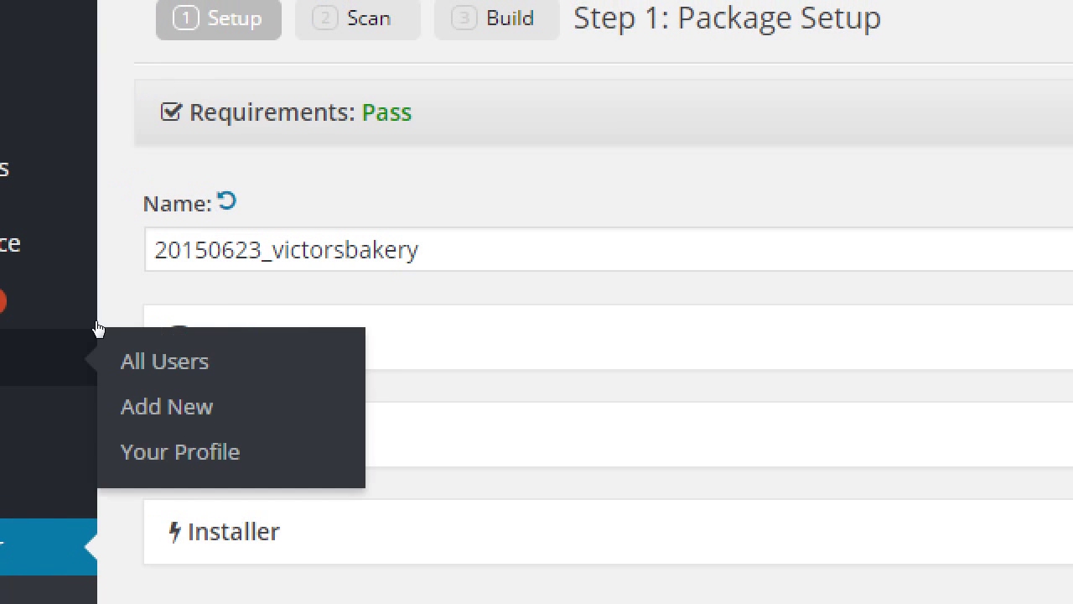
double_click(187, 270)
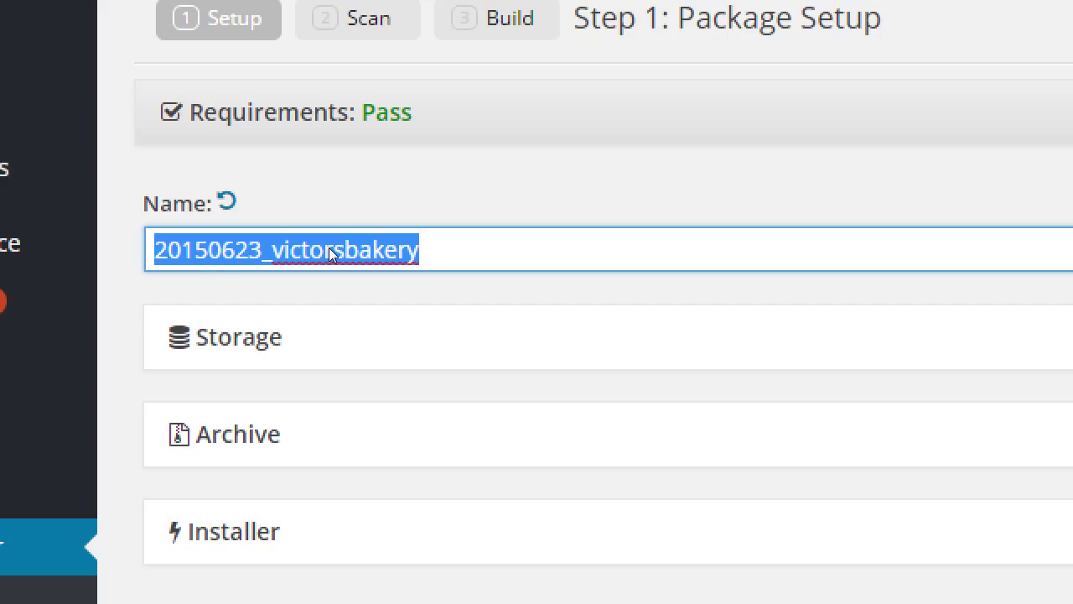
- Reveal the empty Notes field below the package name 20150623_victorsbakery
click(188, 269)
key(End)
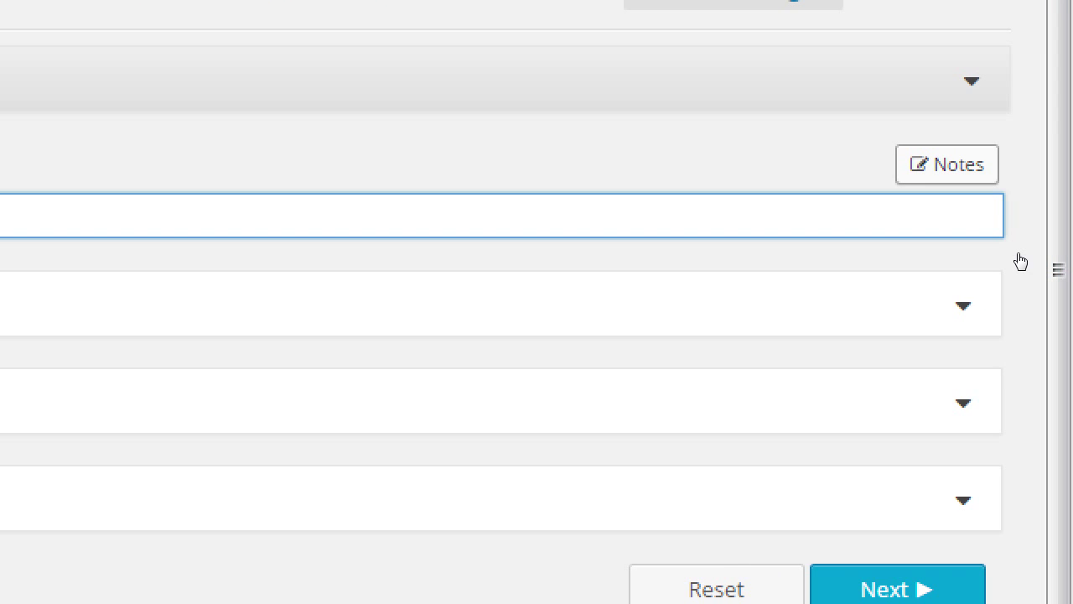
key(Tab)
key(Return)
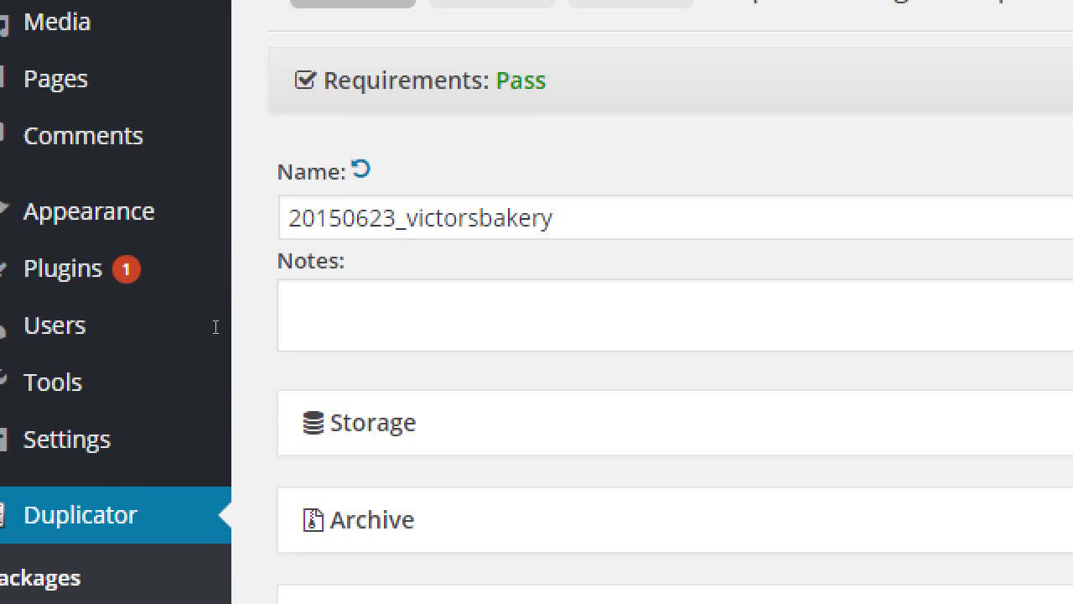
- Write the note 'Changed theme. Edit menu. Embedded video.', correcting the 'Embeded' typo
click(214, 325)
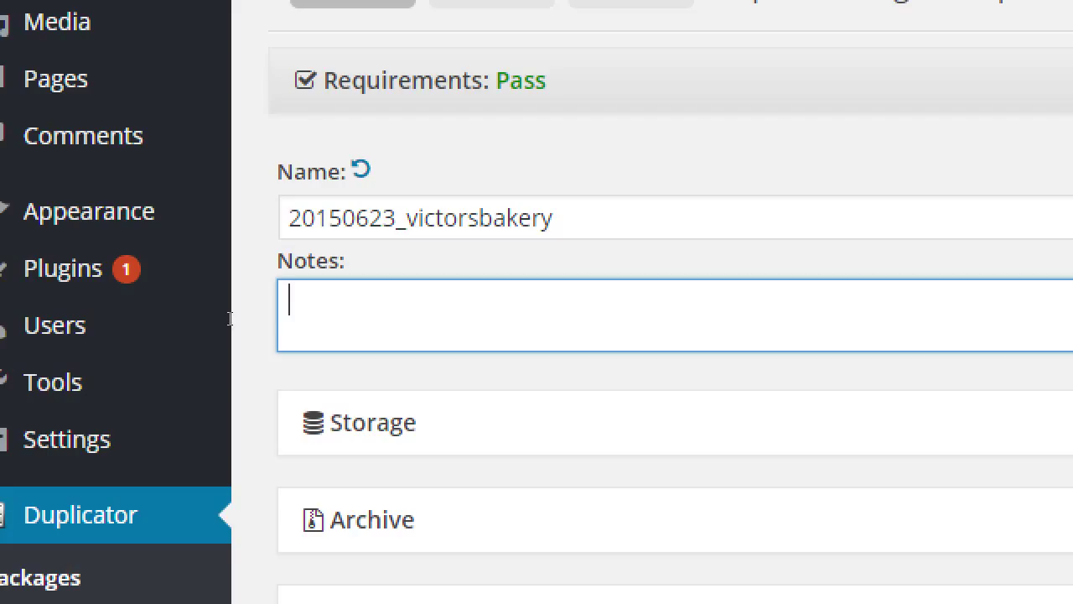
text(Changed theme. )
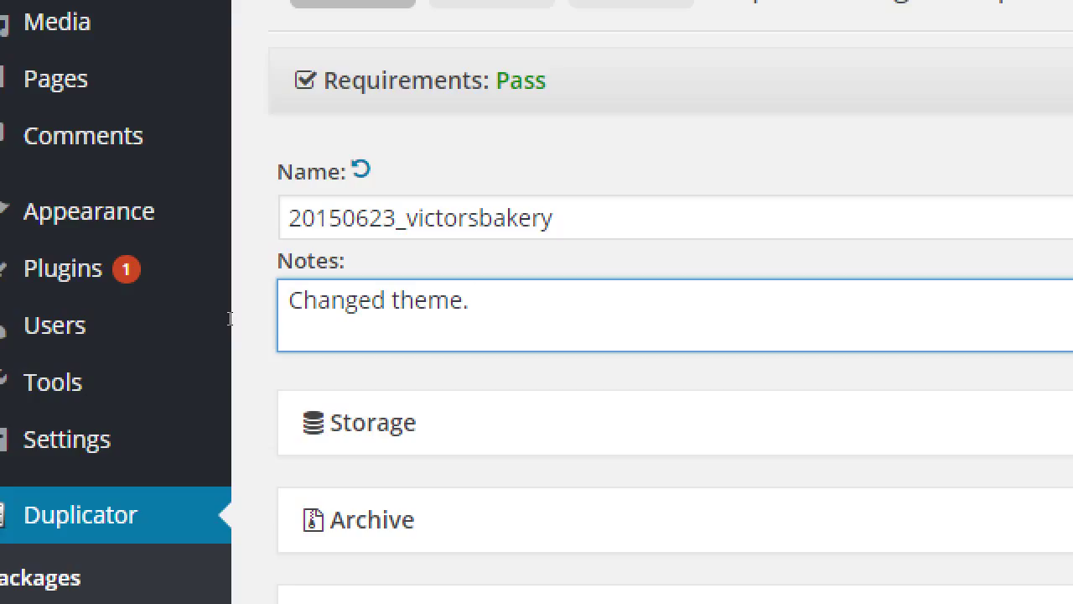
text(Edit menu. Embe)
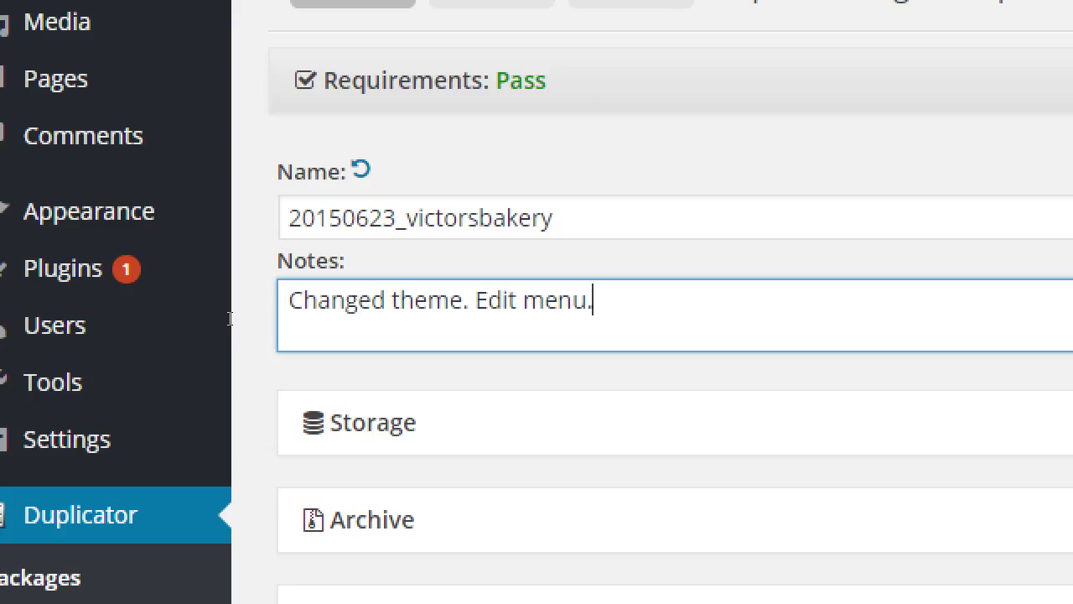
text(de)
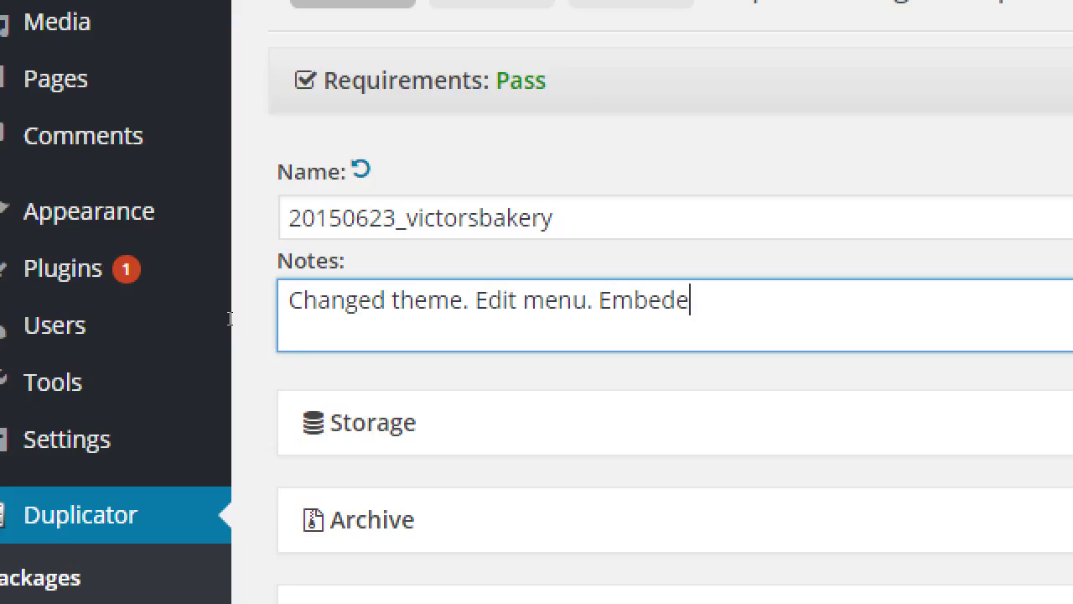
text(d video.)
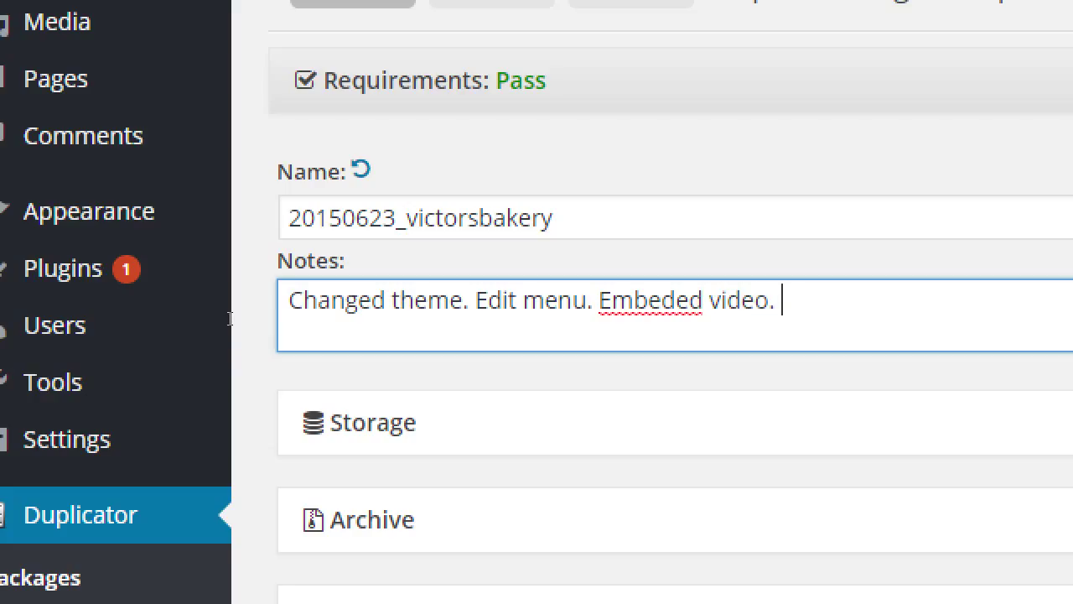
key(BackSpace)
key(Left)
key(Left)
key(Left)
key(Left)
key(Left)
key(Left)
key(Left)
key(Left)
key(Left)
text(d)
key(End)
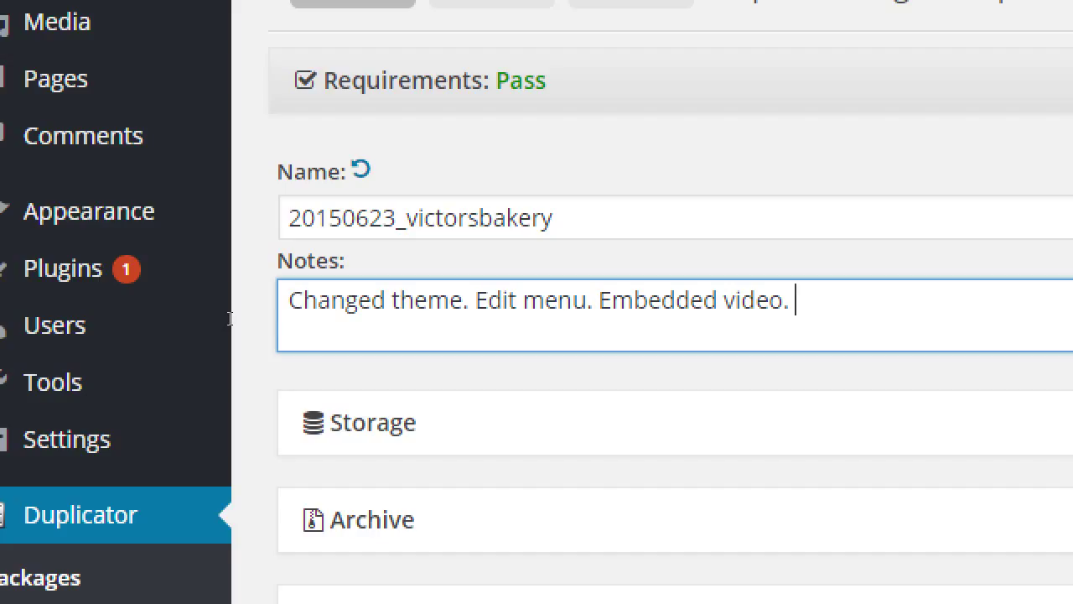
key(Return)
- Add the second note line 'To-do: Updates. Add Jetpack plugin.'
text(To-do:)
text(Updates)
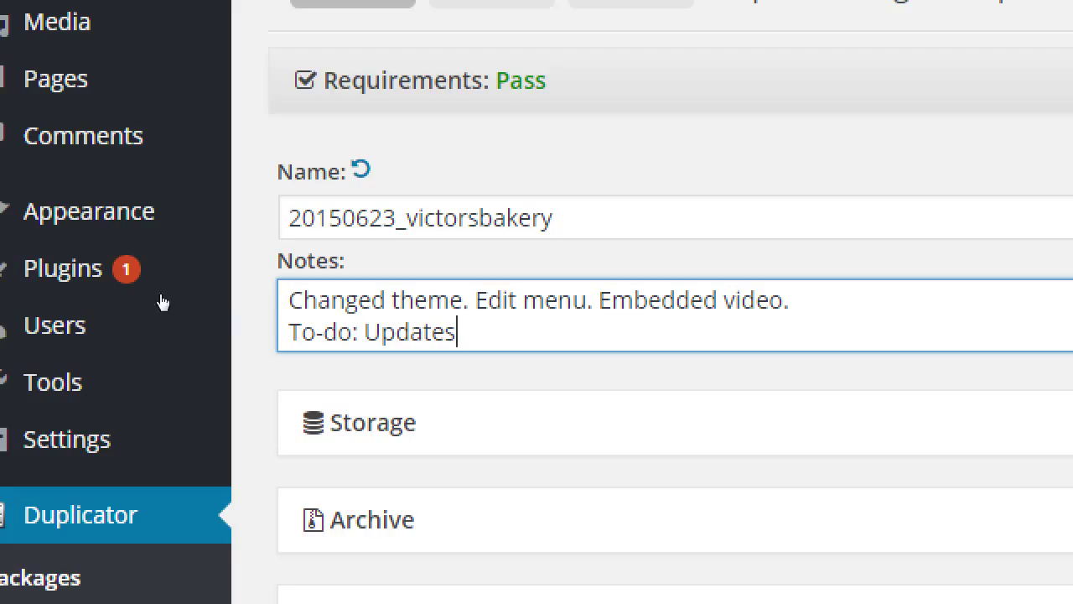
text(. Add Jetpack plugin.)
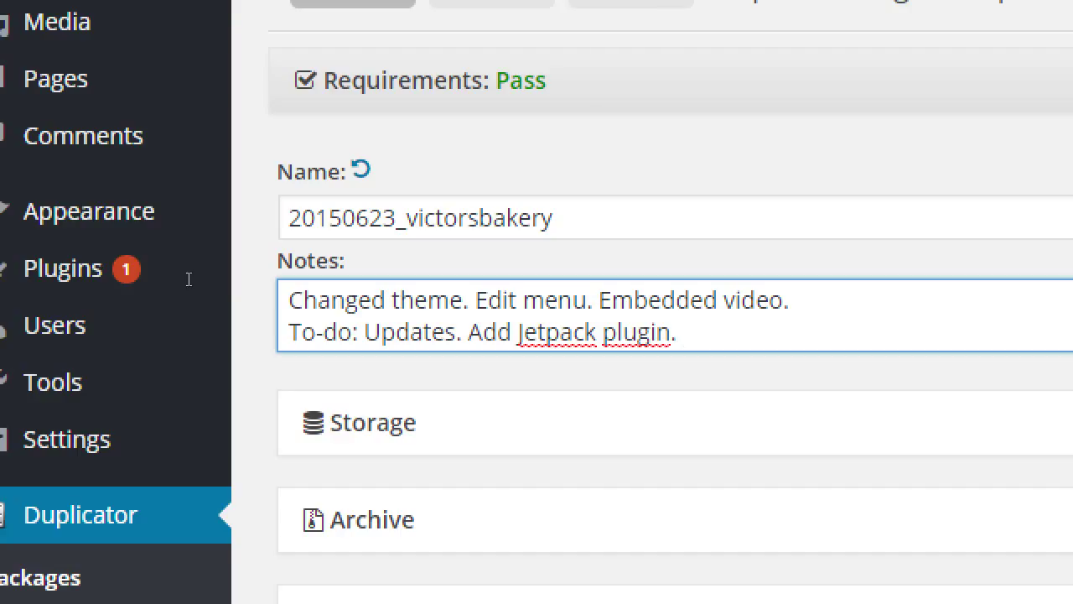
key(shift+Tab)
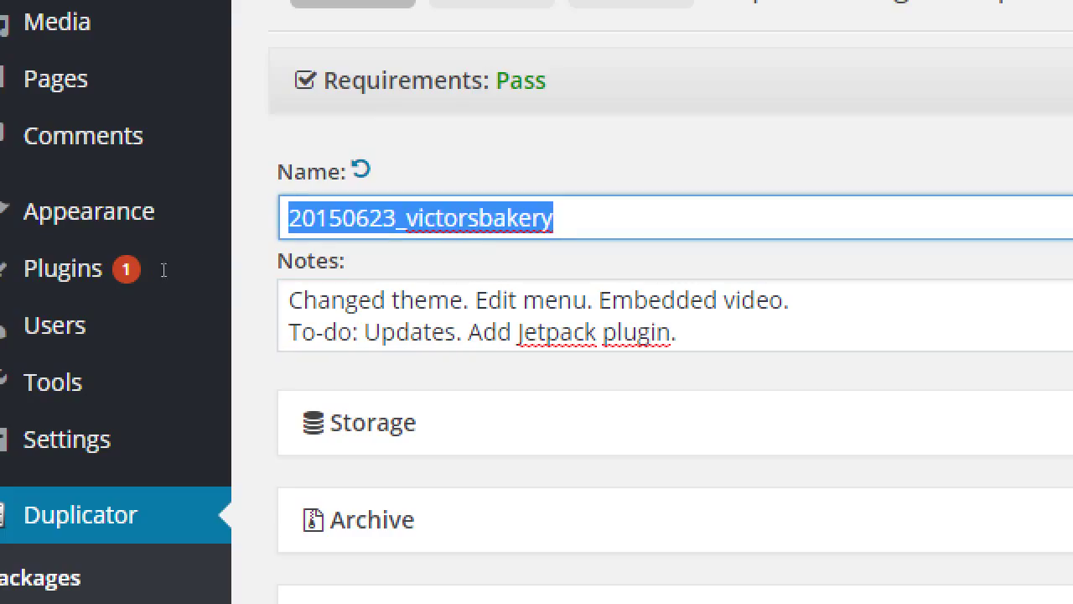
key(shift+End)
key(End)
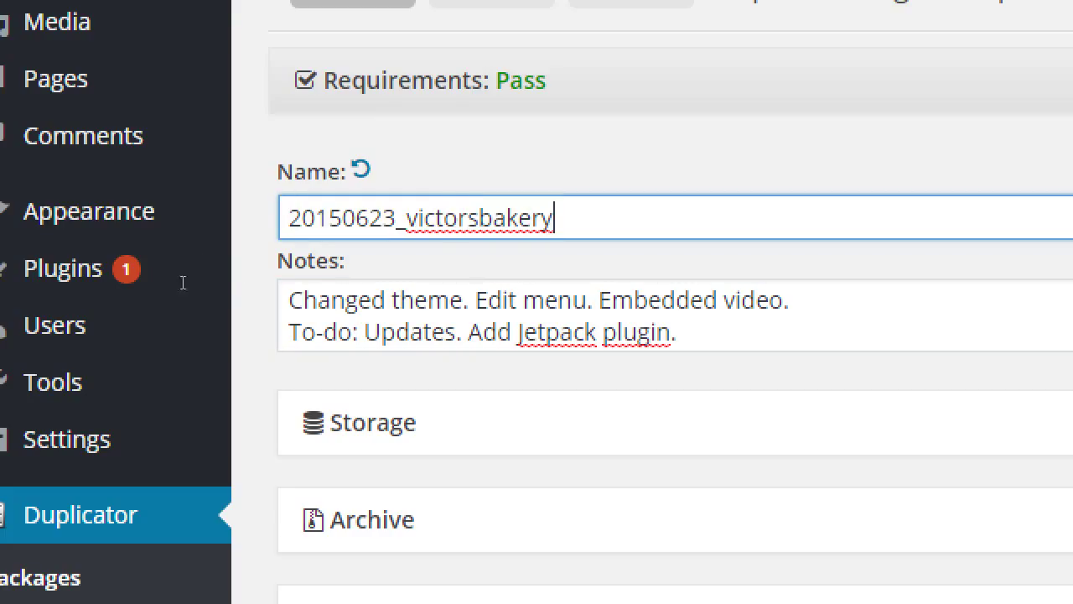
key(shift+Home)
key(End)
text(06232015)
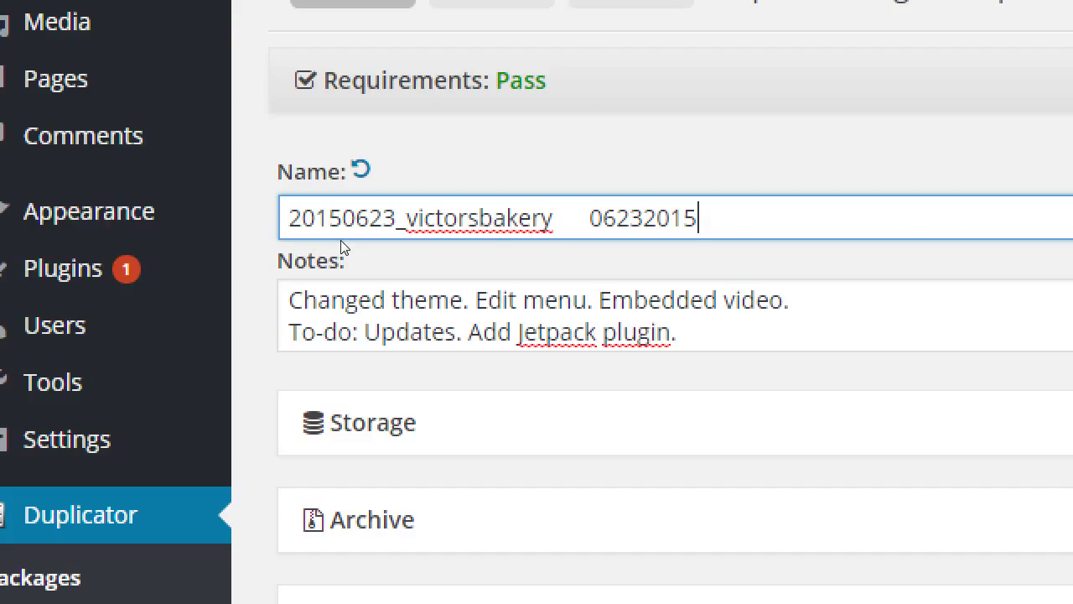
key(Left)
key(Left)
key(Left)
key(Left)
key(Left)
key(Left)
text(-)
key(Right)
key(Right)
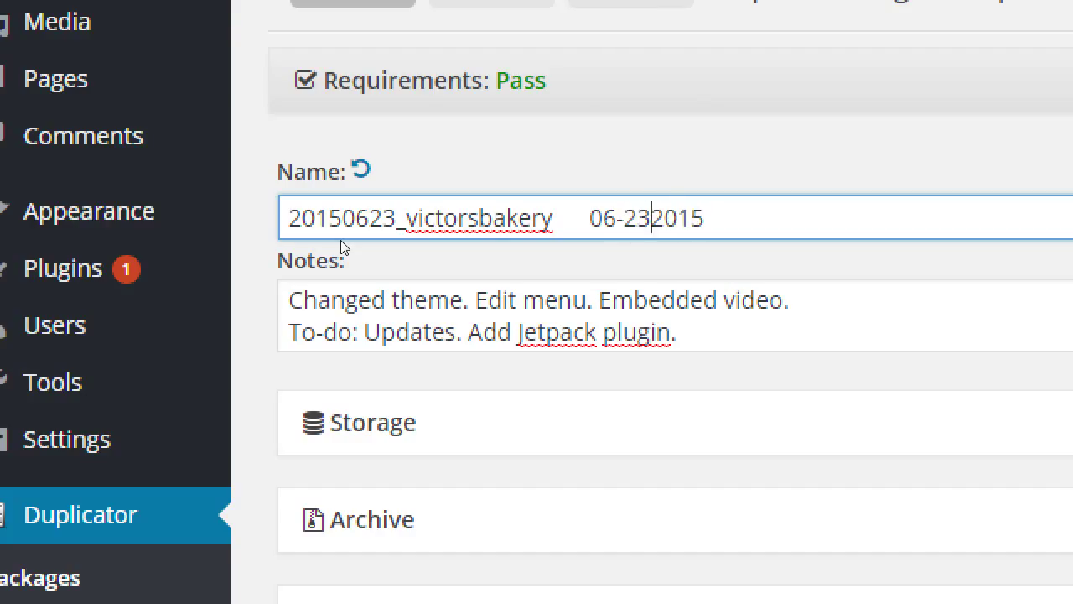
text(-)
key(Left)
key(Left)
key(Left)
key(Left)
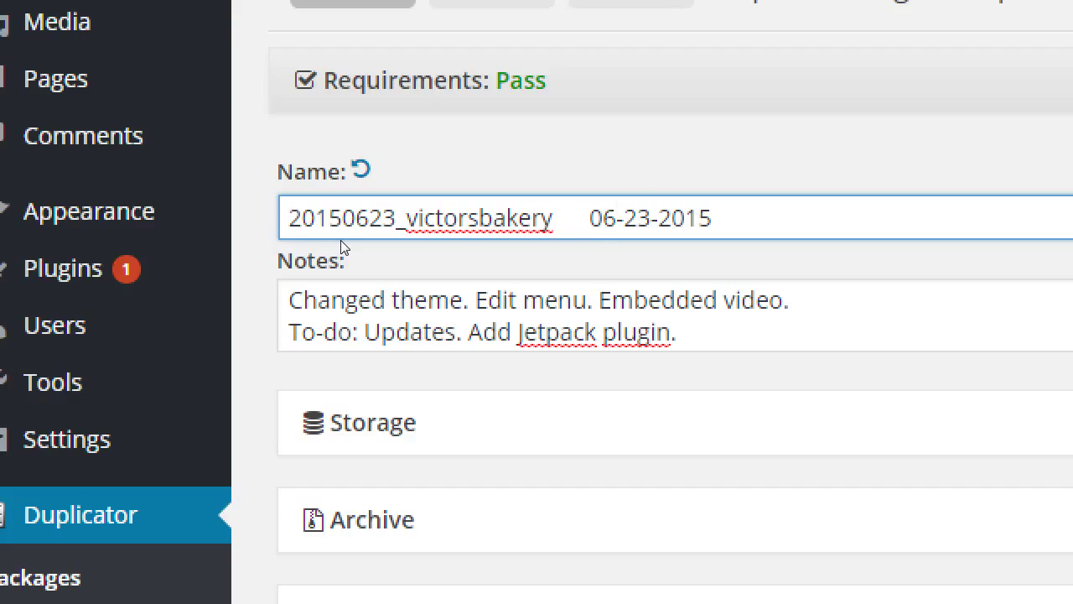
key(Left)
key(BackSpace)
key(BackSpace)
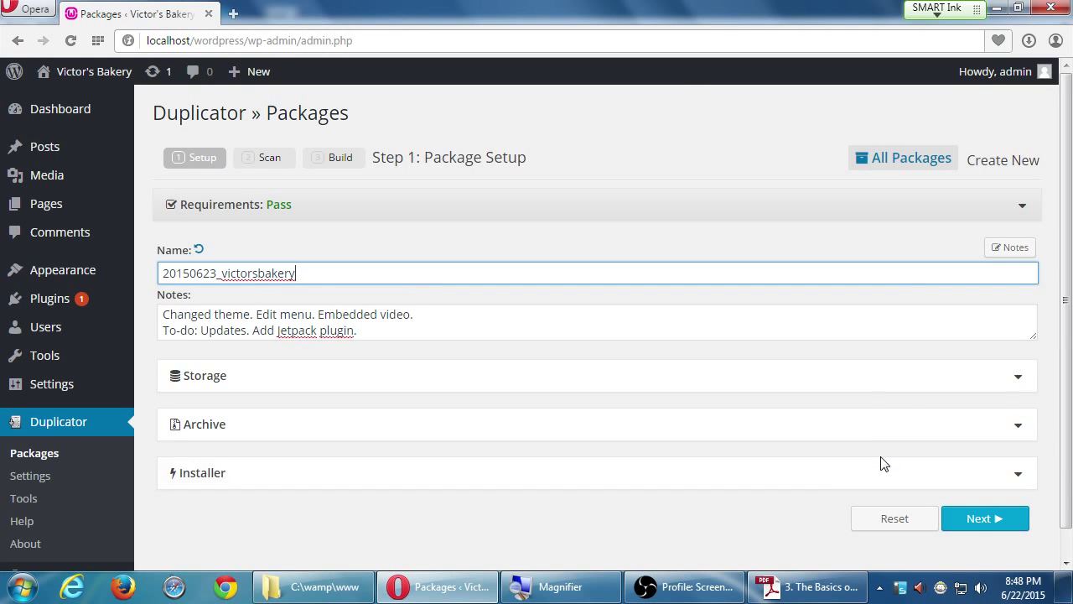
- Run the package system scan, then start the build from the Scan Complete page
click(976, 518)
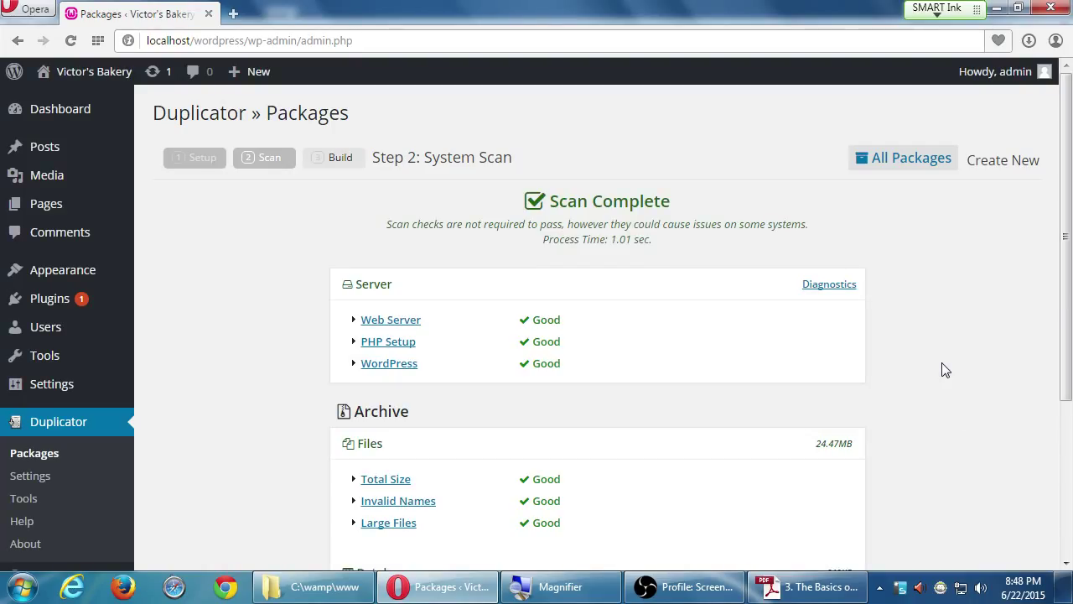
scroll(931, 369, down, 3)
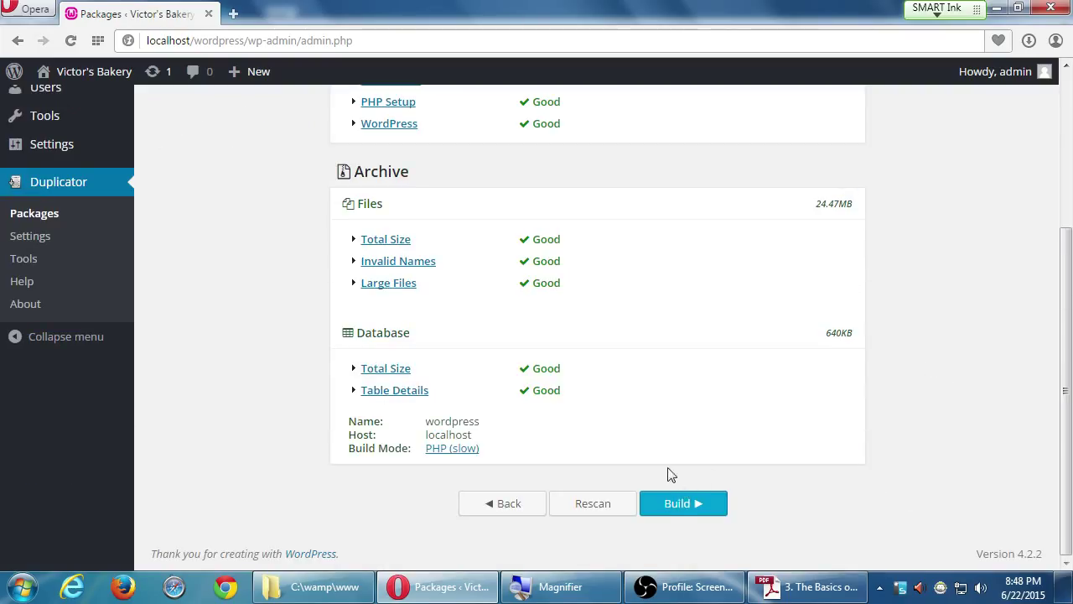
click(671, 502)
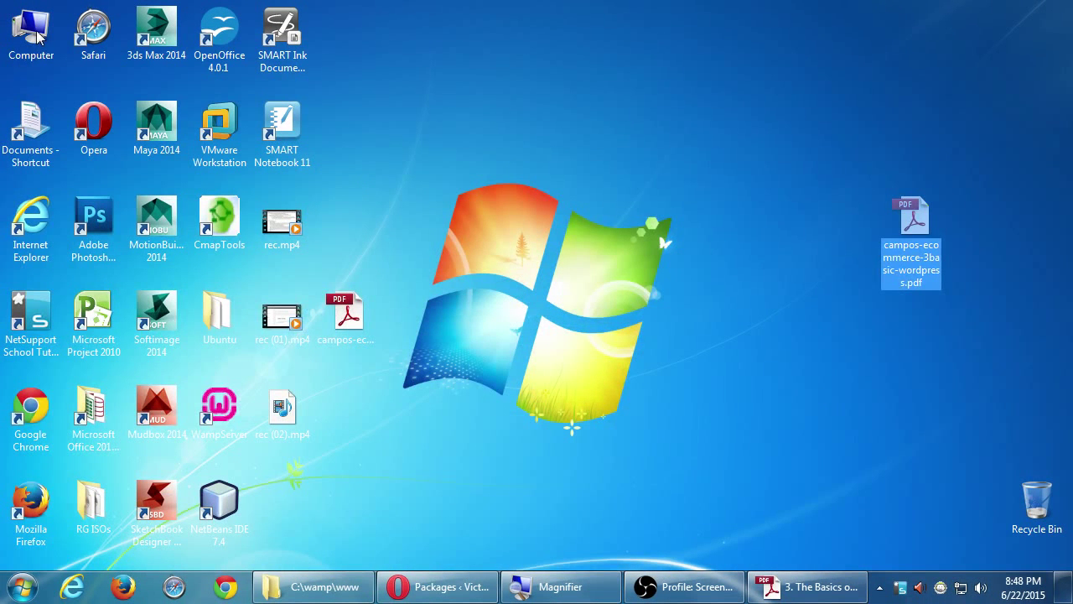
- Open the Campos eComm I folder on the Z: network drive
double_click(38, 35)
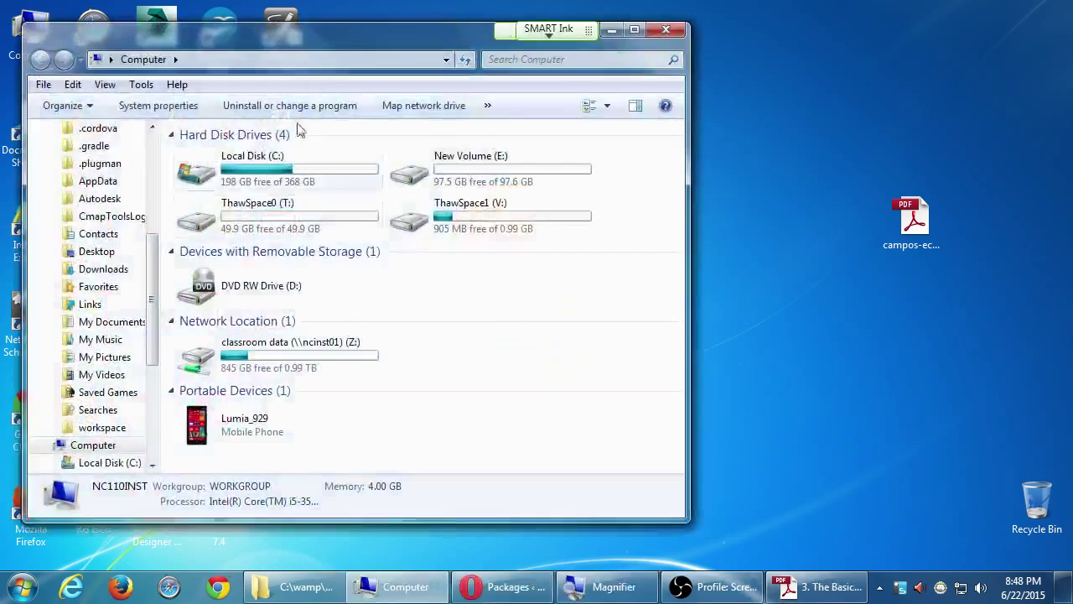
double_click(231, 352)
click(252, 312)
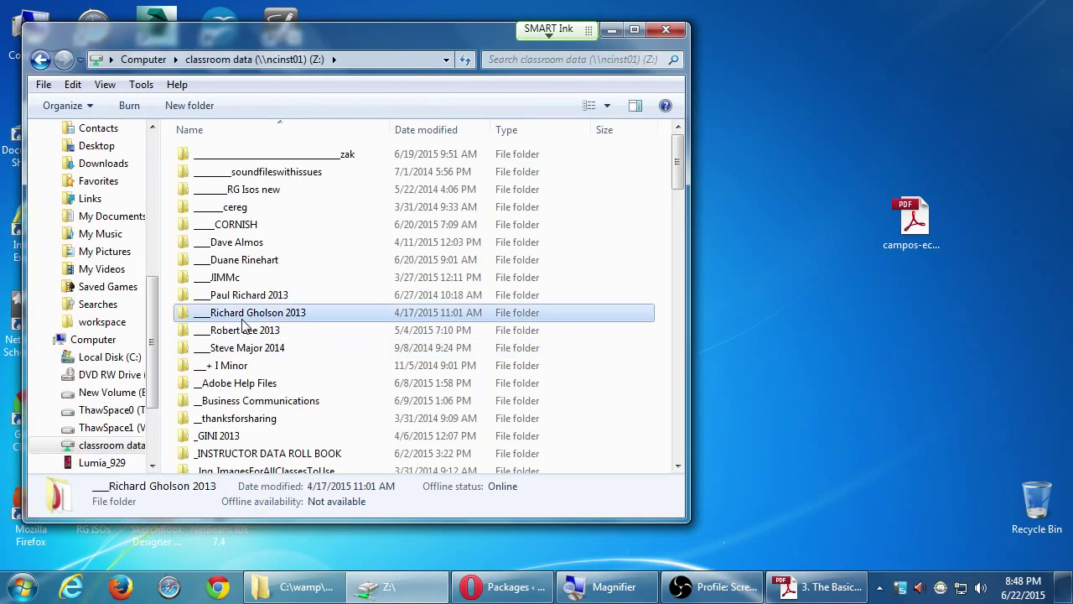
scroll(260, 327, down, 8)
scroll(258, 329, down, 1)
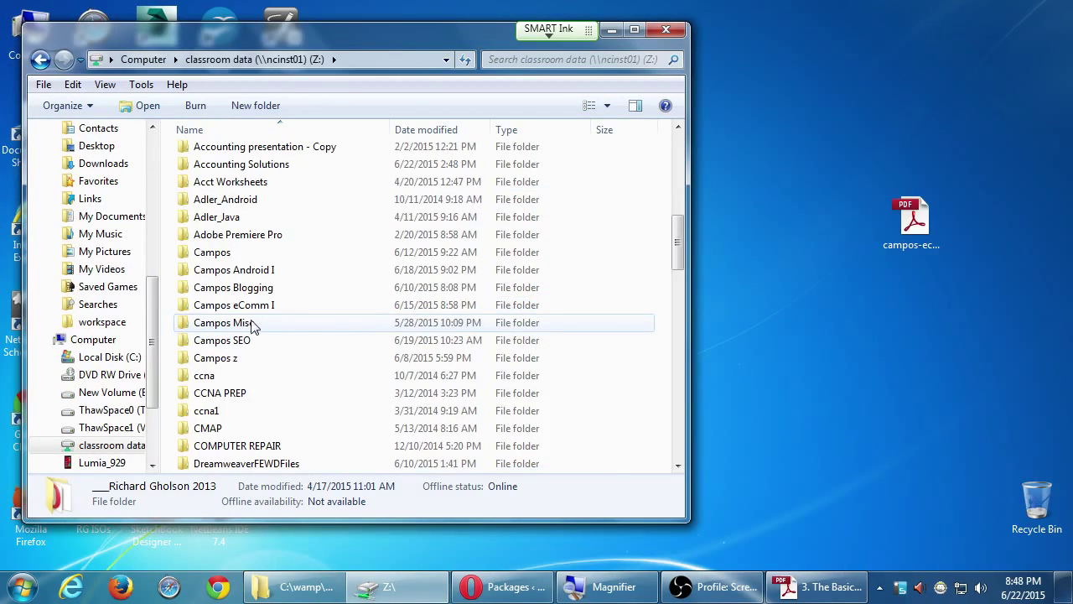
double_click(242, 307)
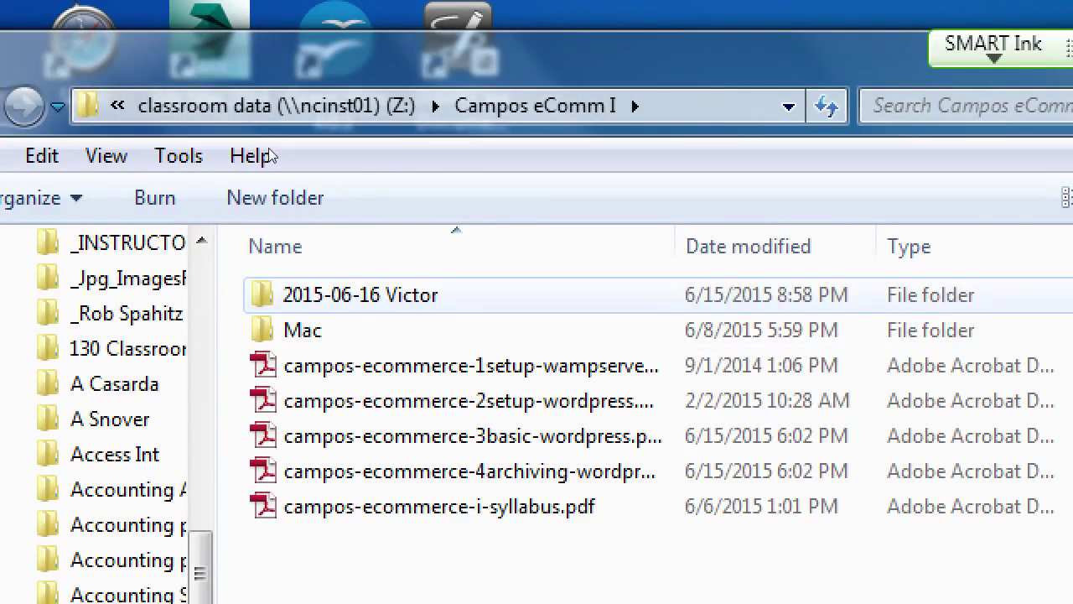
- Rename the 2015-06-16 Victor folder to '2015-06-16 Victors Bakery' and open it
key(Down)
key(F2)
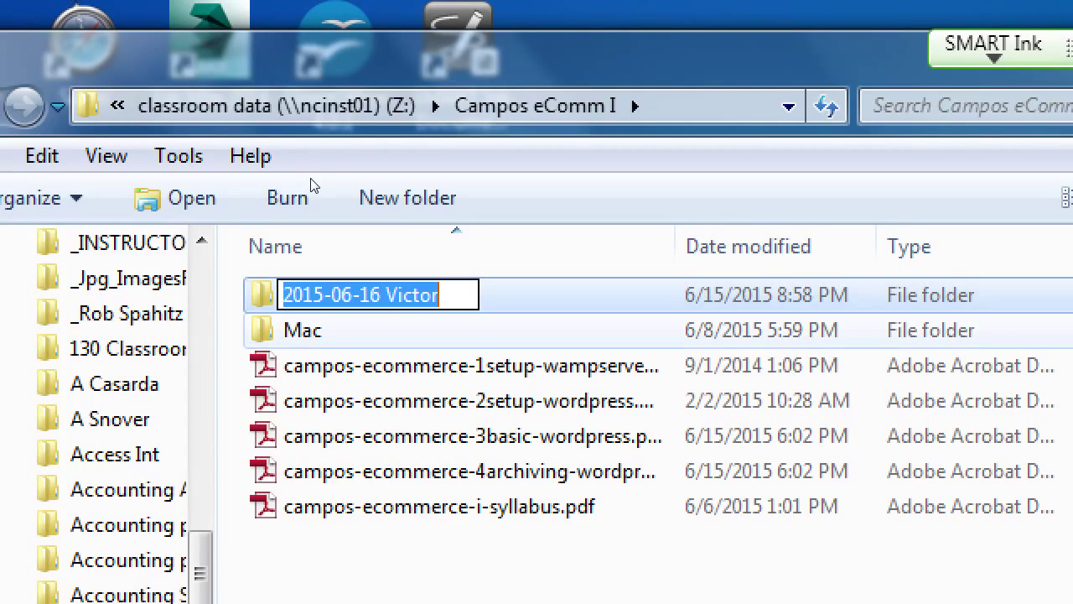
key(End)
text(s Baleru)
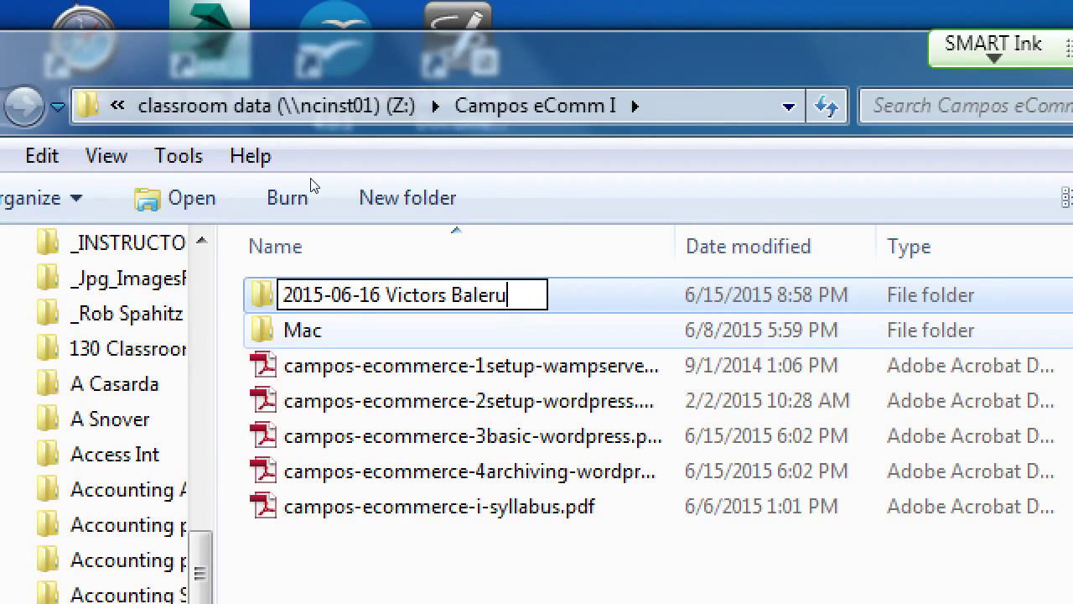
key(BackSpace)
key(BackSpace)
key(BackSpace)
key(BackSpace)
text(kery)
key(Return)
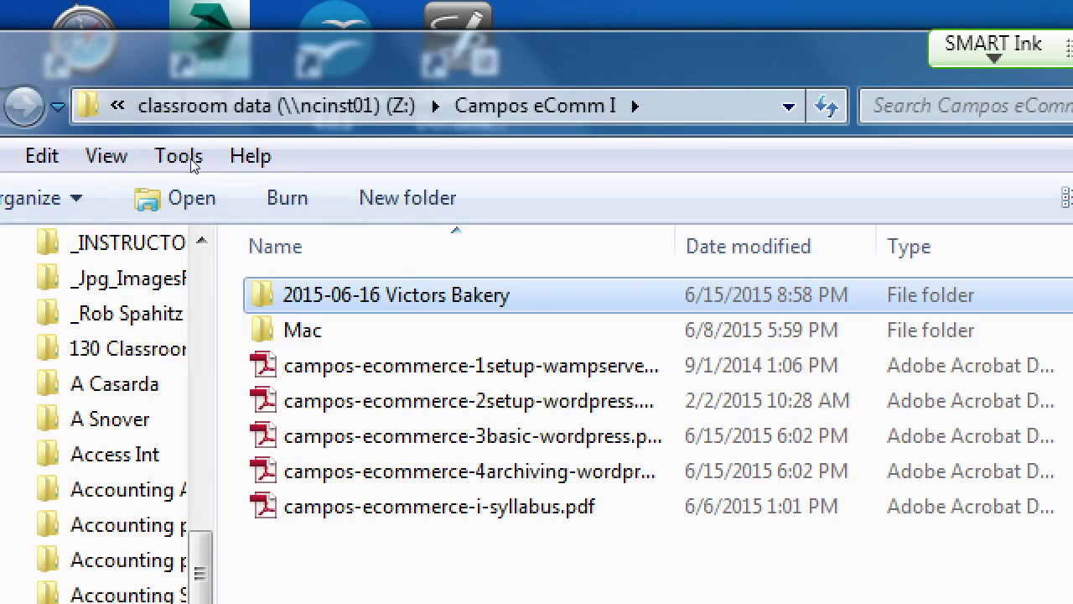
key(Return)
key(Down)
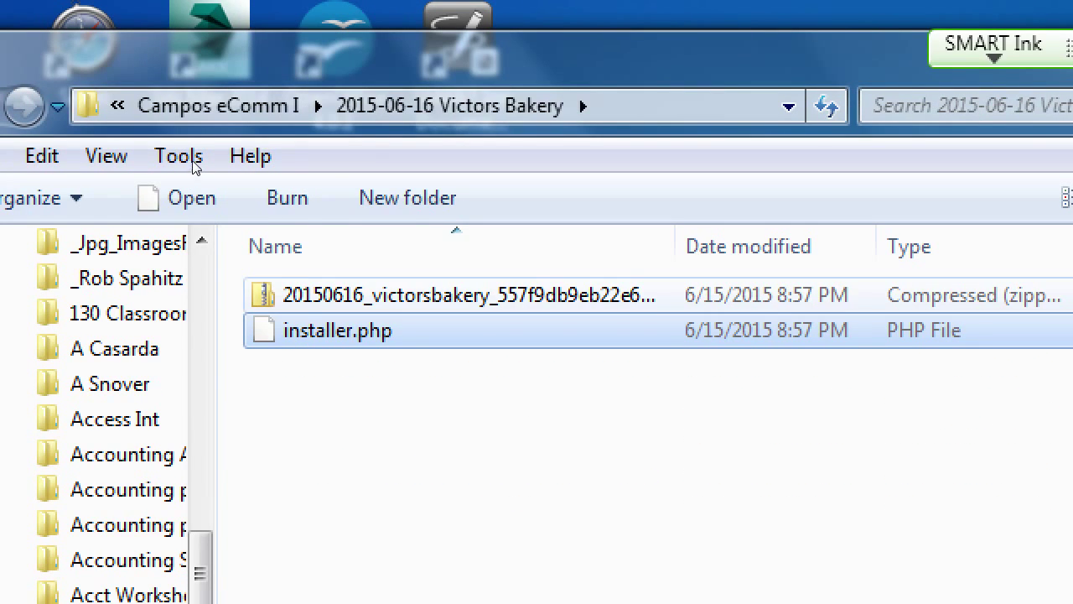
- Auto-fit the Name column so the package zip's full file name is visible
key(ctrl+KP_Add)
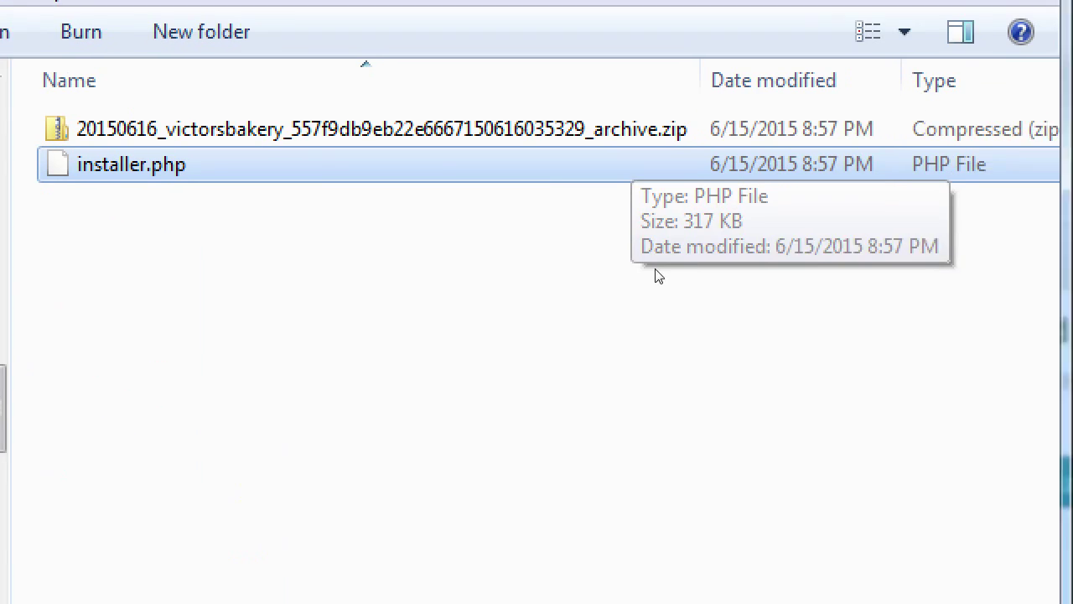
click(741, 378)
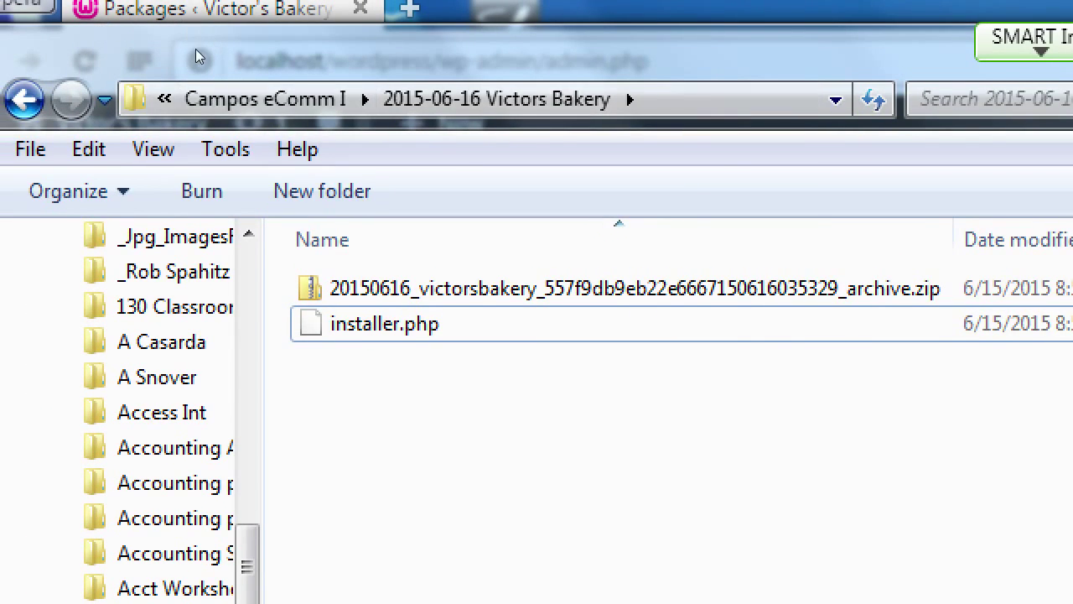
- Go up to Campos eComm I and add the folder '2015-06-22 Victors Bakery' there
key(alt+Up)
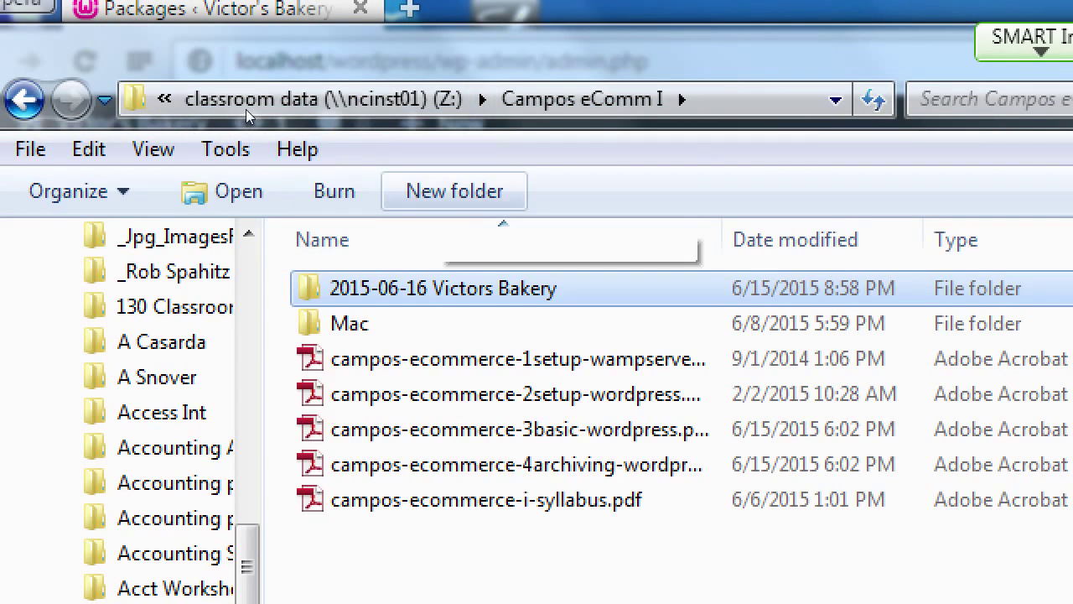
key(ctrl+shift+n)
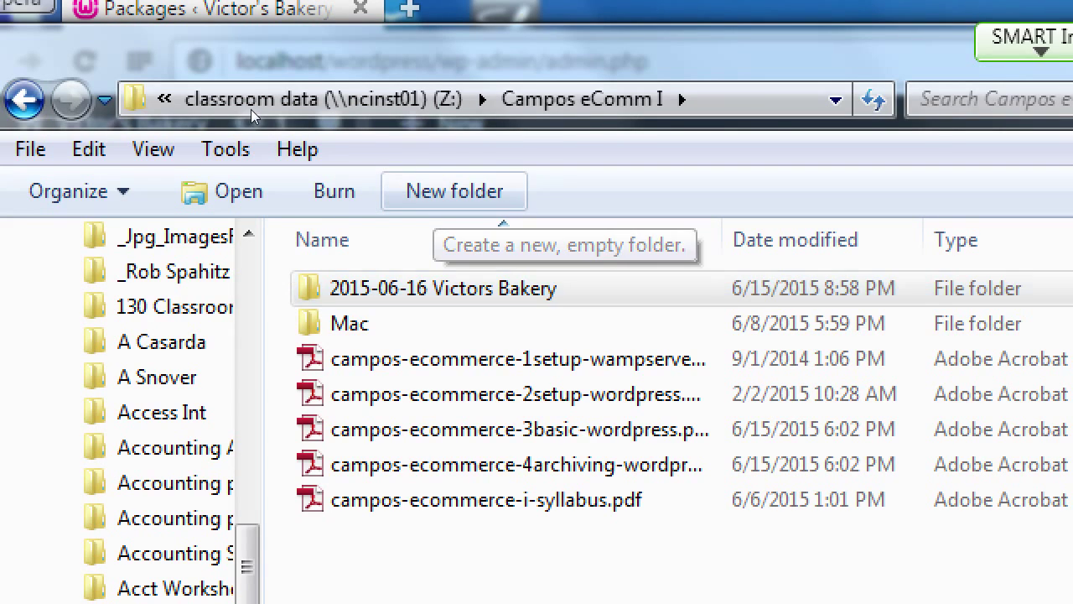
text(2015)
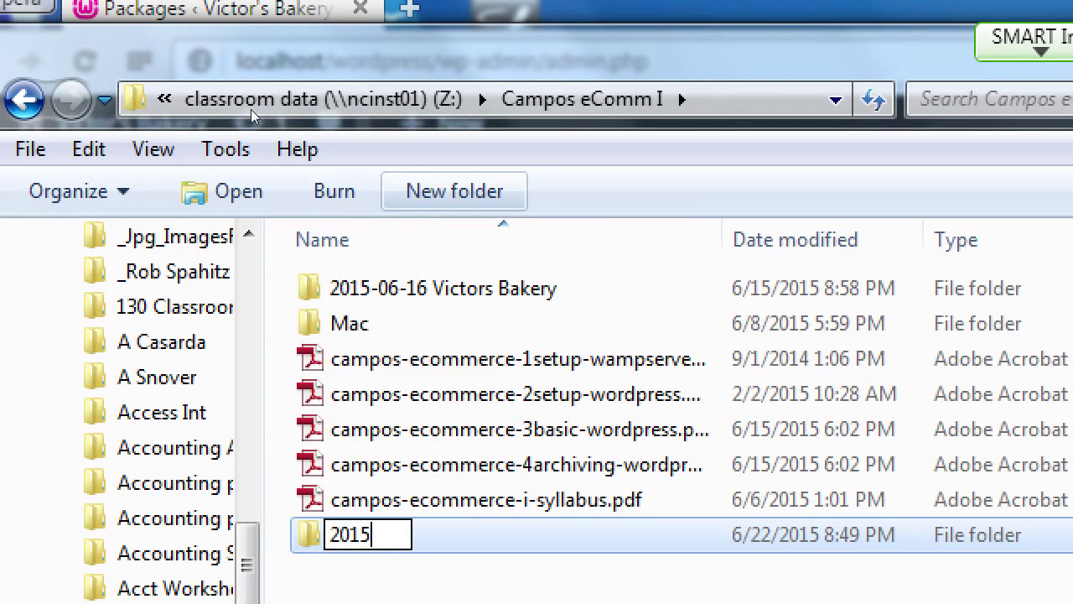
text(-06-)
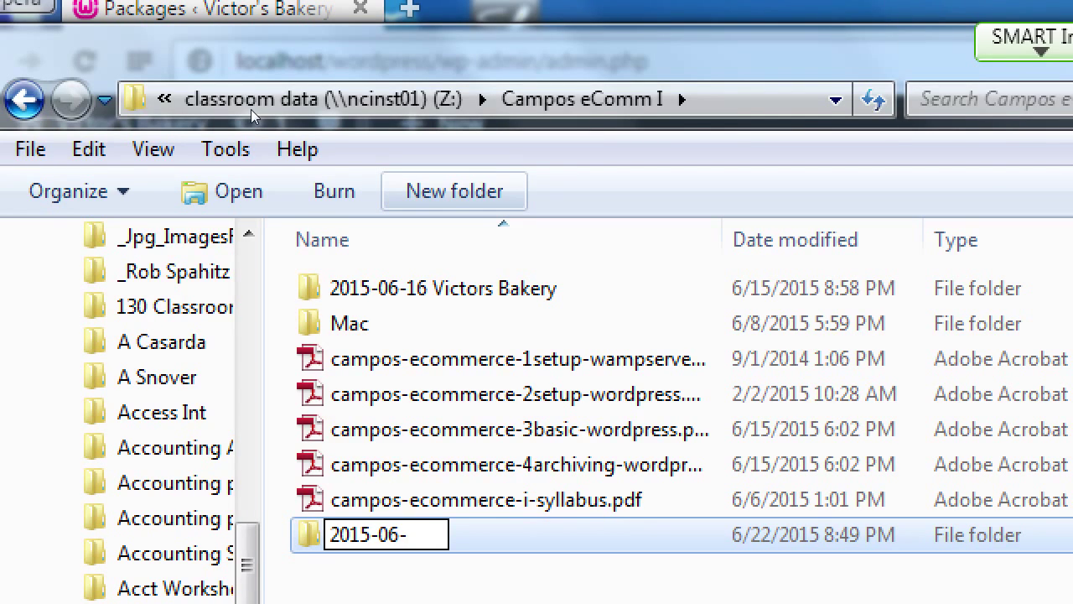
text(22 Victors)
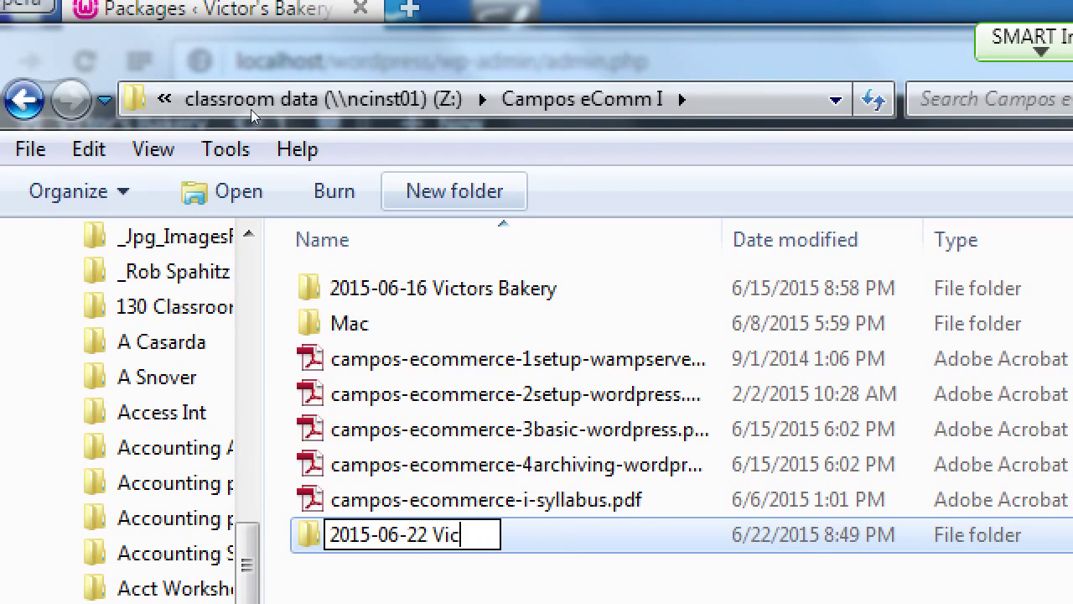
text( Bakery)
key(Return)
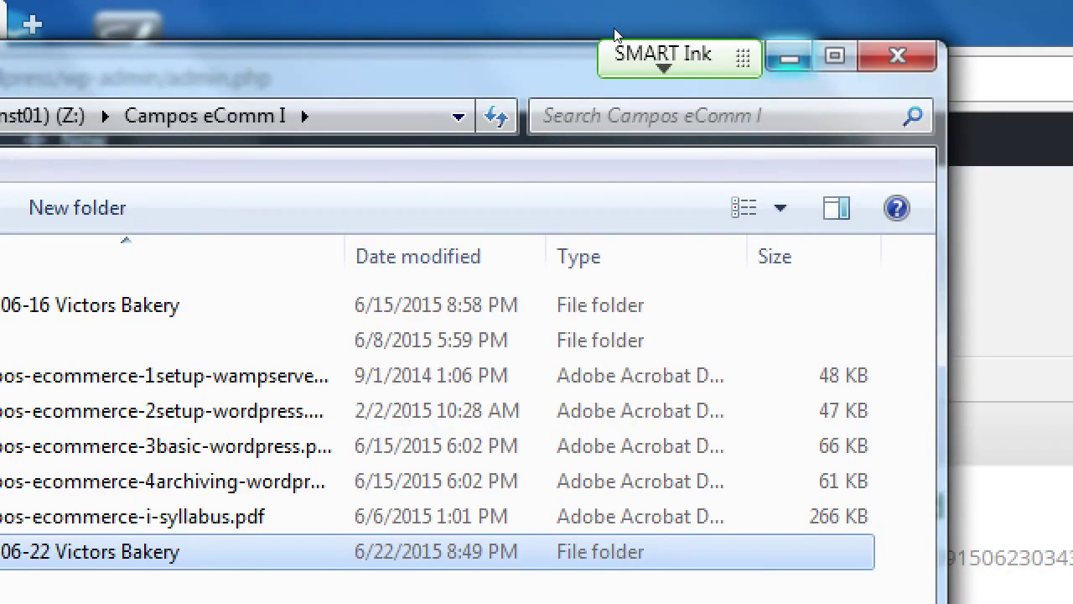
- Download the package Archive and Installer, then show them in the Downloads folder
click(615, 35)
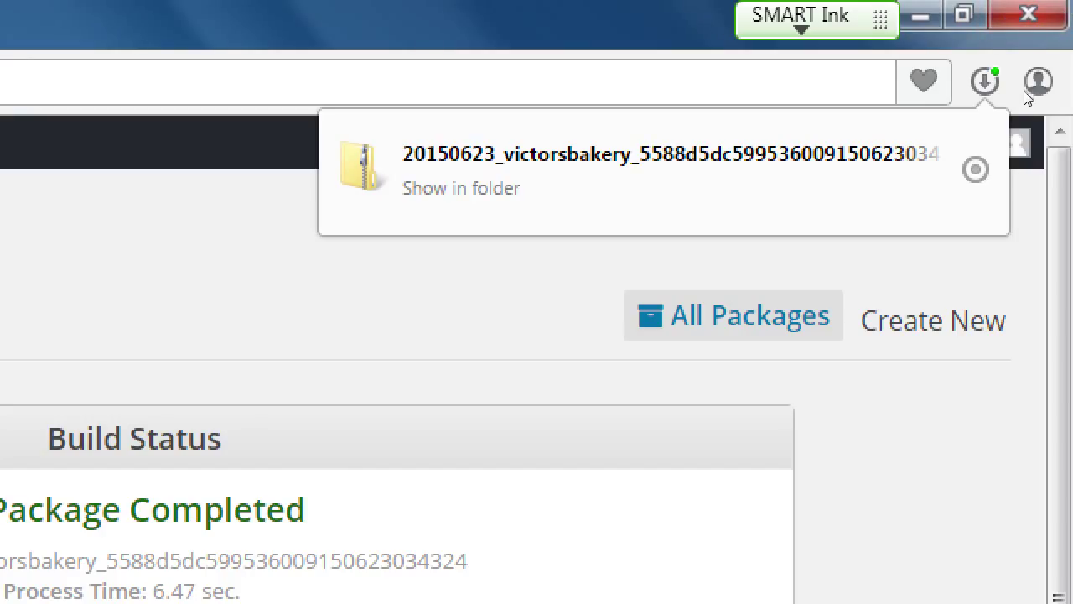
click(461, 188)
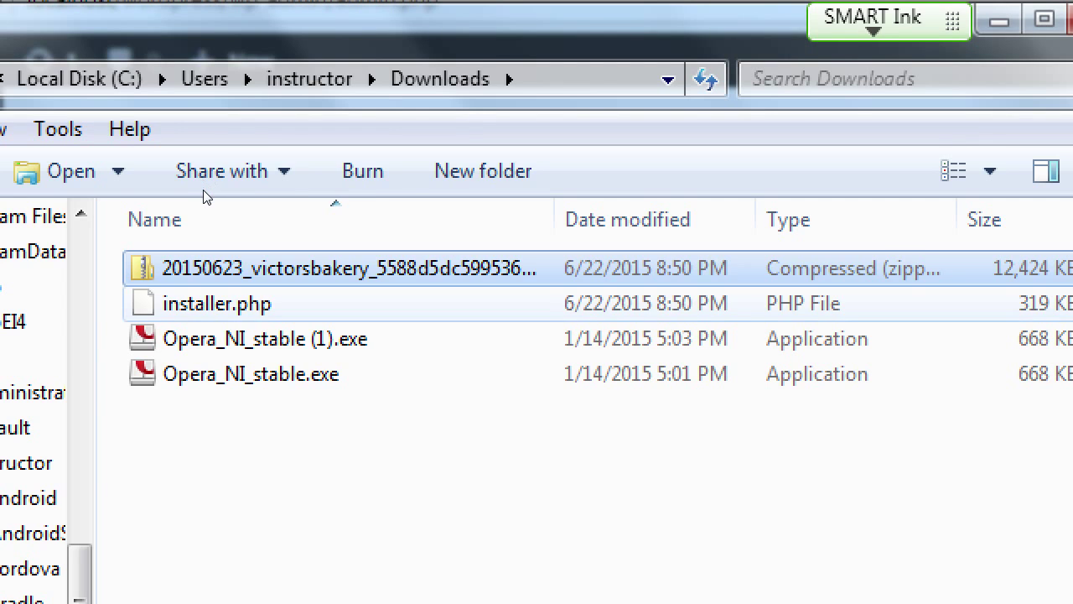
- Create a new folder named 2015-06-22 in Downloads
key(Down)
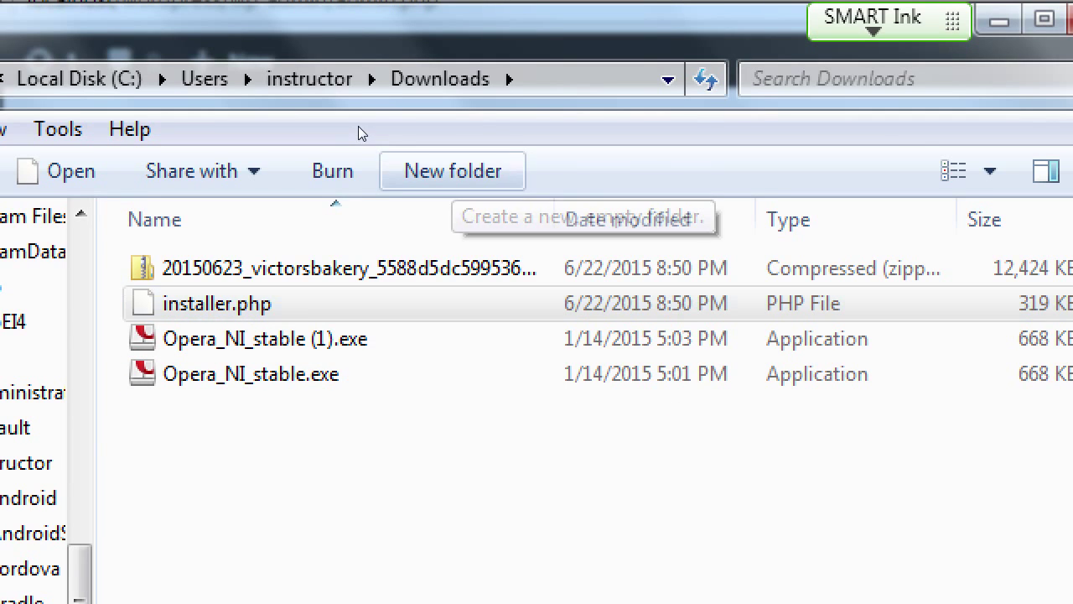
key(ctrl+shift+n)
text(20)
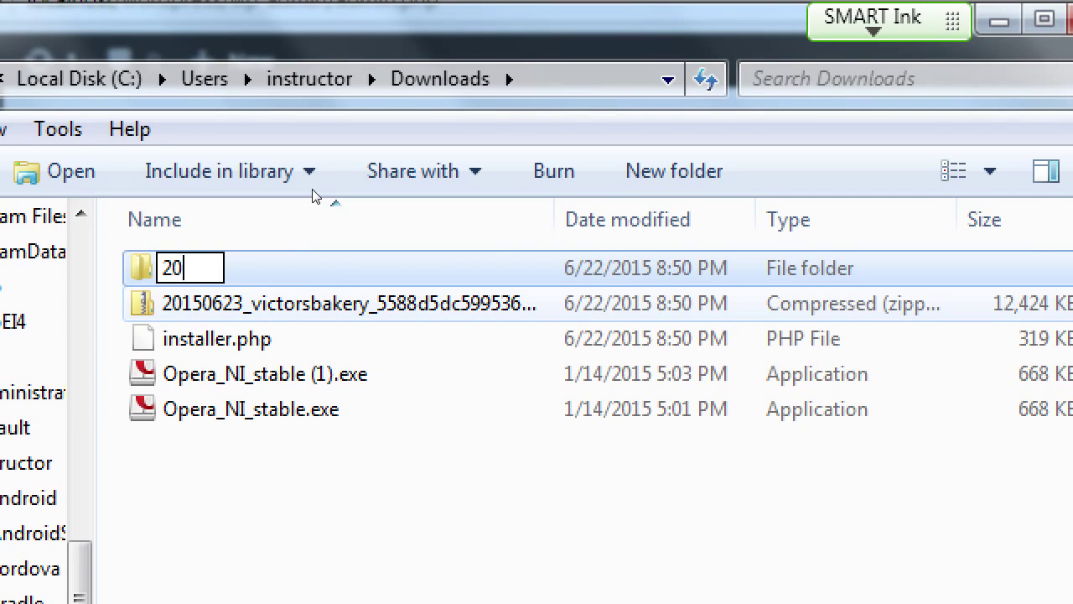
text(15-06)
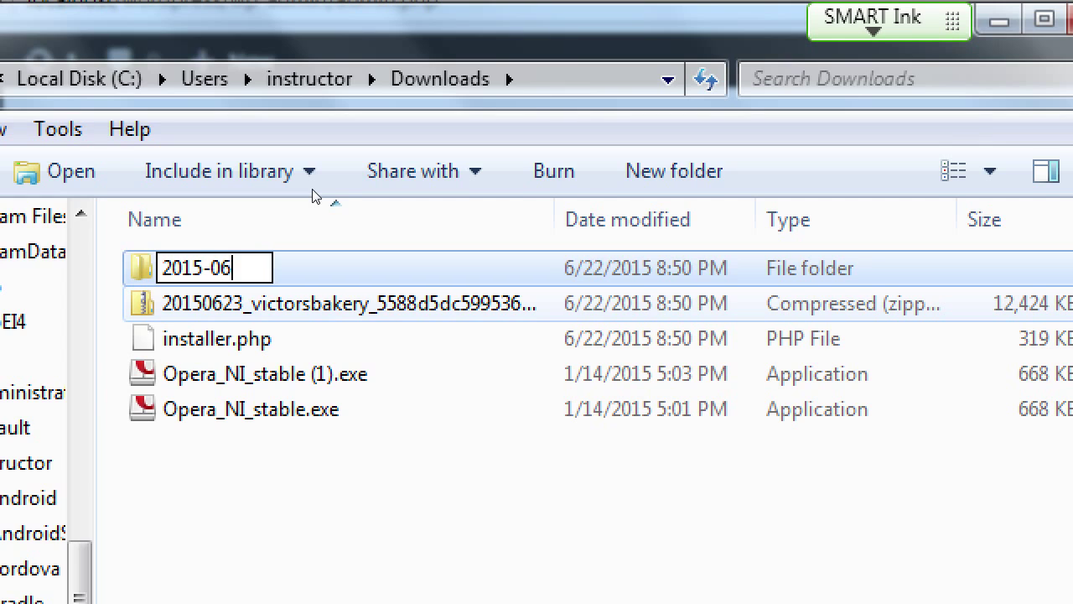
text(-22)
key(Return)
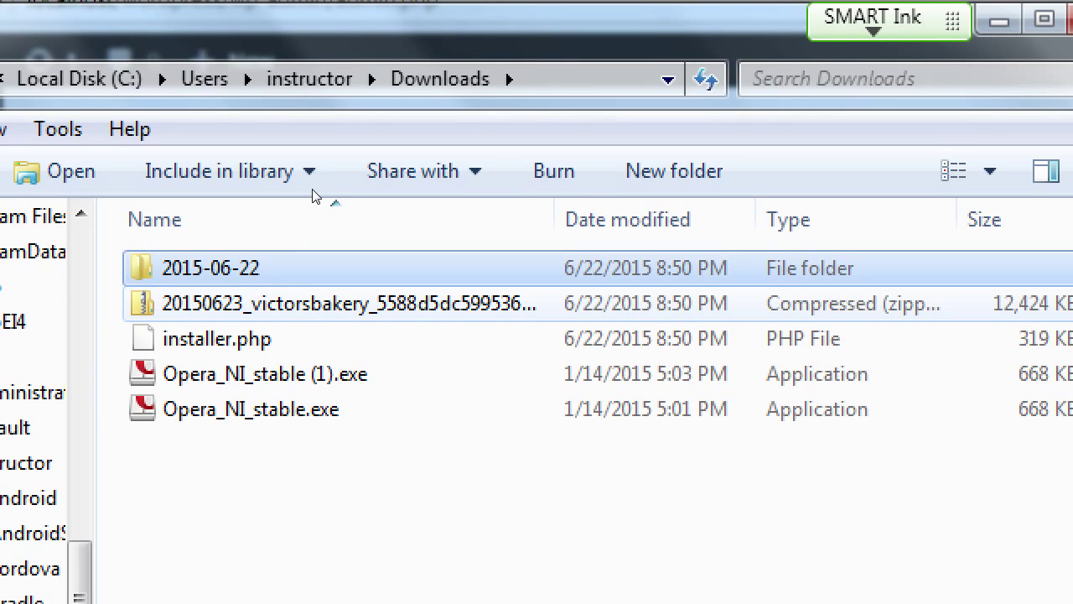
- Move the package zip and installer.php into the 2015-06-22 folder and open it
ctrl+click(216, 337)
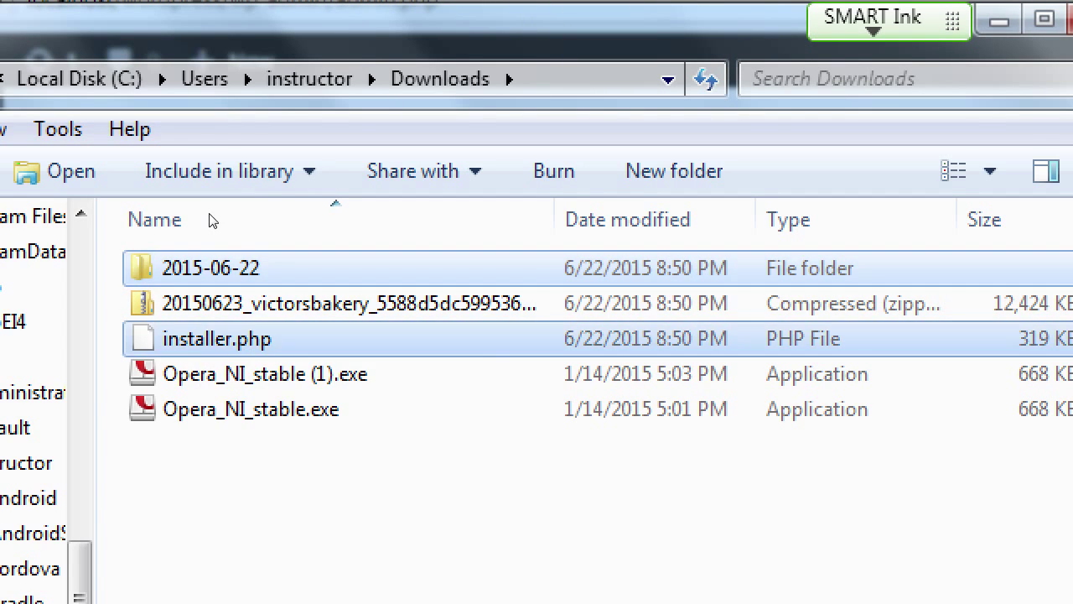
key(Up)
key(shift+Down)
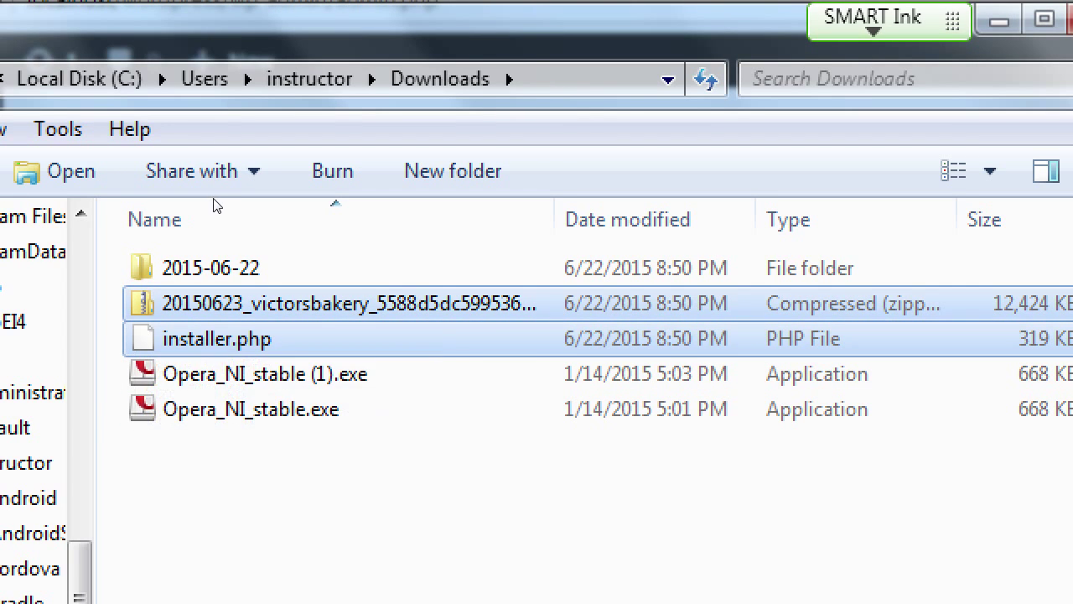
drag(193, 303, 163, 268)
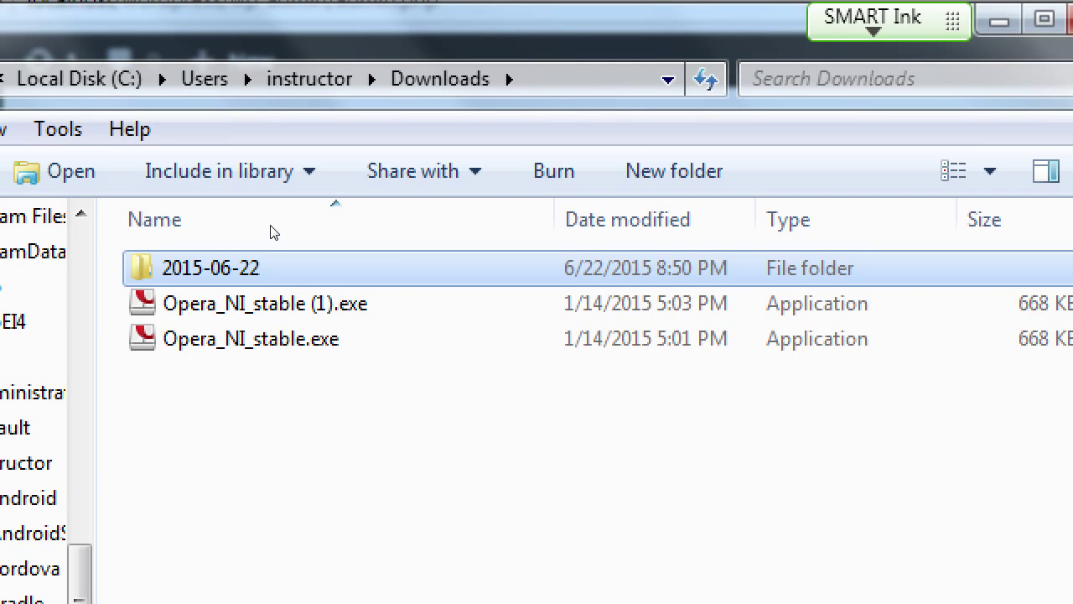
key(Return)
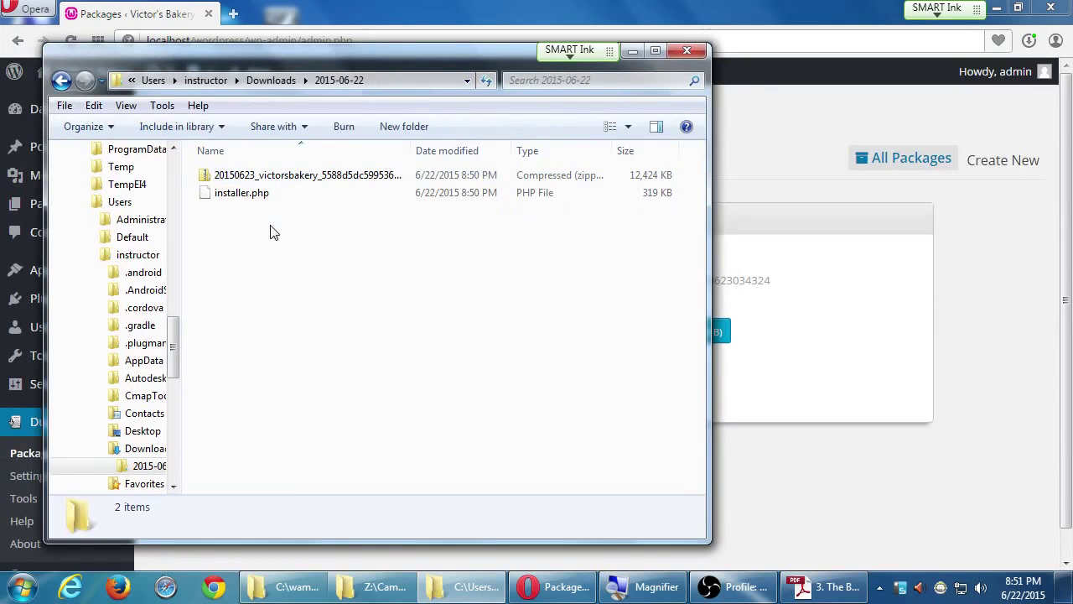
- Paste both files from Downloads\2015-06-22 into Z:'s 2015-06-22 Victors Bakery folder
key(ctrl+a)
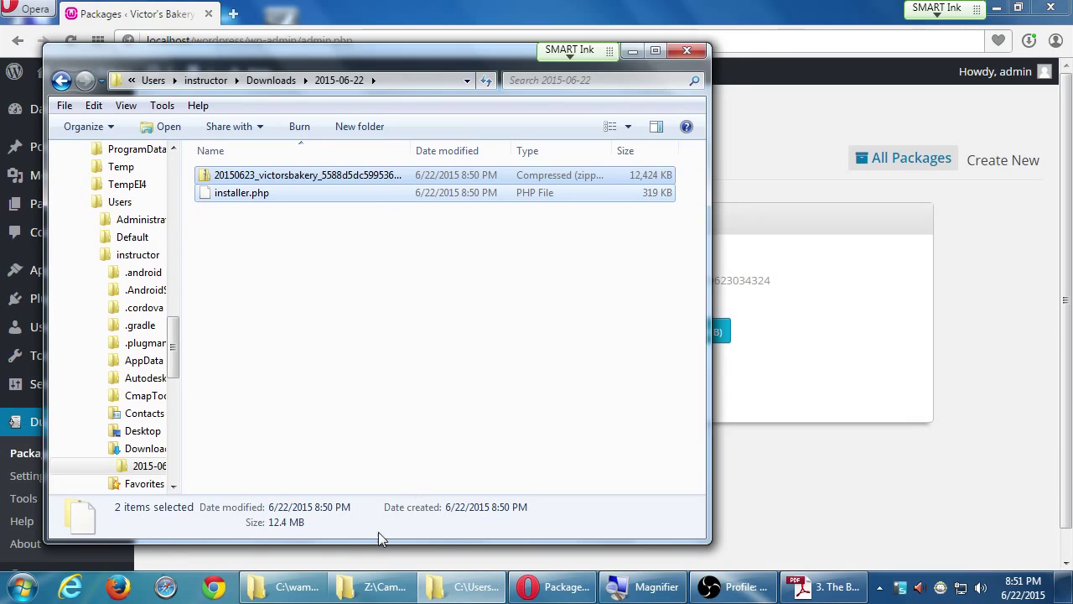
click(302, 585)
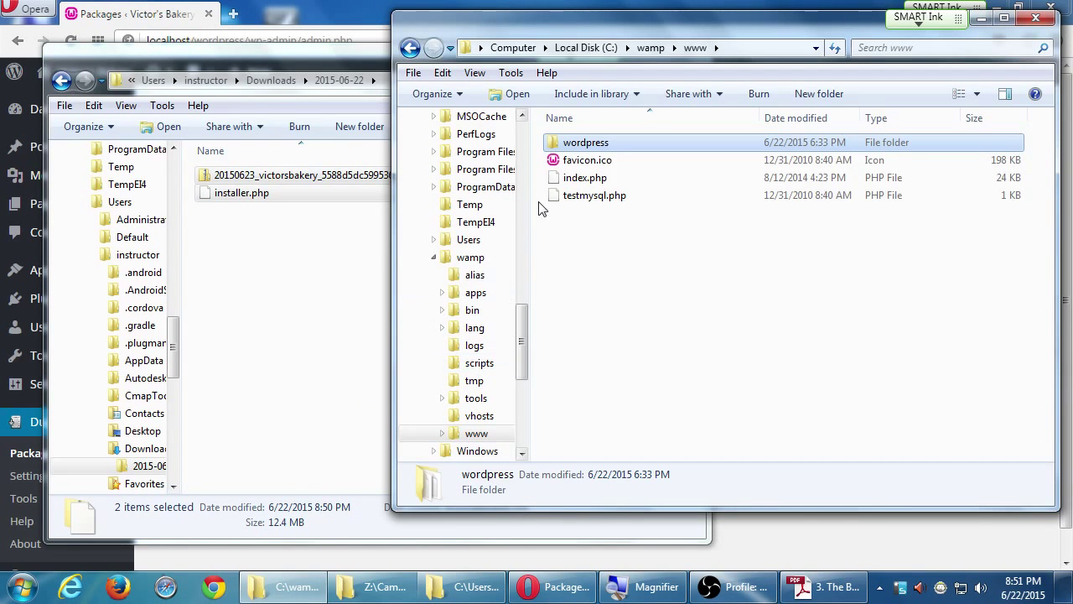
click(383, 584)
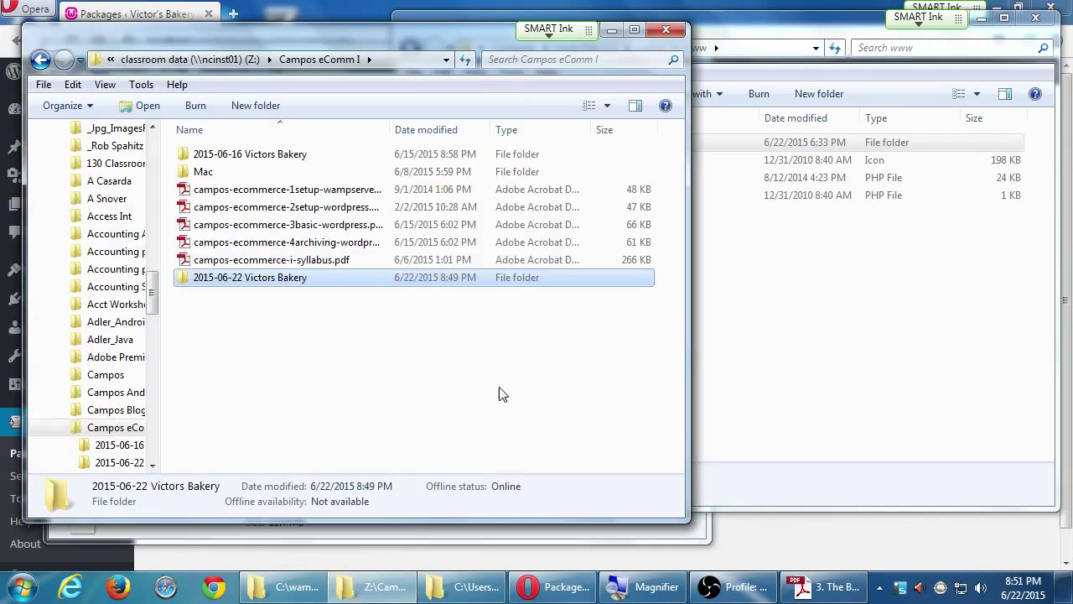
double_click(277, 285)
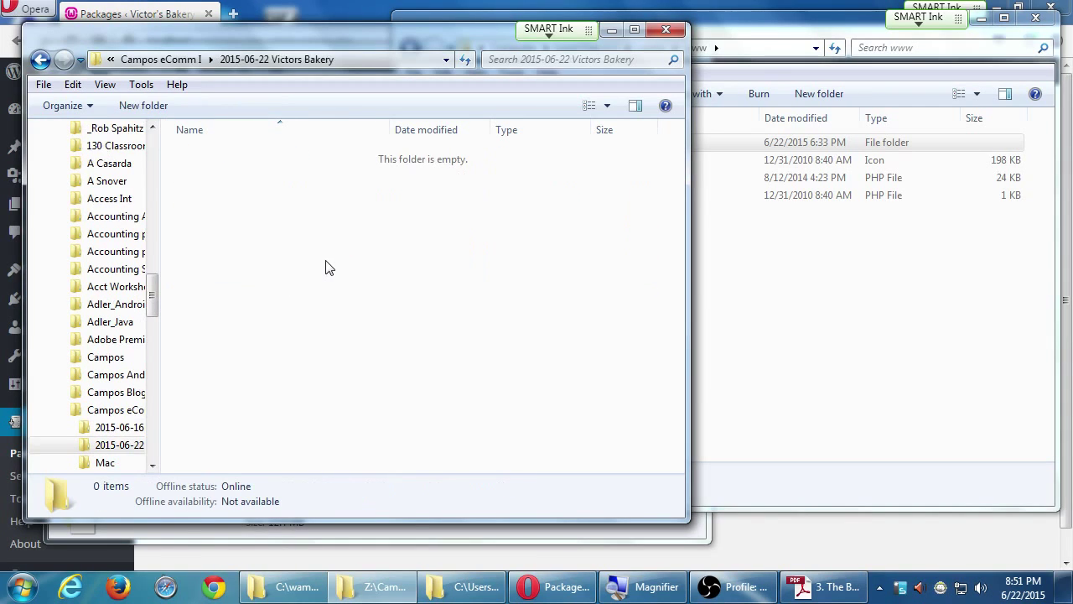
key(ctrl+v)
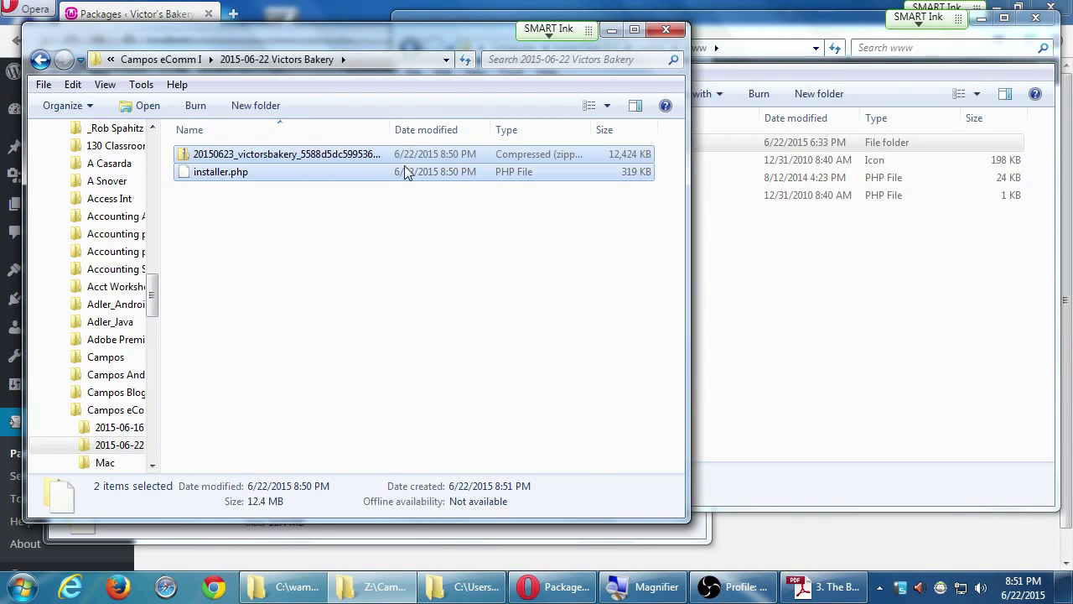
double_click(394, 135)
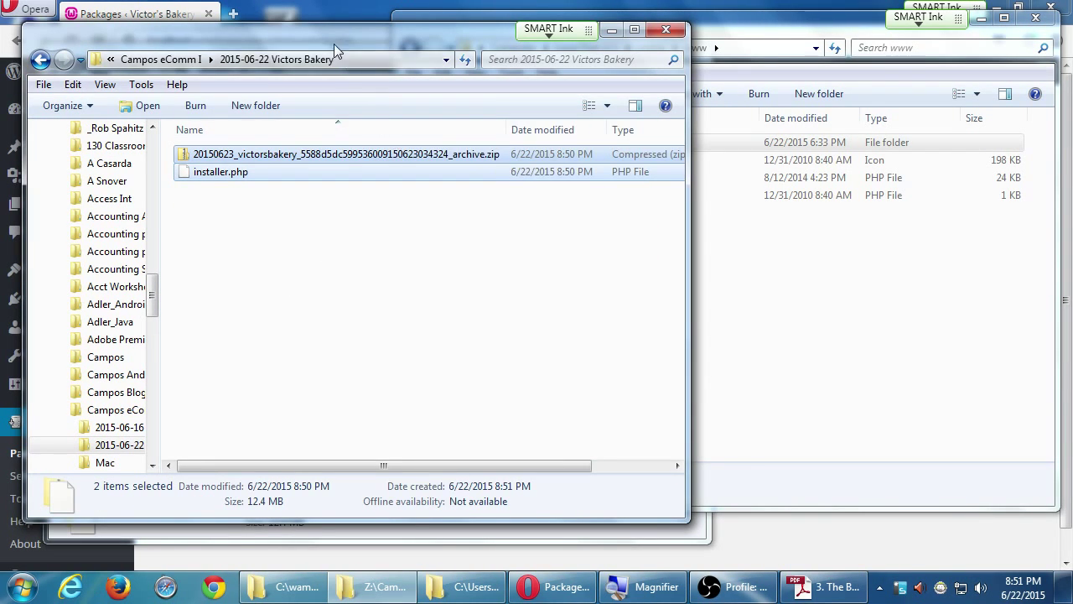
drag(333, 44, 576, 94)
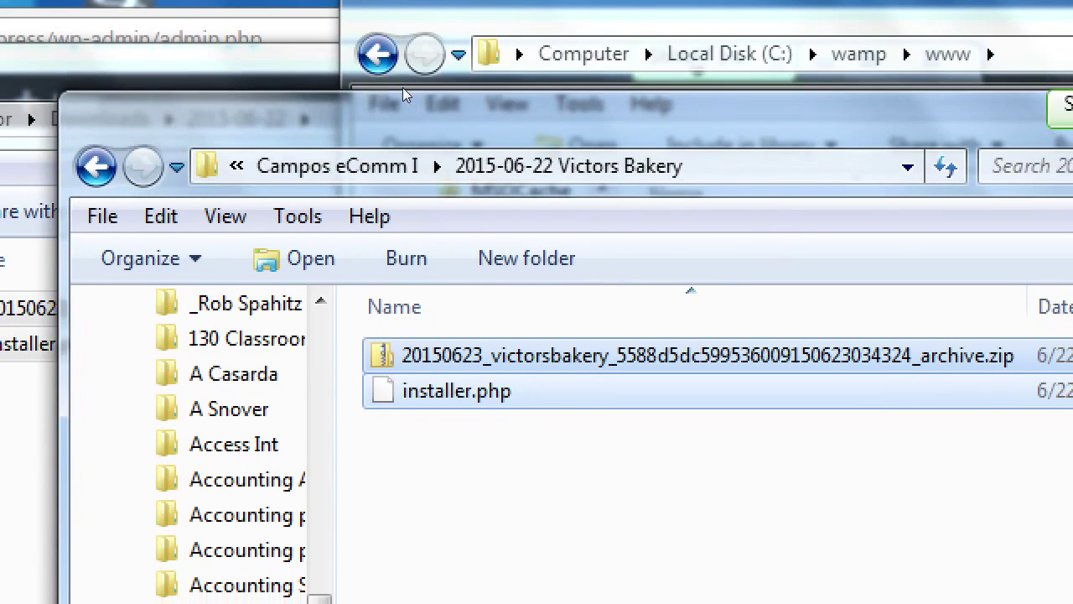
drag(406, 95, 374, 89)
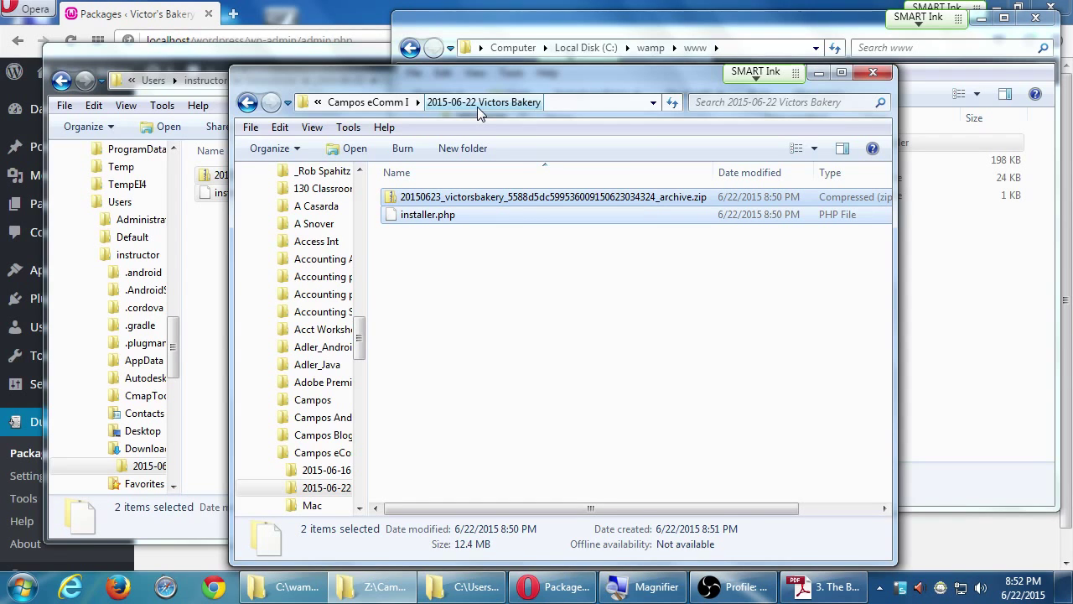
click(949, 277)
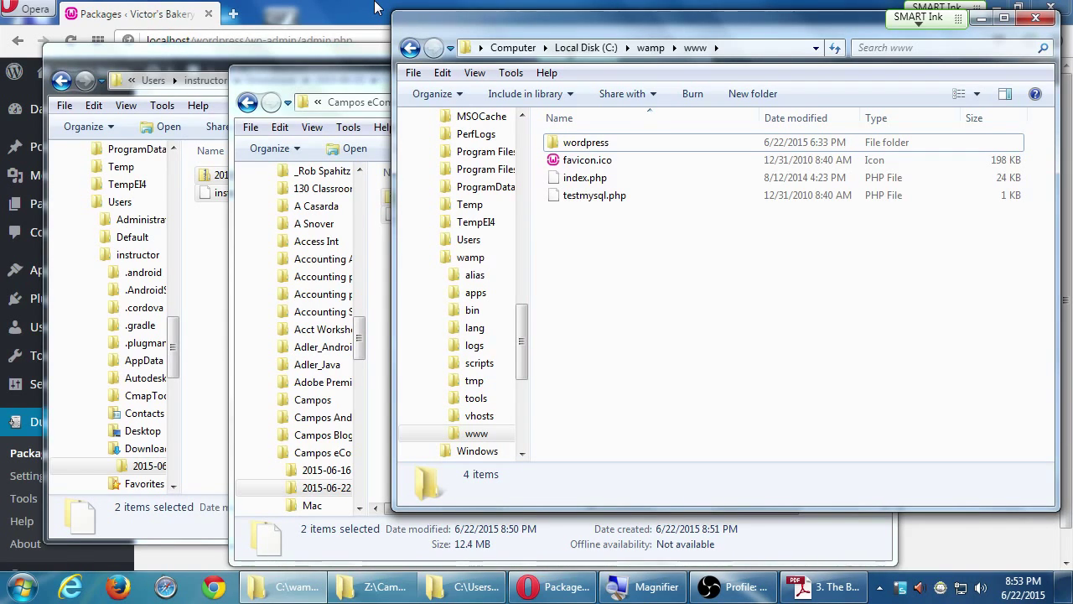
click(361, 80)
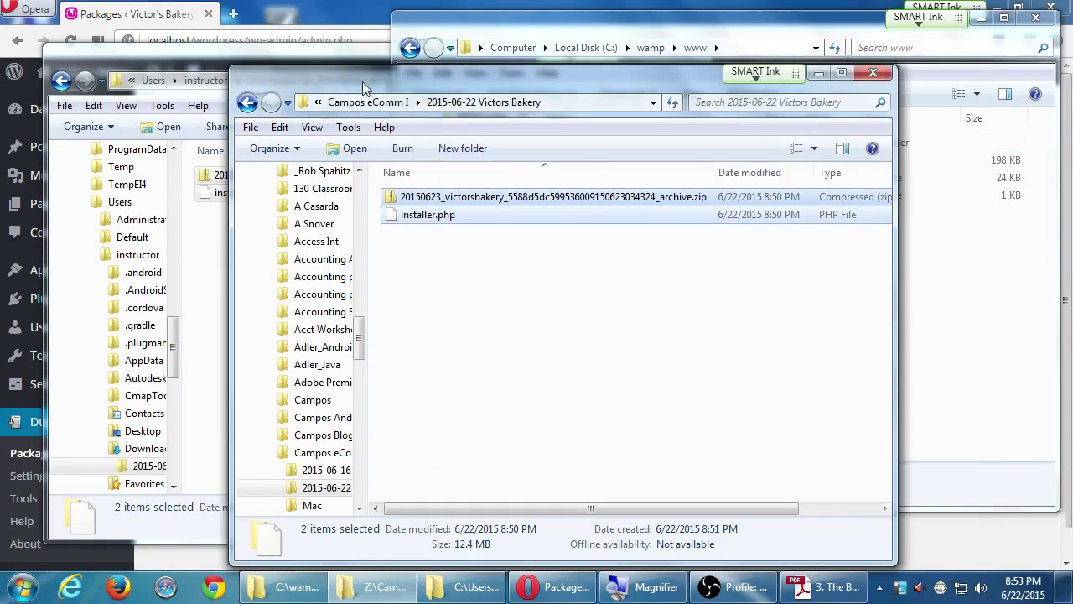
click(382, 102)
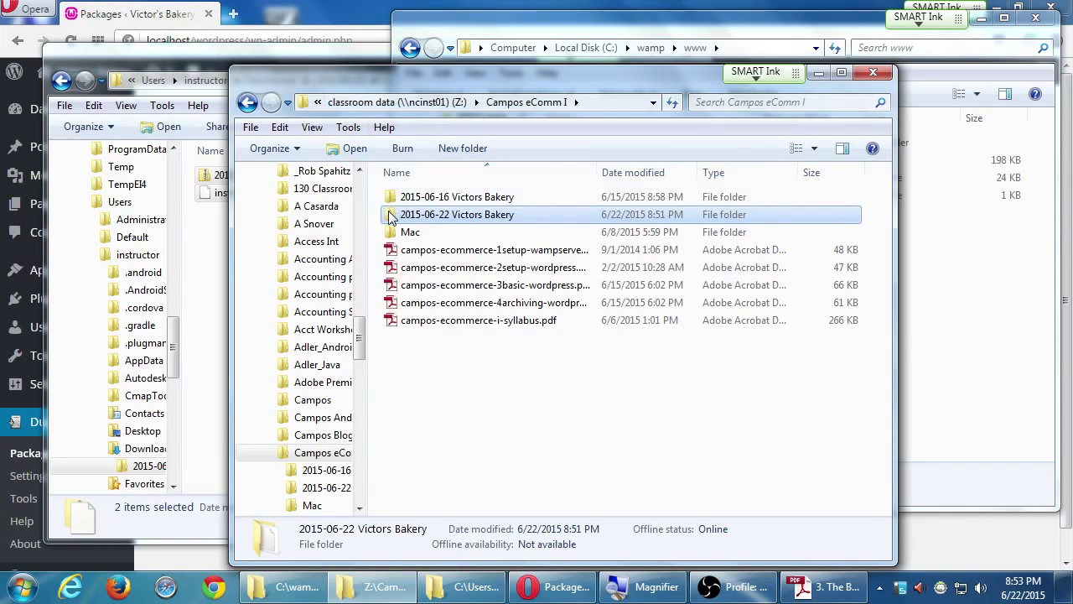
double_click(391, 214)
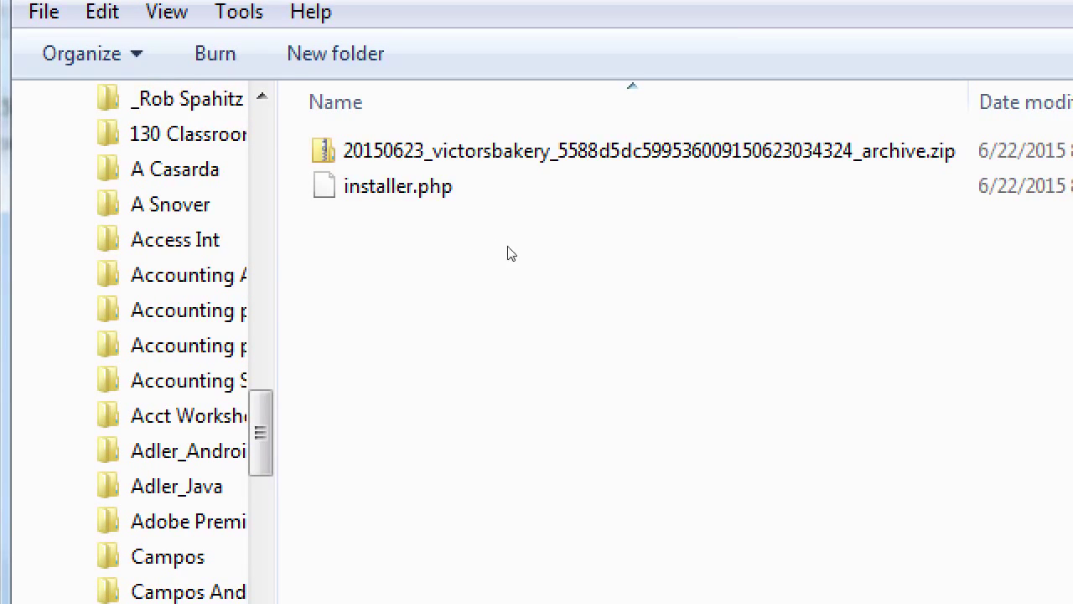